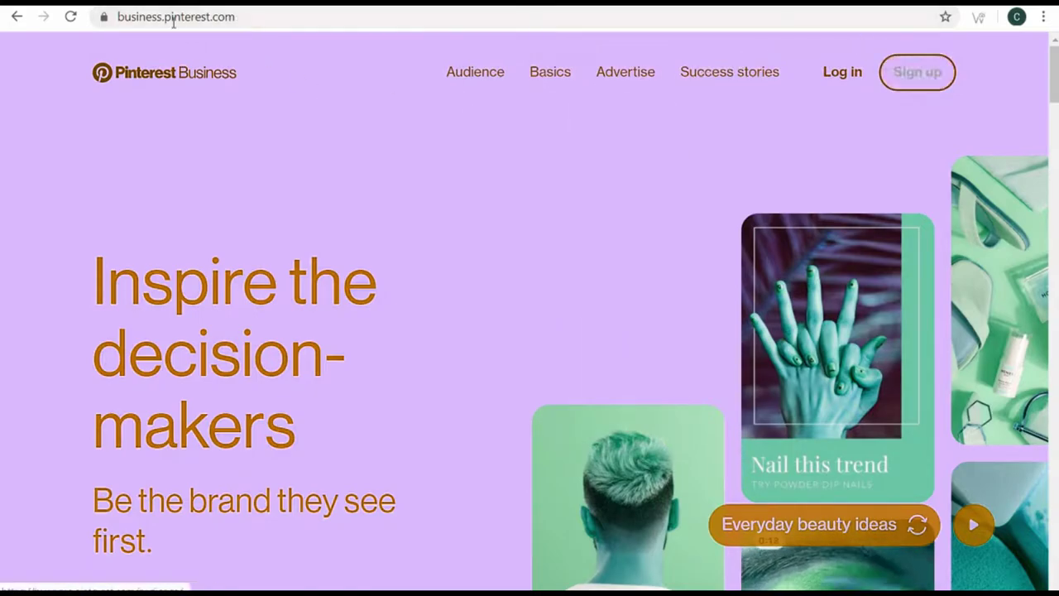
Return to the Pinterest Business hub and open the Conversions page for ads
key(alt+Left)
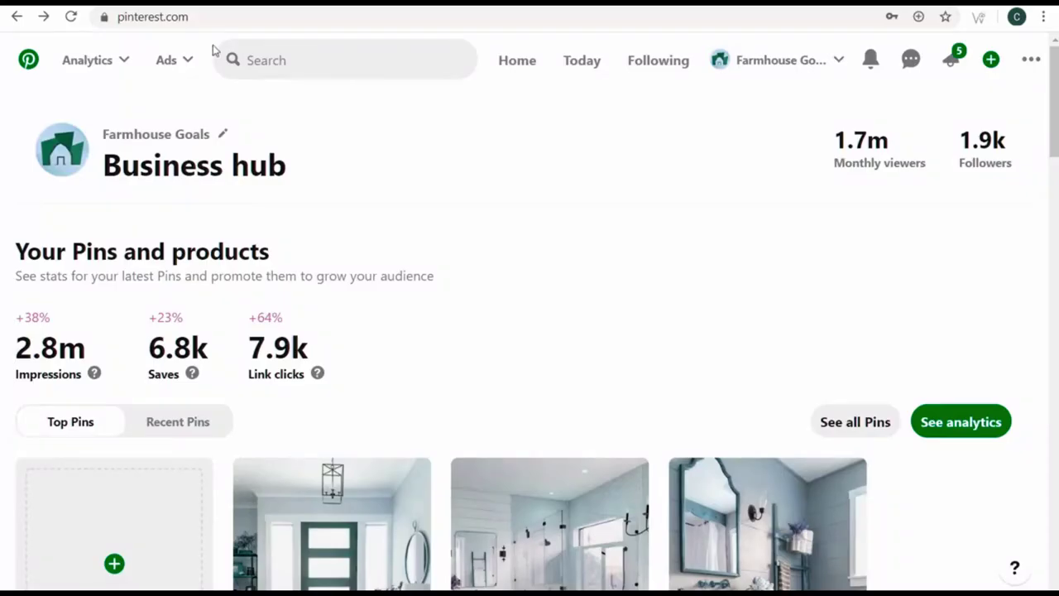
click(1029, 62)
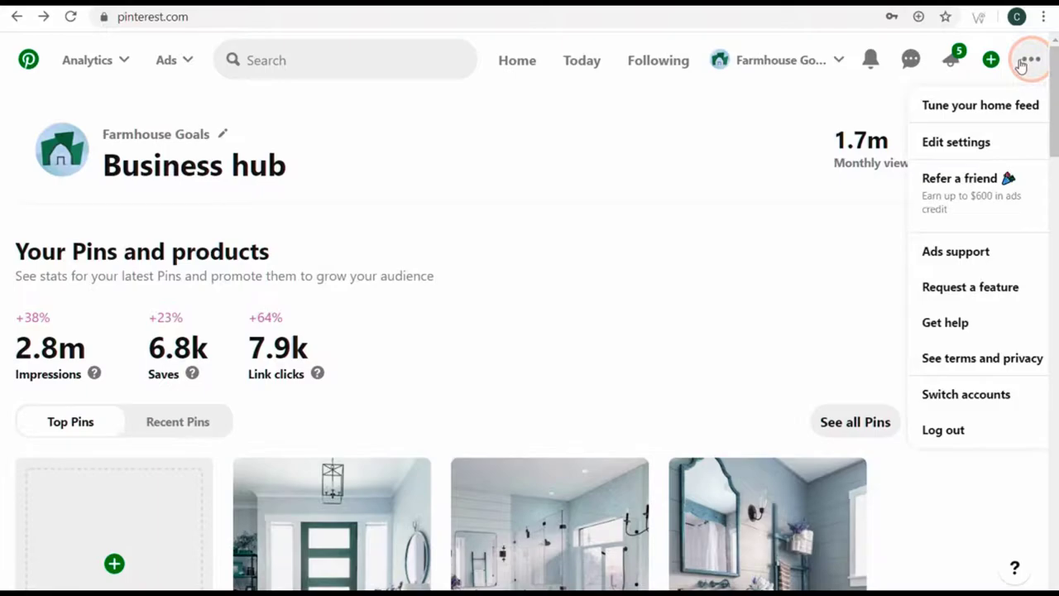
click(659, 133)
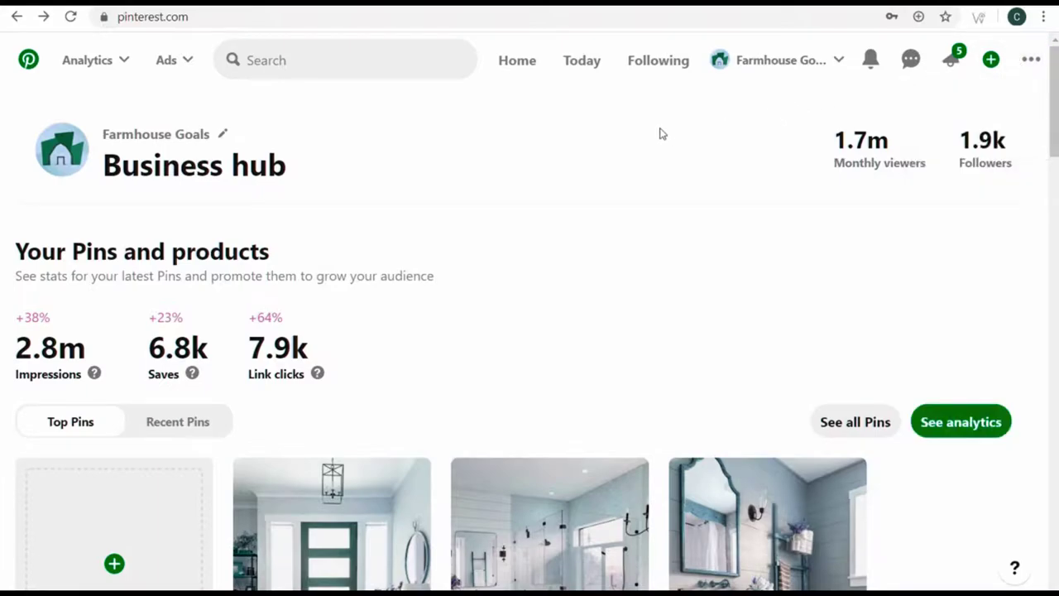
click(182, 65)
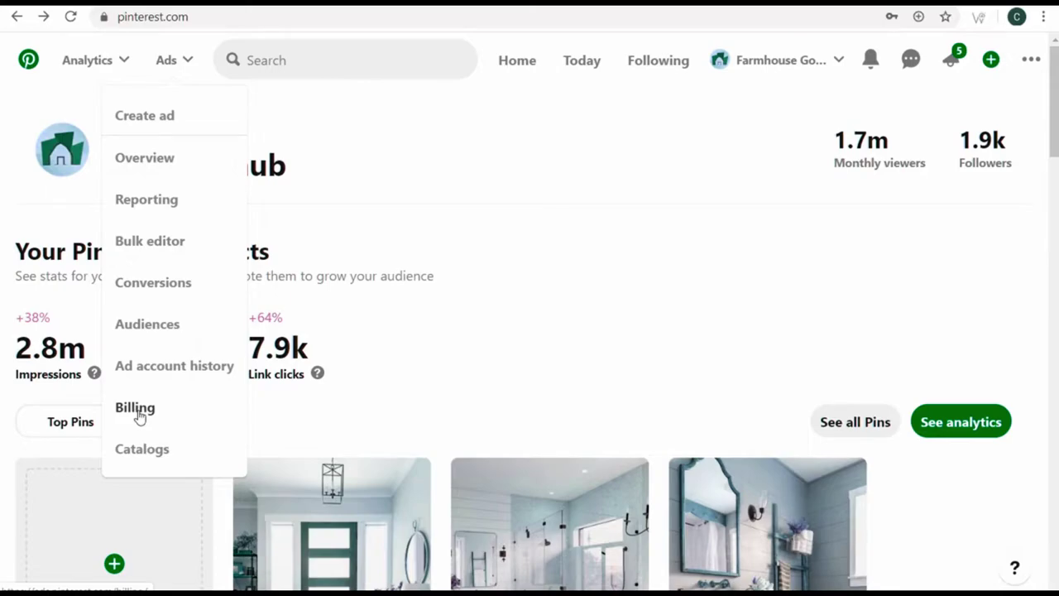
click(151, 283)
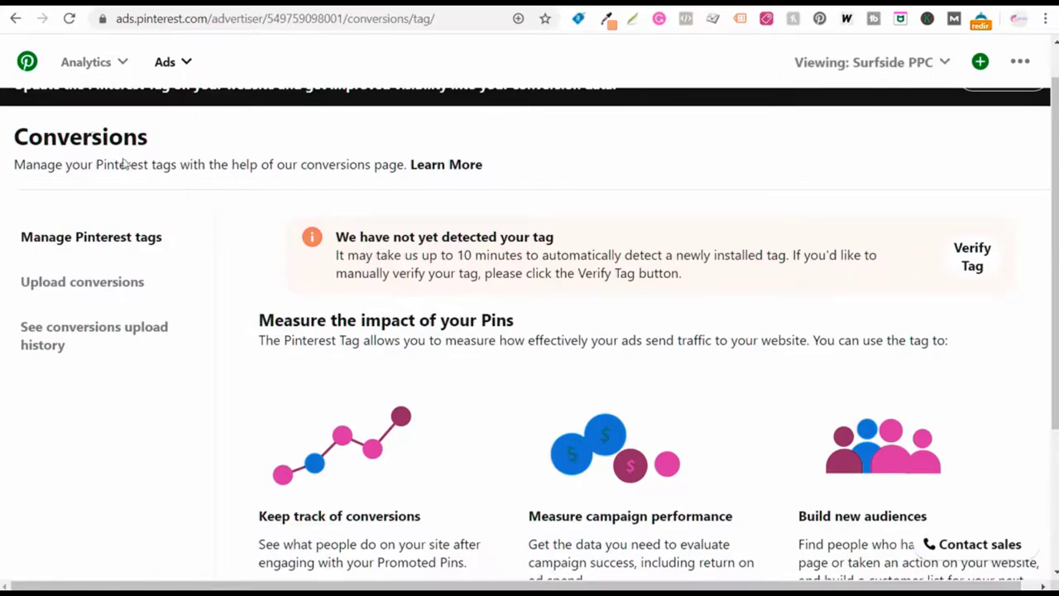
Look through the partner integrations offered for installing the Pinterest tag, and close the partner list
scroll(354, 340, down, 1)
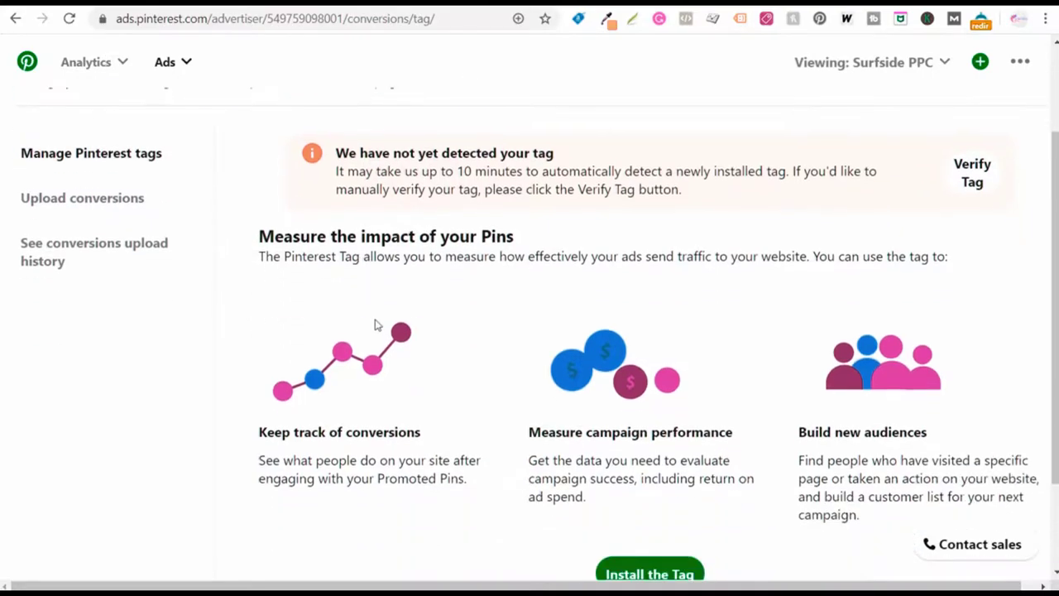
scroll(376, 325, down, 1)
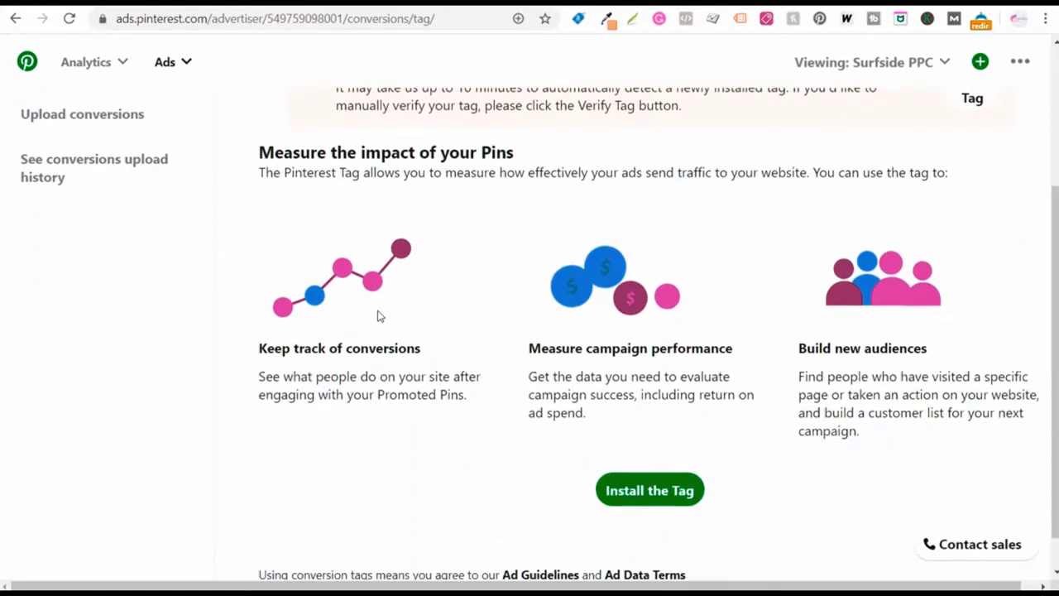
click(671, 493)
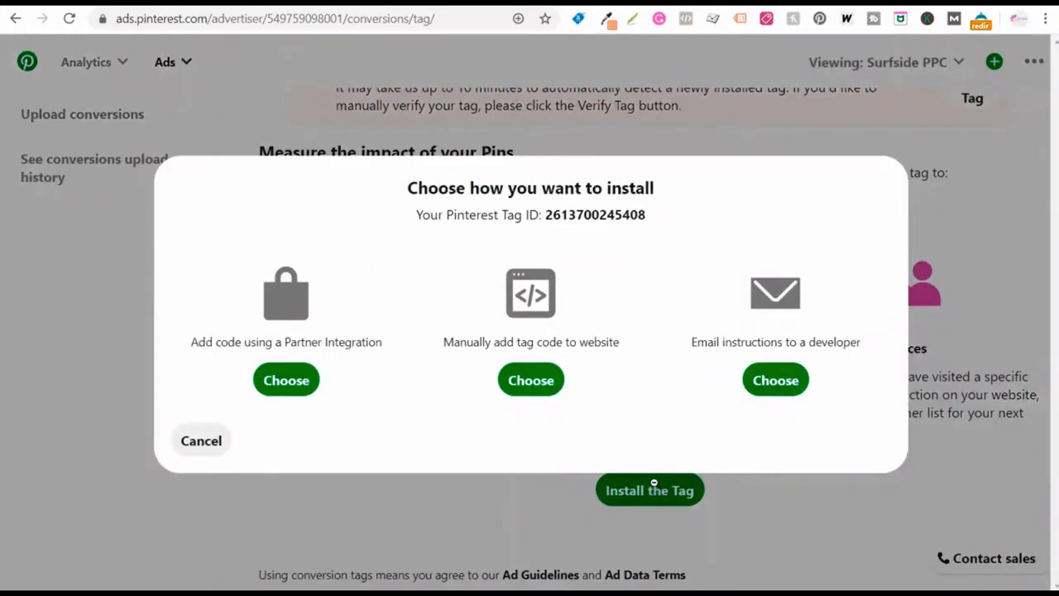
click(307, 375)
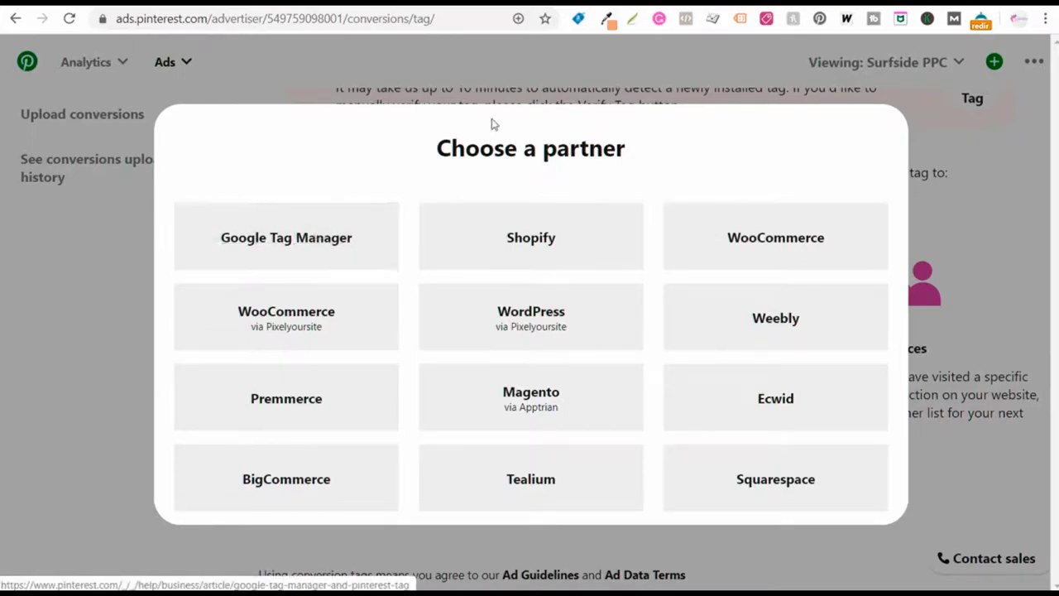
click(539, 97)
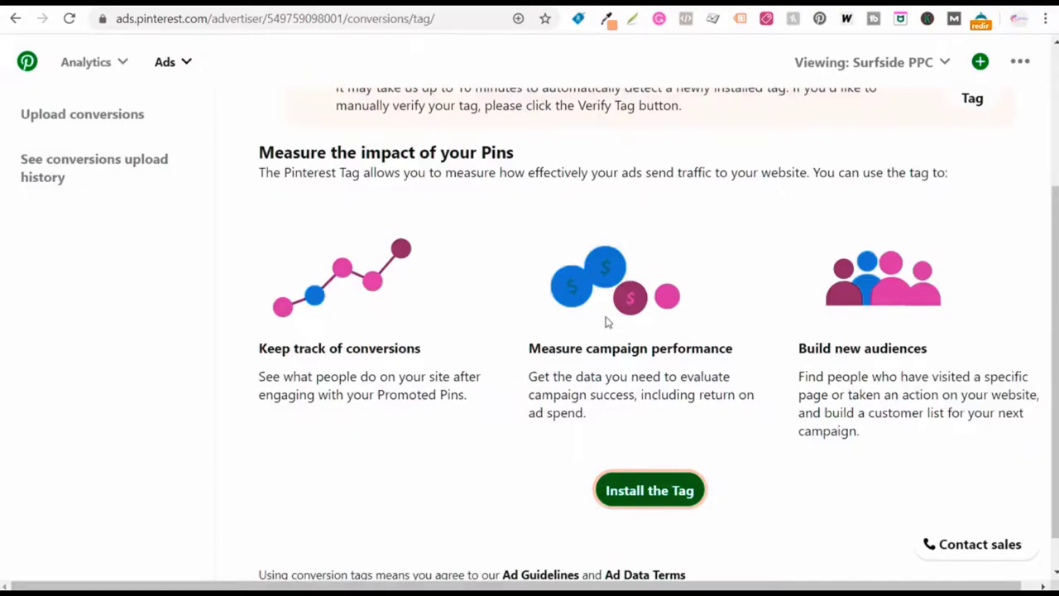
Choose to add the Pinterest tag code to the website manually and copy the base code
click(630, 491)
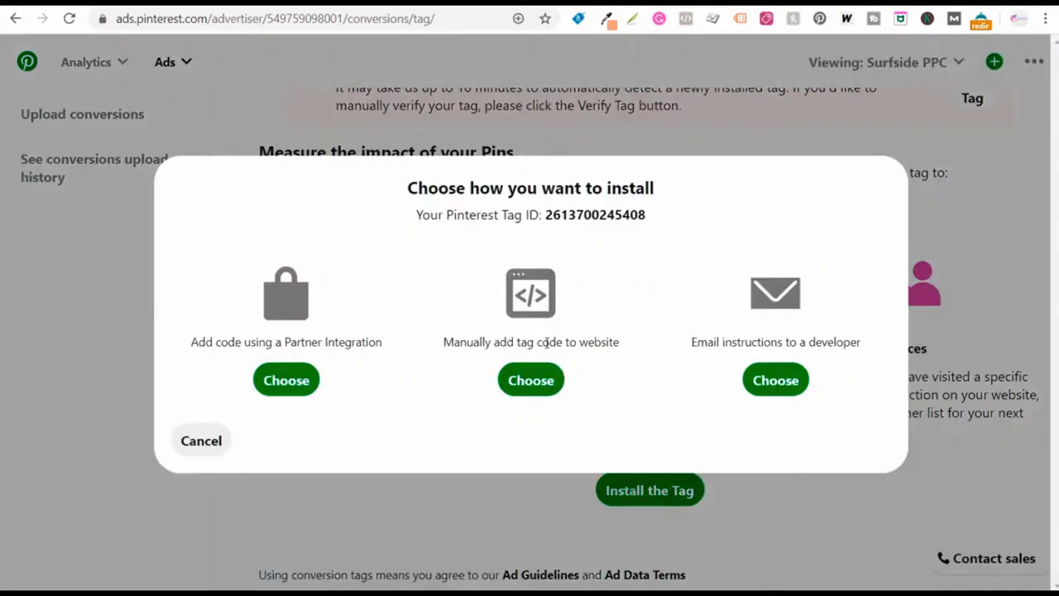
click(538, 389)
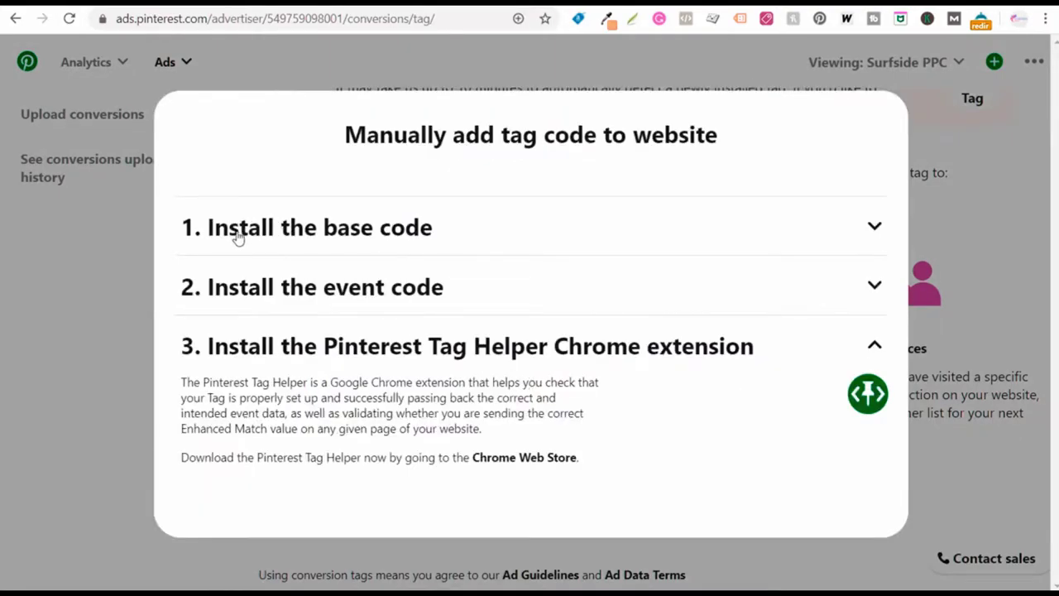
click(436, 243)
scroll(463, 248, down, 3)
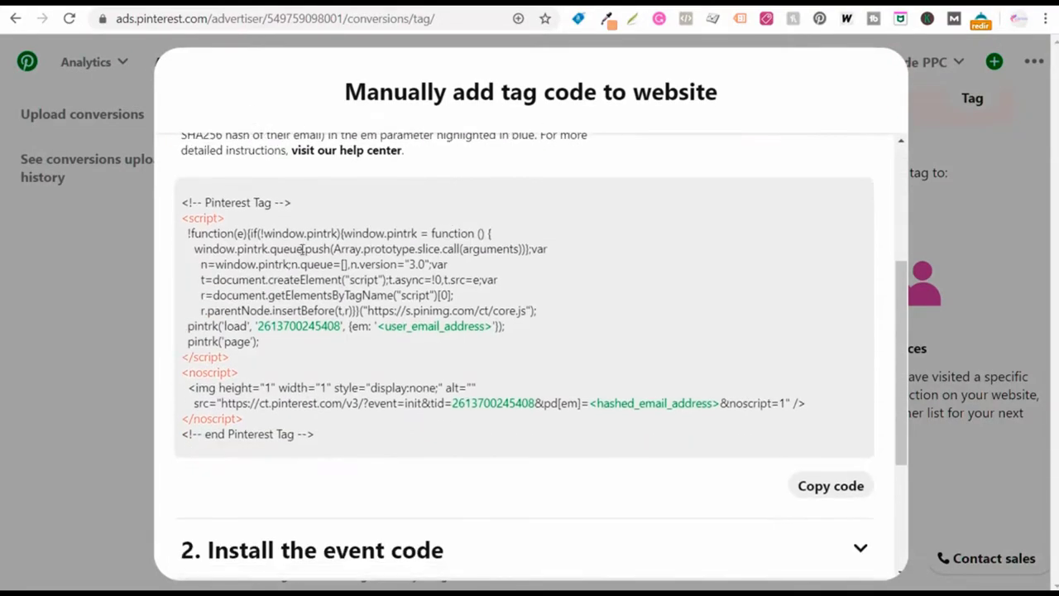
click(831, 486)
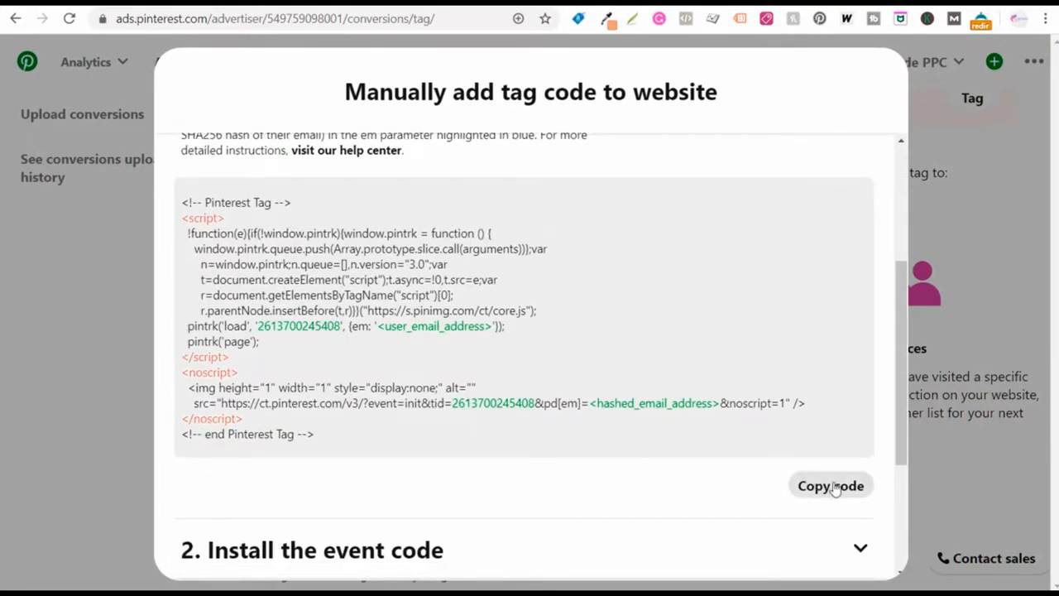
Read where the base code belongs in the HTML document and collapse the base code section
scroll(650, 255, up, 3)
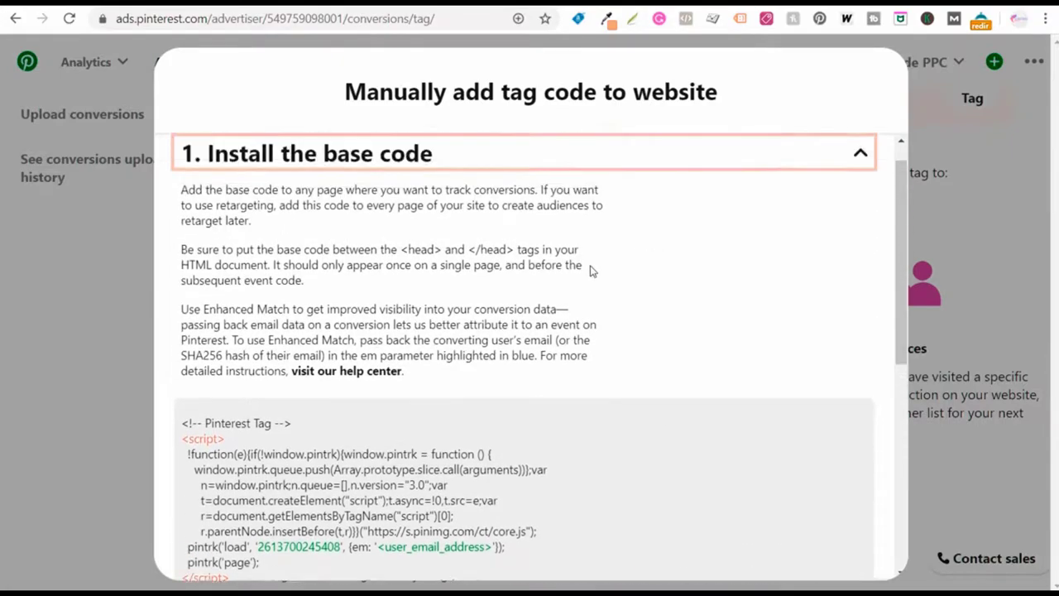
drag(403, 280, 513, 281)
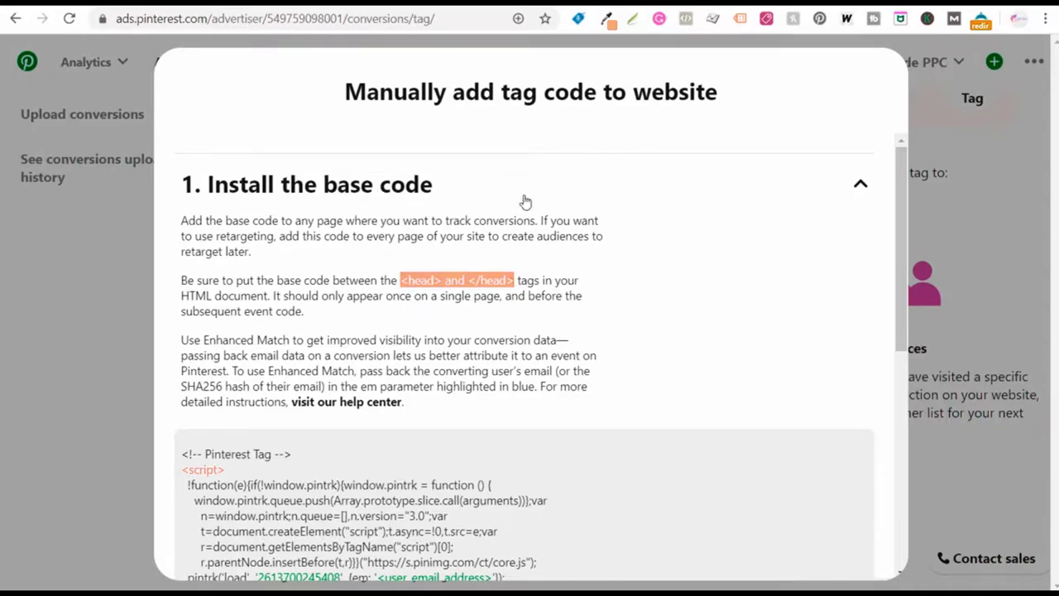
click(605, 197)
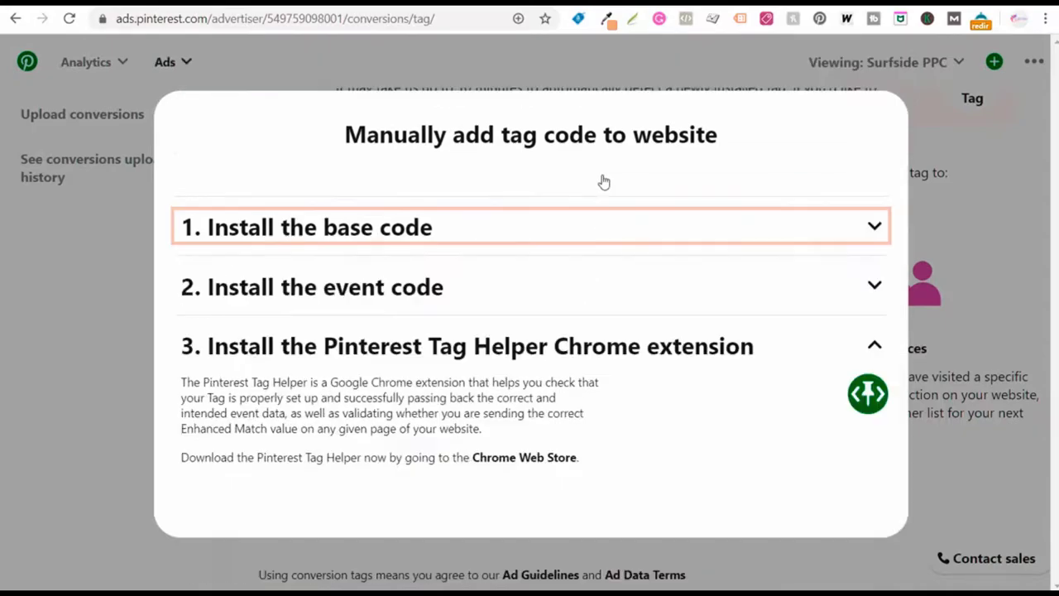
Review the event code options from Checkout through User Defined Events, and close the manual installation instructions
click(499, 296)
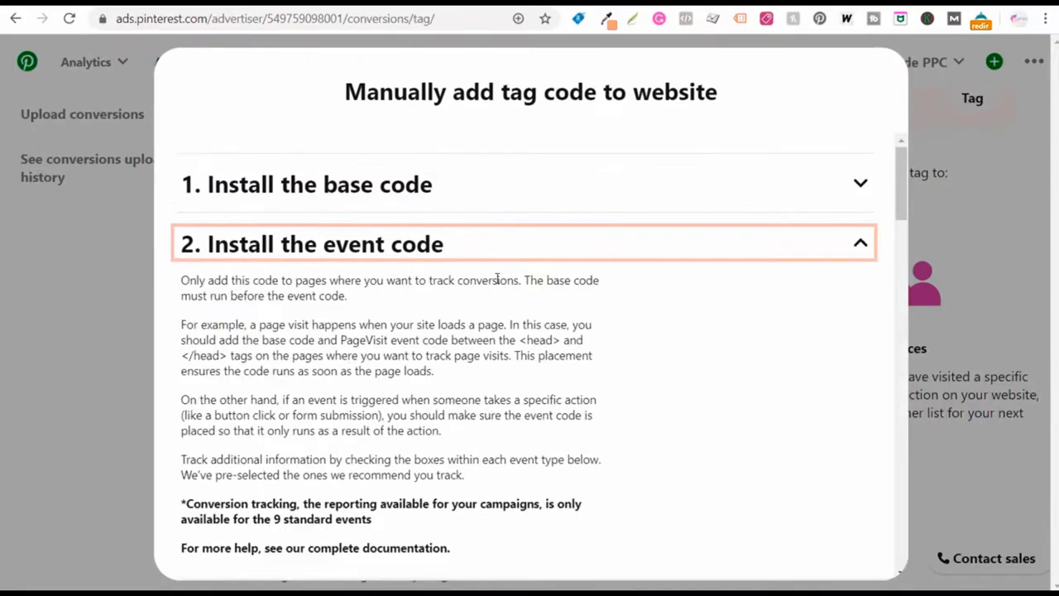
scroll(510, 319, down, 3)
scroll(509, 307, down, 4)
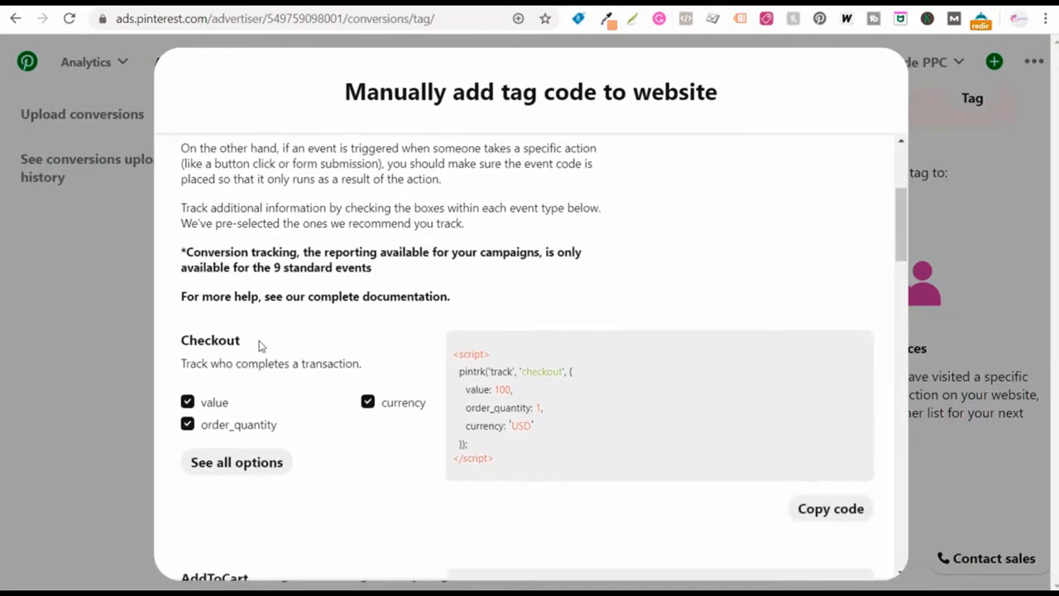
scroll(283, 331, down, 2)
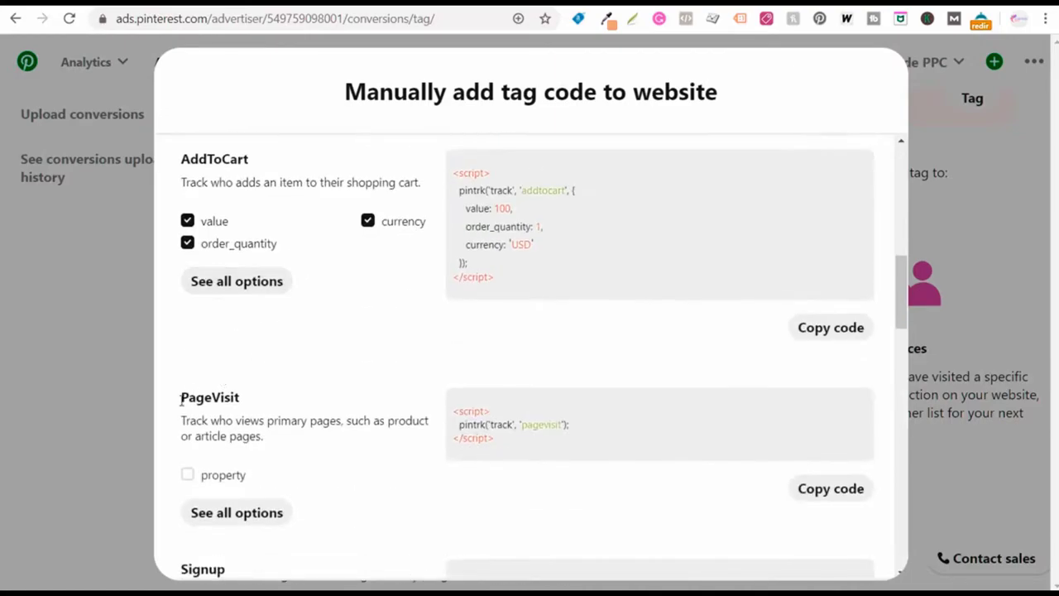
scroll(298, 364, down, 3)
scroll(307, 321, down, 3)
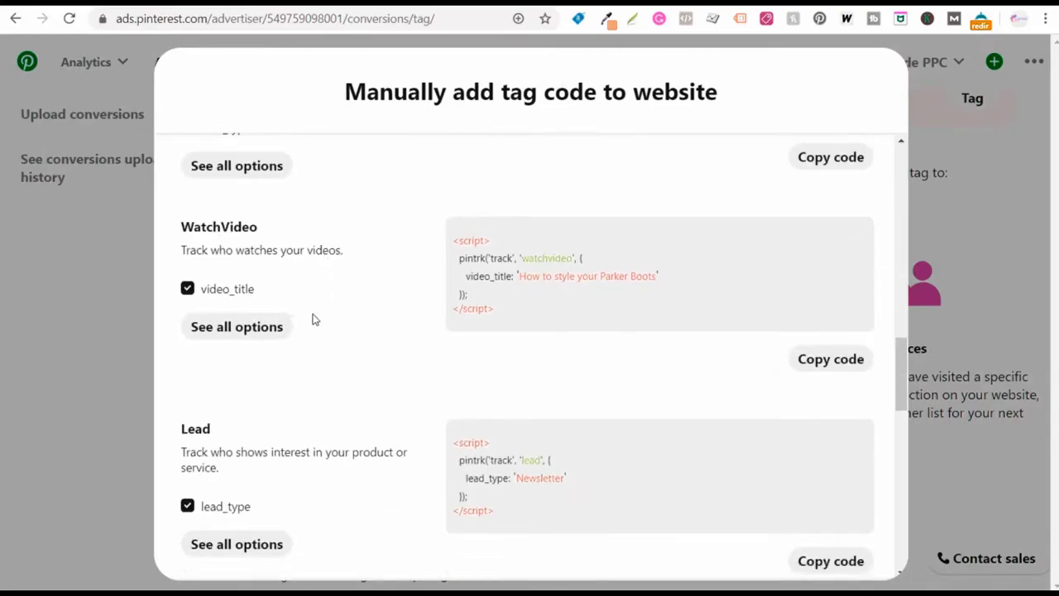
scroll(317, 267, down, 4)
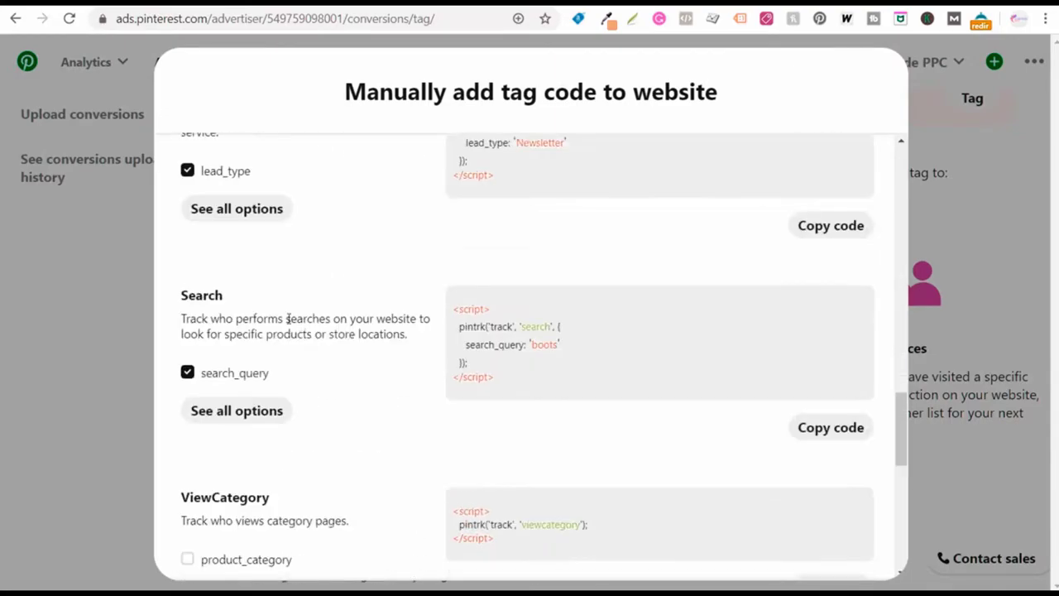
scroll(371, 295, down, 2)
scroll(356, 337, down, 2)
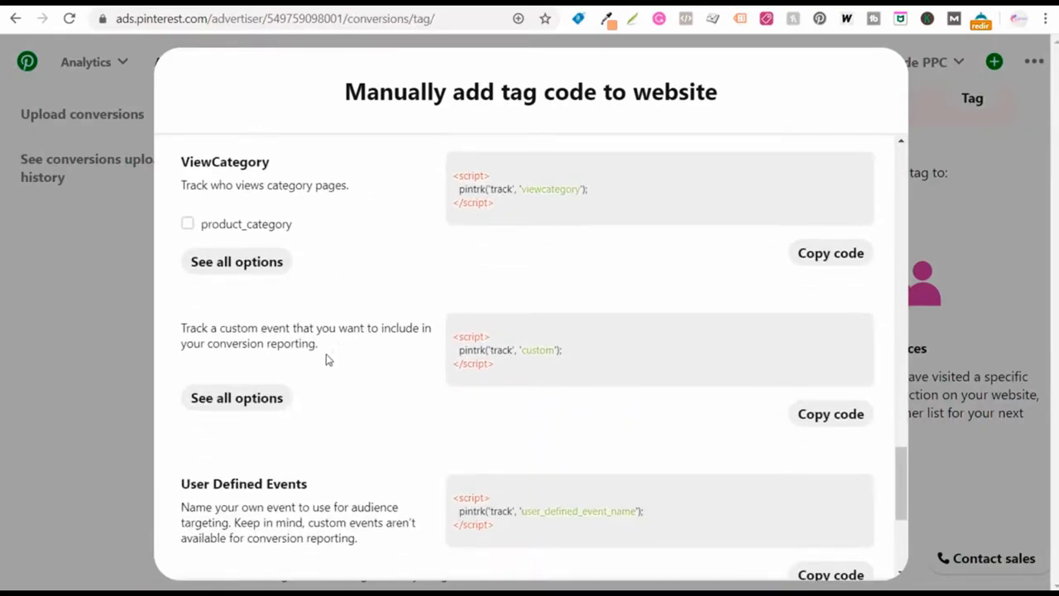
drag(190, 327, 306, 327)
click(334, 325)
scroll(384, 321, up, 6)
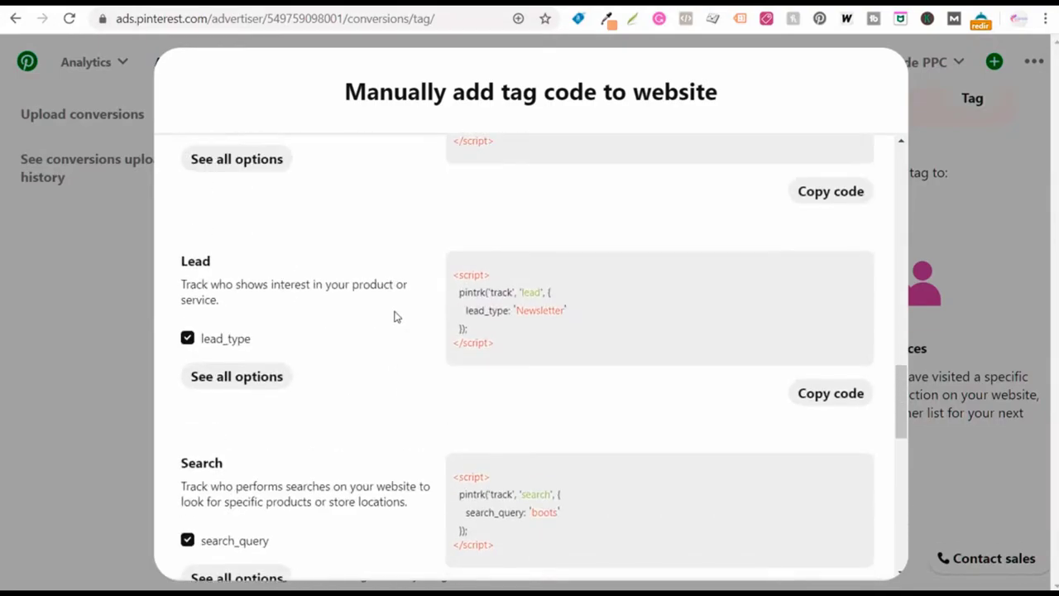
click(993, 199)
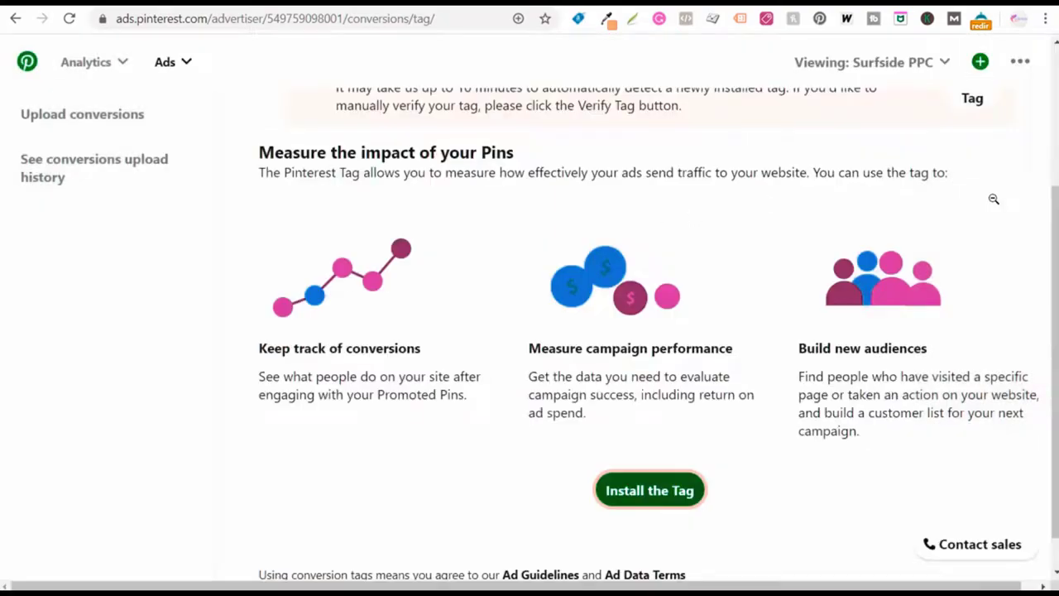
Choose Google Tag Manager as the partner integration for installing the Pinterest tag and open its website
click(619, 490)
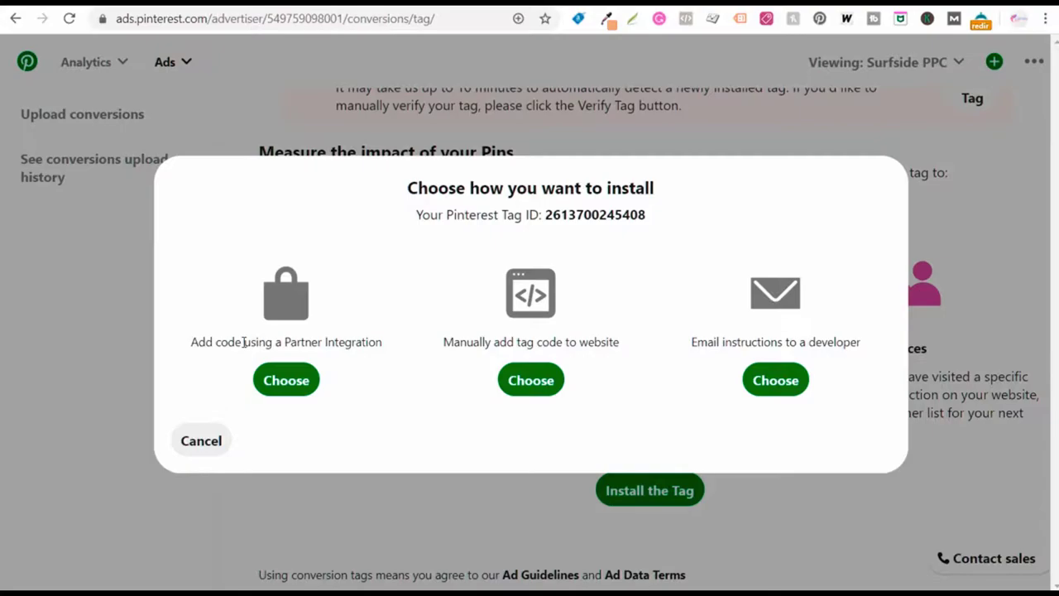
click(273, 380)
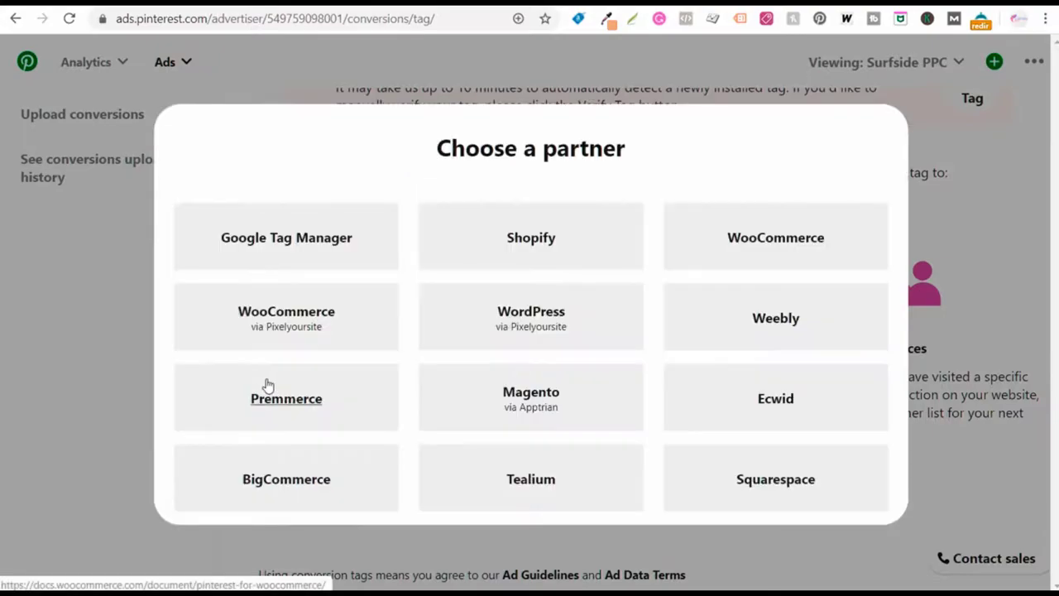
click(282, 241)
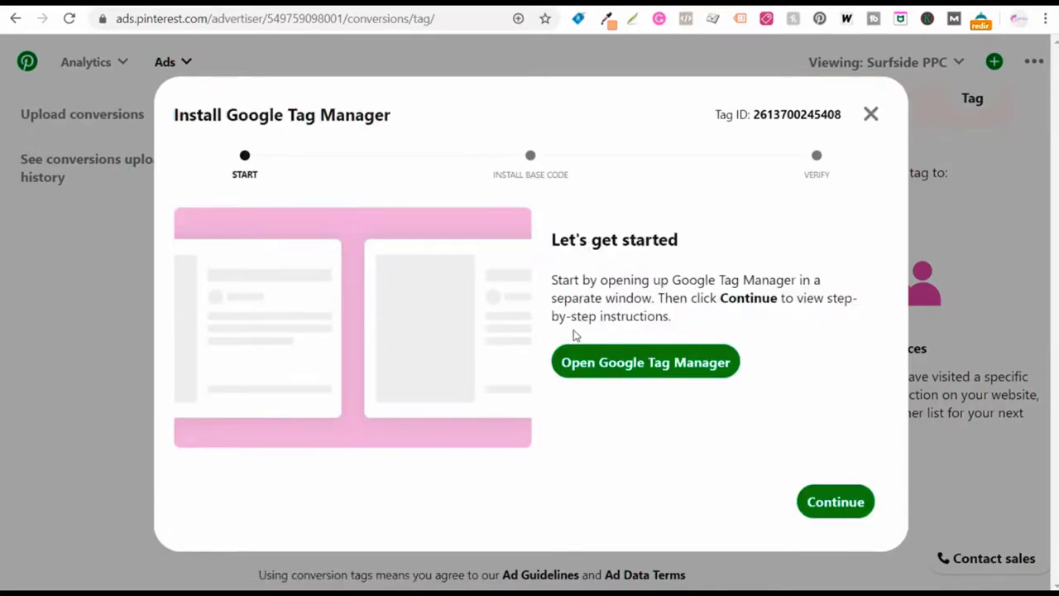
click(675, 376)
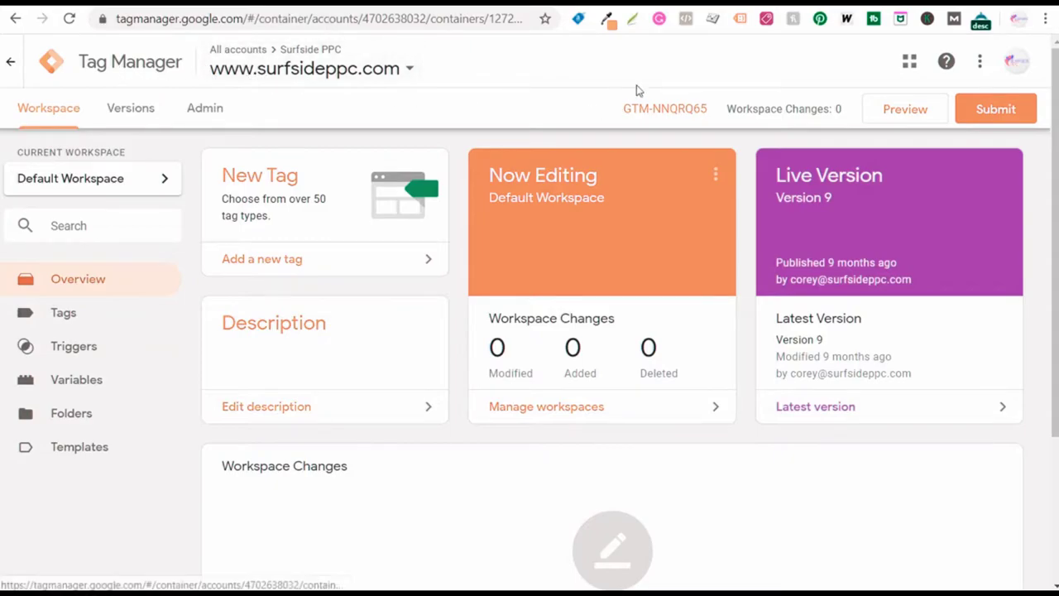
Return to the Pinterest setup guide and advance through the base code instructions to page 2 of 6
click(703, 1)
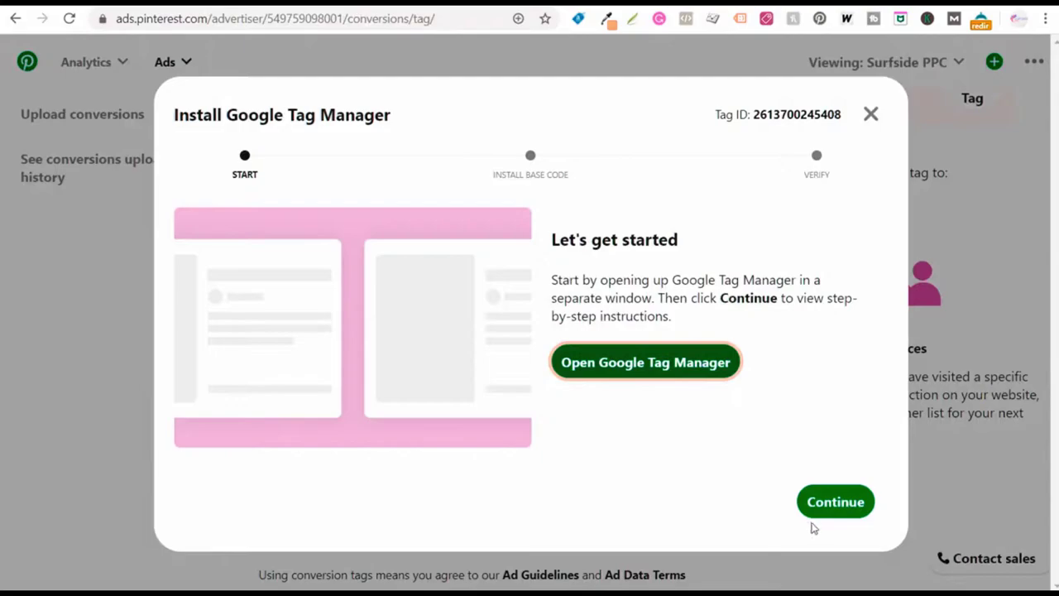
click(835, 501)
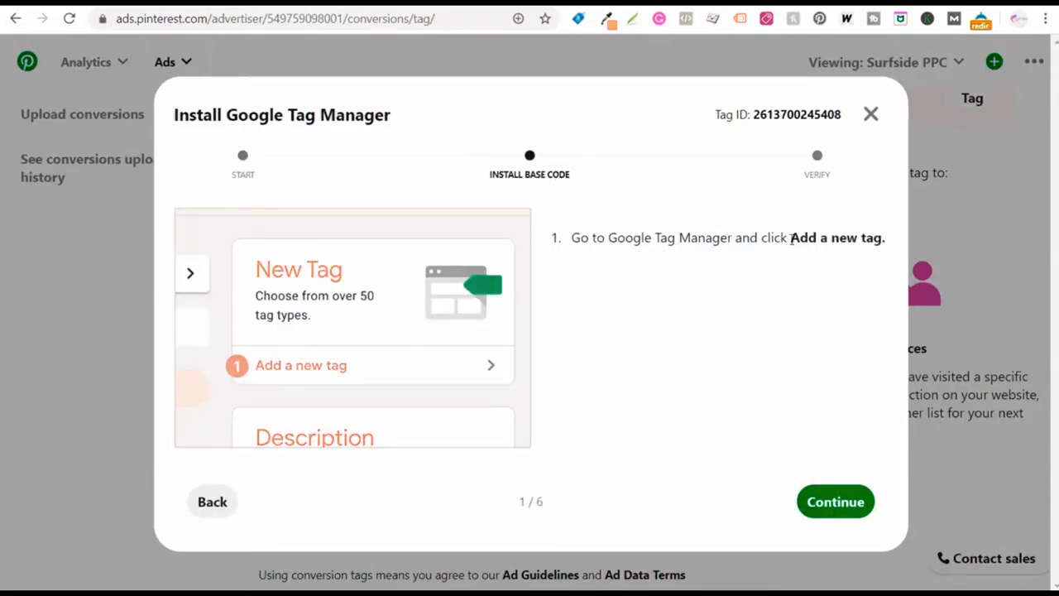
click(837, 501)
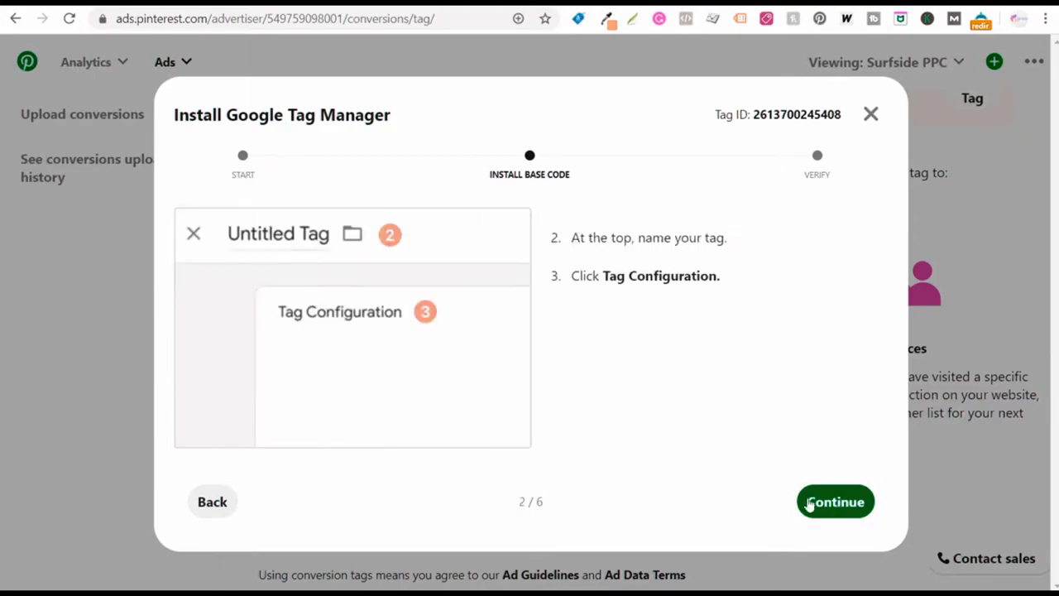
drag(503, 503, 560, 506)
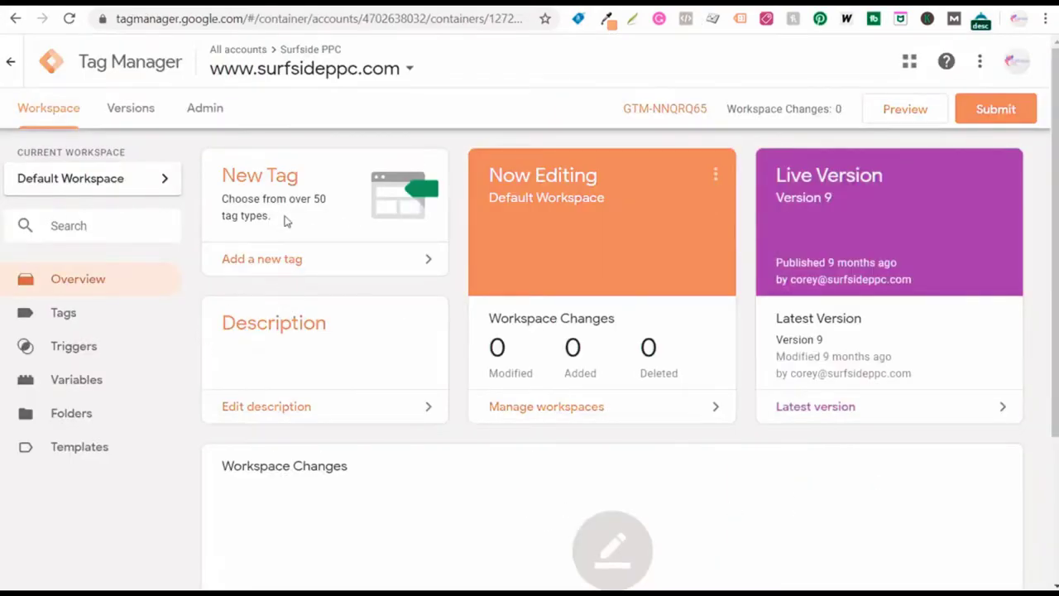
Create a new tag in the Tag Manager workspace, searching the tag types for "pint" and choosing Pinterest Tag
click(289, 243)
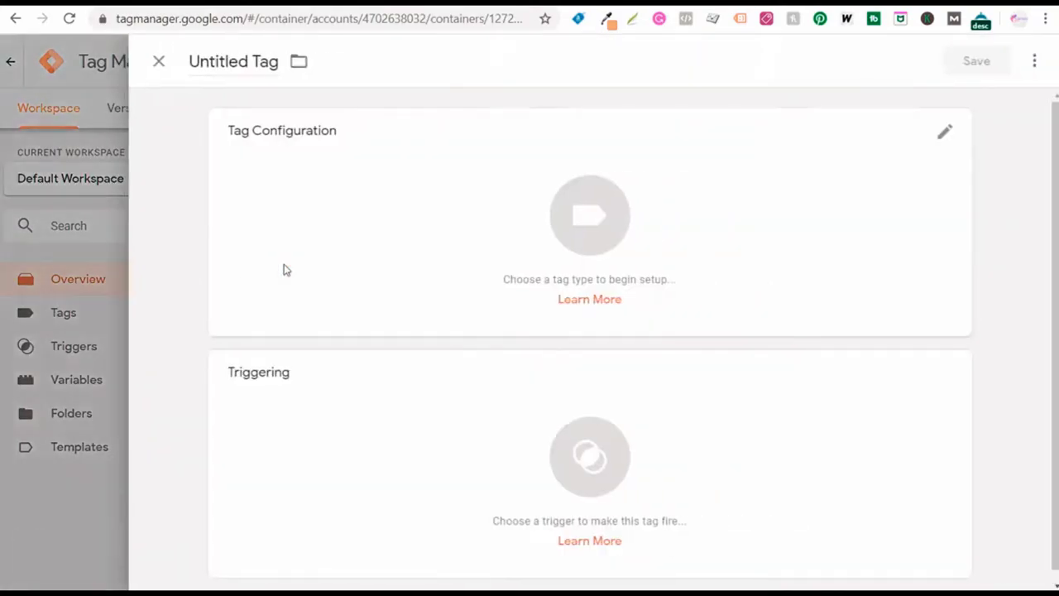
click(501, 230)
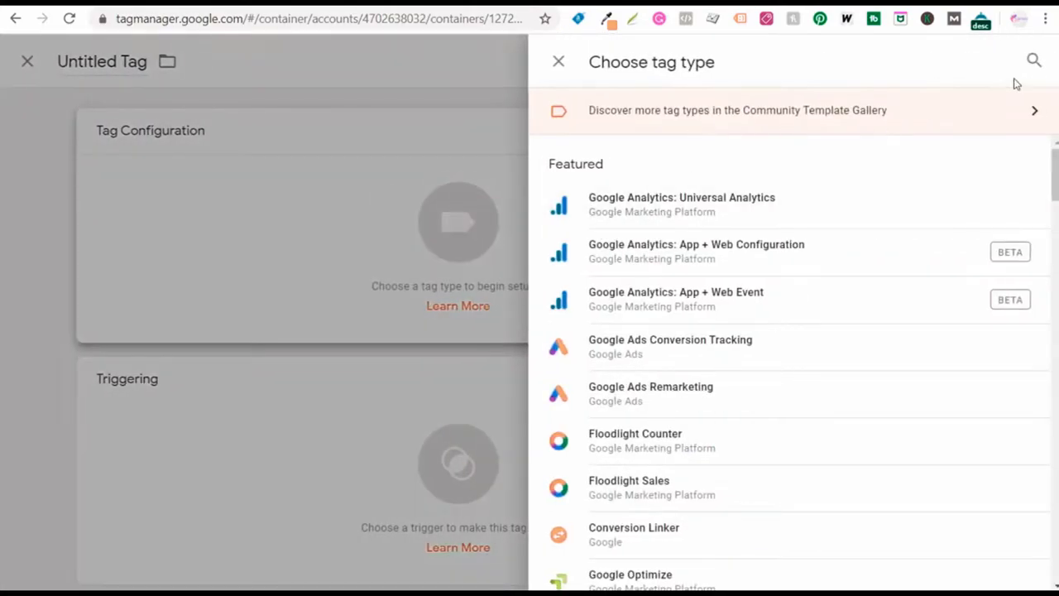
click(1033, 61)
text(pint)
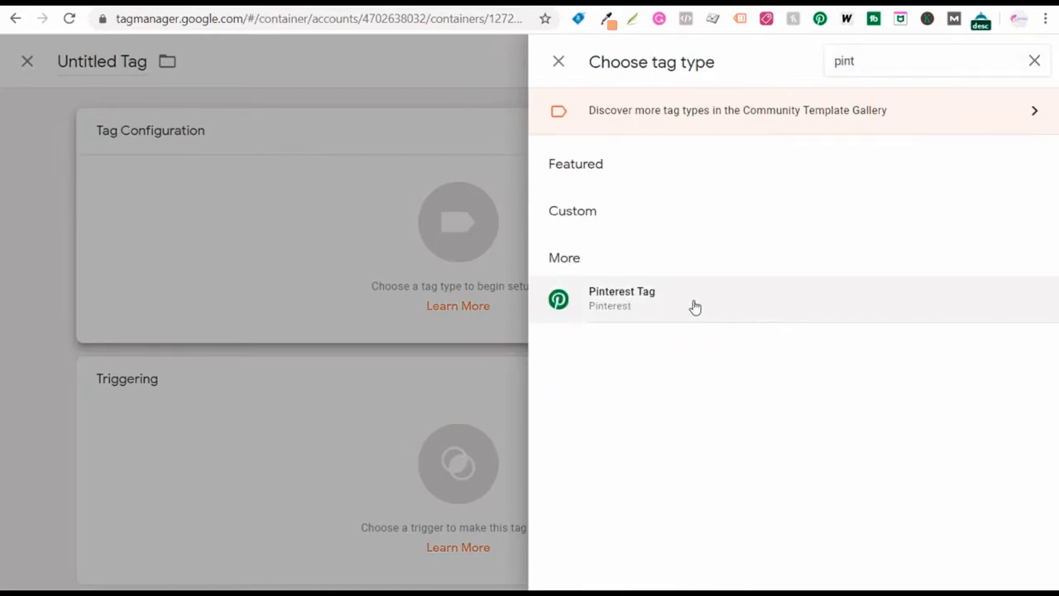
click(695, 307)
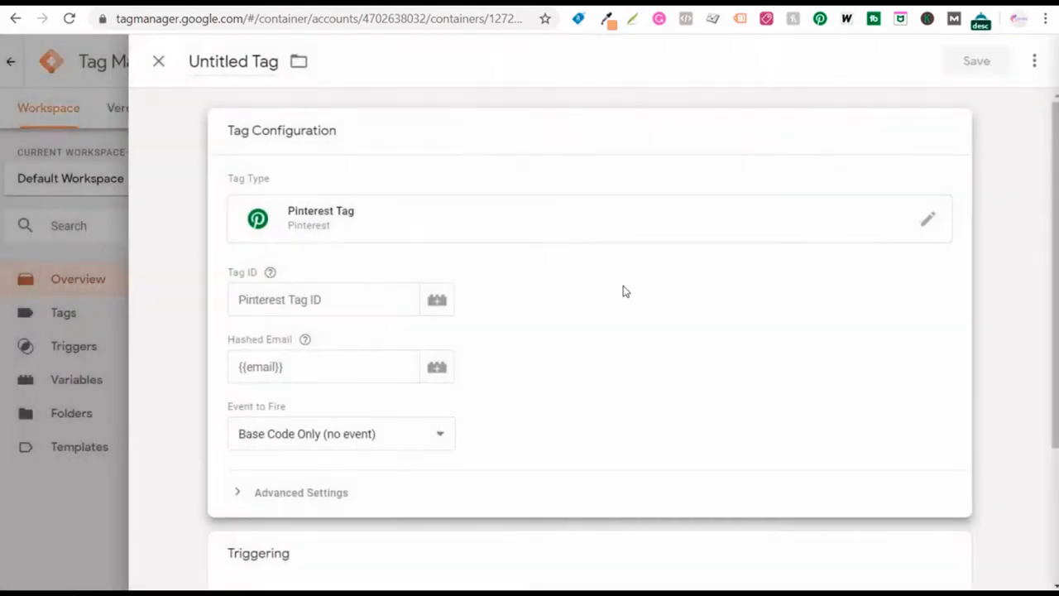
Name the new tag Pinterest and open its tag configuration for editing
click(227, 57)
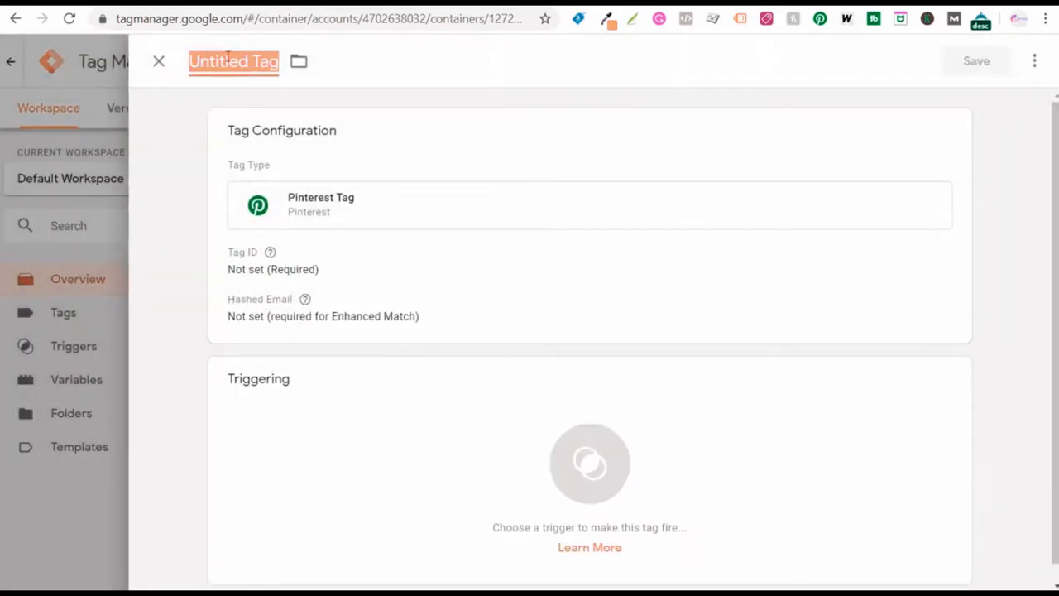
text(Pinterest)
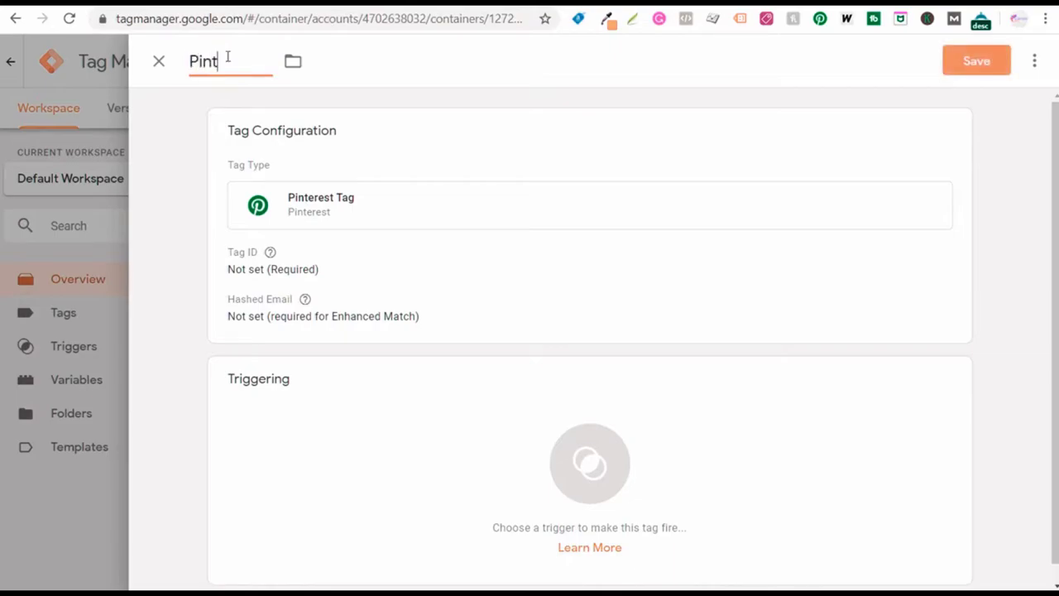
click(411, 275)
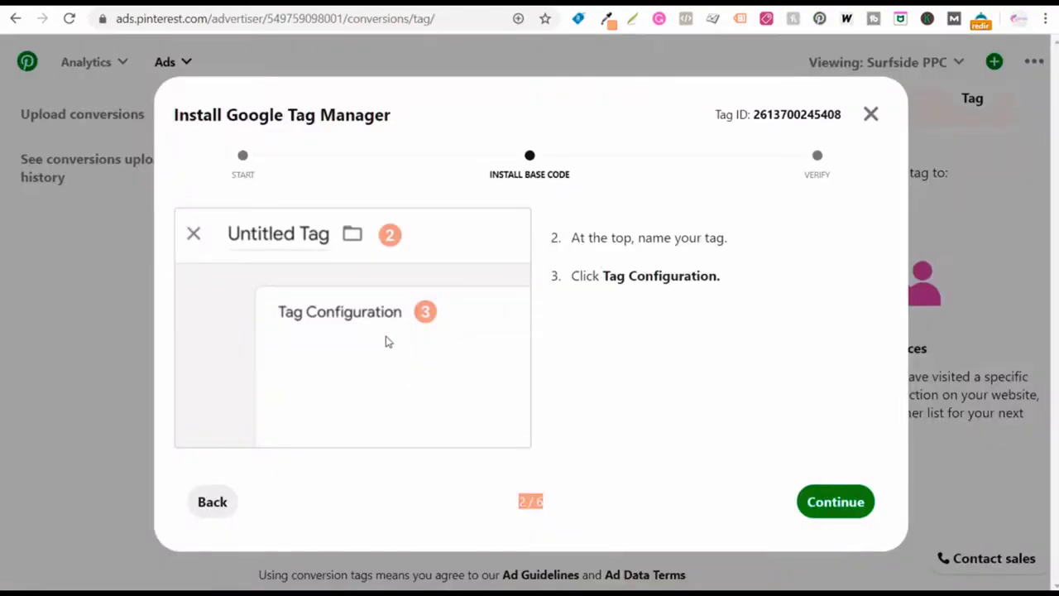
Return to the Pinterest setup guide and read on through the tag type search instructions to page 4 of 6
click(823, 499)
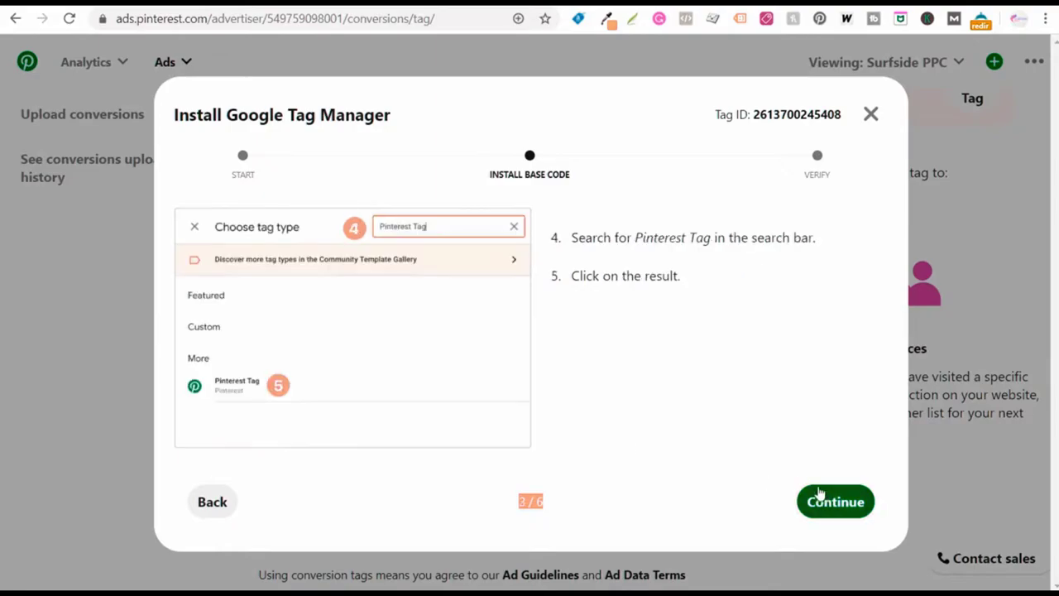
drag(596, 237, 806, 238)
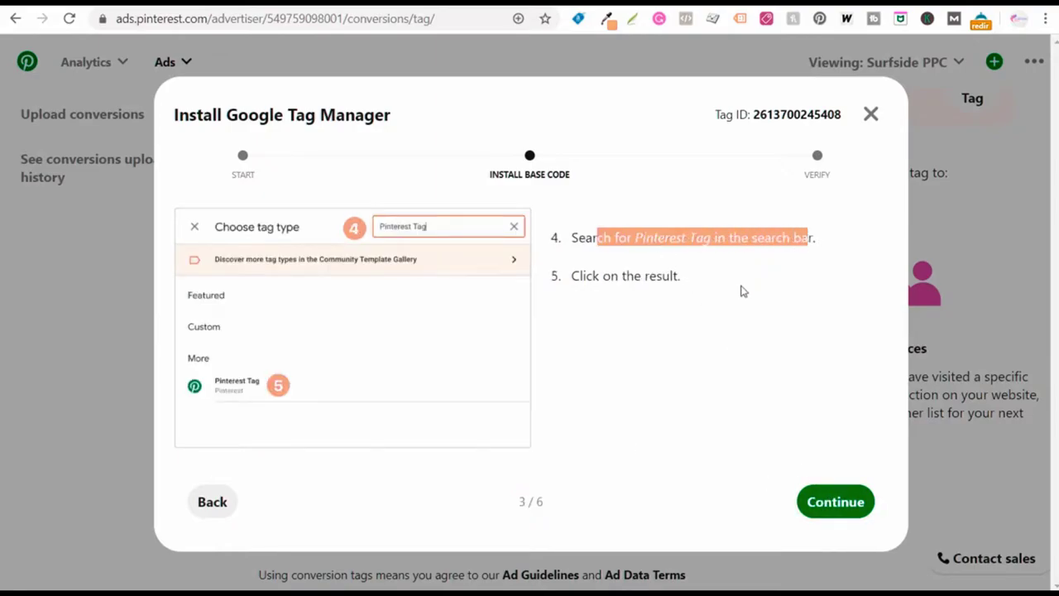
click(845, 502)
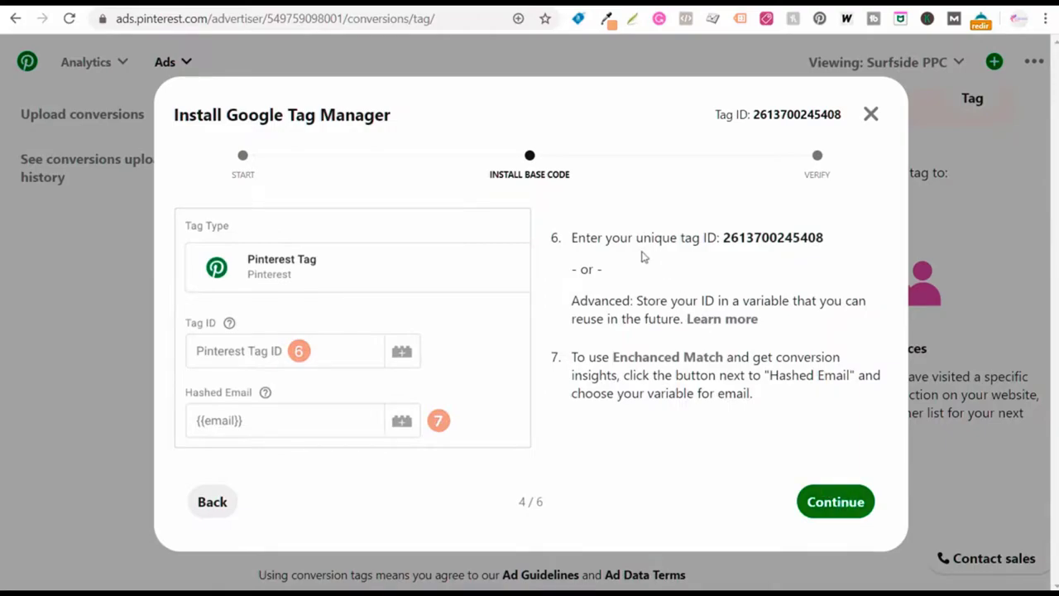
Copy the unique tag ID from the Pinterest guide into the Tag ID field of the Pinterest tag in Tag Manager
drag(570, 237, 642, 240)
click(788, 237)
drag(570, 237, 824, 238)
key(ctrl+c)
click(730, 251)
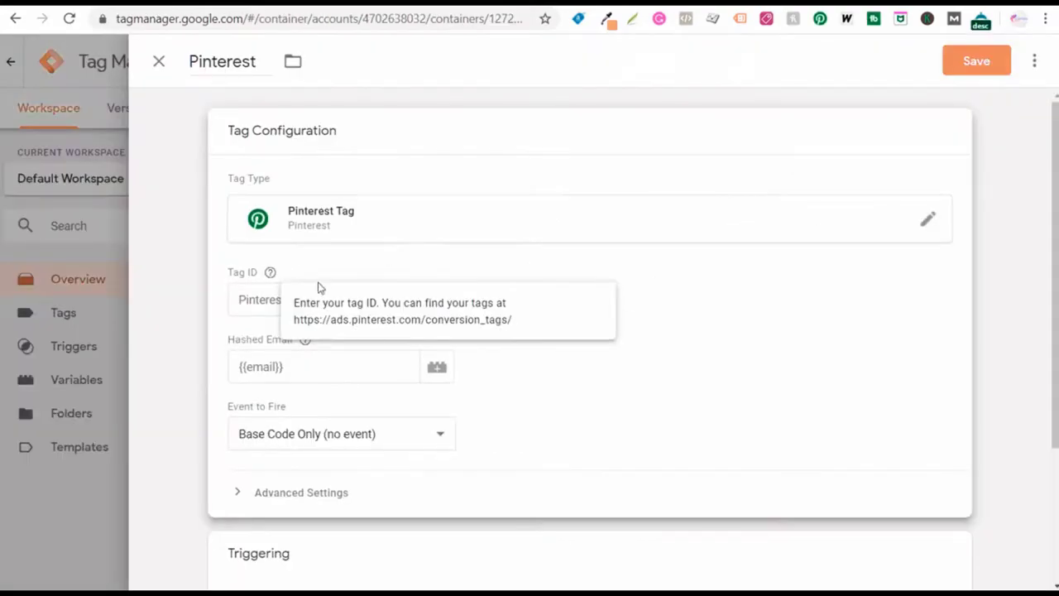
click(256, 299)
key(ctrl+v)
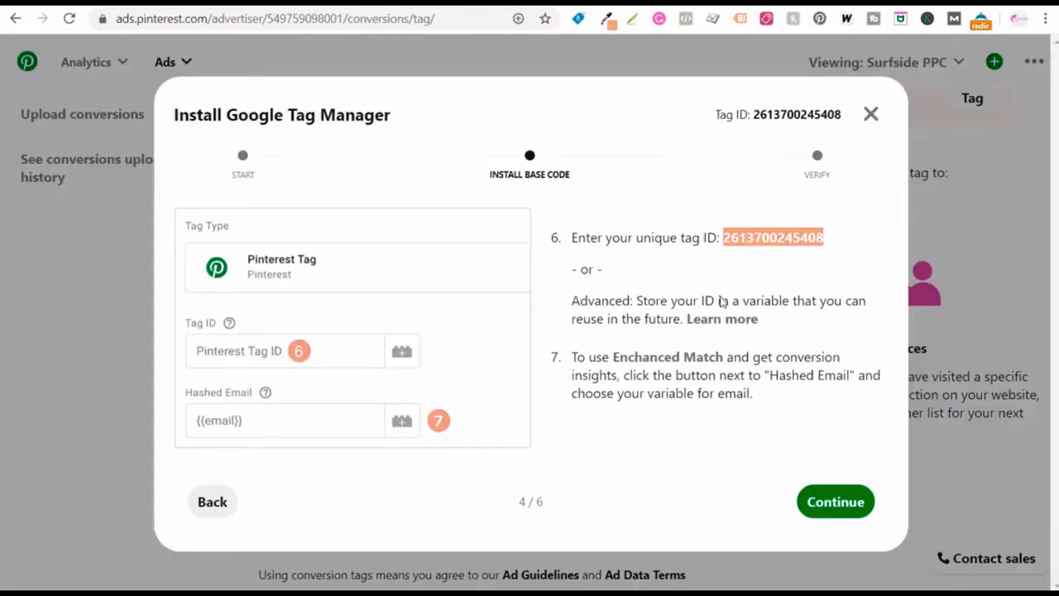
Advance the Pinterest setup guide past page 4 and read the next instruction
click(832, 503)
drag(601, 240, 767, 250)
click(767, 250)
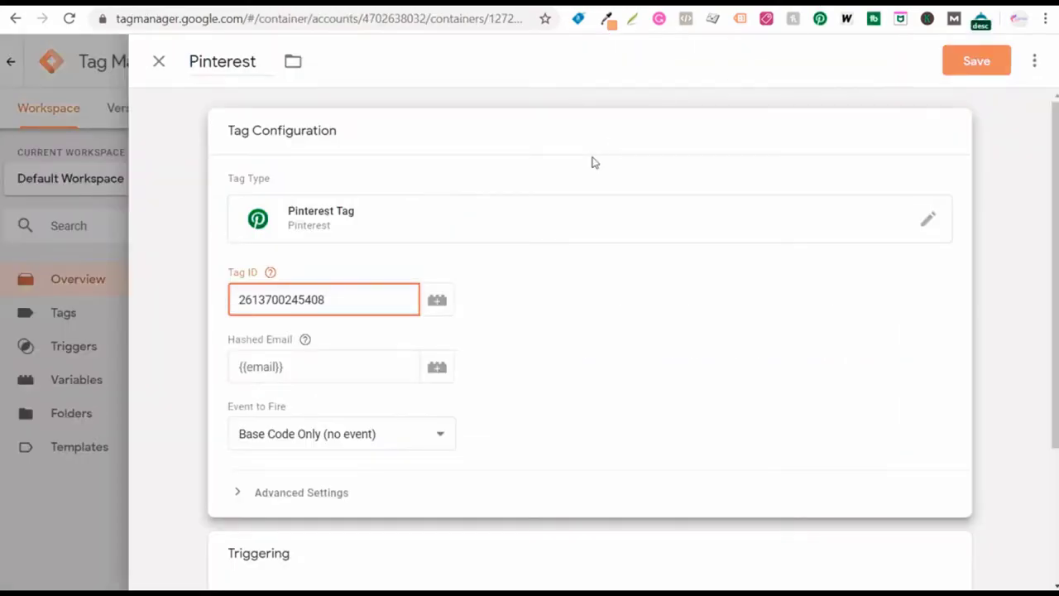
Back in Tag Manager, review the event options and set the Pinterest tag's Event to Fire to Base Code Only (no event)
scroll(638, 359, down, 2)
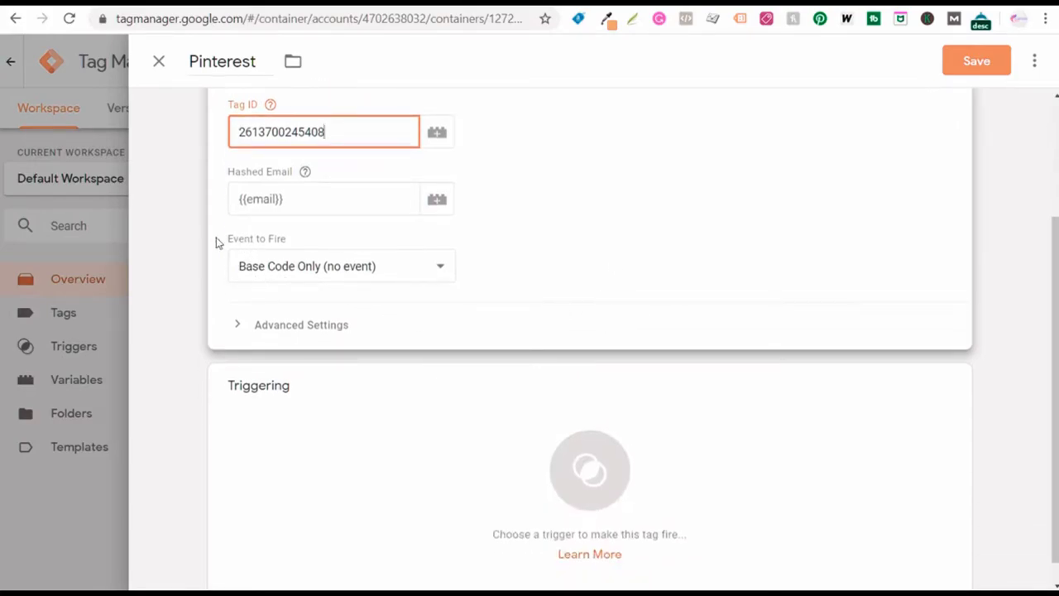
click(266, 275)
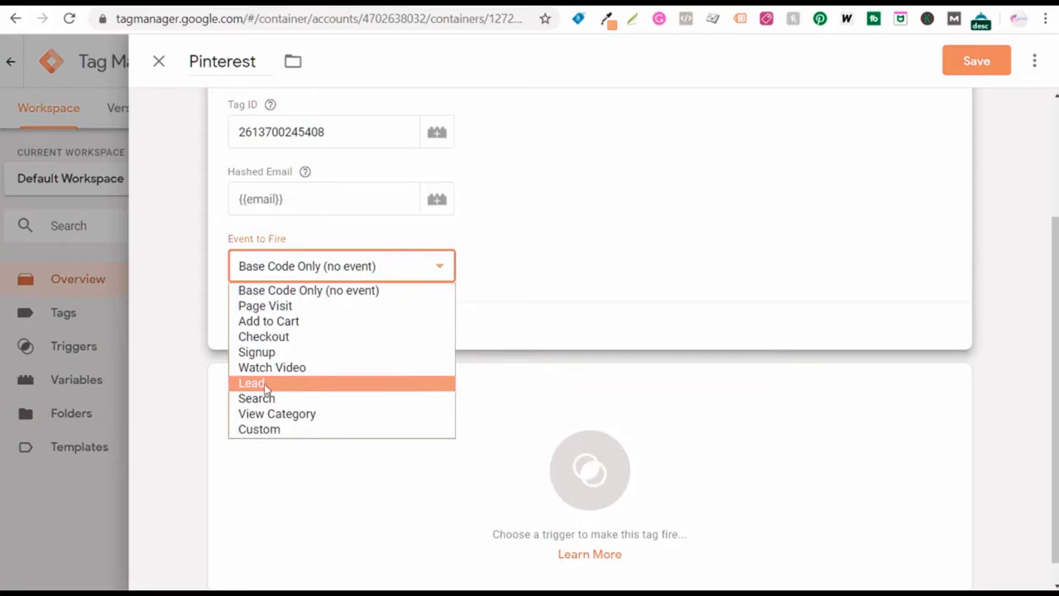
click(281, 291)
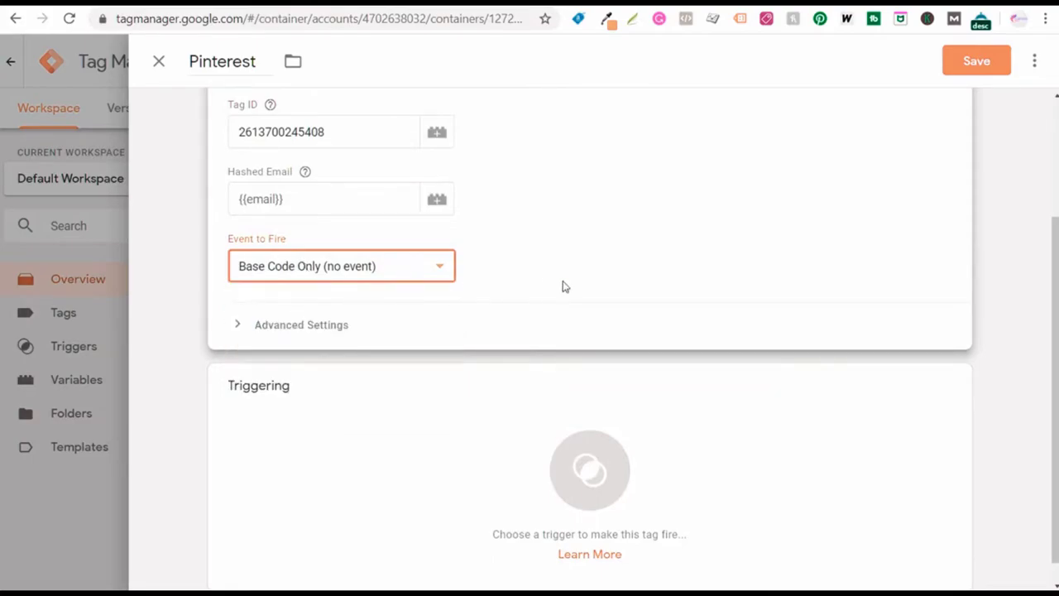
Assign the All Pages trigger to the Pinterest tag and save the tag
scroll(592, 271, down, 1)
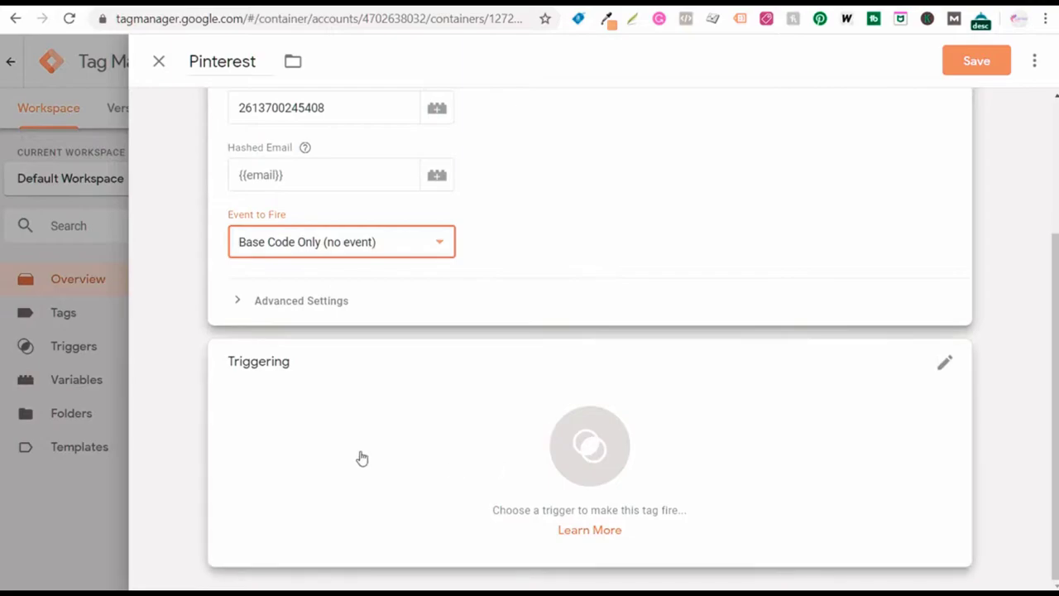
click(461, 457)
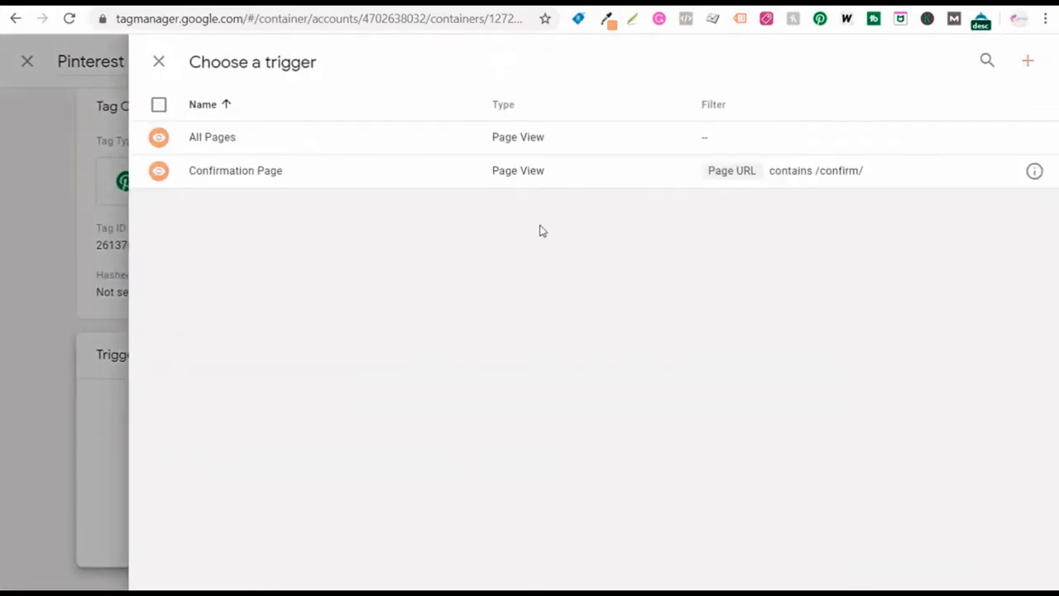
click(227, 142)
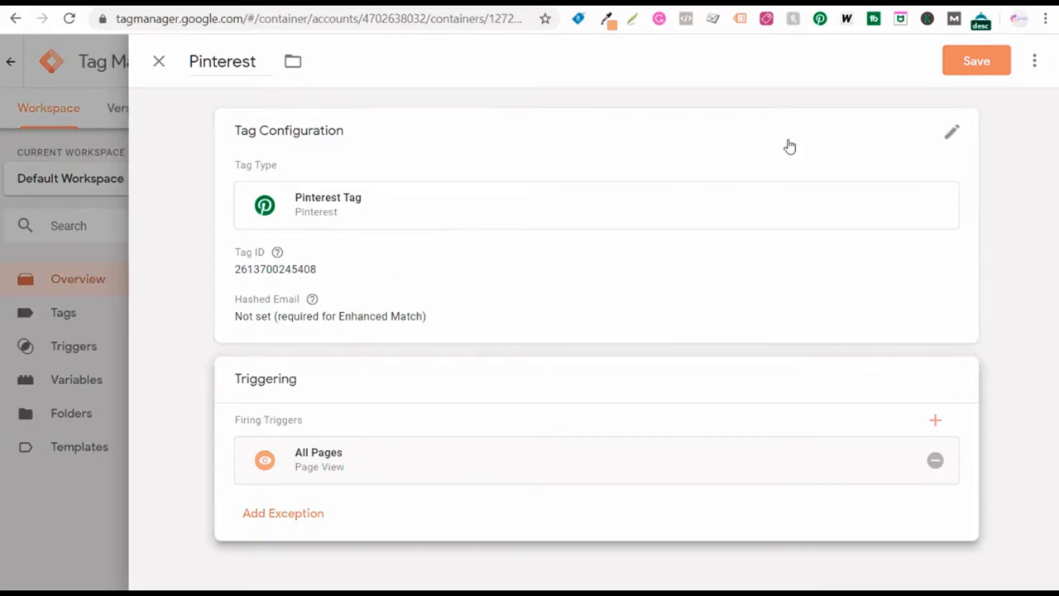
click(969, 61)
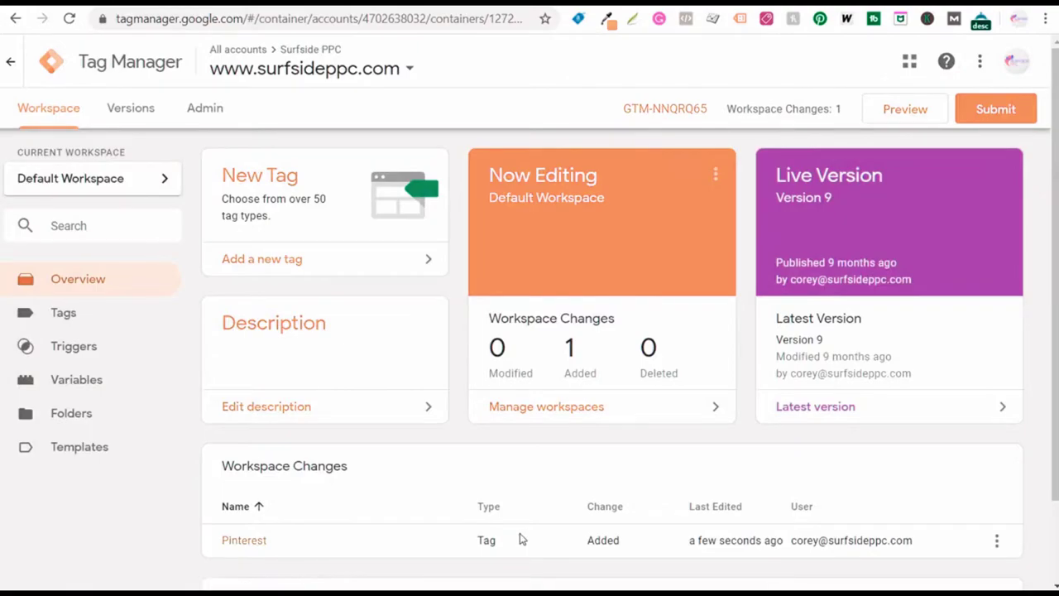
Create a second tag named Pinterest Lead, searching the tag types for "pint" and choosing Pinterest Tag
click(322, 270)
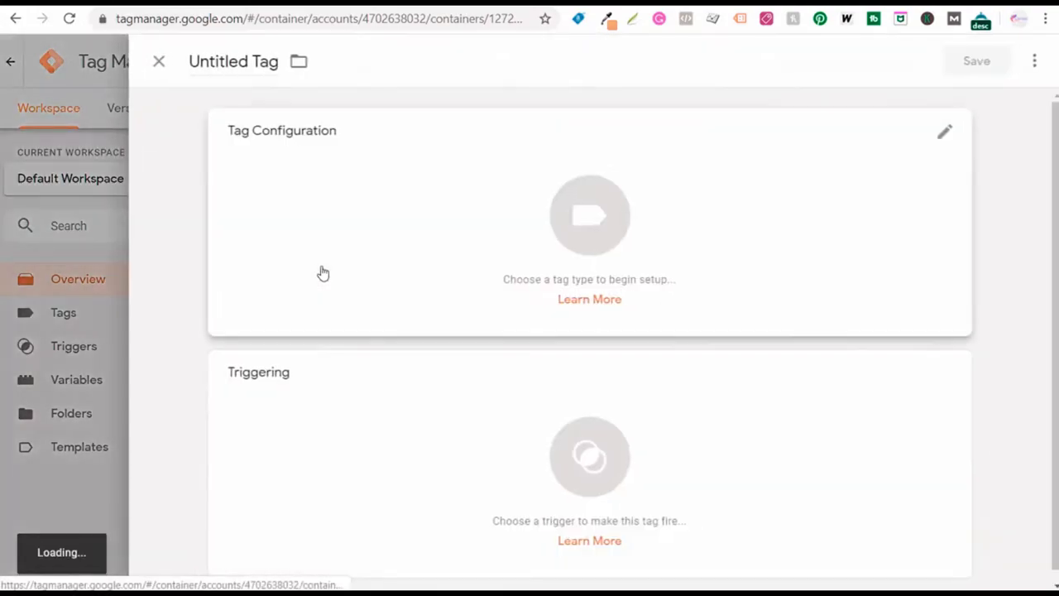
click(238, 61)
text(Pinterest Lead)
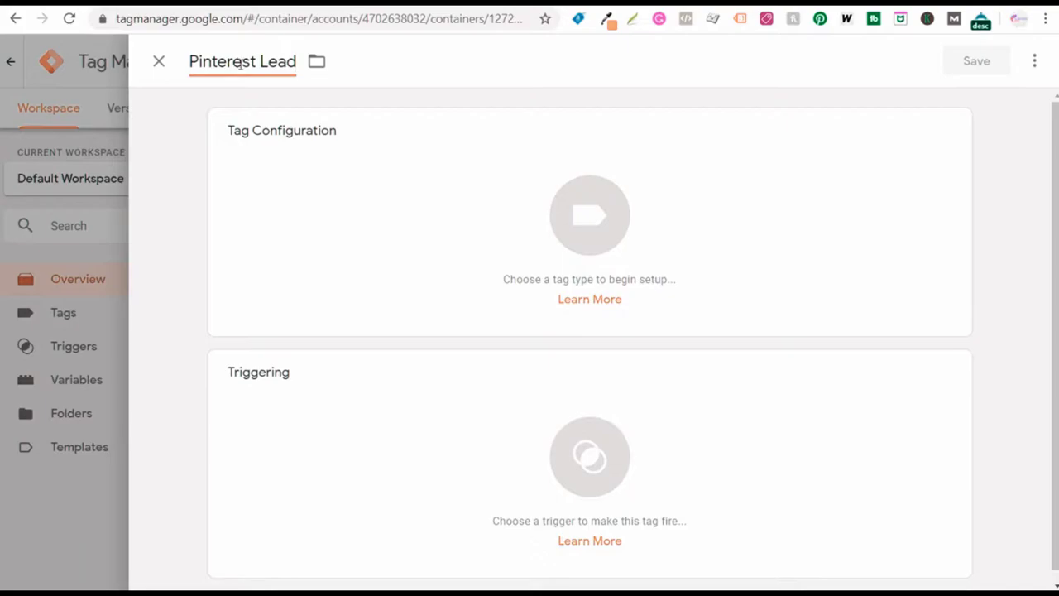
click(452, 191)
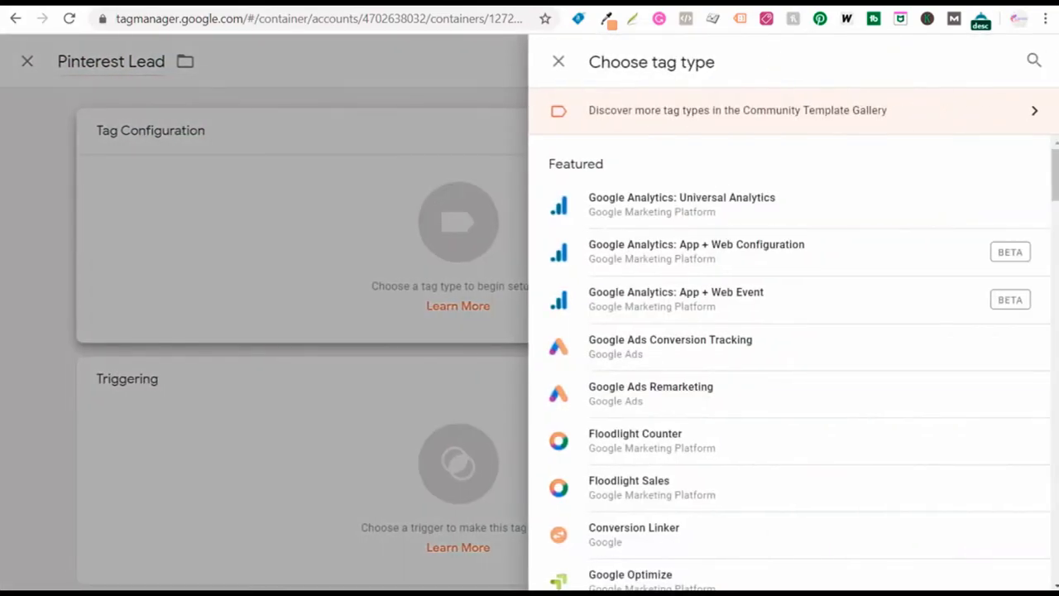
click(1032, 61)
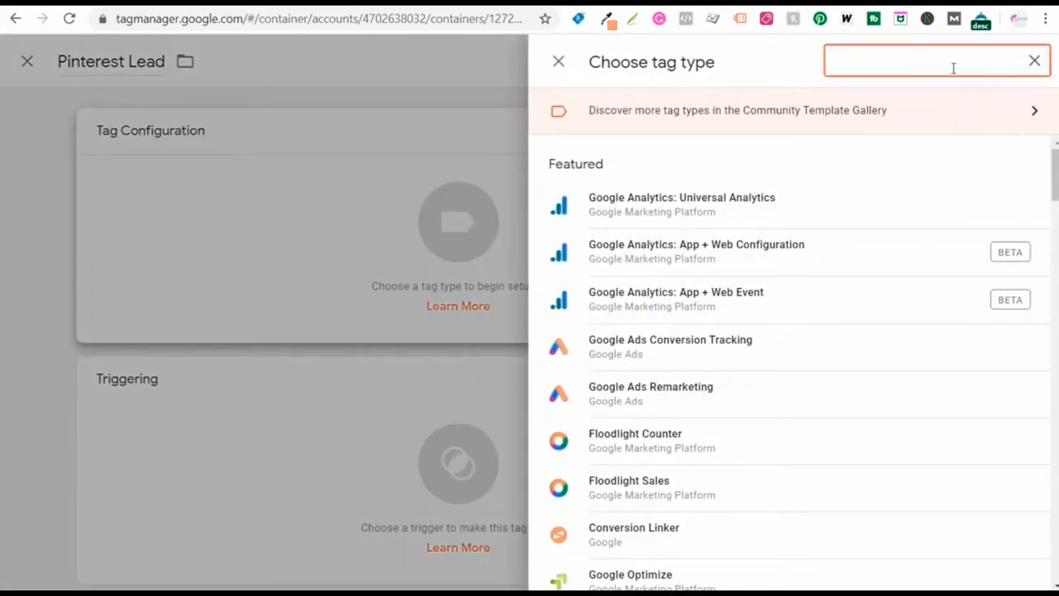
text(pint)
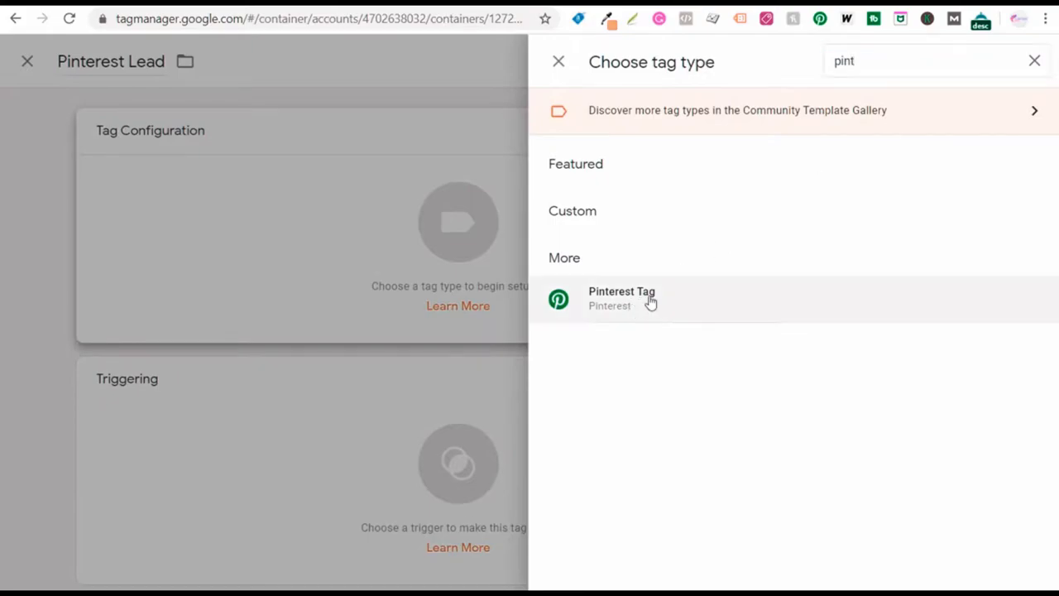
click(650, 300)
Paste the Pinterest tag ID into the Pinterest Lead tag and set its Event to Fire to Lead
click(353, 302)
key(ctrl+v)
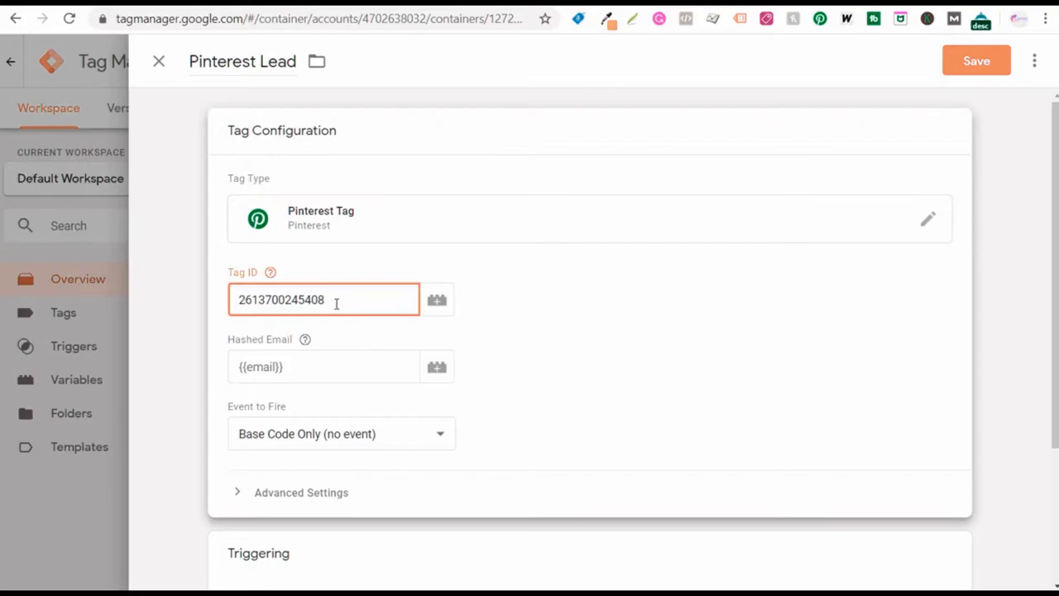
click(305, 339)
click(723, 373)
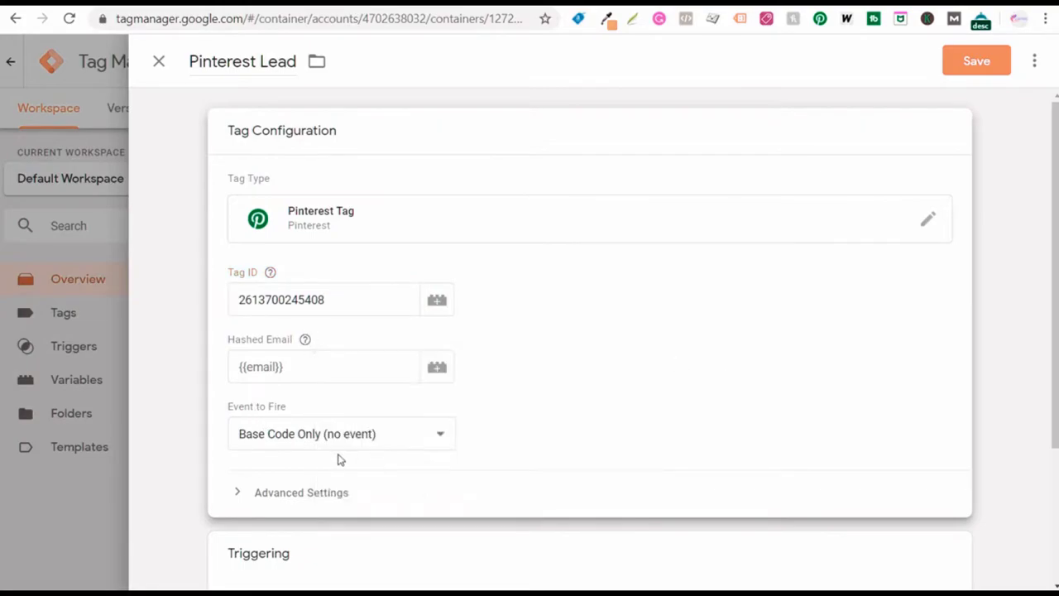
click(415, 438)
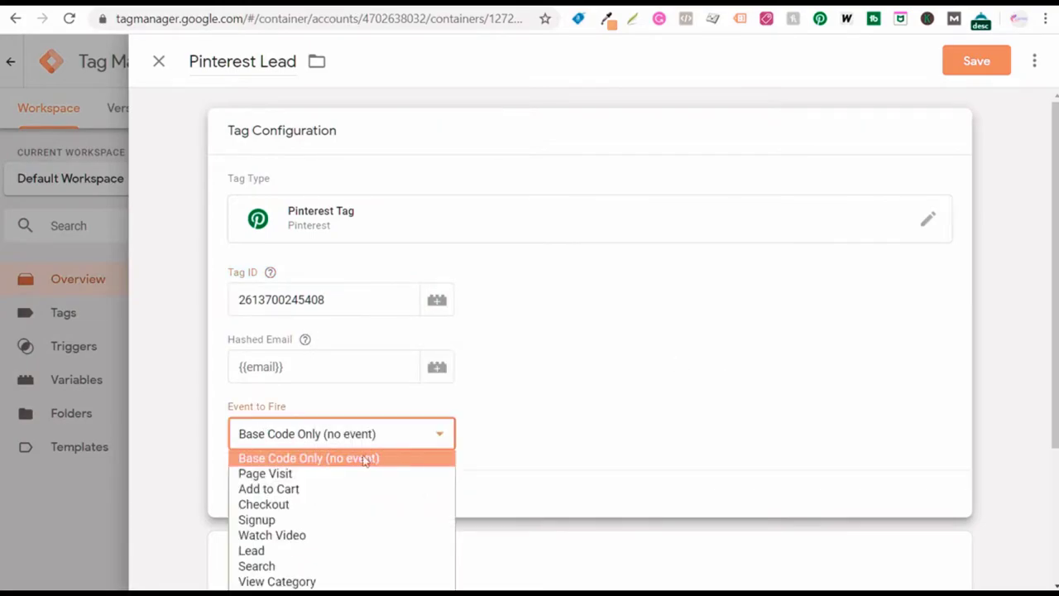
click(262, 552)
scroll(683, 419, down, 1)
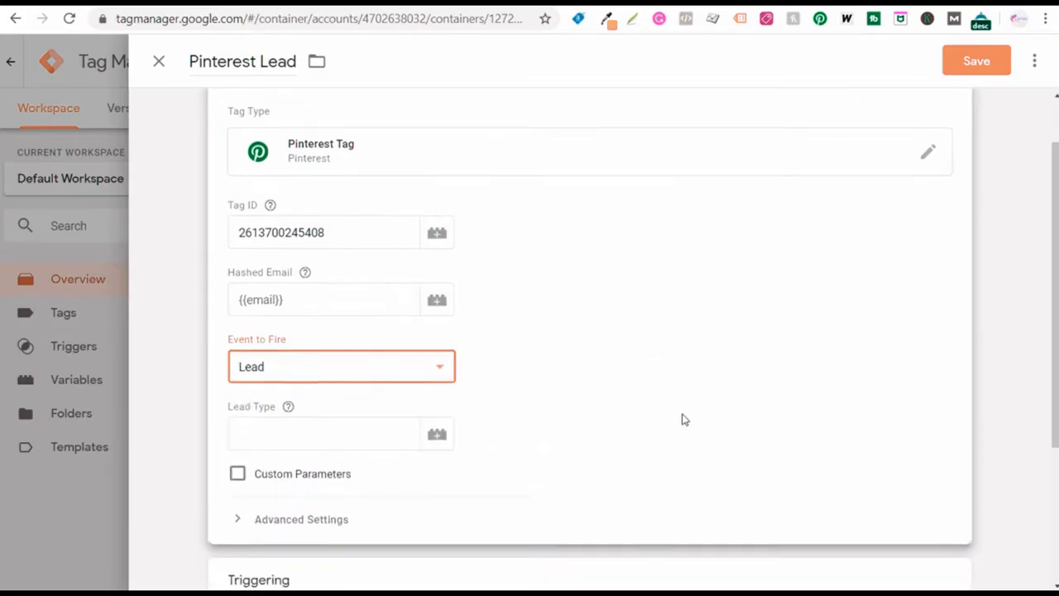
scroll(683, 419, down, 2)
click(361, 247)
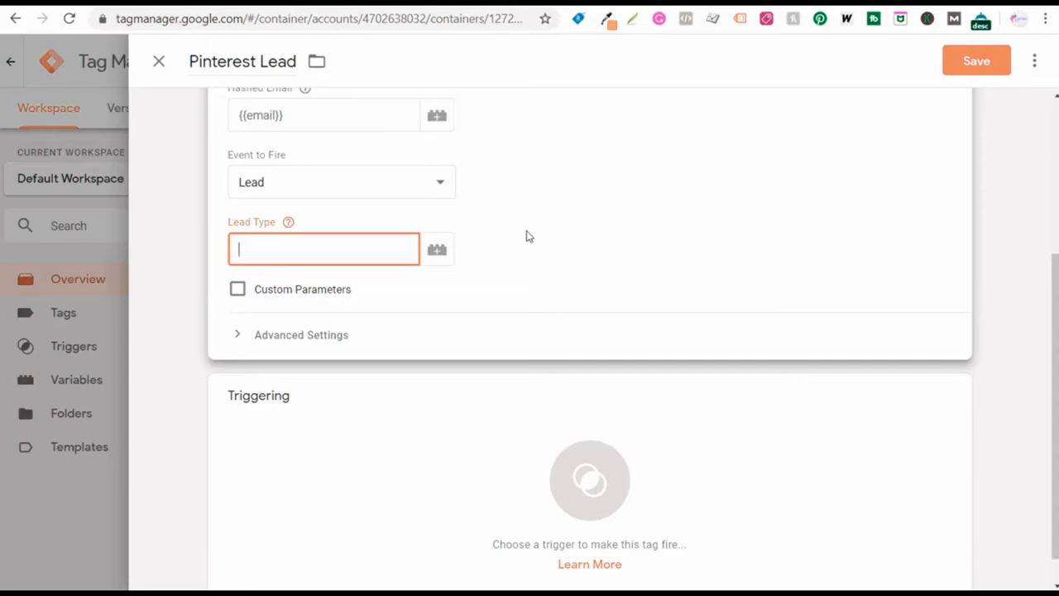
click(263, 222)
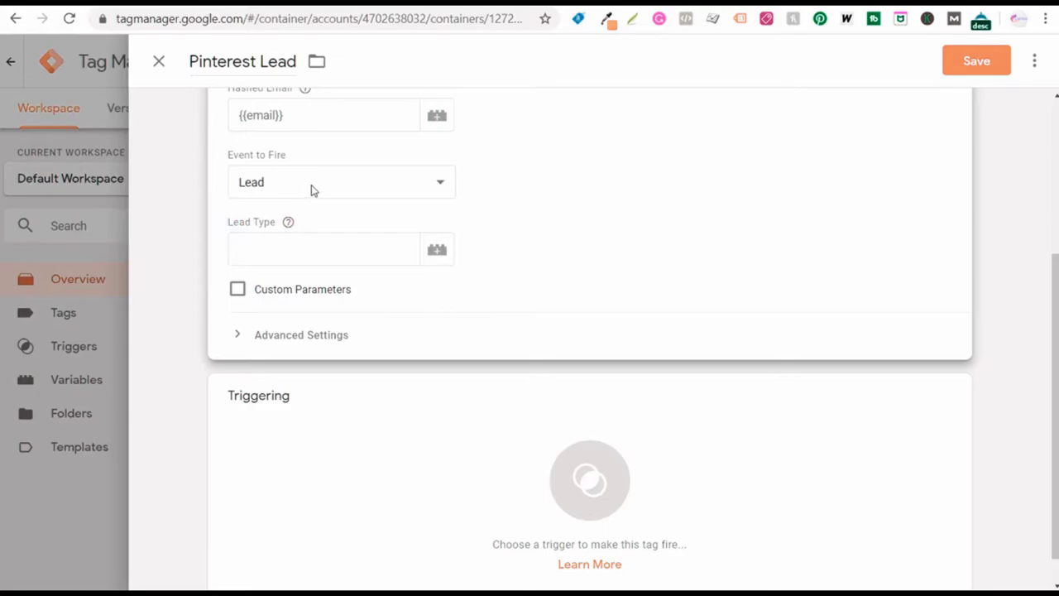
Assign the Confirmation Page trigger to the Pinterest Lead tag and save the tag
scroll(598, 231, down, 1)
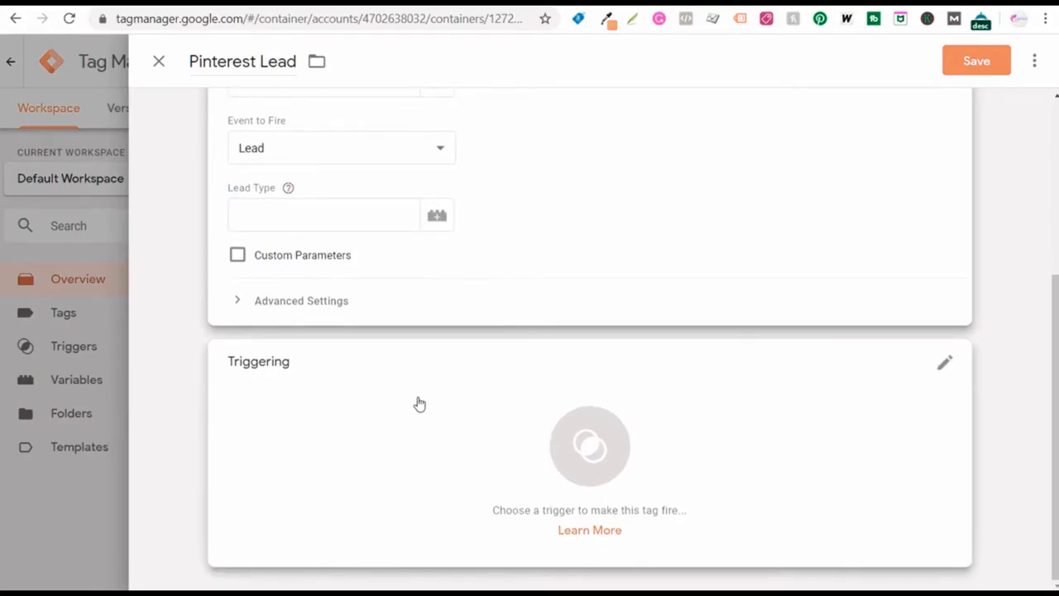
click(419, 403)
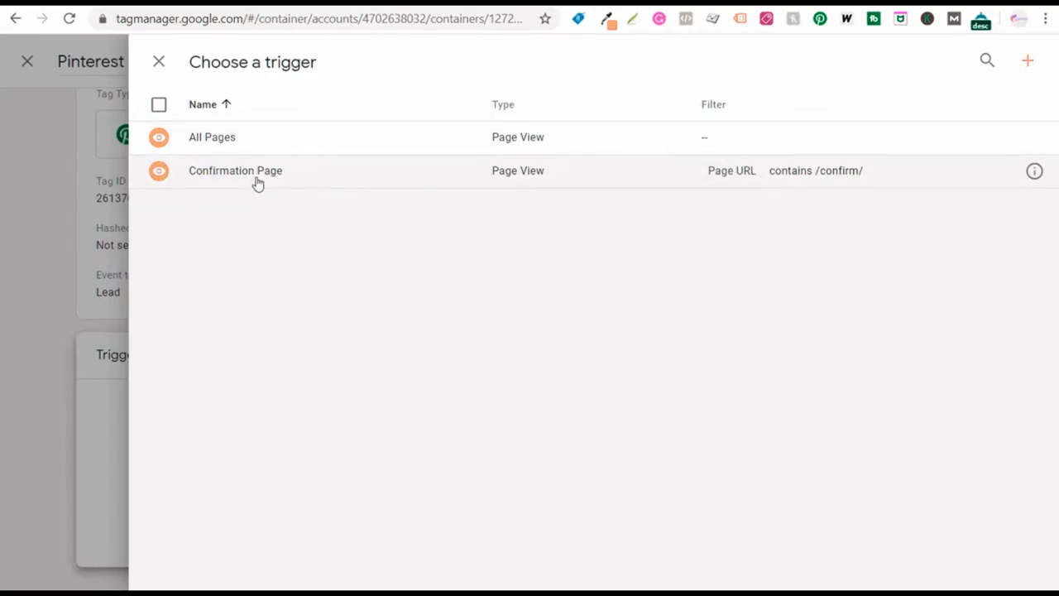
click(257, 180)
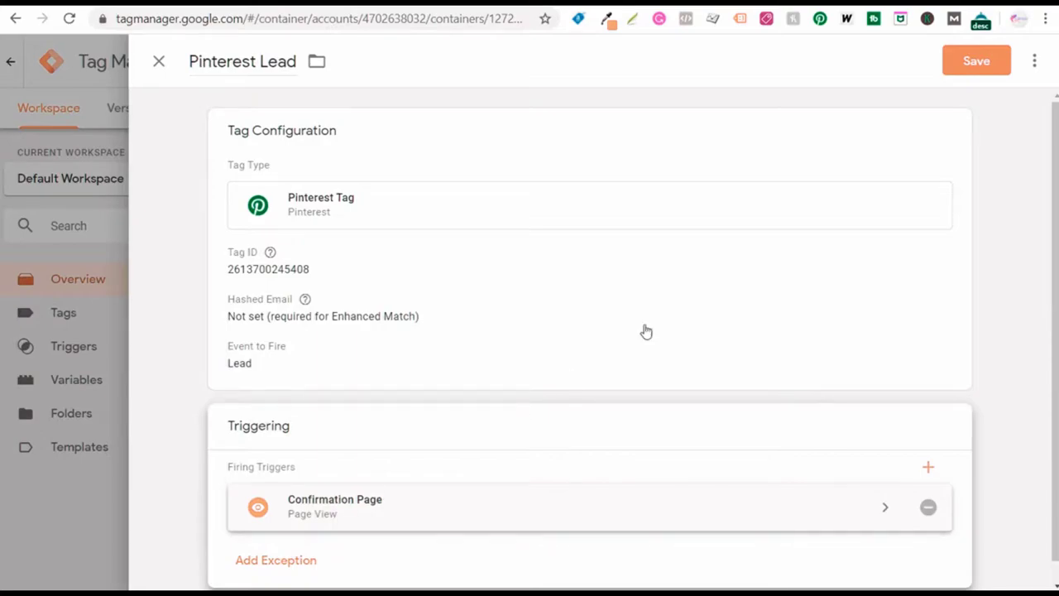
click(980, 64)
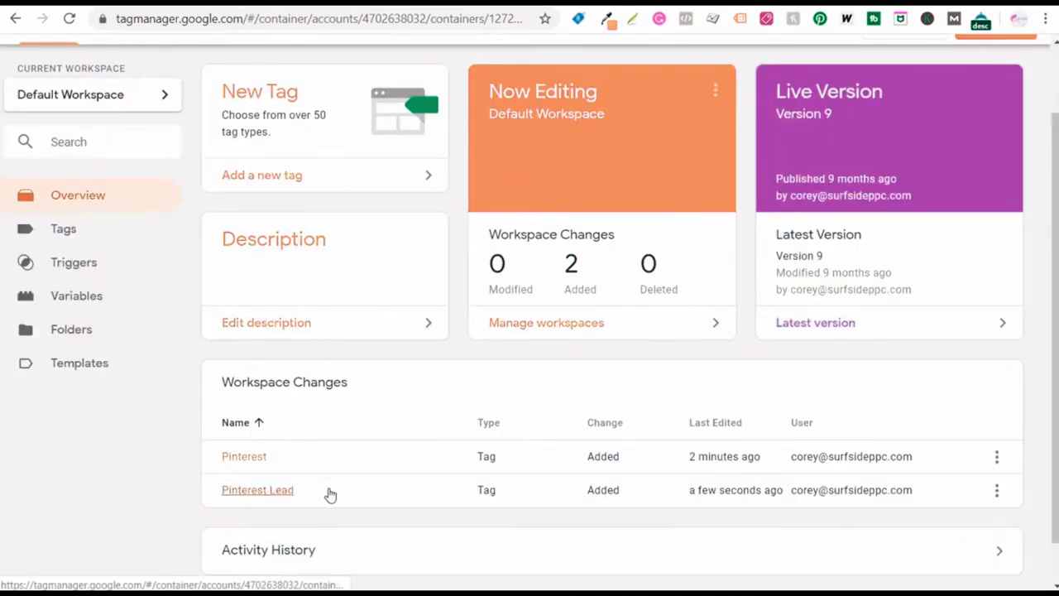
Submit the workspace changes and publish them as version Pinterest Conversion Tracking, described as "Added Pinterest base code and Lead event code."
scroll(662, 395, up, 2)
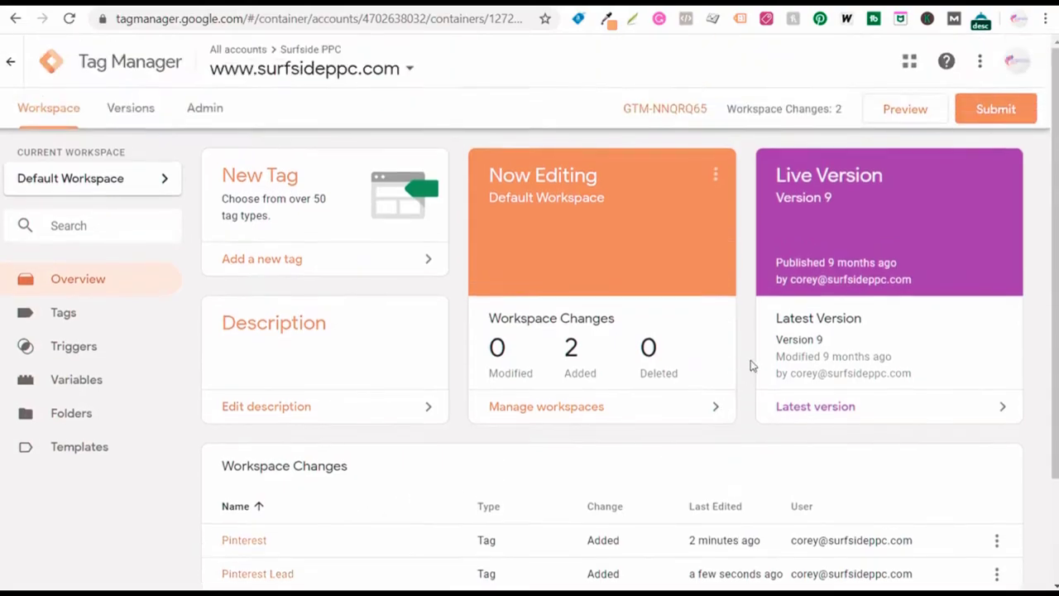
click(993, 118)
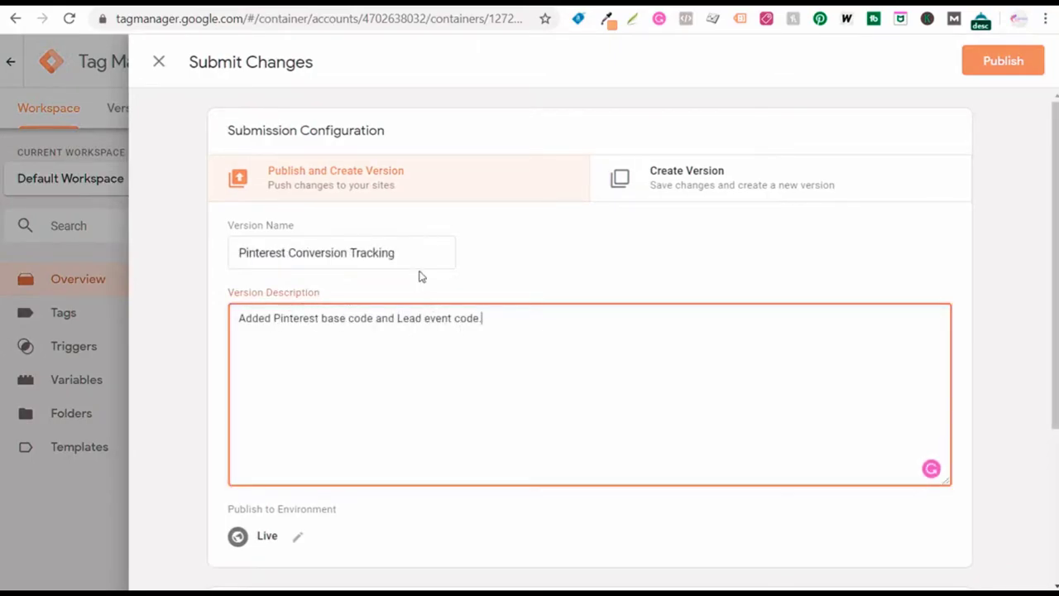
click(990, 69)
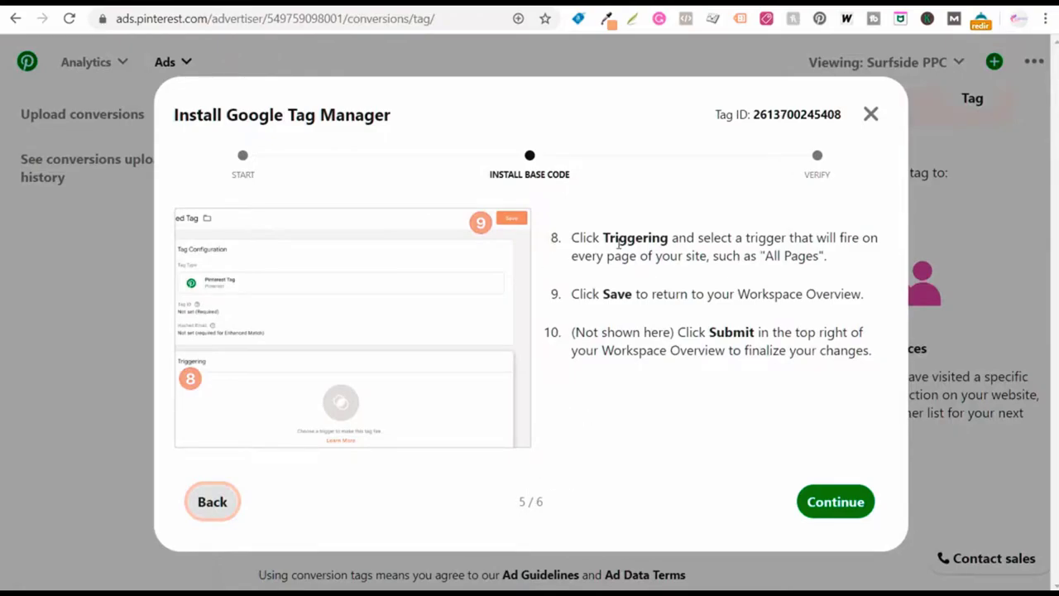
Advance through the remaining base code instructions in Pinterest's Google Tag Manager installation guide to the verification stage
drag(613, 235, 816, 256)
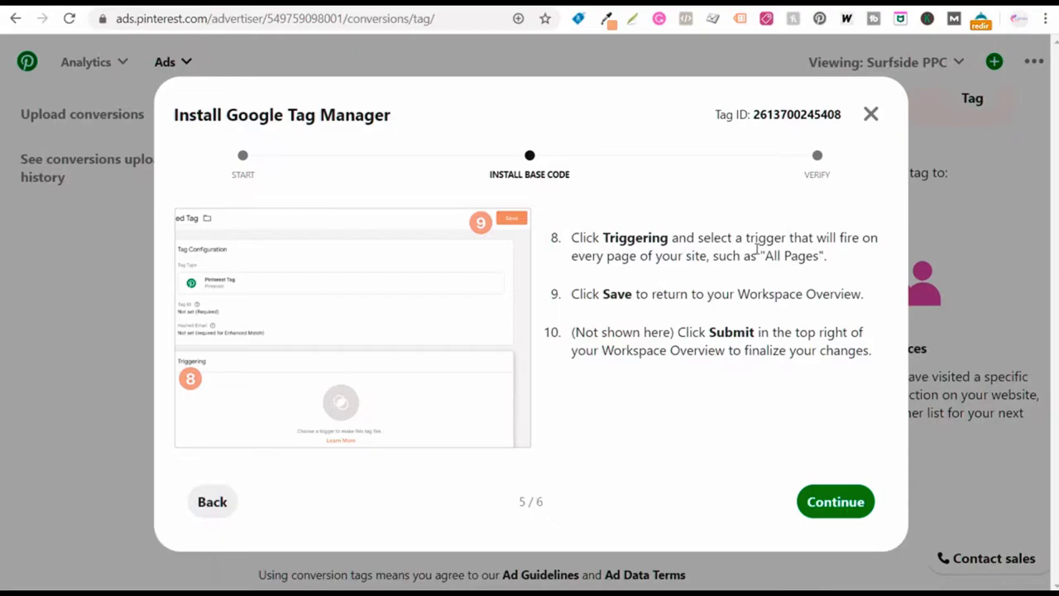
drag(488, 174, 572, 174)
click(650, 192)
click(837, 504)
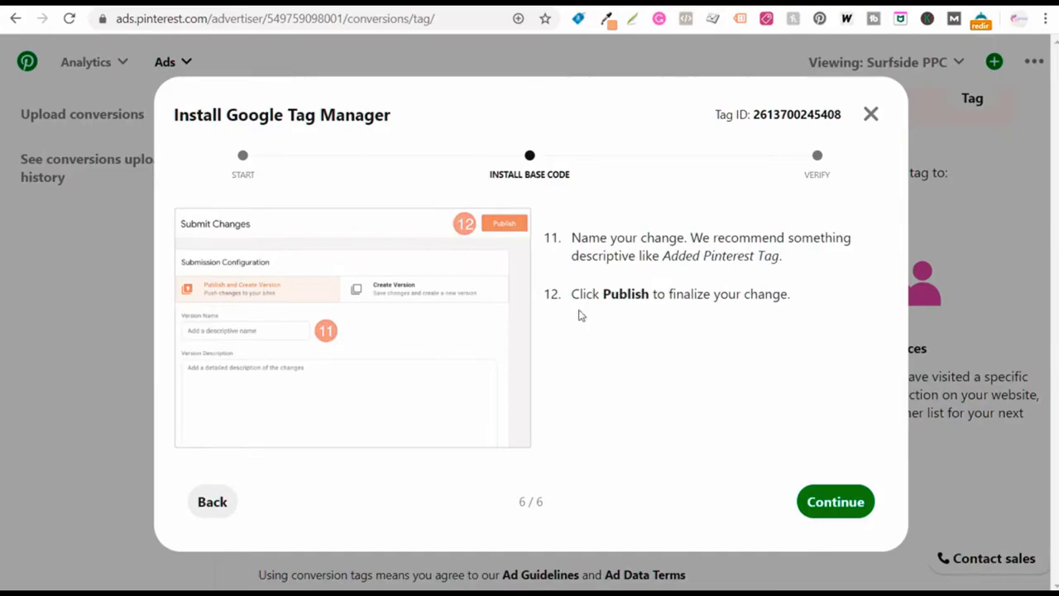
click(833, 508)
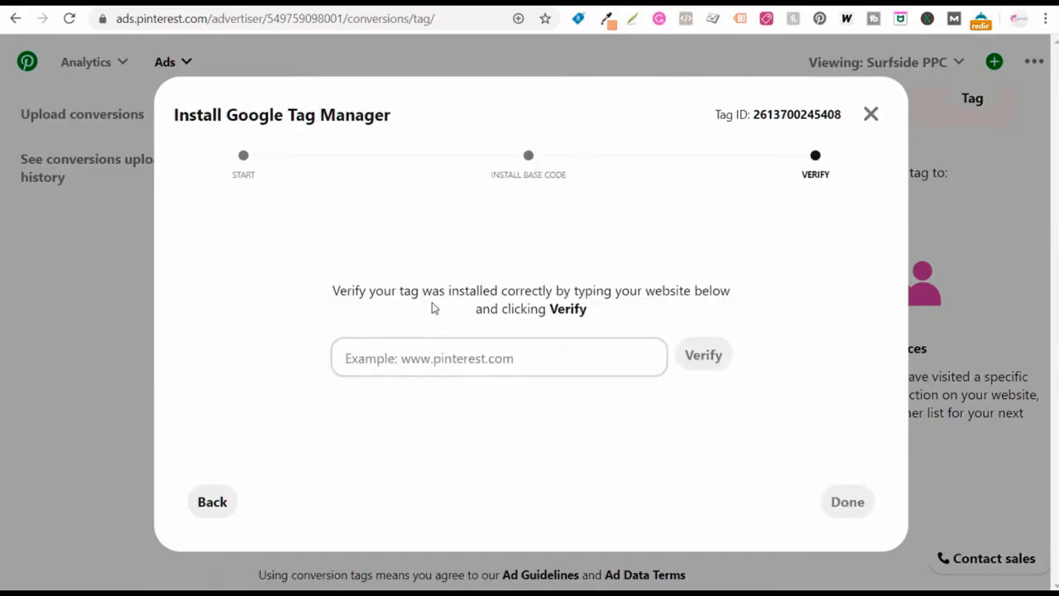
Verify the Pinterest tag installation on surfsideppc.com and finish the installation guide
click(460, 357)
text(surfsideppc.com)
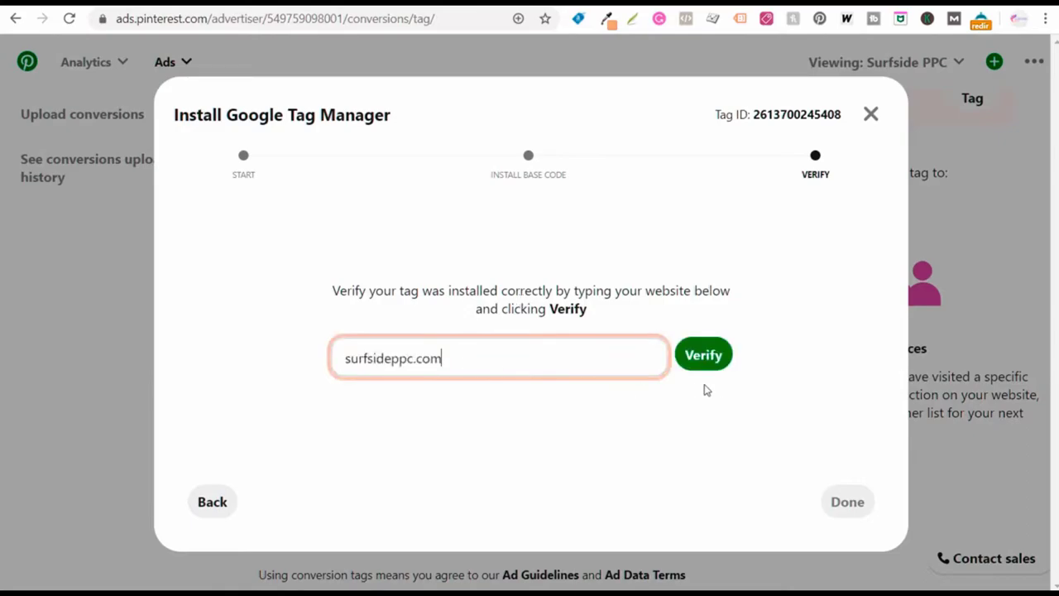
click(704, 358)
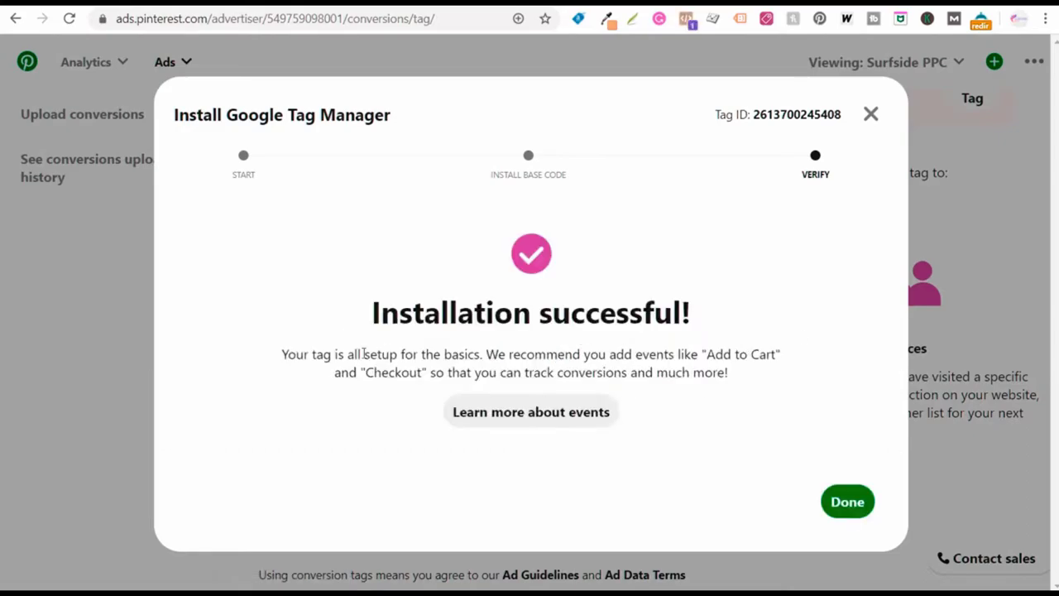
drag(481, 354, 713, 354)
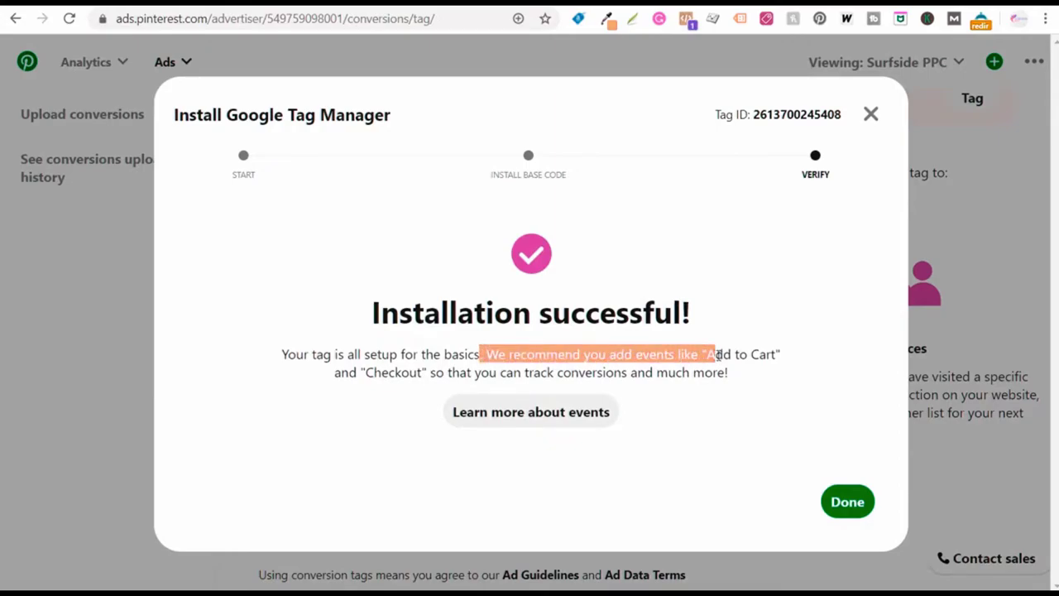
click(749, 354)
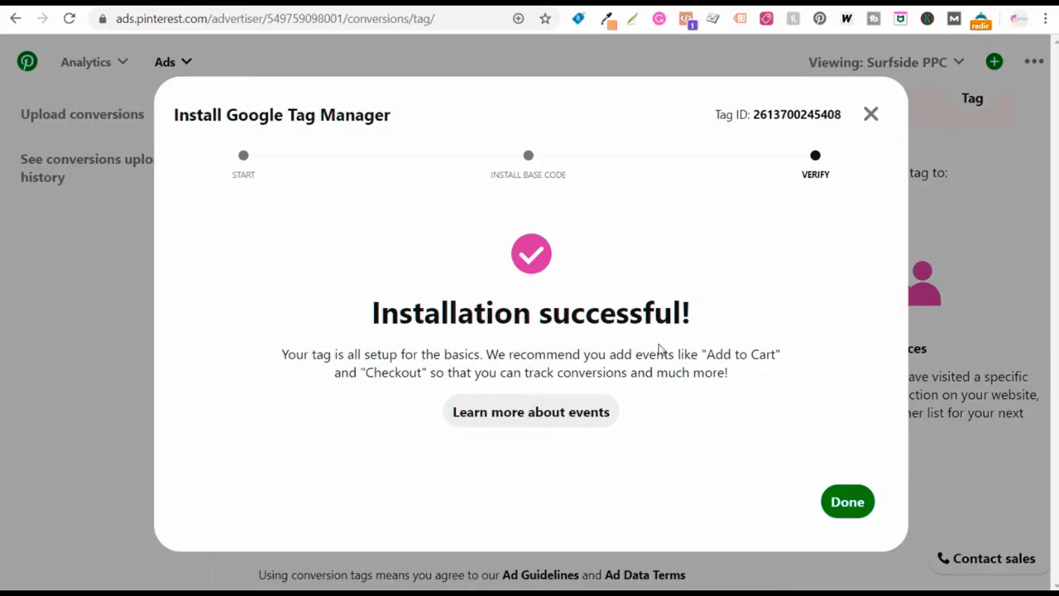
click(847, 502)
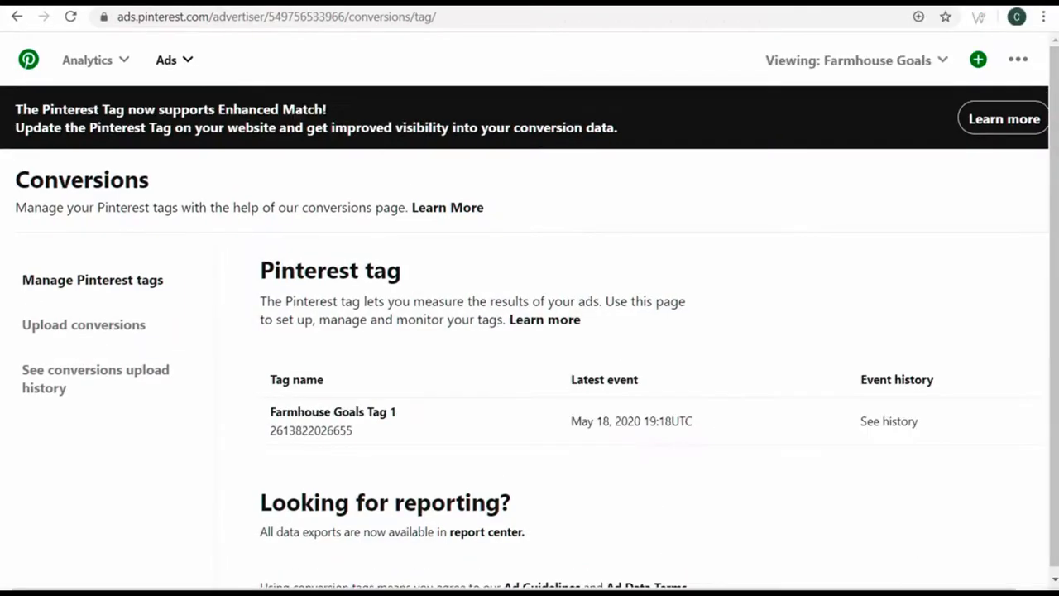
Open the event history of Farmhouse Goals Tag 1 and examine the tracked event types and their counts for the last 24 hours
drag(271, 414, 421, 418)
click(458, 409)
drag(861, 378, 933, 379)
click(901, 429)
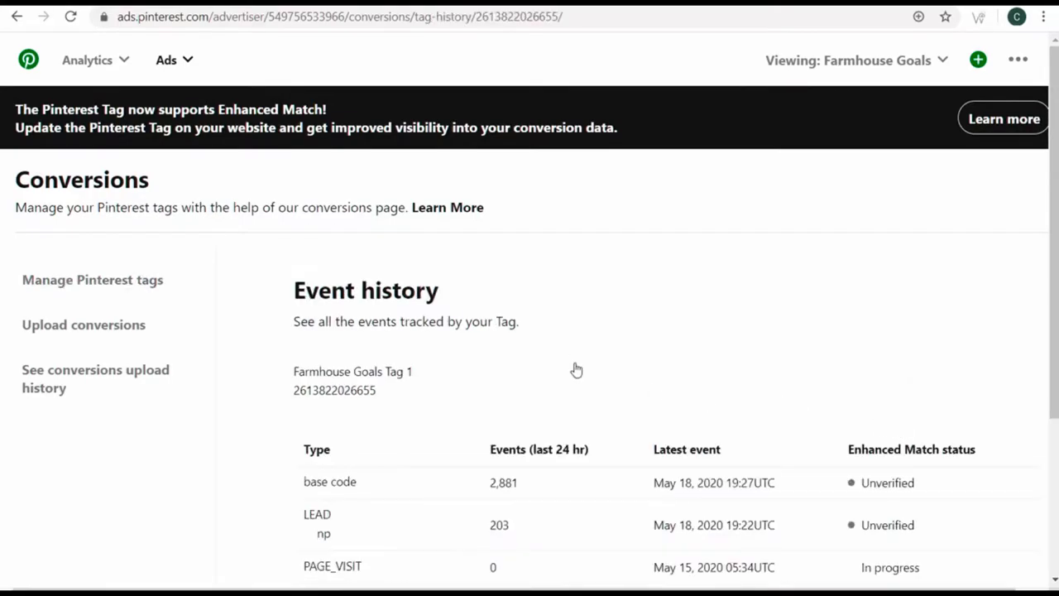
scroll(576, 370, down, 3)
drag(302, 291, 361, 308)
click(417, 305)
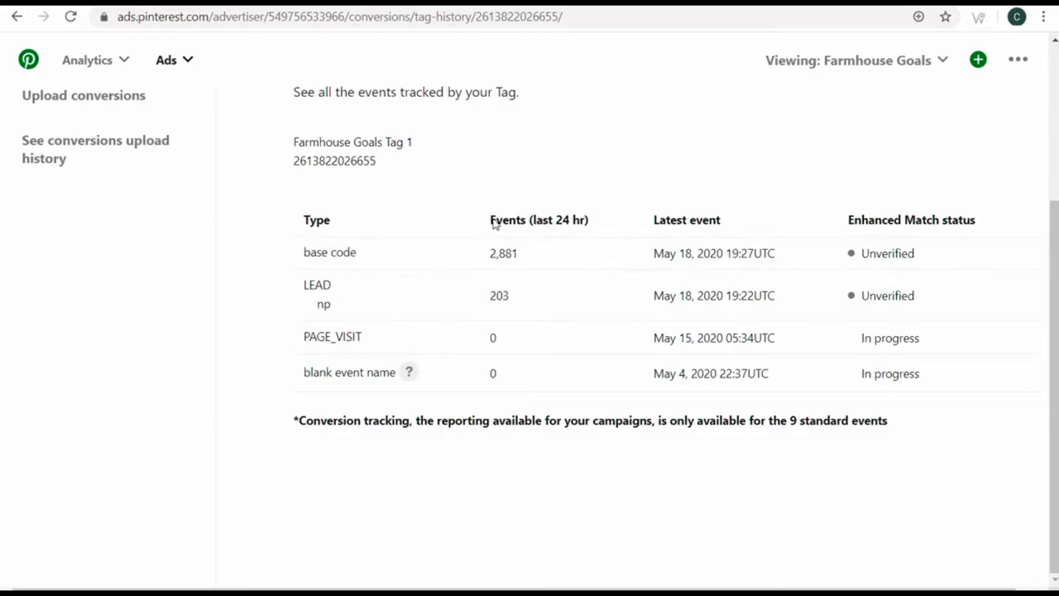
drag(490, 298, 512, 303)
click(566, 300)
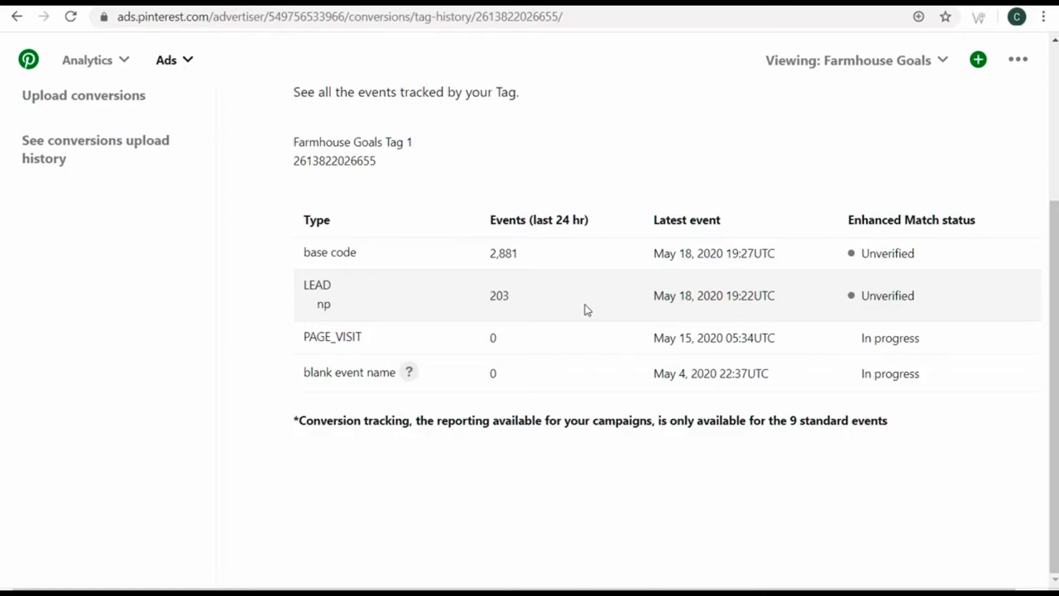
scroll(588, 307, up, 3)
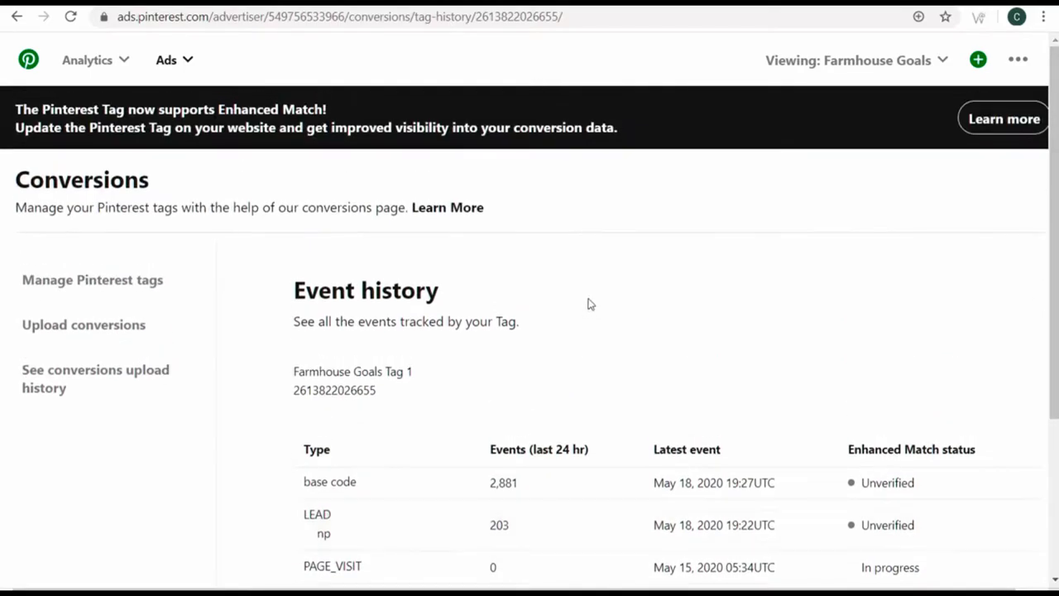
Go to the ad account's Audiences and review the types of the existing audiences
click(165, 61)
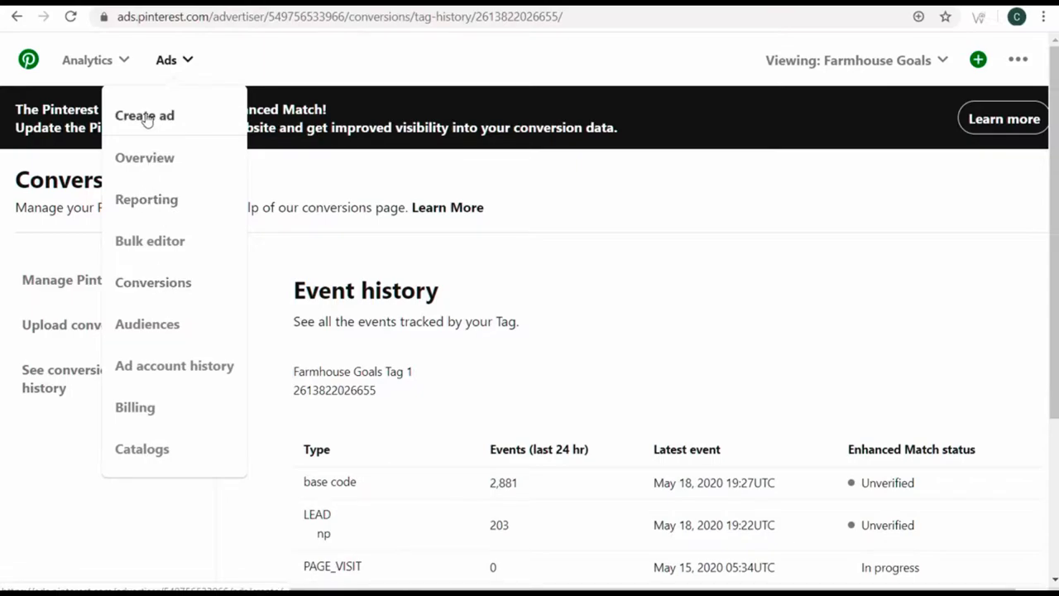
click(137, 325)
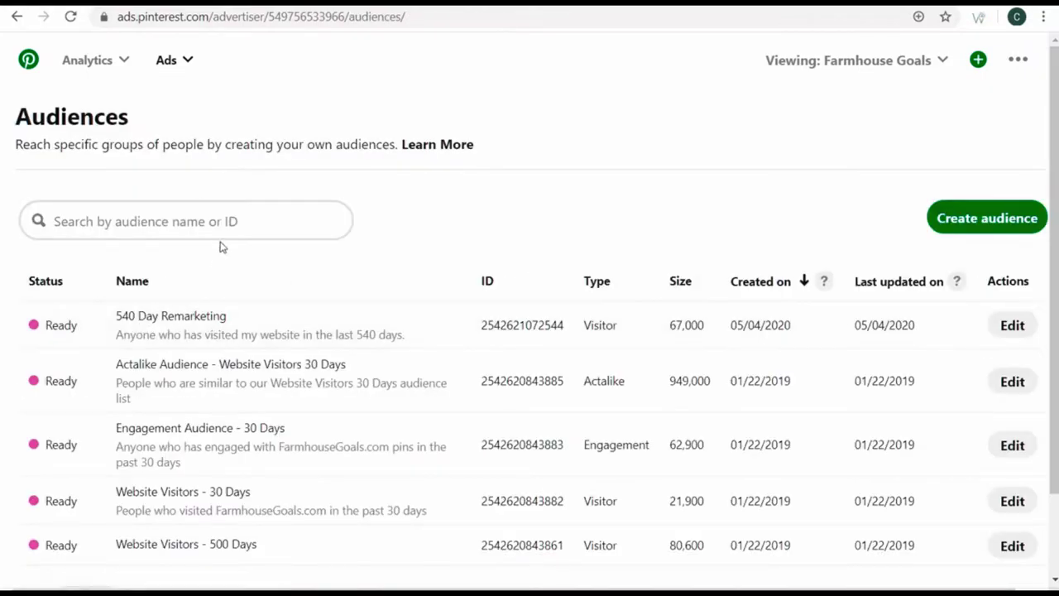
scroll(277, 215, down, 1)
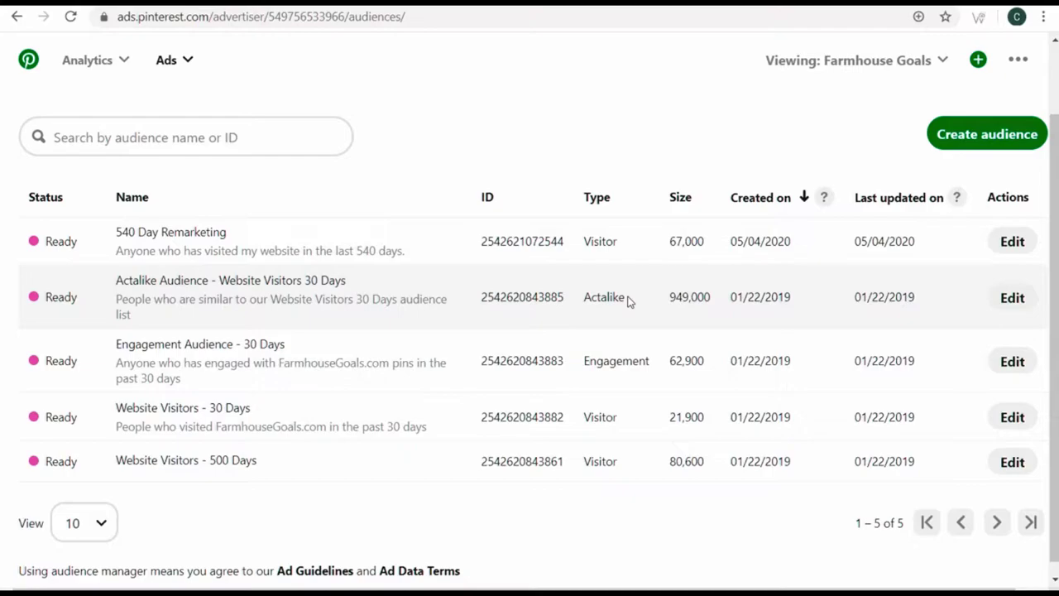
drag(628, 302, 584, 298)
click(598, 298)
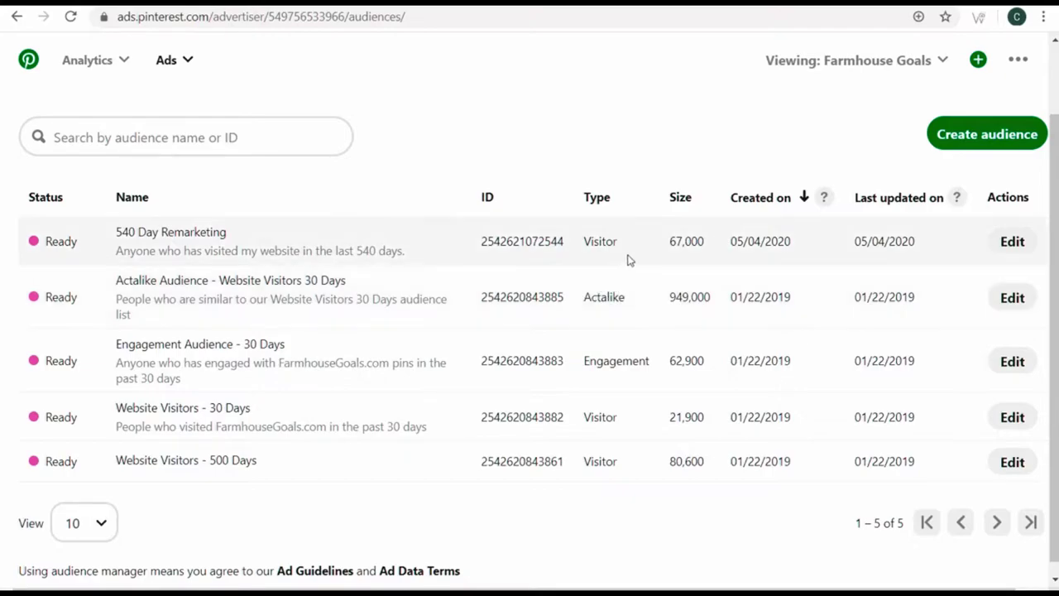
drag(620, 241, 584, 243)
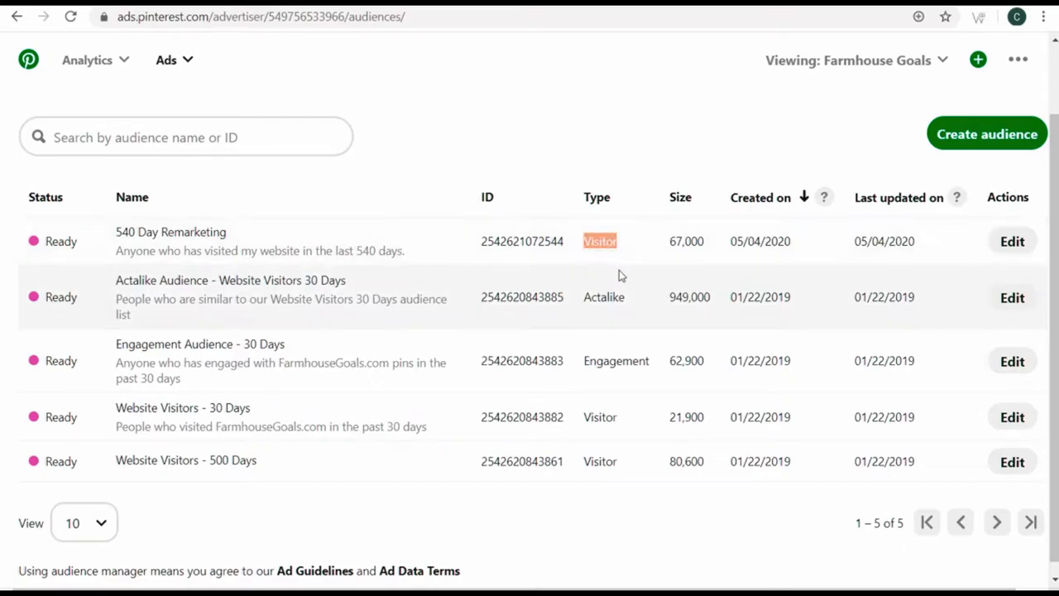
click(639, 299)
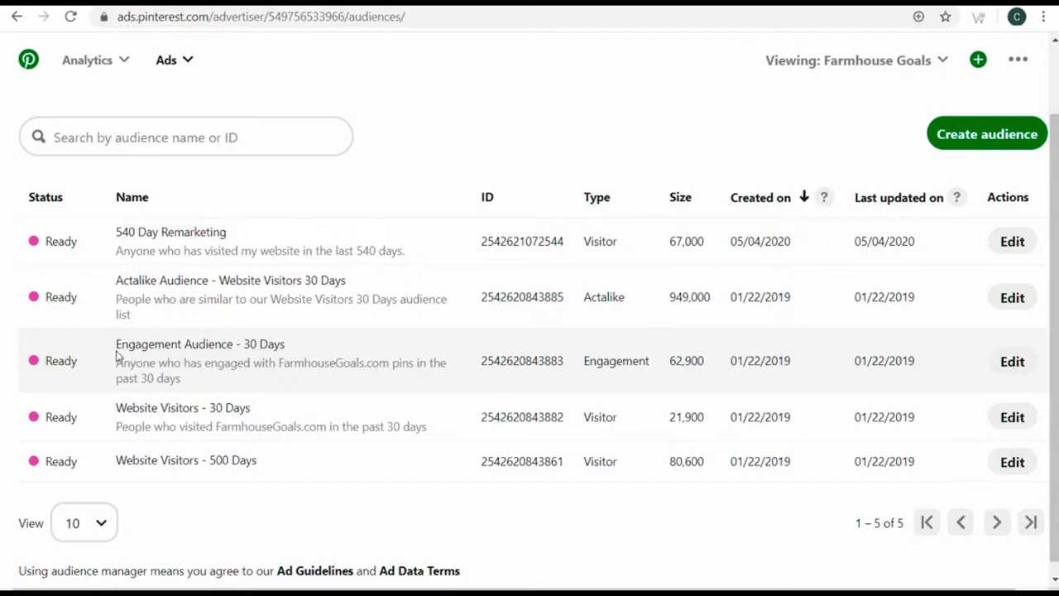
Start a new audience of visitors who went to the site, based on Farmhouse Goals Tag 1
click(955, 142)
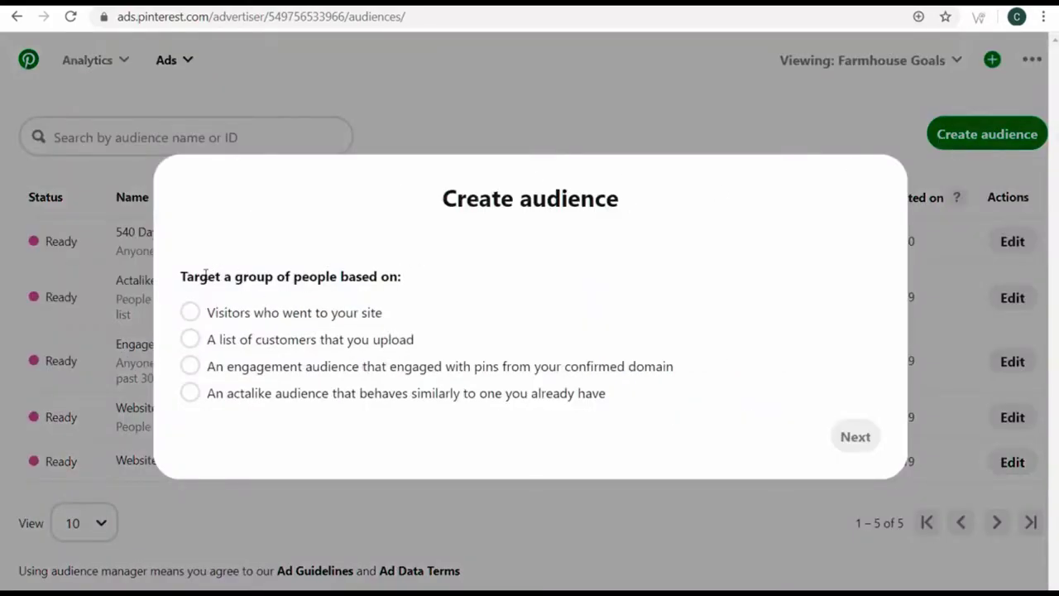
drag(205, 276, 311, 277)
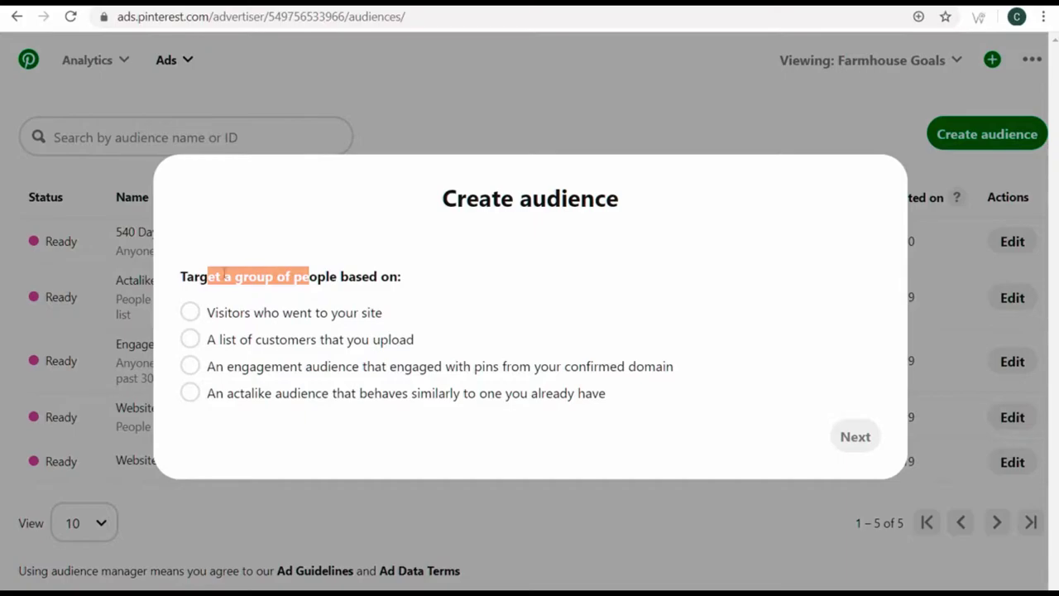
click(190, 312)
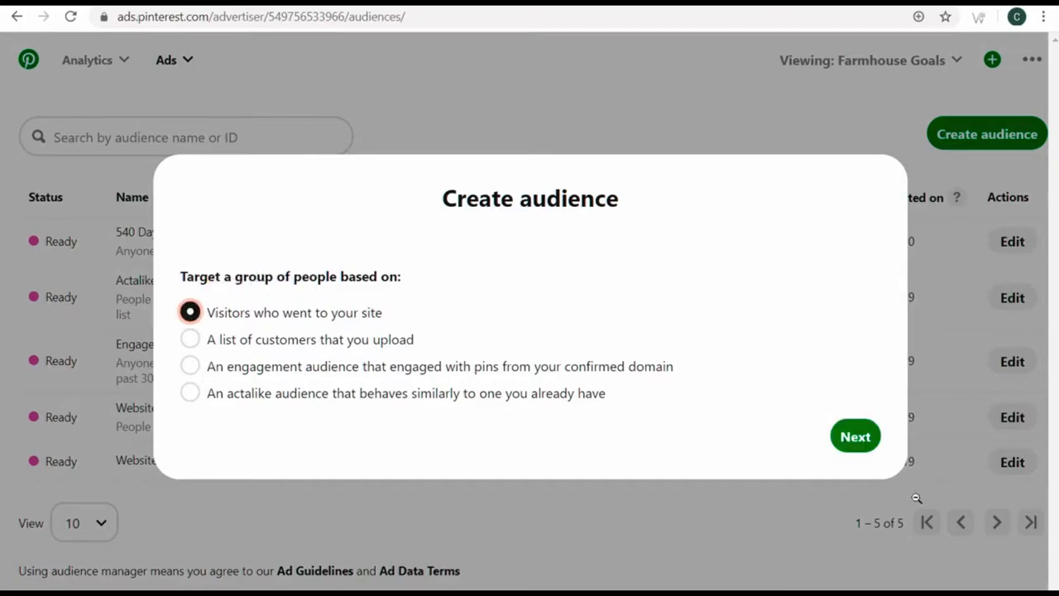
click(855, 441)
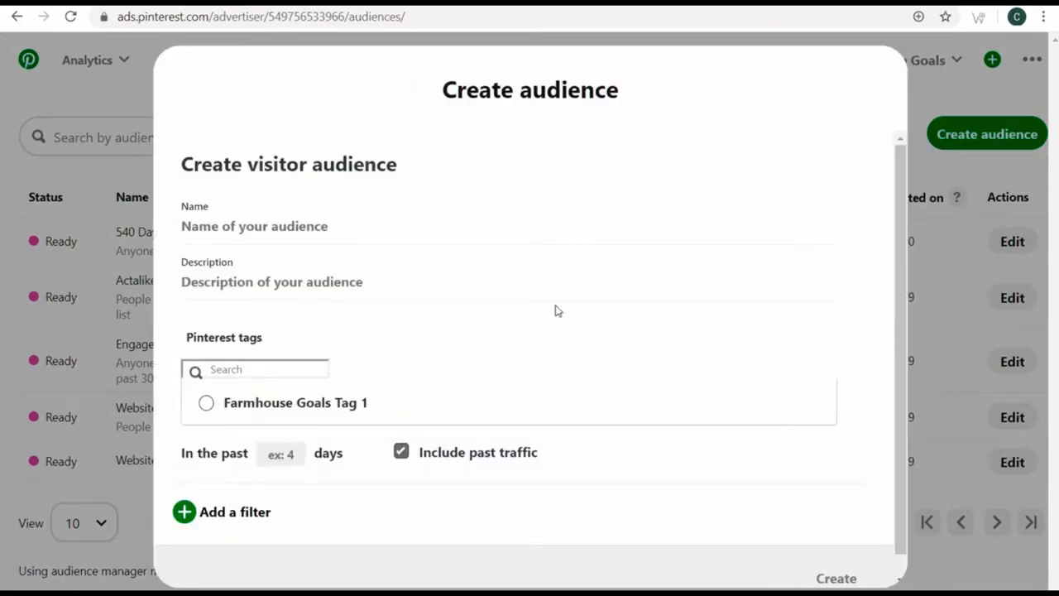
scroll(550, 312, down, 1)
click(232, 393)
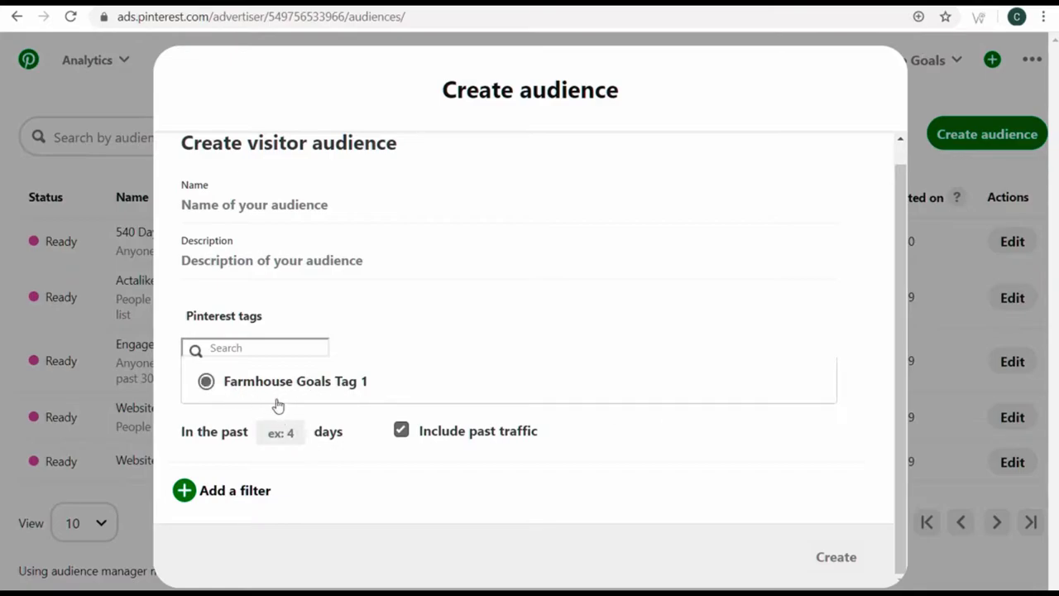
Add a URL filter to the visitor audience so that the URL contains "sinks"
click(228, 493)
scroll(441, 425, down, 2)
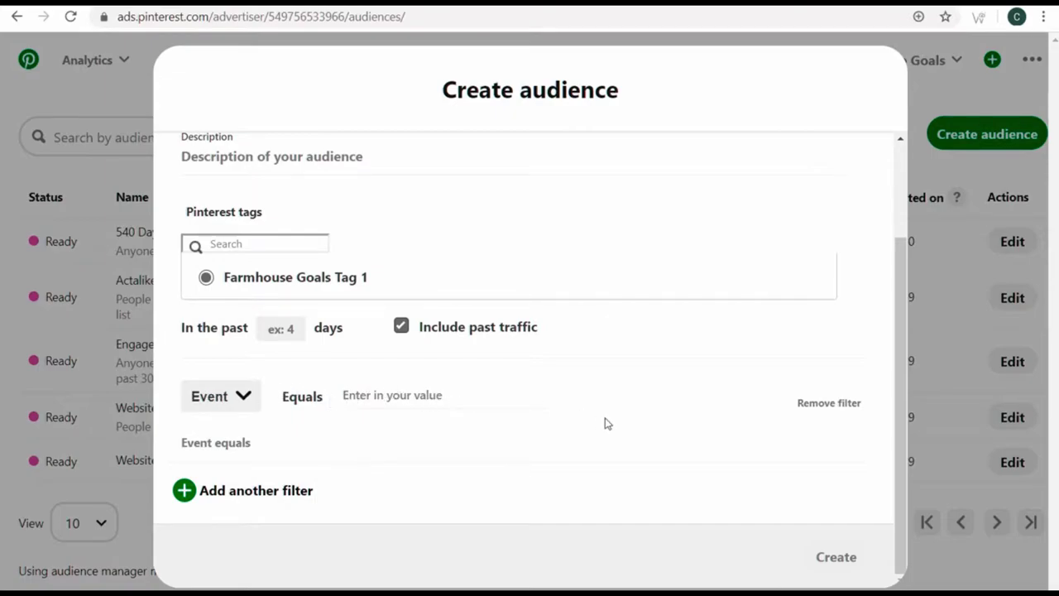
click(238, 398)
click(219, 470)
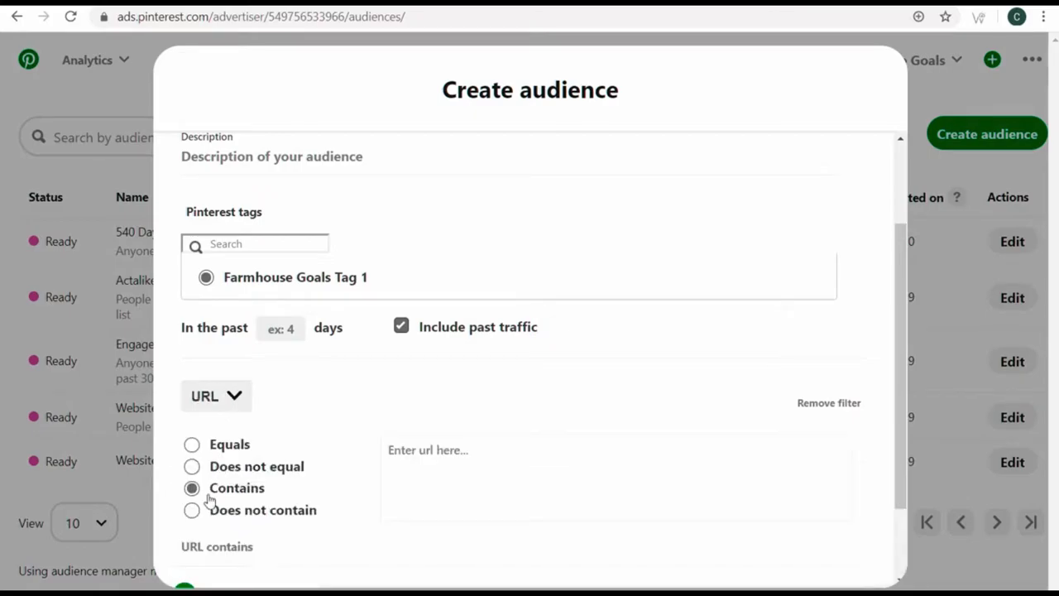
click(530, 461)
text(sinks)
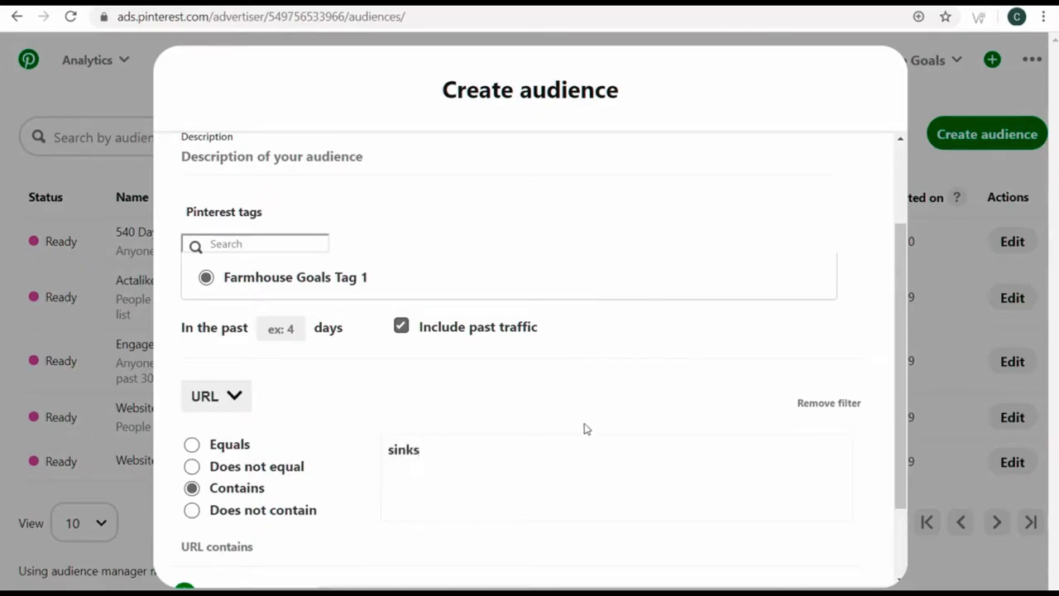
key(Return)
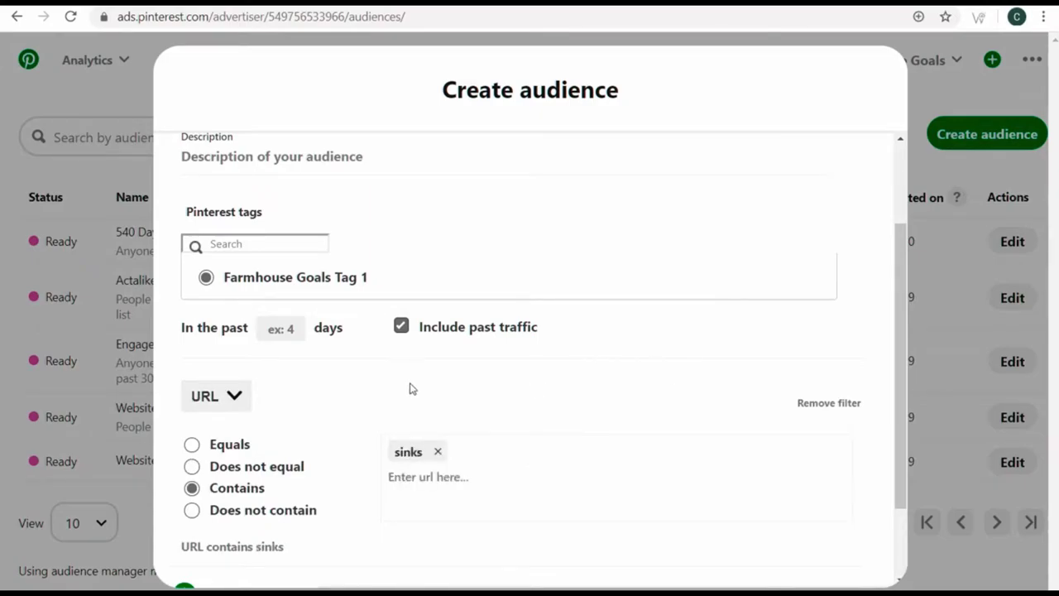
Set the visitor audience's time window to the past 60 days
scroll(409, 388, down, 1)
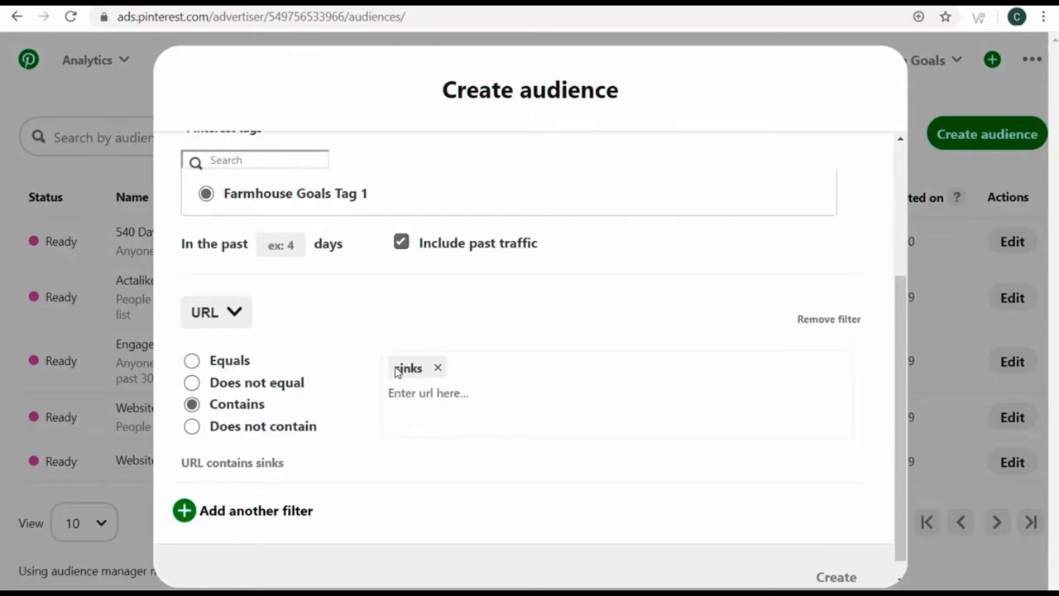
click(286, 243)
text(60)
Name the visitor audience Farmhouse Sinks 60 Days and create it
scroll(482, 323, up, 2)
click(256, 188)
text(F)
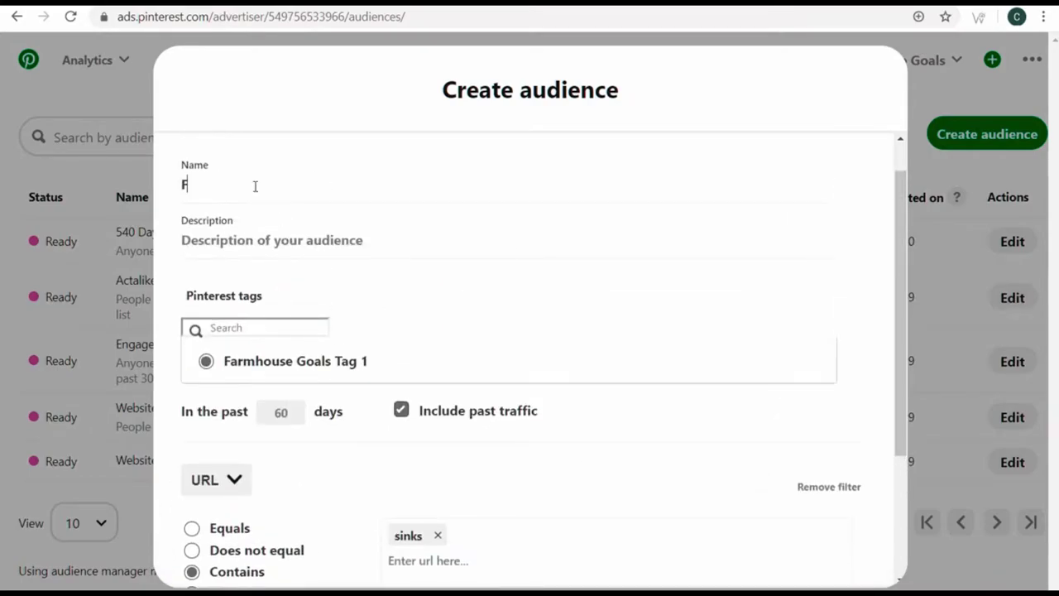
text(armhouse Sinks 60 Days)
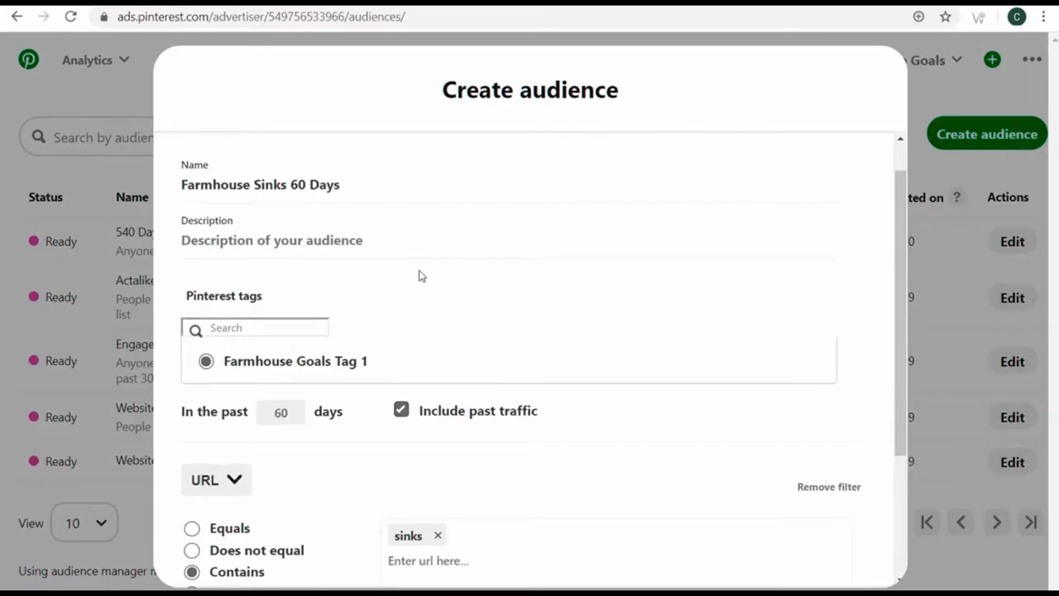
scroll(397, 272, down, 3)
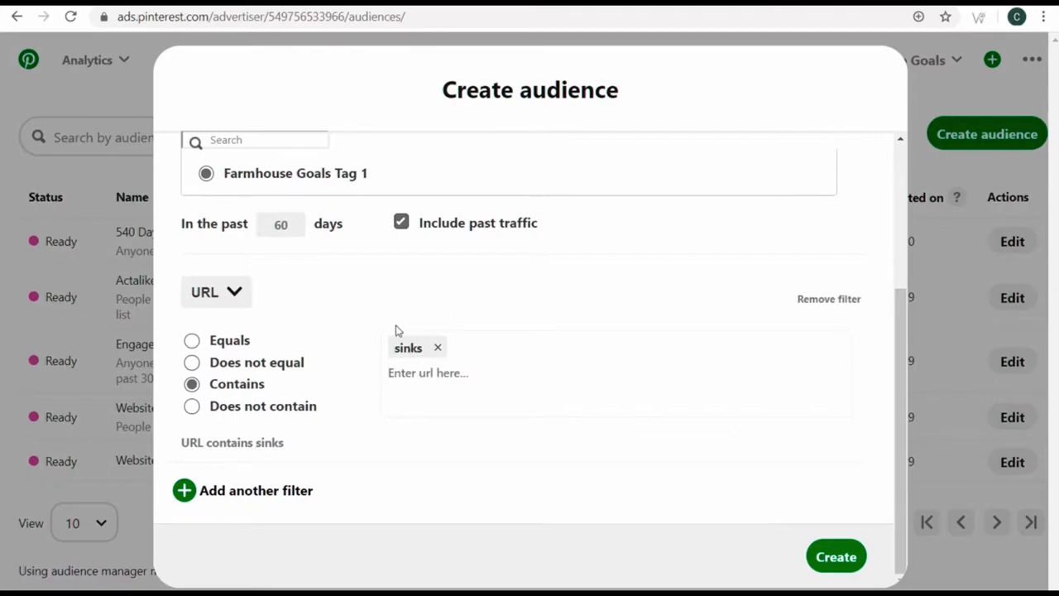
click(832, 565)
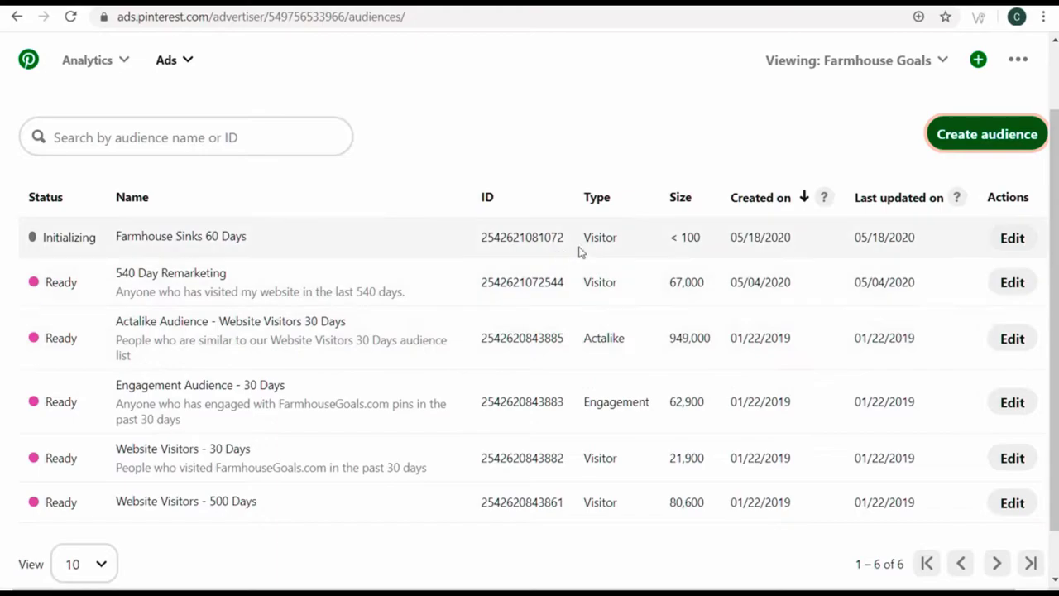
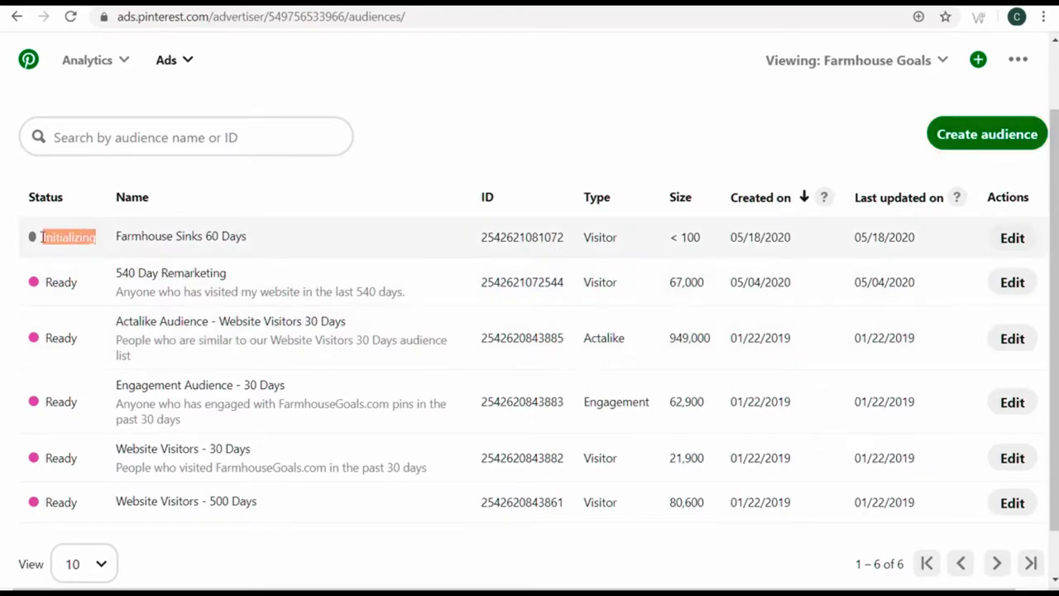
Check the status of the Farmhouse Sinks 60 Days audience against the 540 Day Remarketing audience
click(75, 267)
drag(83, 284, 45, 283)
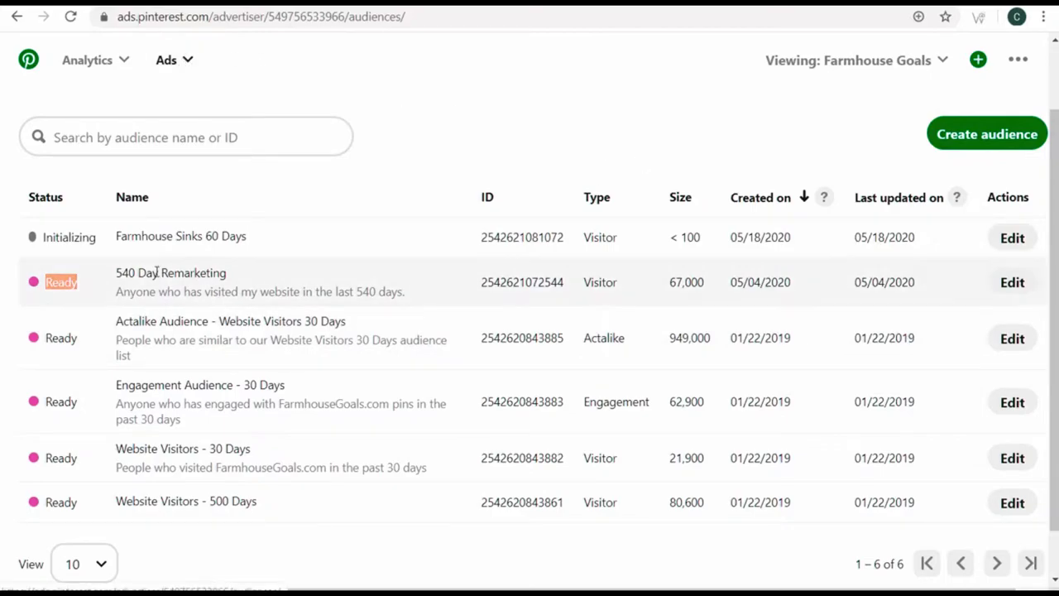
drag(116, 273, 224, 276)
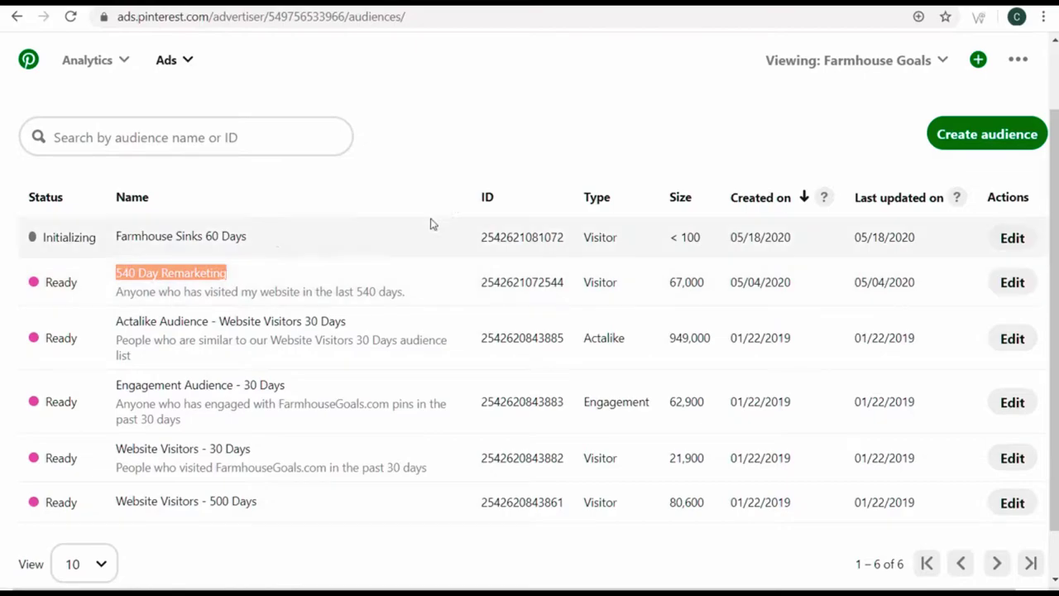
click(505, 105)
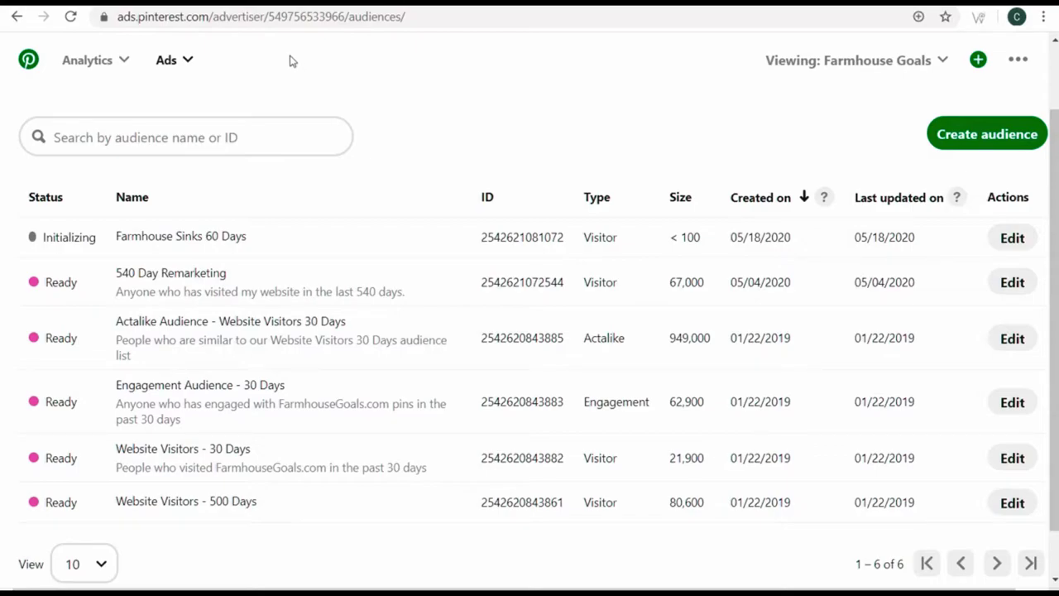
Start creating a new ad campaign in the Farmhouse Goals account
click(195, 63)
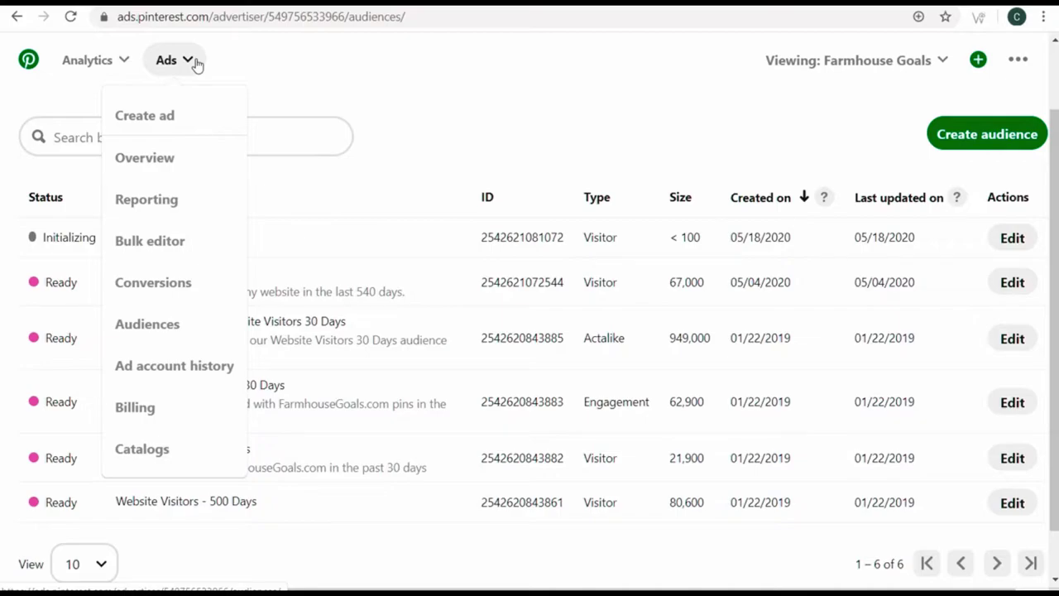
click(142, 123)
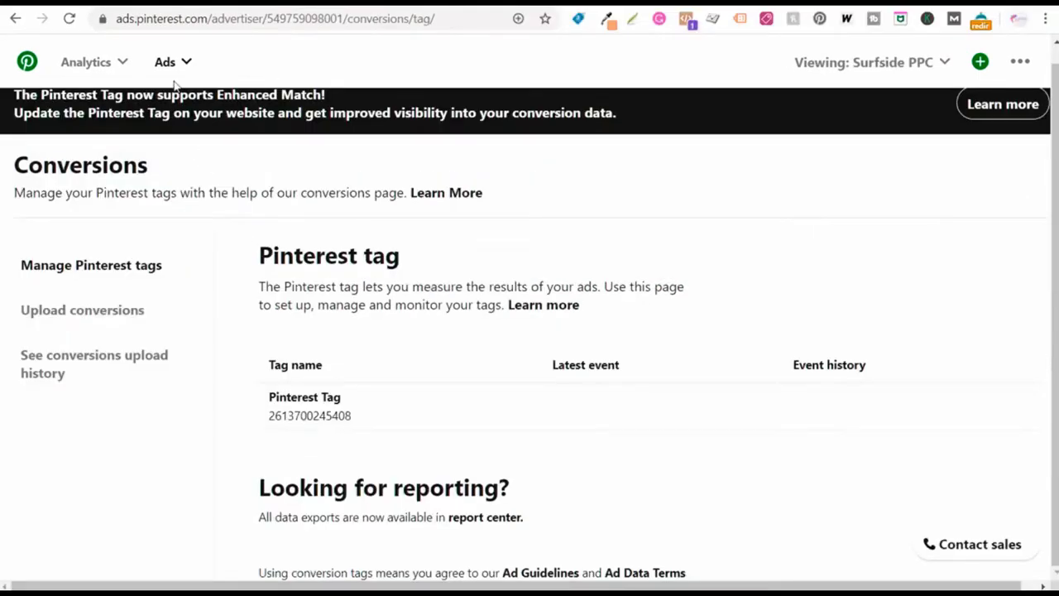
Try to start a new campaign with the Conversions objective in the Surfside PPC account
click(172, 64)
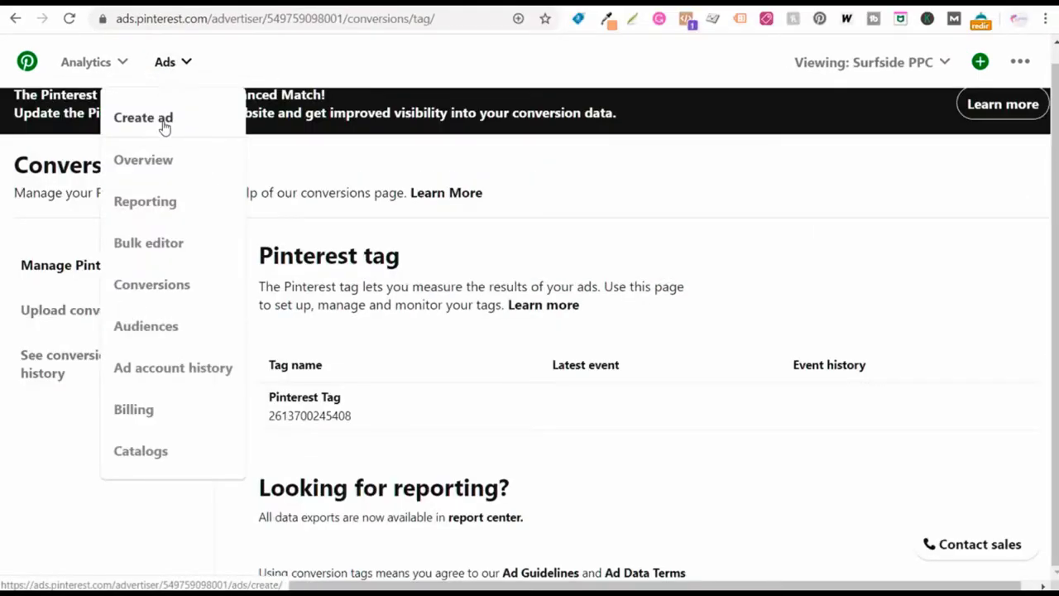
click(163, 124)
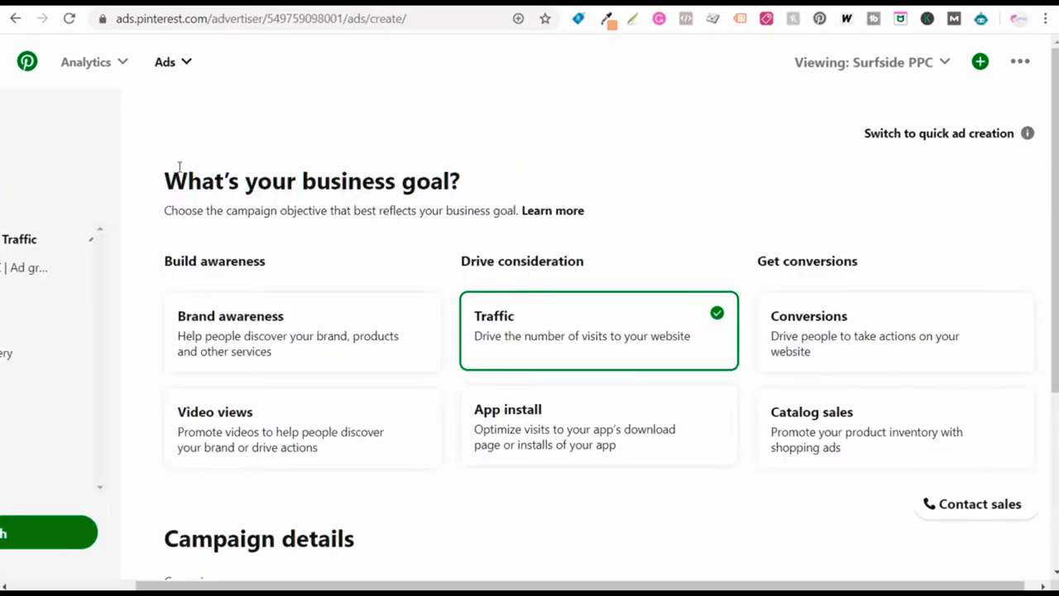
drag(164, 182, 364, 184)
click(381, 187)
click(910, 333)
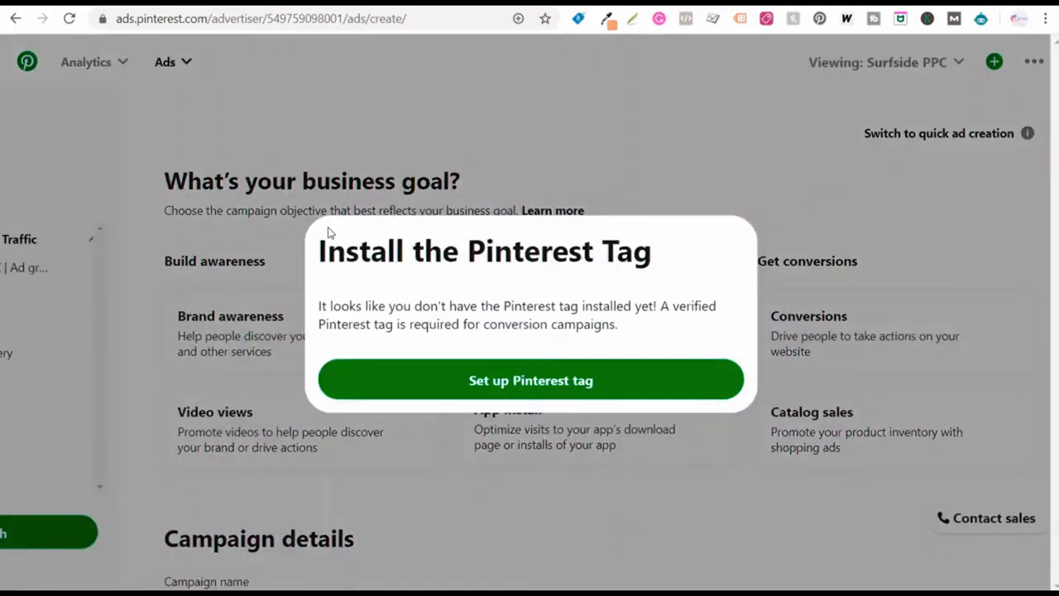
Read the Pinterest tag requirement for conversion campaigns and dismiss the tag installation prompt
drag(330, 234, 420, 246)
drag(413, 323, 525, 323)
click(579, 314)
click(694, 166)
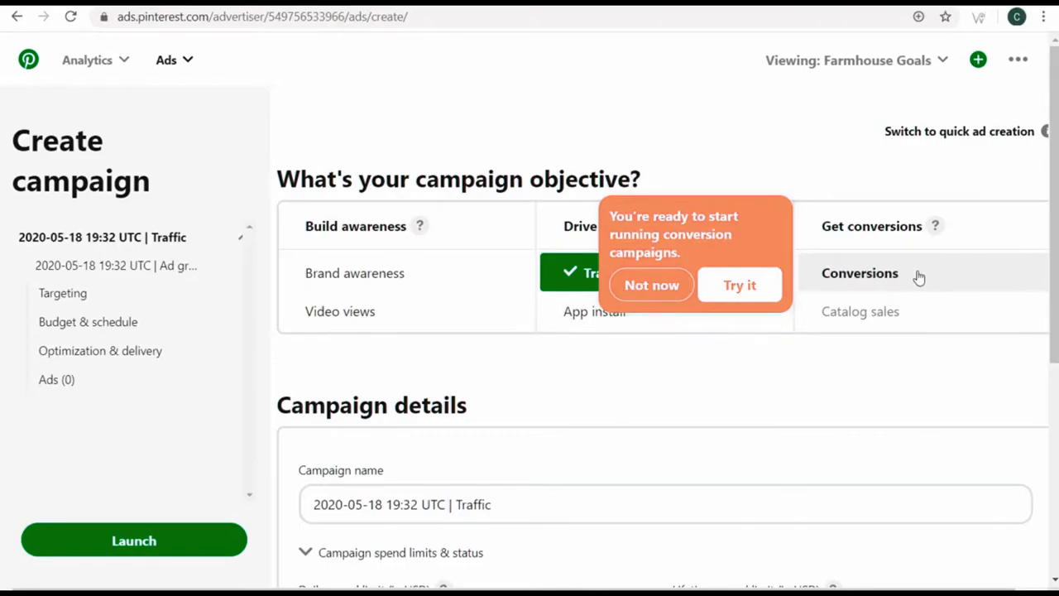
Set the Farmhouse Goals campaign's objective to Conversions, trying Traffic for comparison
click(739, 286)
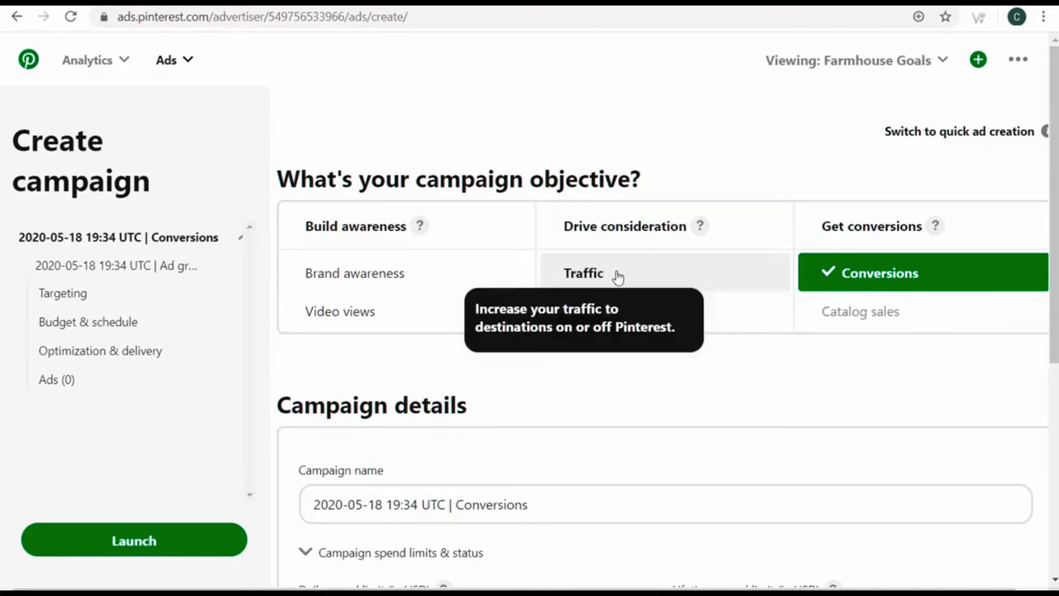
click(648, 271)
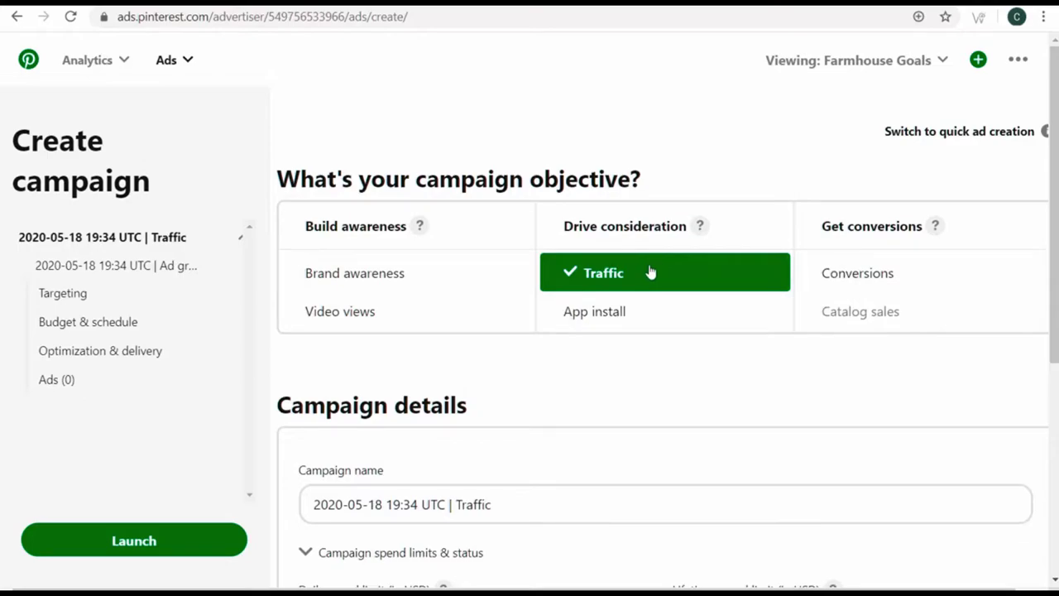
click(900, 272)
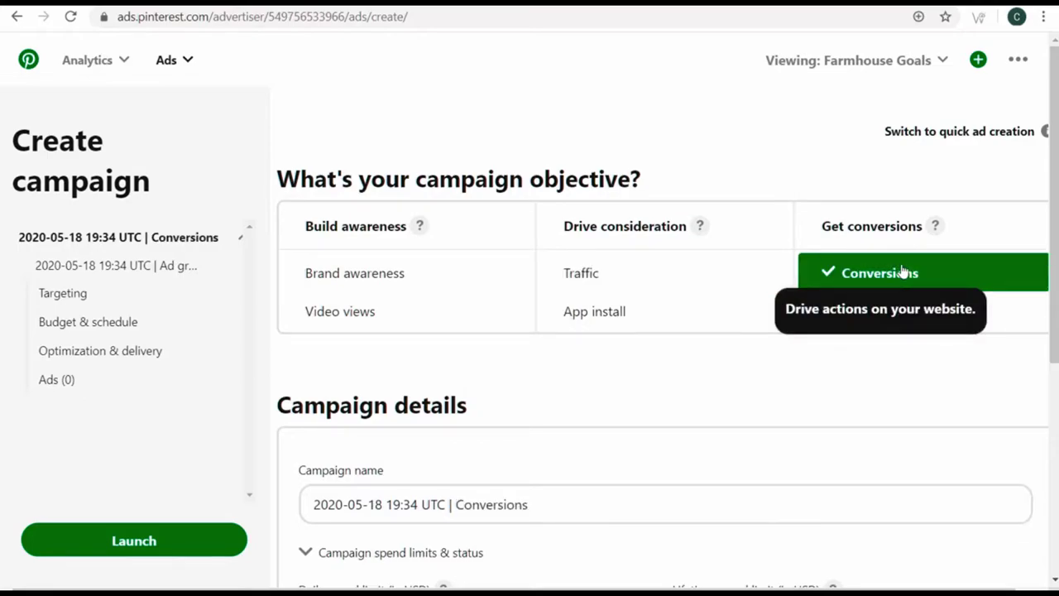
Name the campaign Farmhouse Goals Conversions Campaign
scroll(649, 389, down, 2)
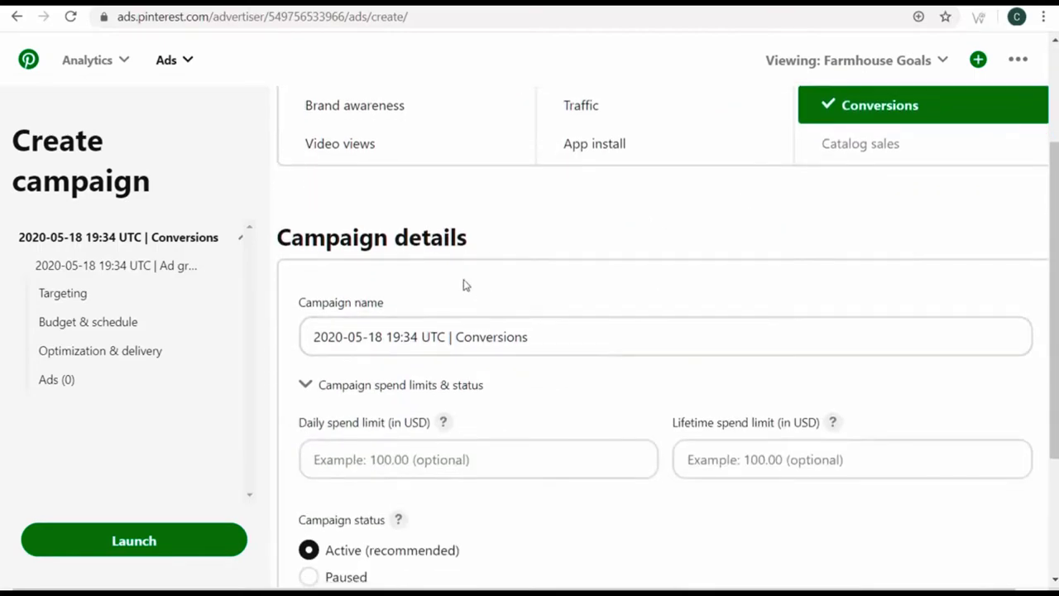
triple_click(578, 335)
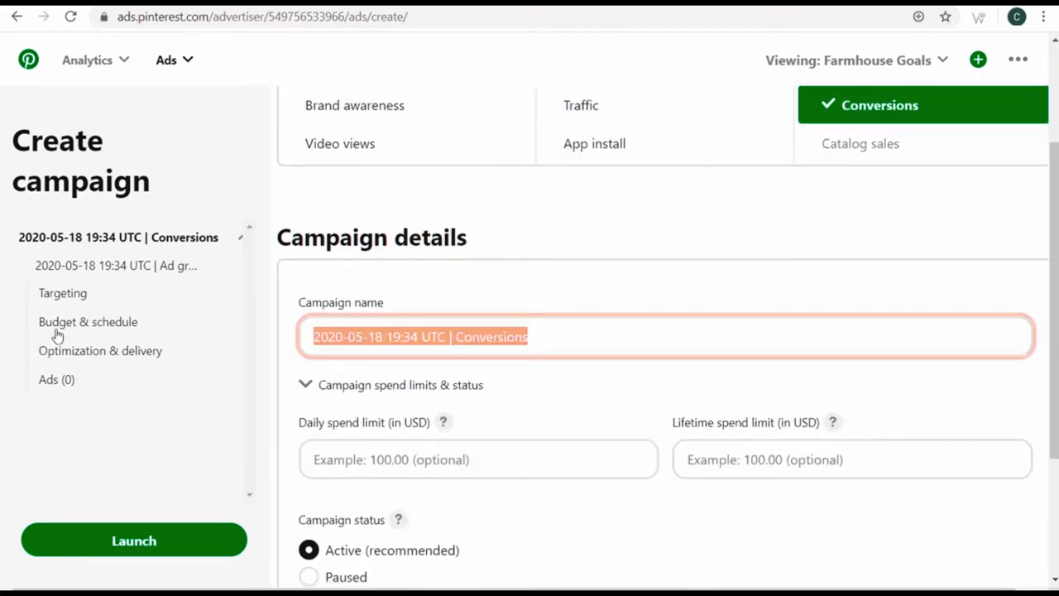
text(Farmhouse )
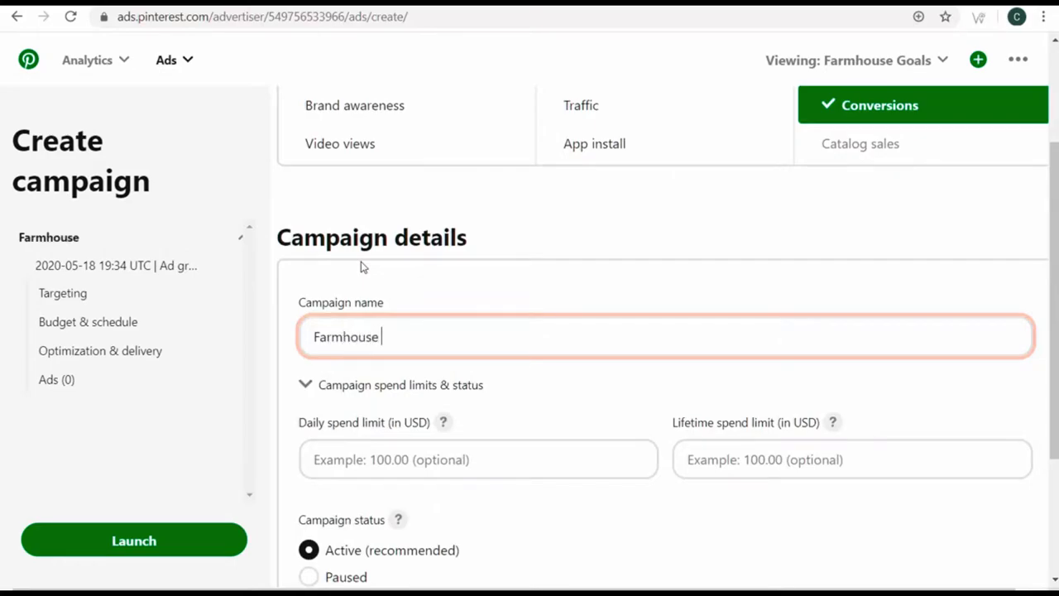
text(Goals Conversions Campaign)
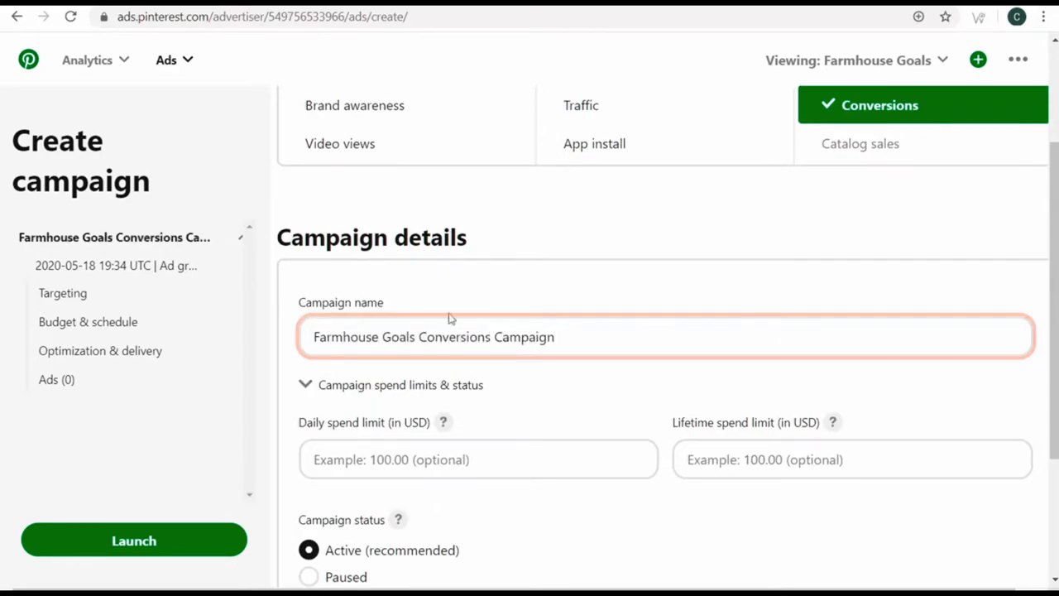
Set the campaign's daily spend limit to 5.00 USD and lifetime limit to 150.00 USD, and continue to the ad group
scroll(451, 319, down, 1)
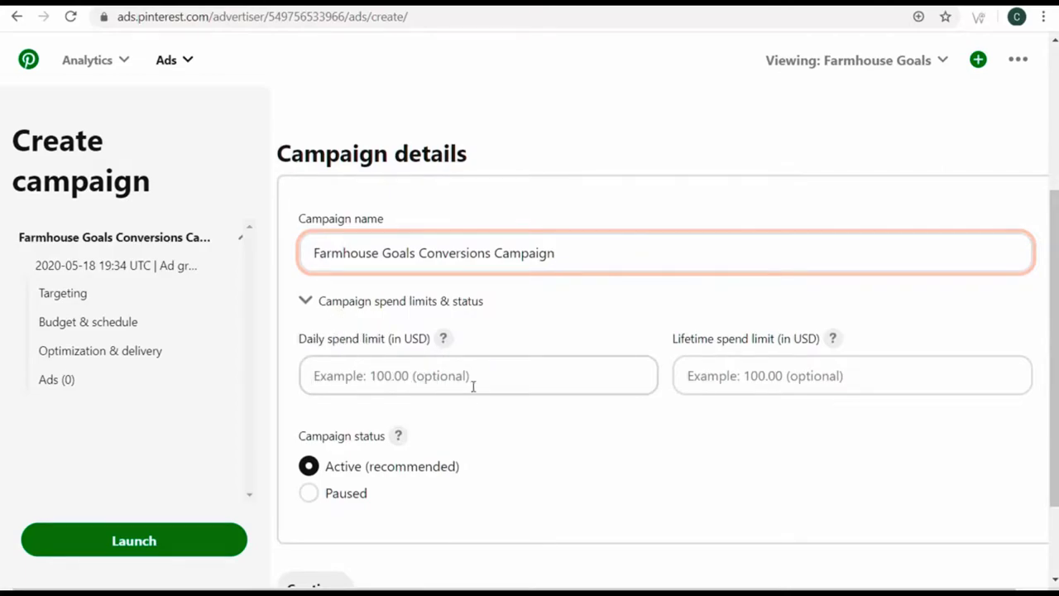
click(547, 390)
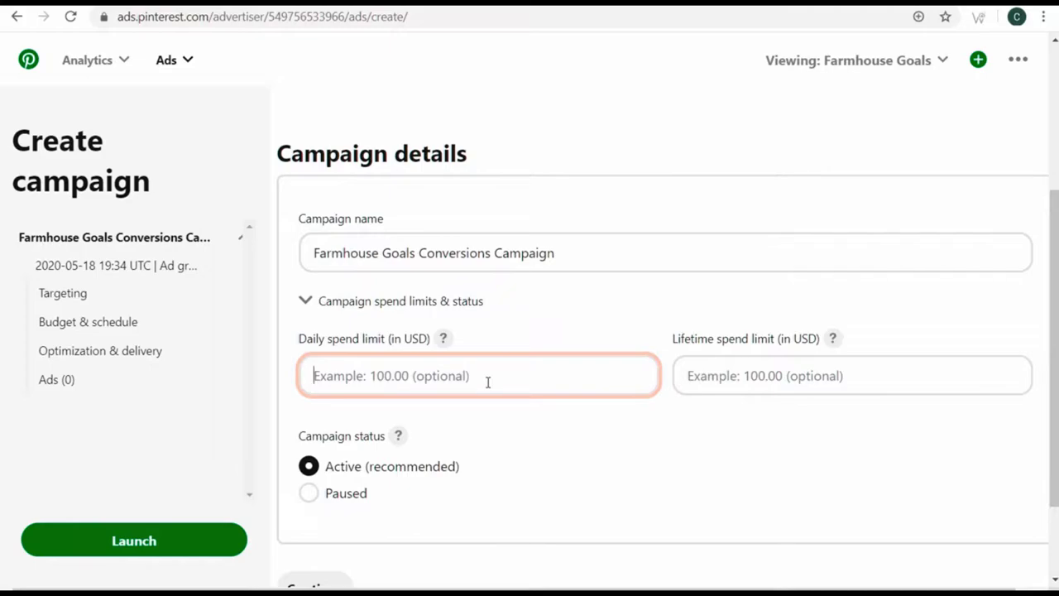
text(5)
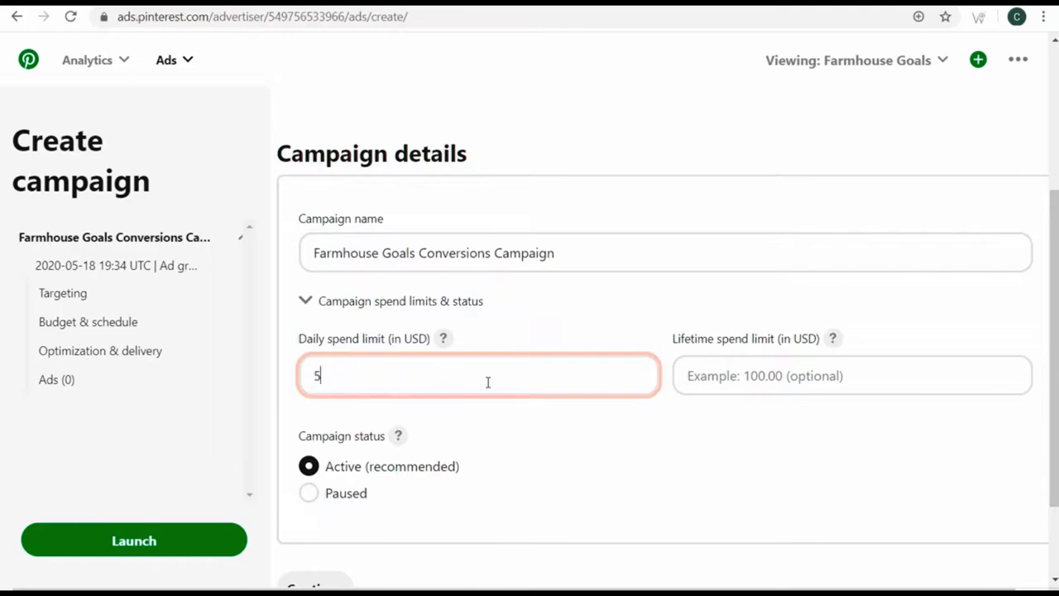
text(.00)
click(757, 386)
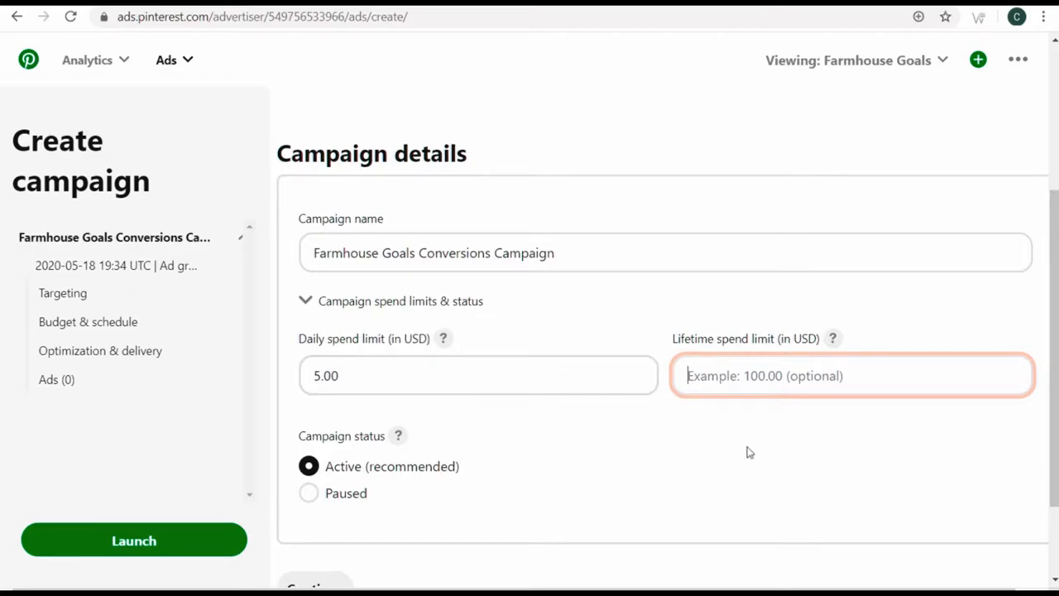
text(150.00)
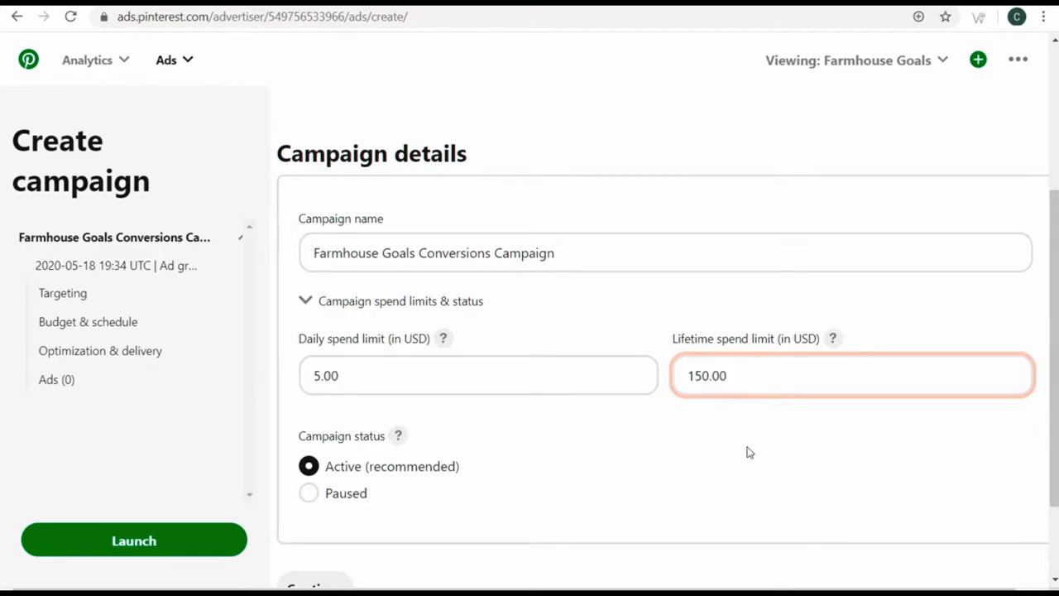
click(748, 453)
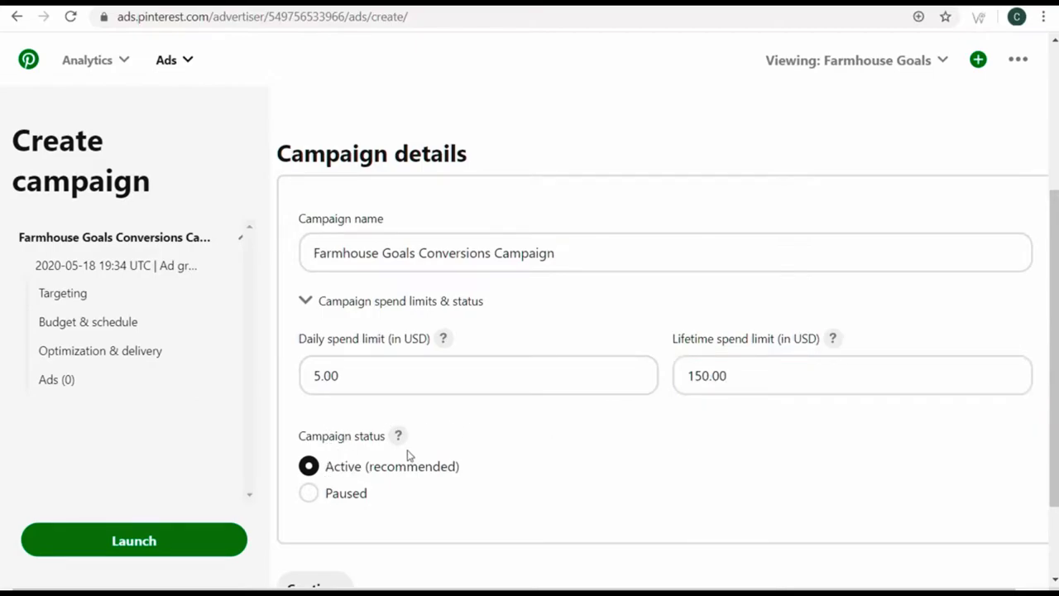
scroll(579, 440, down, 3)
click(335, 477)
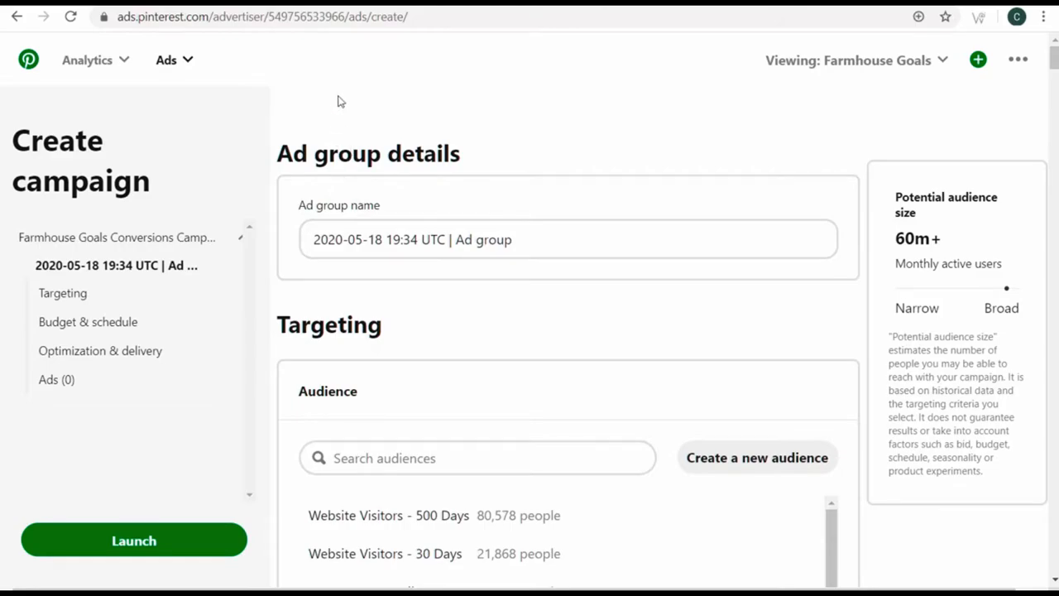
View the farmhouse coffee tables article on farmhousegoals.com and return to the ad group setup
click(142, 15)
key(Return)
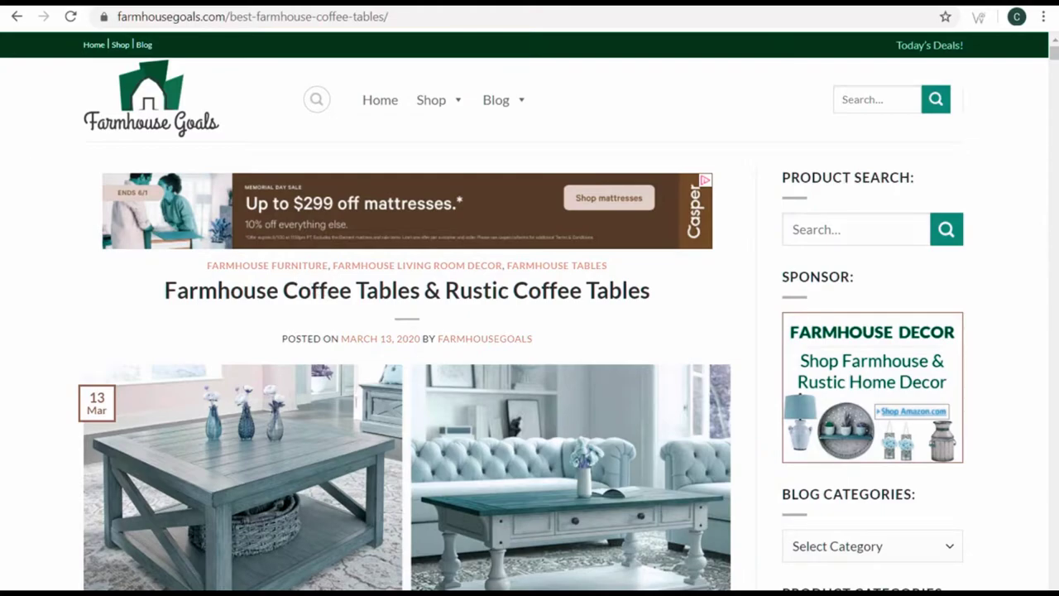
click(25, 18)
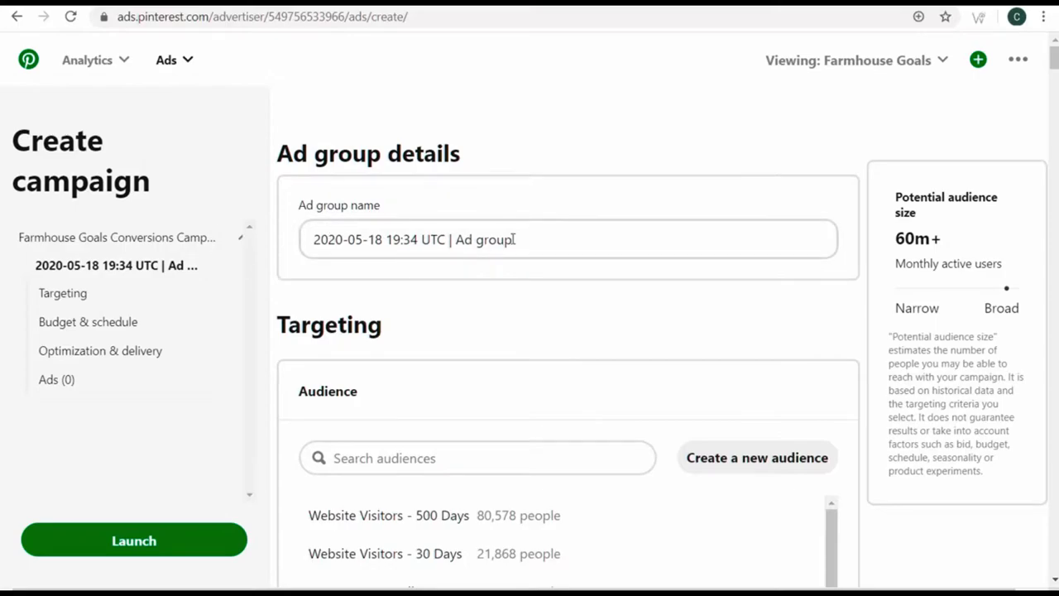
Name the ad group Farmhouse Comforters
drag(538, 240, 280, 239)
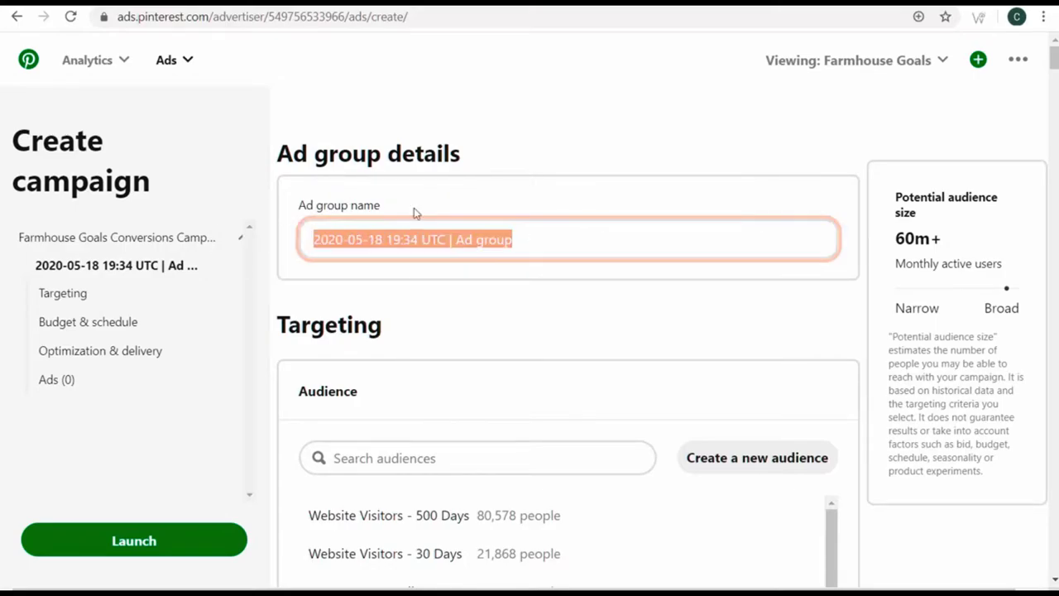
text(Farmhouse Comfor)
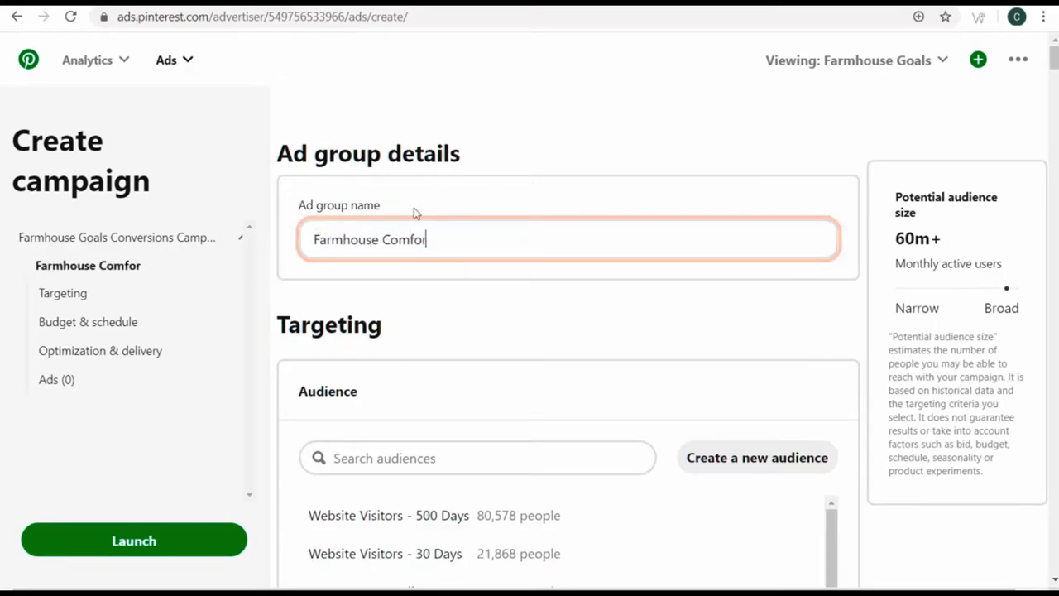
text(ters)
click(784, 316)
Include the Website Visitors - 500 Days audience in the ad group's targeting
scroll(889, 293, down, 1)
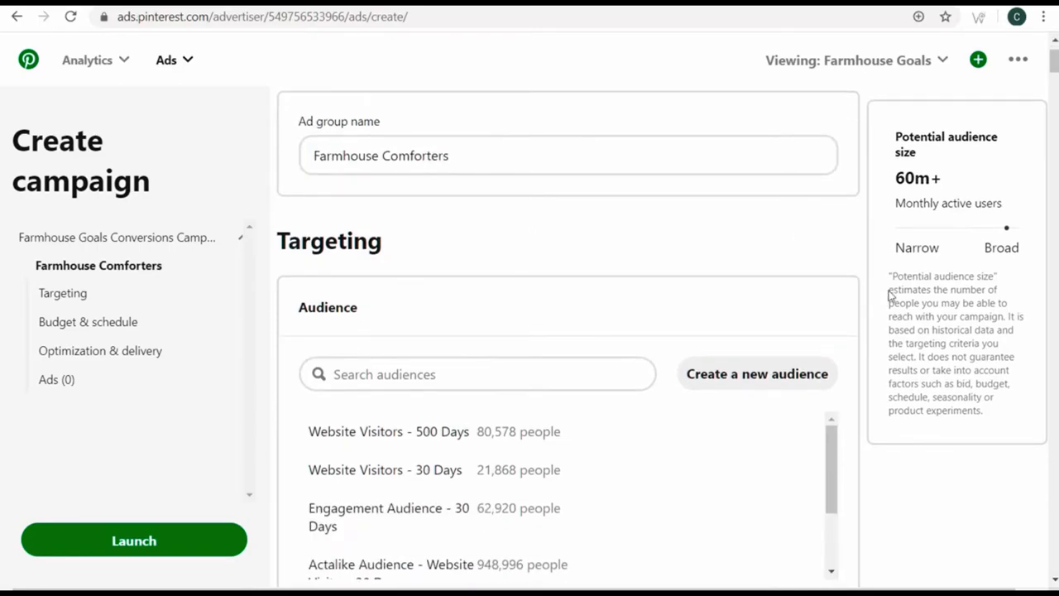
scroll(889, 293, down, 1)
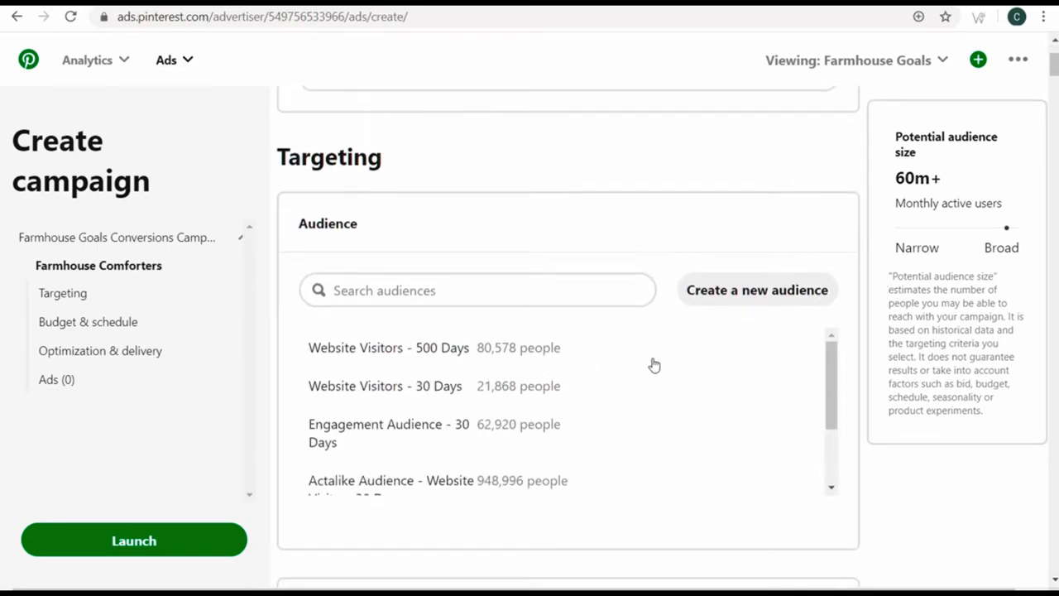
click(427, 362)
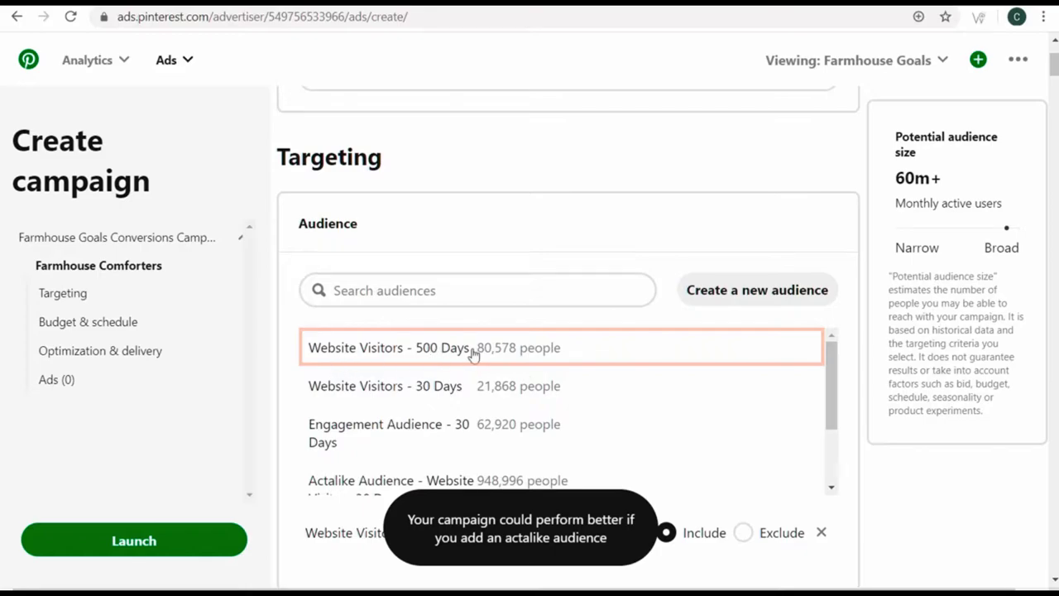
Add the Actalike Audience - Website Visitors 30 Days to the ad group's targeting and set it to Exclude
scroll(621, 385, down, 2)
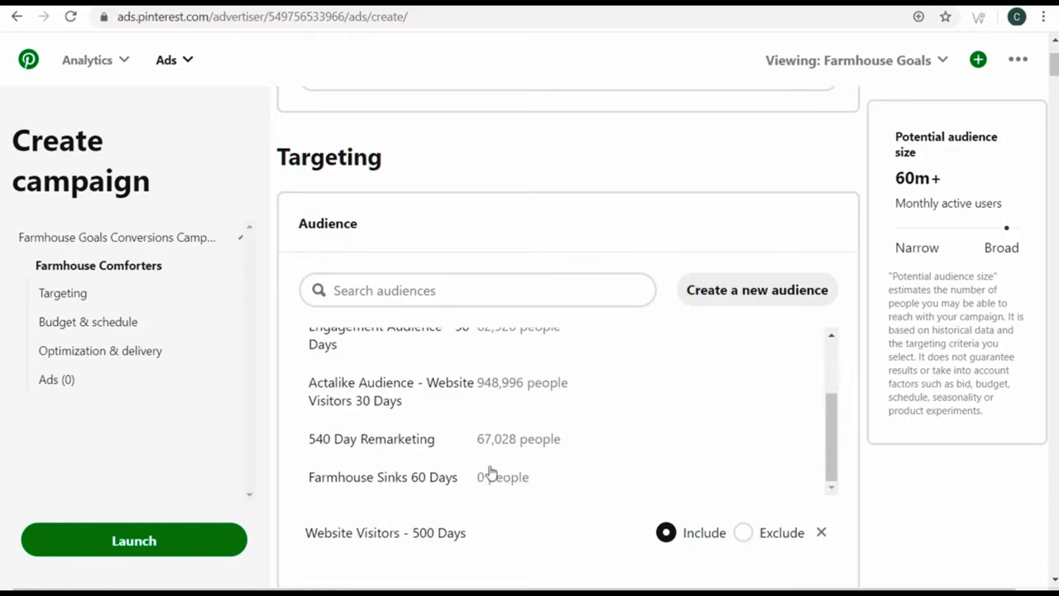
scroll(832, 342, down, 1)
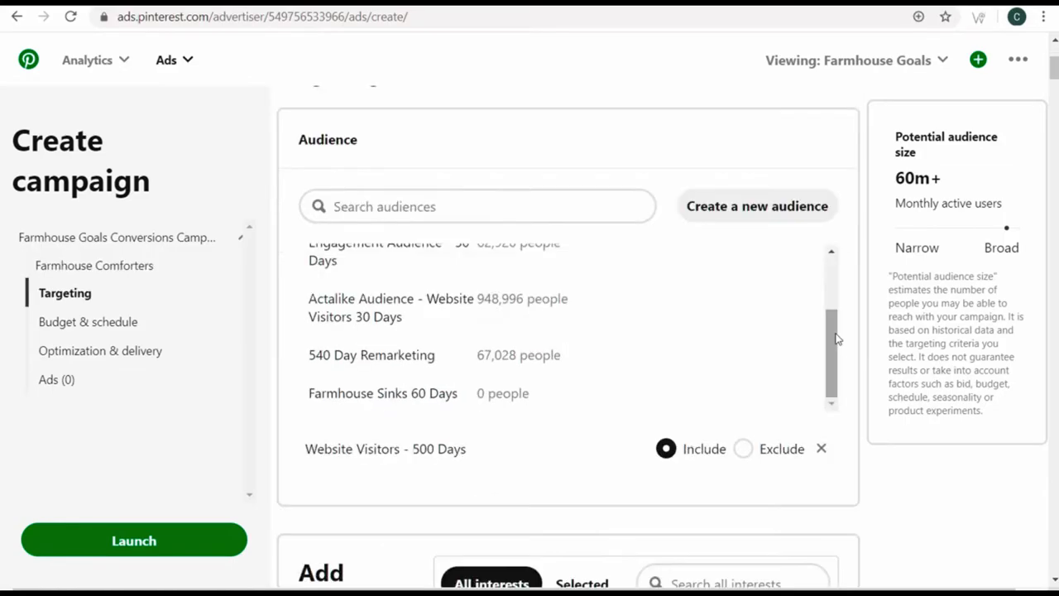
click(380, 308)
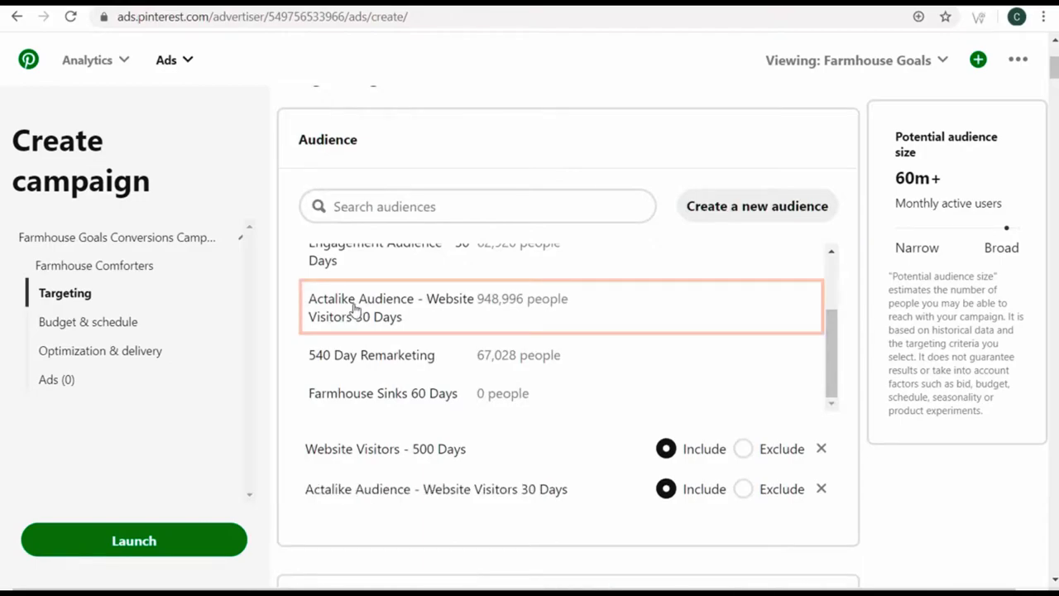
click(744, 488)
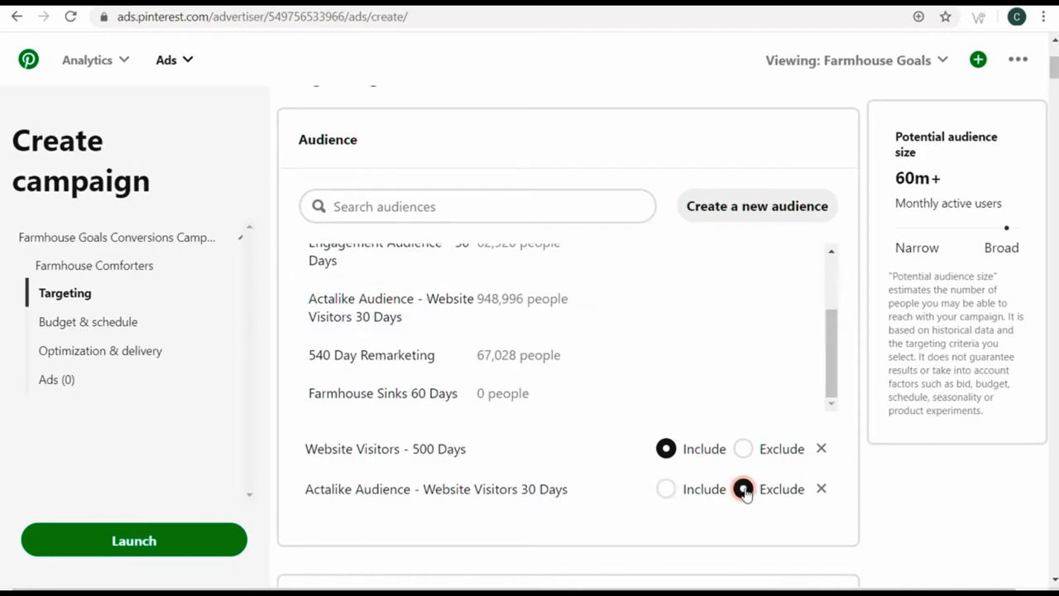
Switch the Actalike Audience - Website Visitors 30 Days to Include, then remove both selected audiences from the ad group's targeting
click(667, 489)
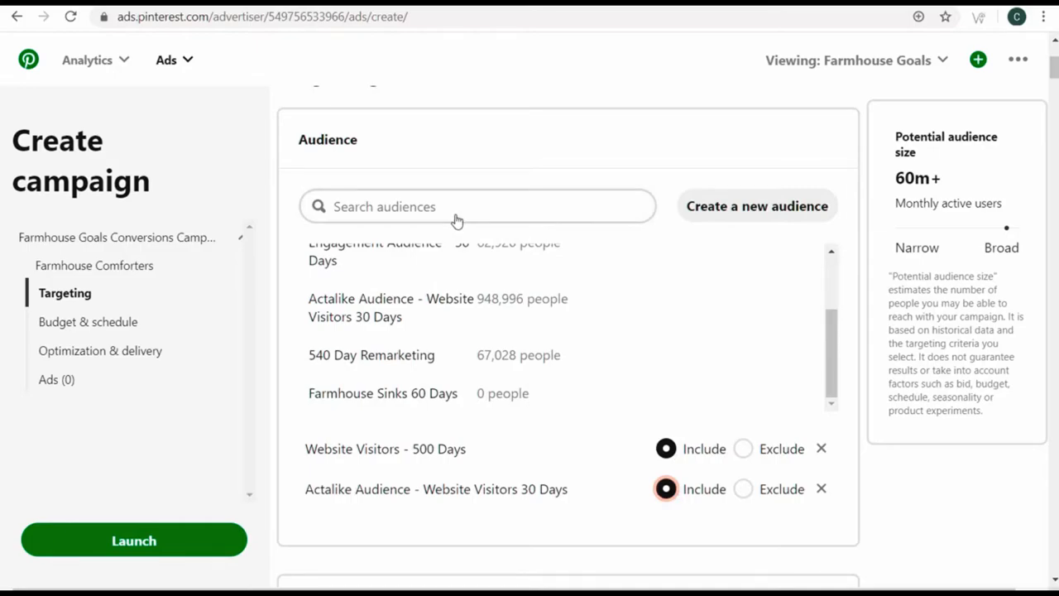
click(820, 448)
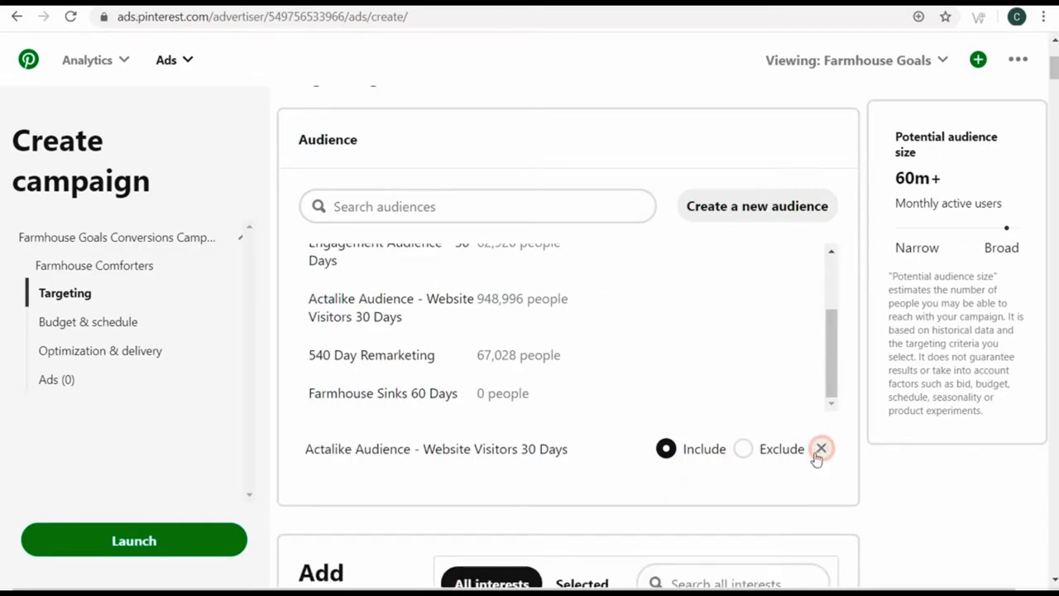
click(821, 449)
scroll(476, 335, up, 3)
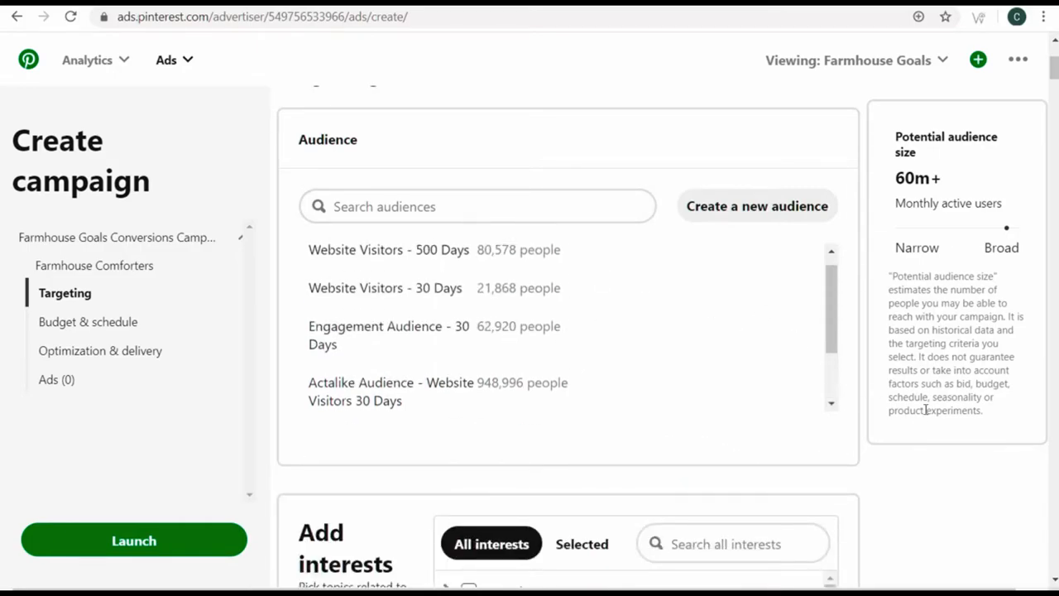
Search the interests for farmhouse and try the Farmhouse Decor interest to check its potential audience size, then deselect it
scroll(942, 487, down, 4)
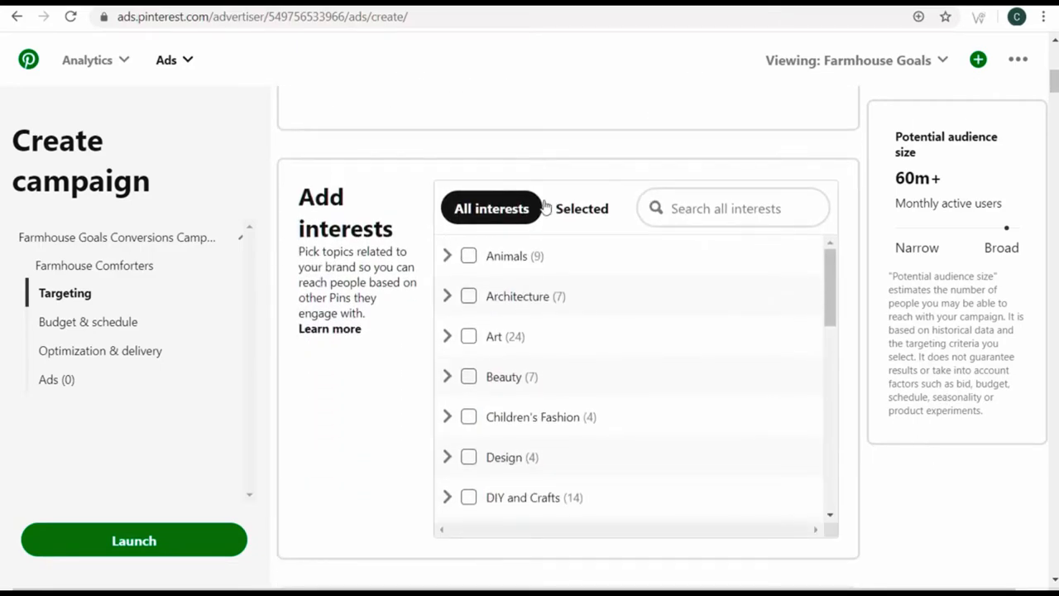
mouse_move(833, 261)
mouse_down()
mouse_move(830, 310)
mouse_move(831, 260)
mouse_up()
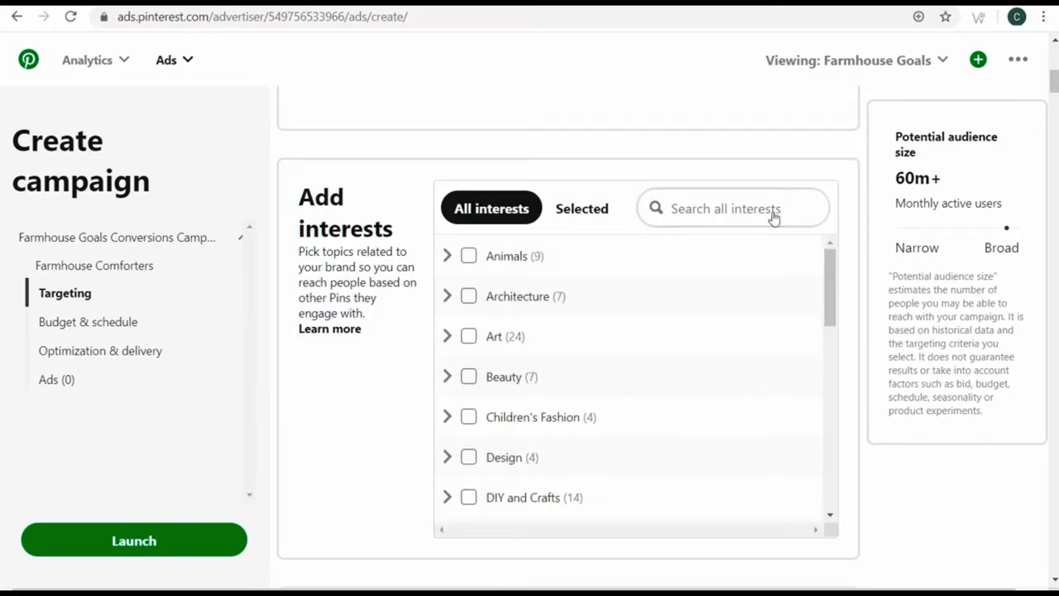
click(712, 211)
text(farmhouse)
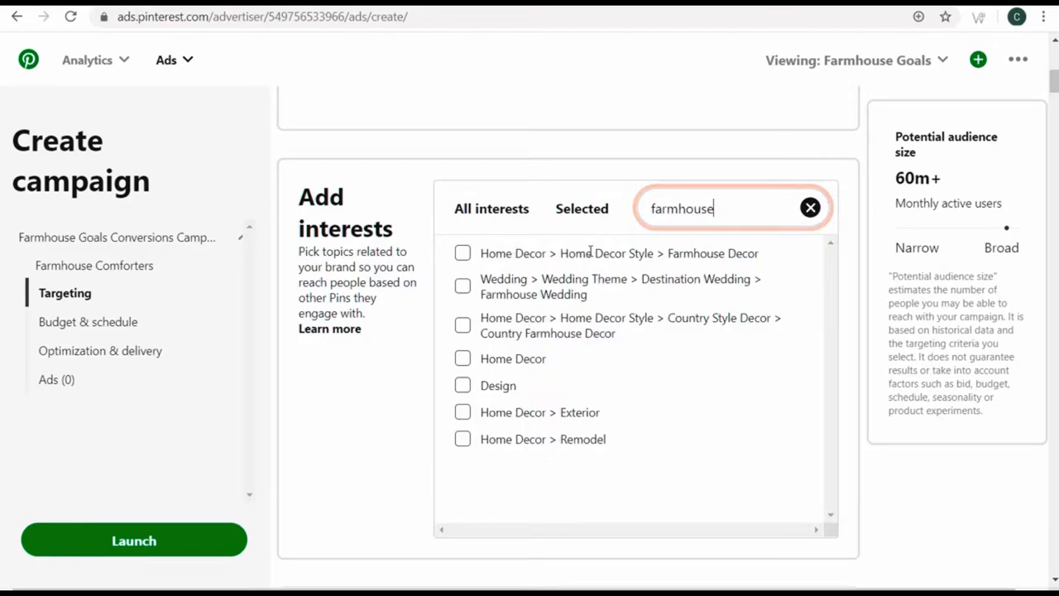
click(462, 253)
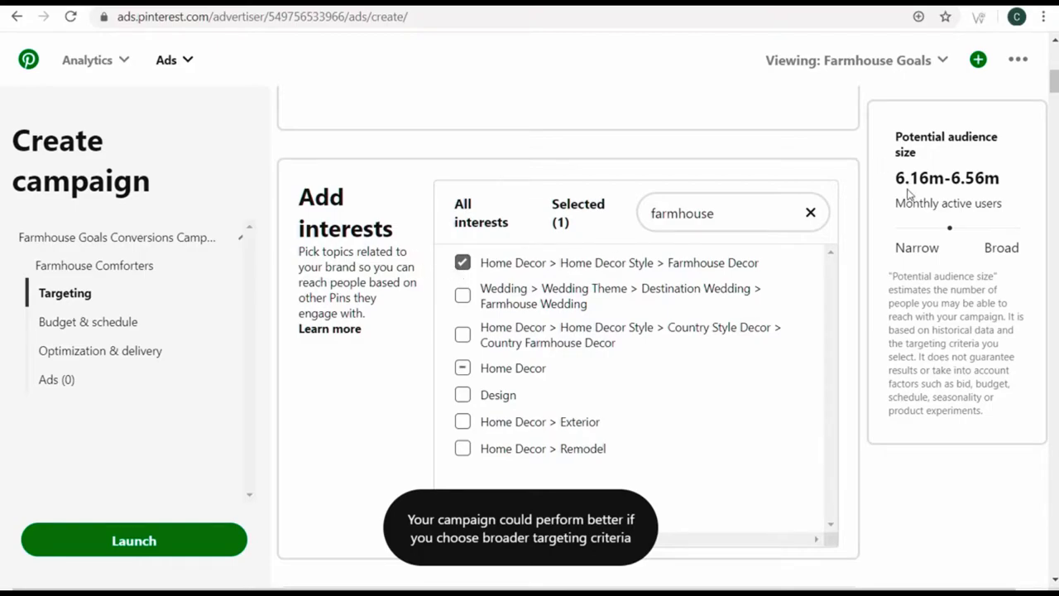
drag(893, 182, 1000, 175)
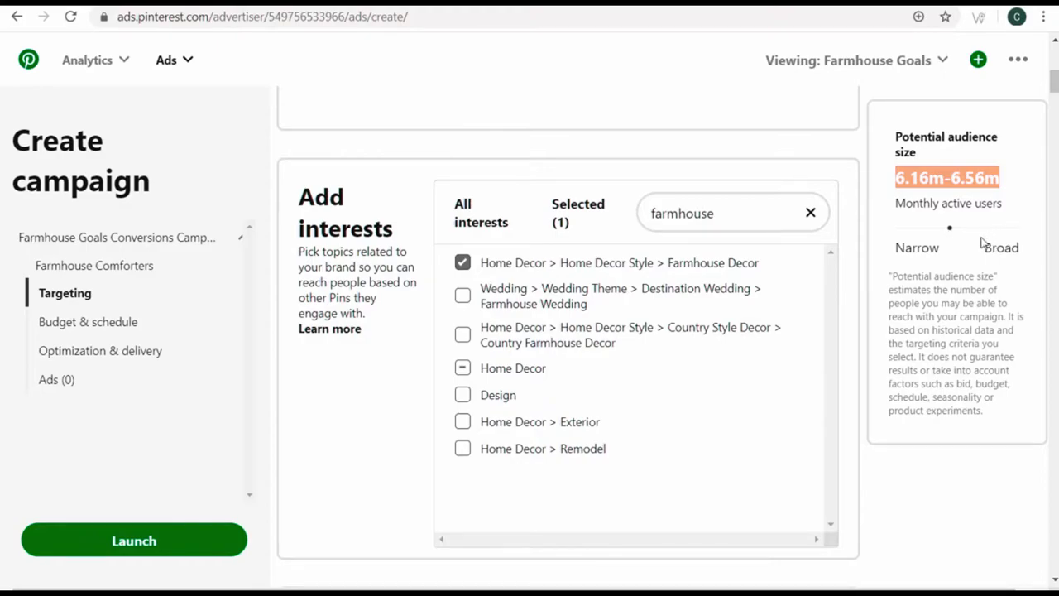
click(462, 262)
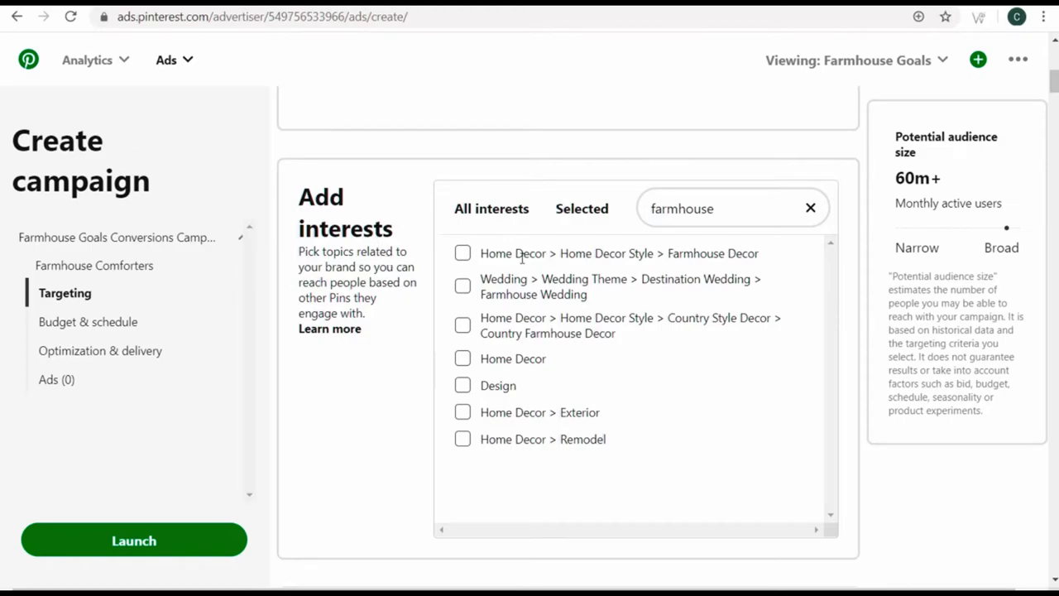
Try the Farmhouse Wedding interest to check its potential audience size, then deselect it and clear the interest search
click(463, 288)
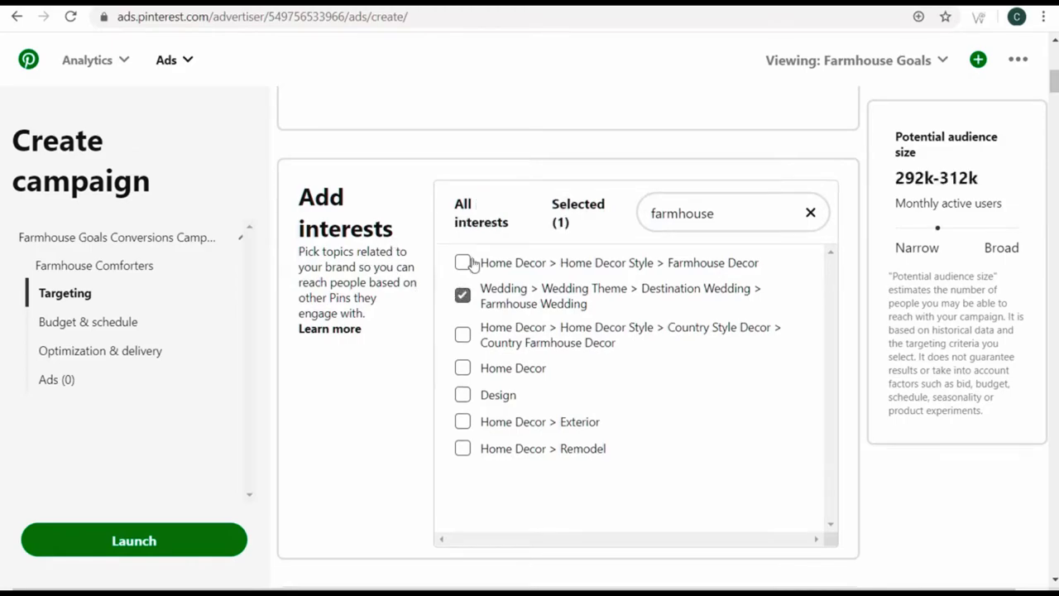
drag(892, 182, 981, 184)
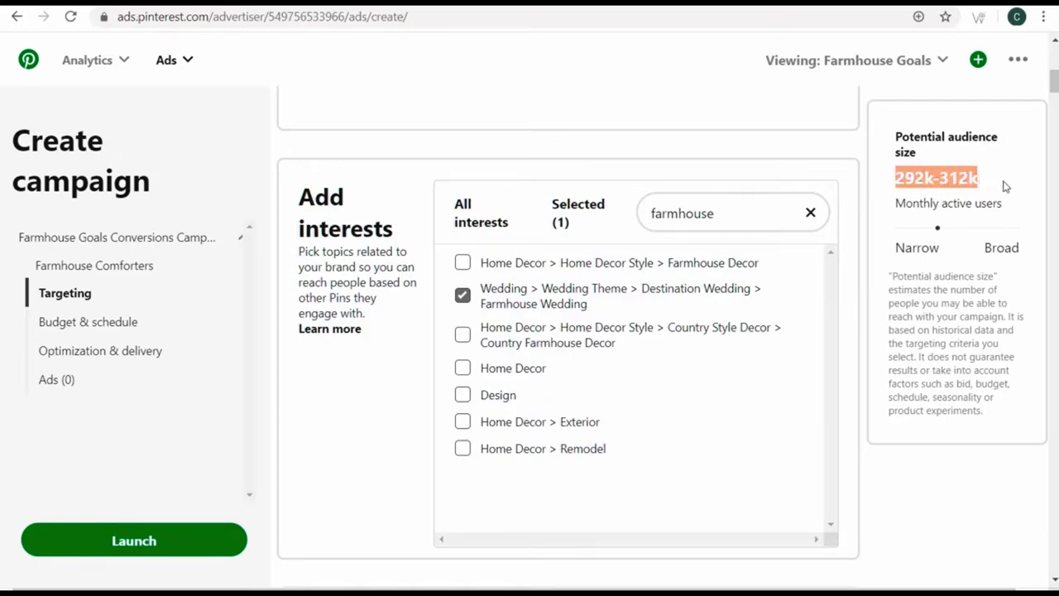
click(1004, 186)
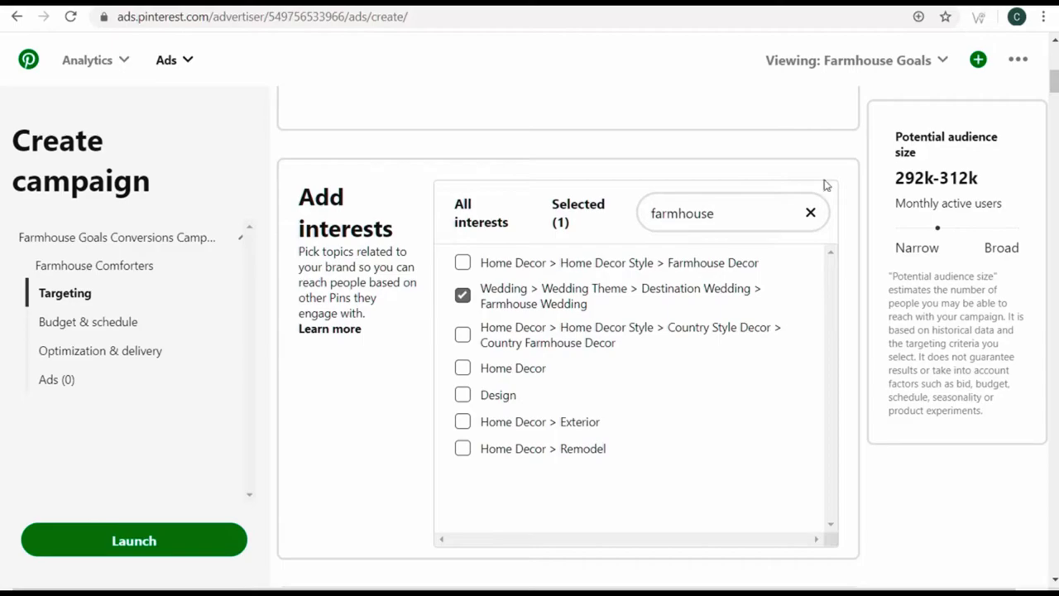
click(465, 297)
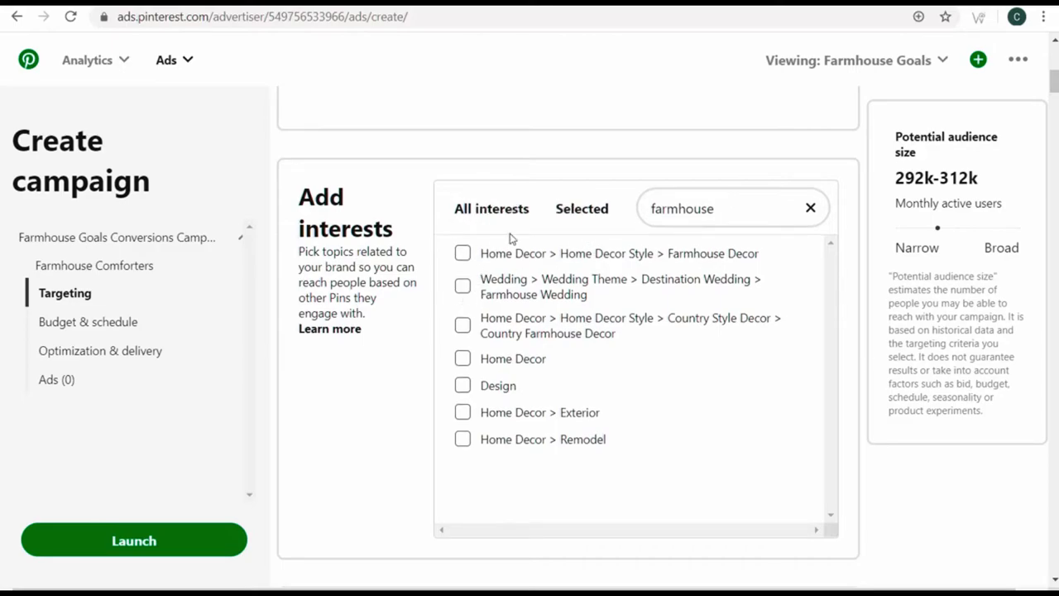
click(810, 208)
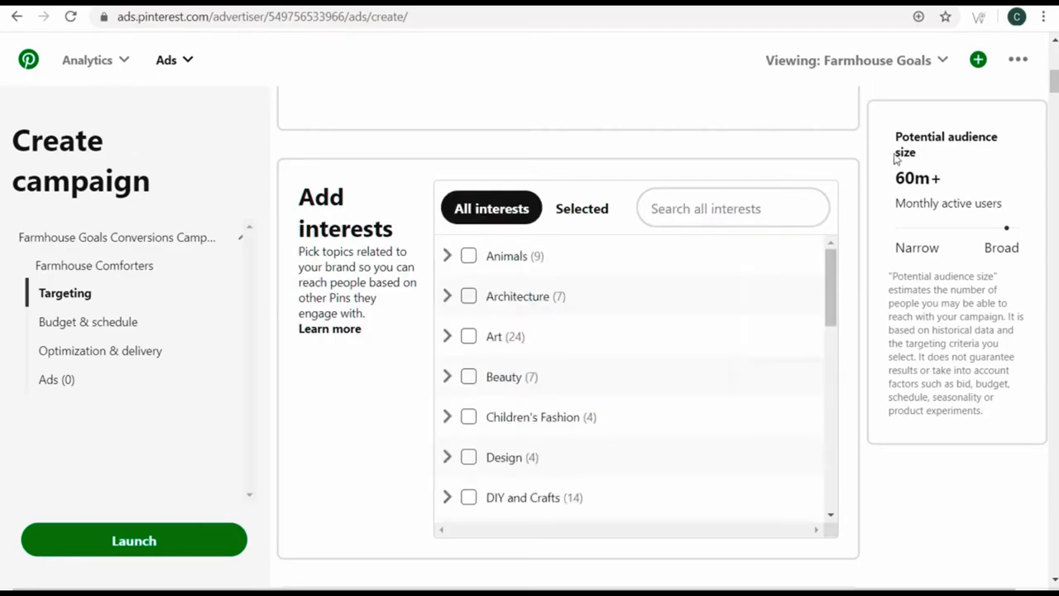
Examine the potential audience size and the formatting guide for keyword match types
drag(897, 138, 944, 136)
click(940, 158)
scroll(941, 354, down, 1)
scroll(909, 414, down, 5)
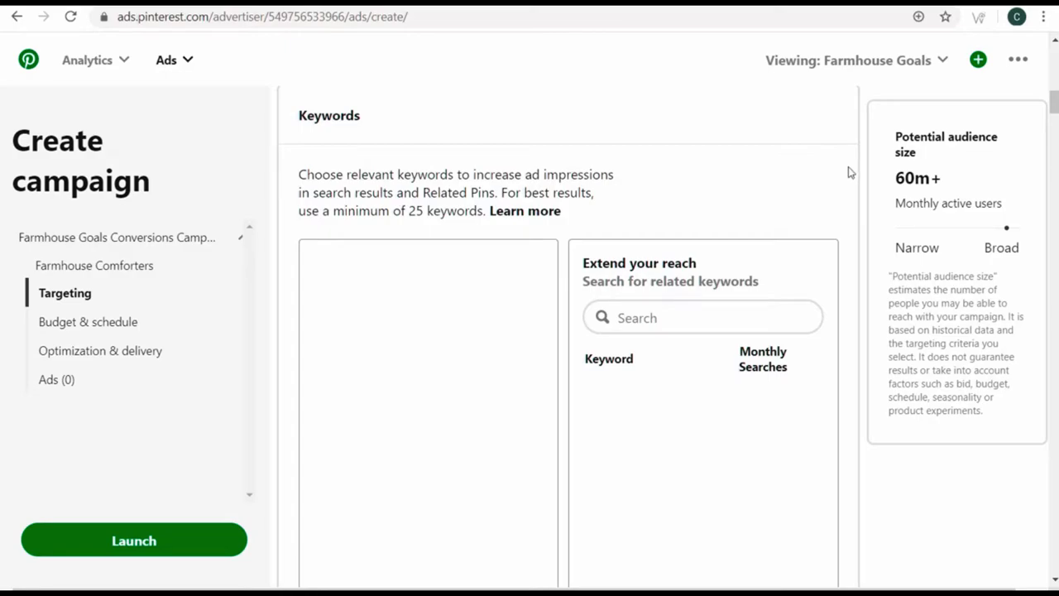
scroll(848, 166, down, 3)
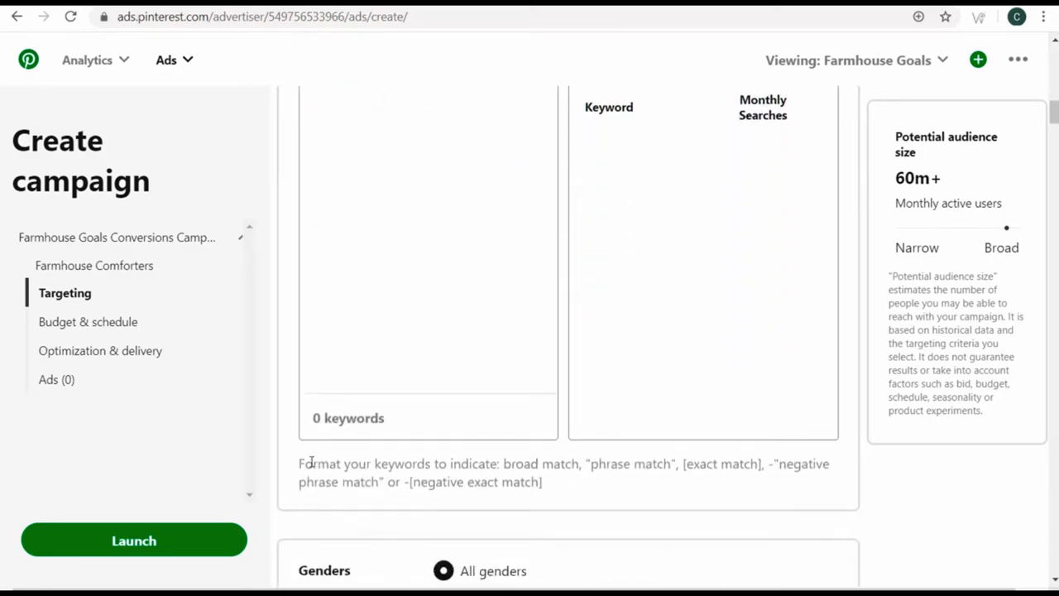
drag(301, 463, 746, 460)
click(613, 463)
drag(768, 463, 771, 464)
click(768, 463)
Copy the "phrase match" example into the keyword list and try "this is a phrase match" below it, then delete that line
drag(588, 463, 676, 463)
key(ctrl+c)
scroll(511, 322, up, 2)
click(468, 272)
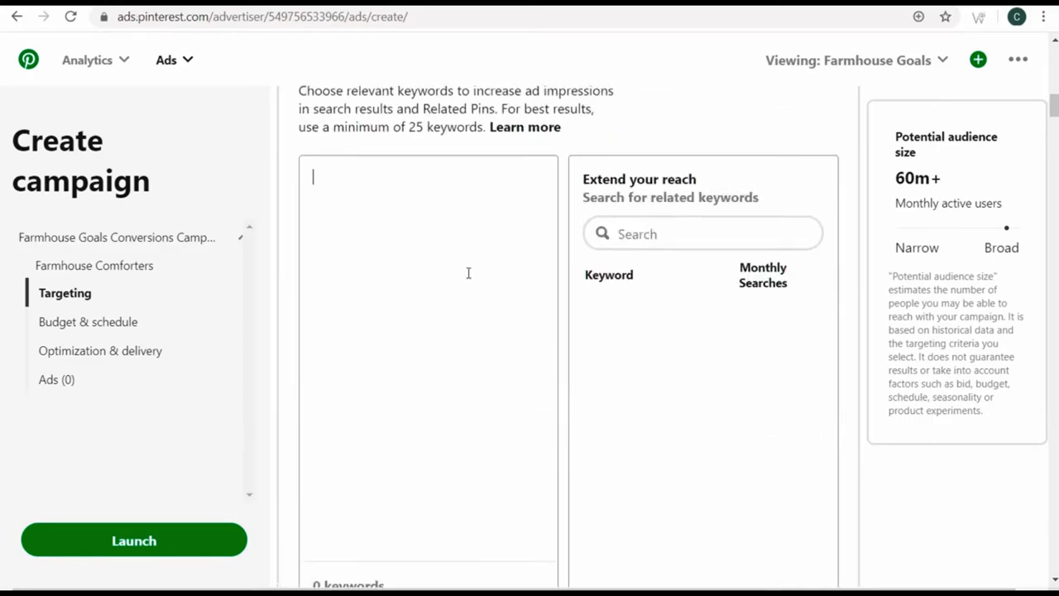
key(ctrl+v)
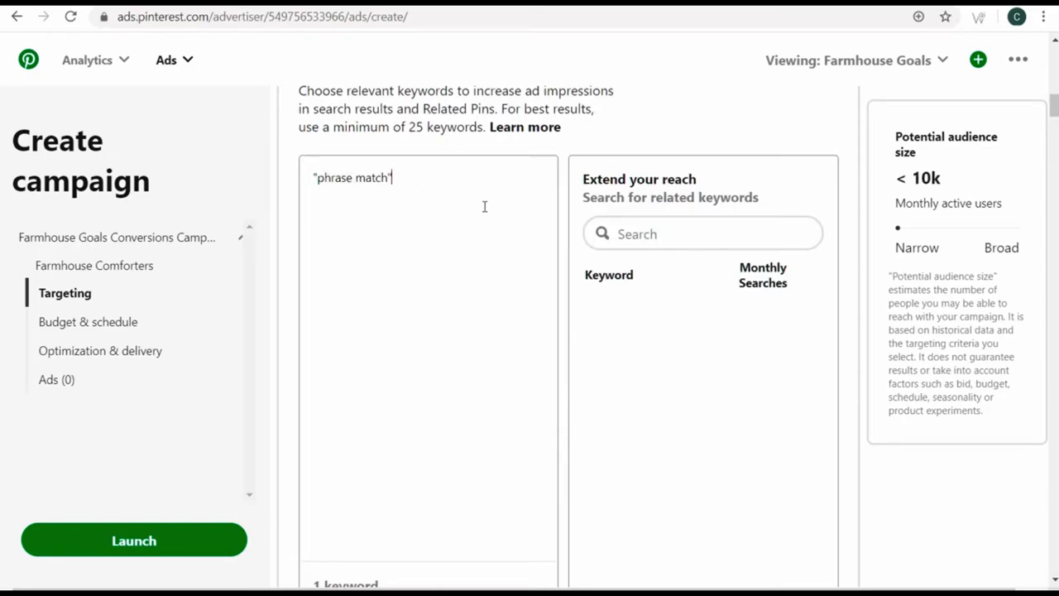
text(this is a phrase match)
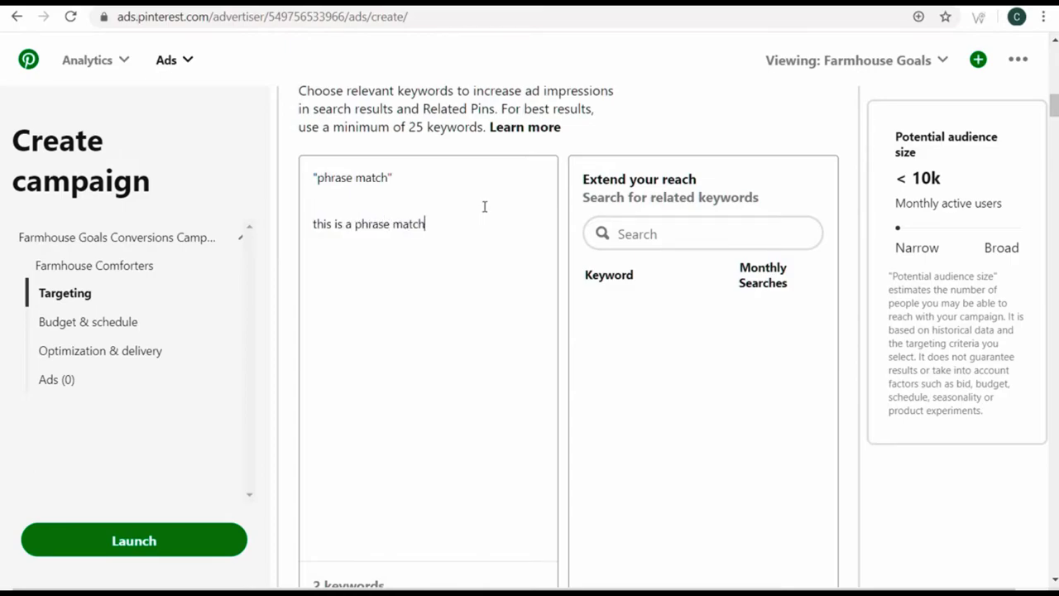
drag(455, 208, 312, 223)
key(BackSpace)
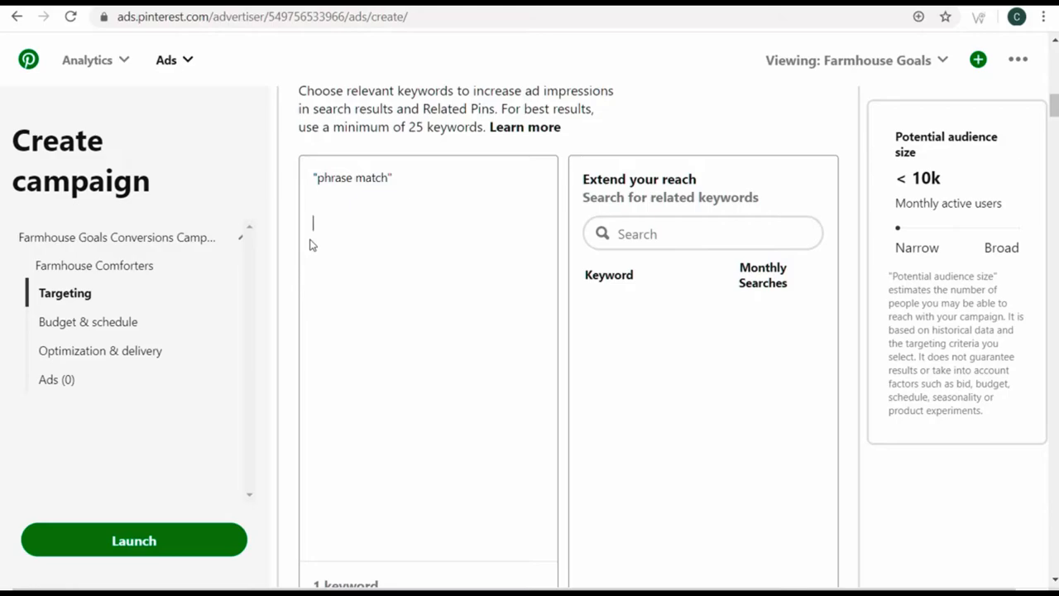
Try the line "this phrase does not match" in the keyword list, then clear the whole list
text(this phrase does not)
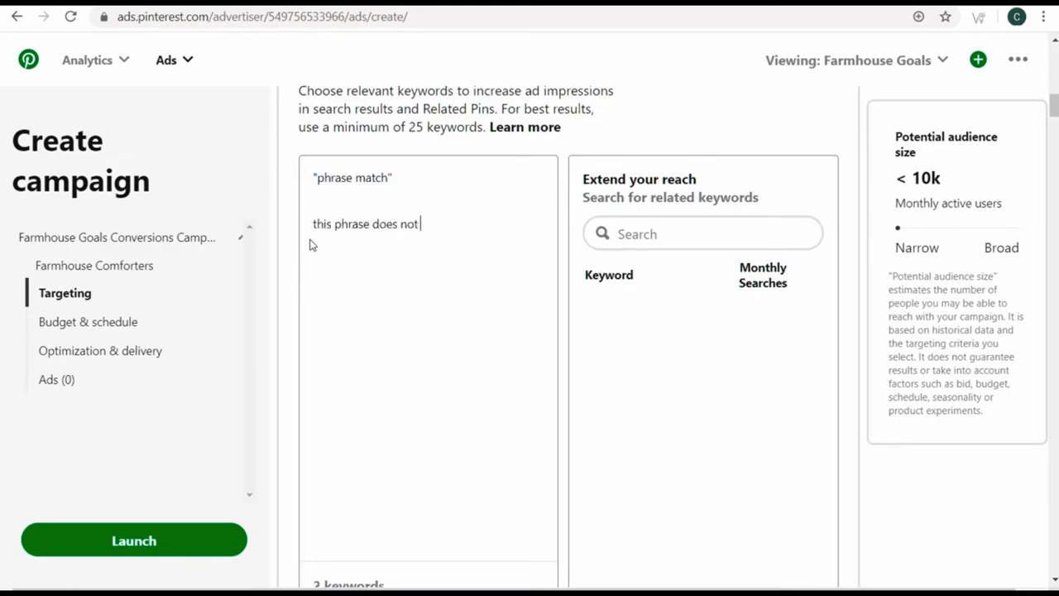
text( match)
drag(335, 223, 462, 224)
click(425, 223)
shift+click(372, 223)
click(371, 223)
drag(487, 220, 314, 217)
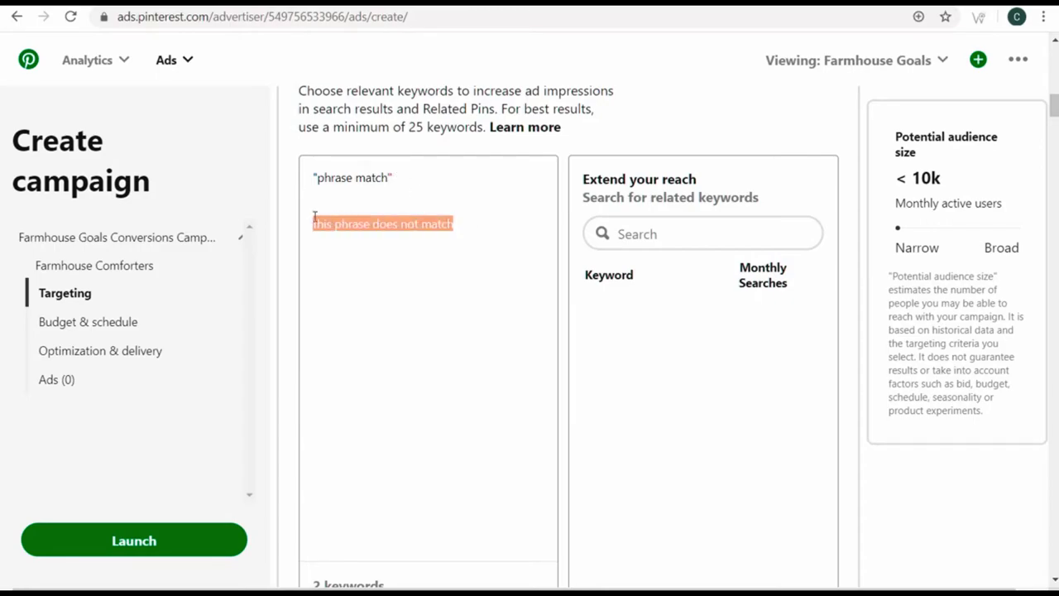
key(ctrl+a)
key(BackSpace)
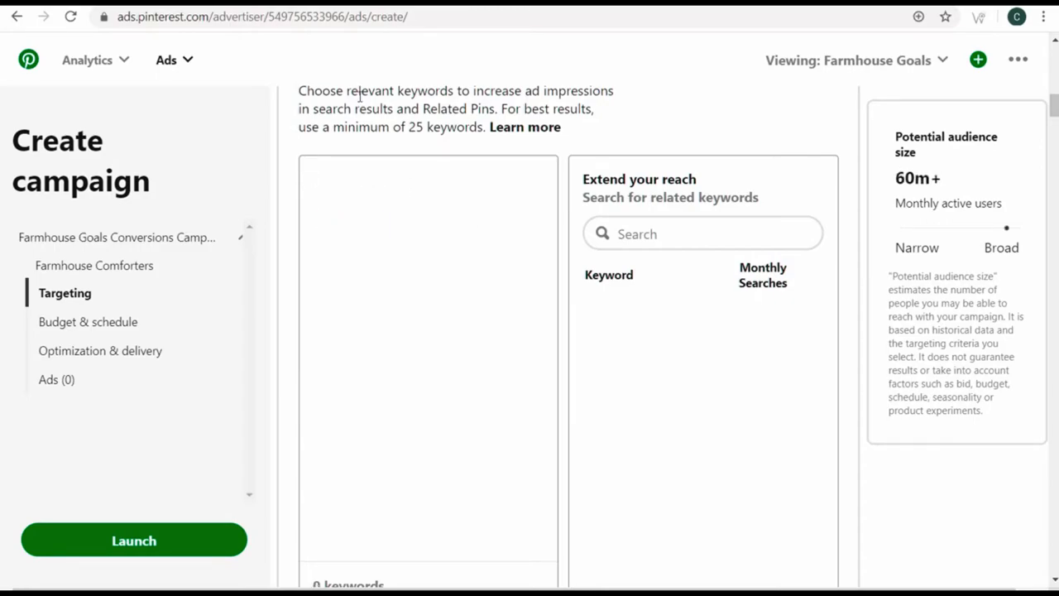
Try a negative phrase-match example with a leading minus sign in the keyword list, then delete it
text(-"phrase mat)
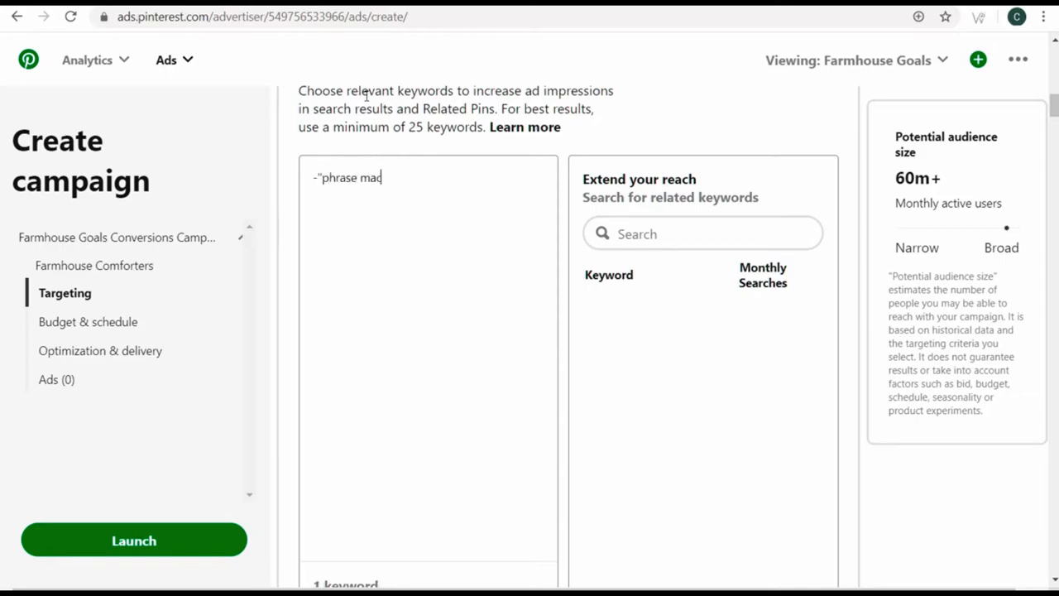
text(ch)
drag(310, 175, 263, 185)
click(446, 175)
key(BackSpace)
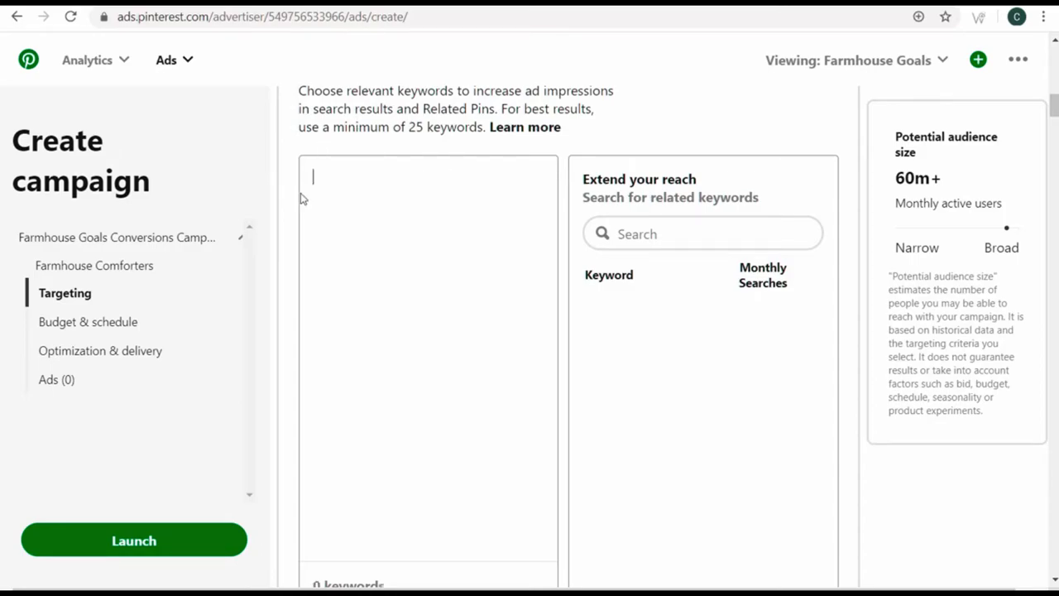
Search the related keywords for farmhouse comforters and add the farmhouse comforter suggestion to the keyword list
click(717, 236)
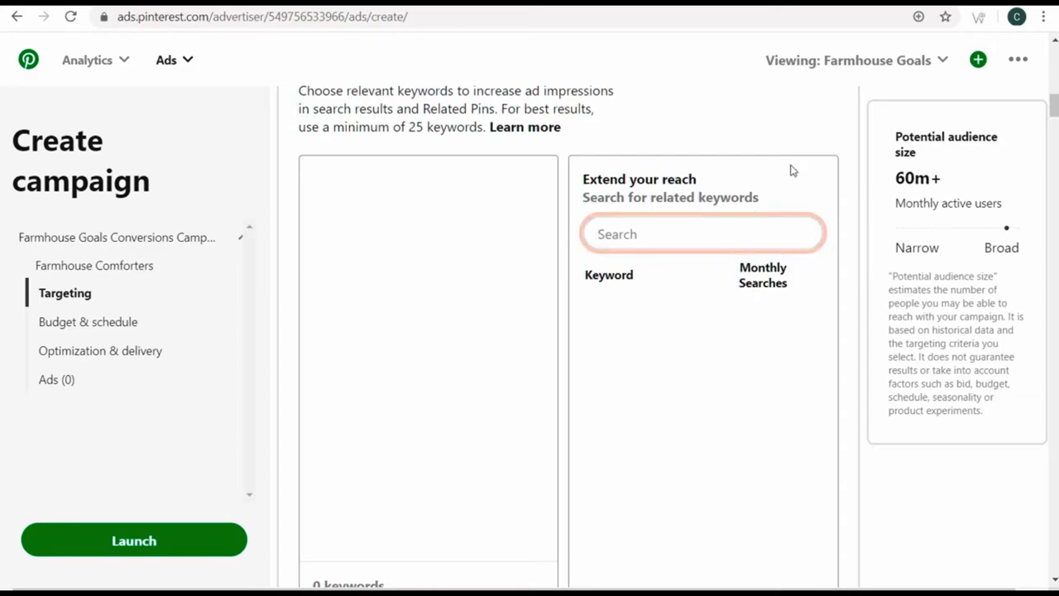
text(farmhouse comforters)
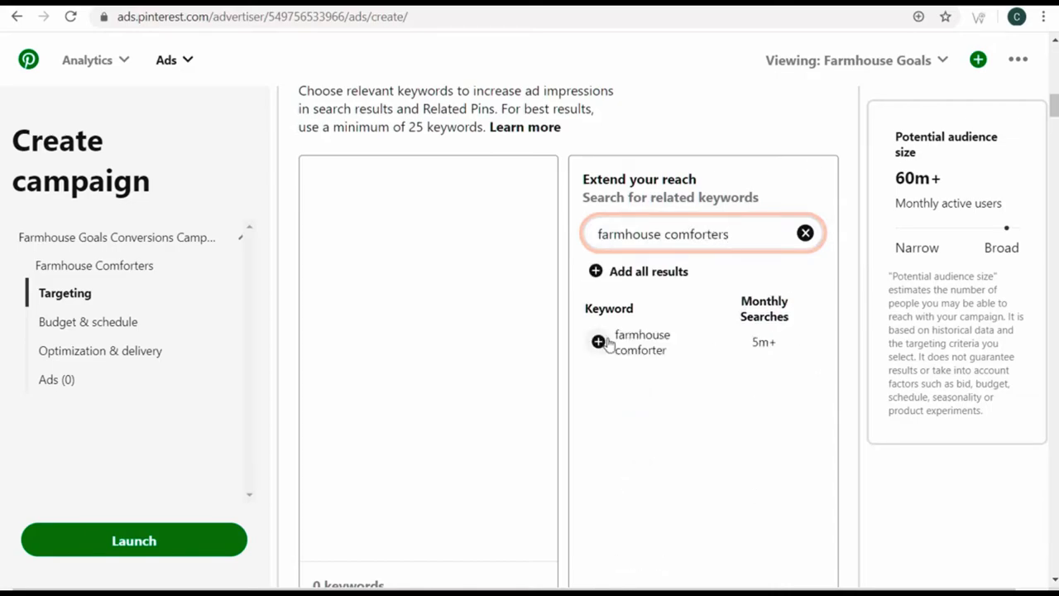
click(597, 341)
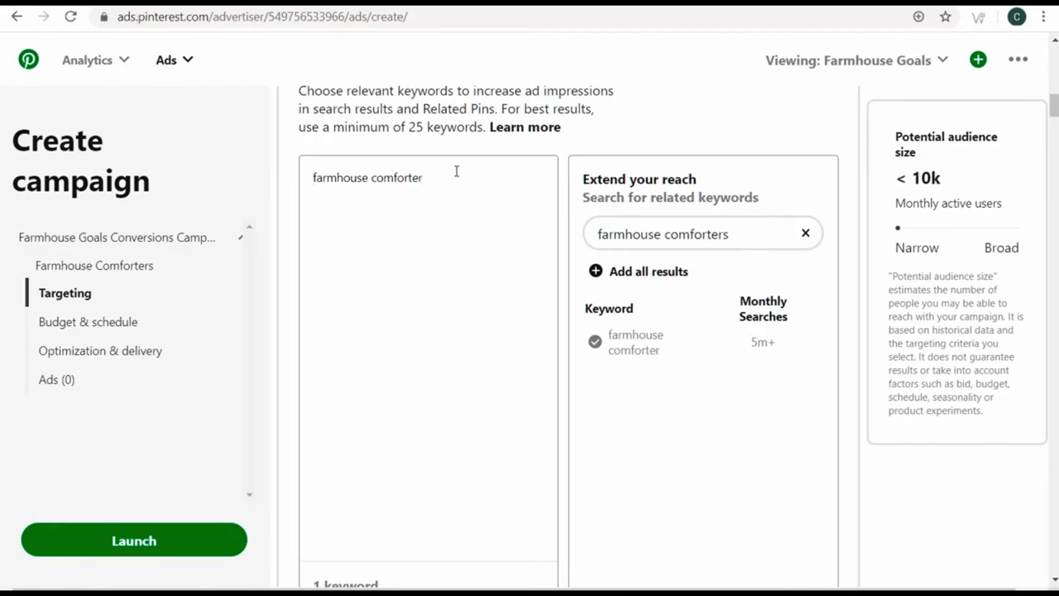
Add the keywords farmhouse comforter sets, farmhouse themed comforter and farmhouse style comforter on separate lines
text(farmhouse com)
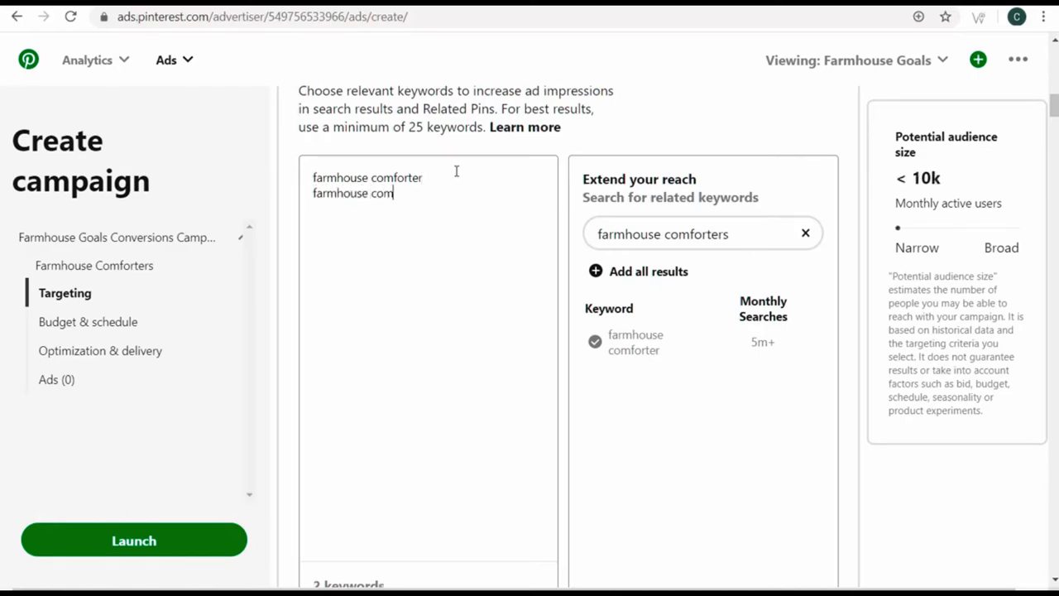
text(forter sets)
key(Return)
text(farmhouse themed comfort)
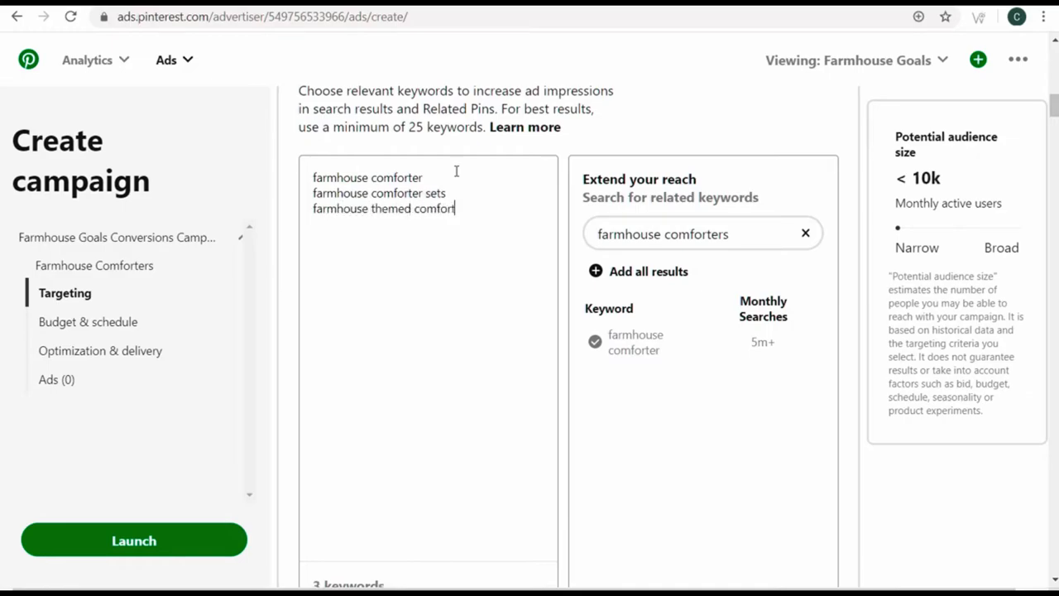
text(er)
key(Return)
text(farmhouse style comforter)
key(Return)
Add the keywords farm comforter and rustic comforters to the end of the keyword list
text(fa)
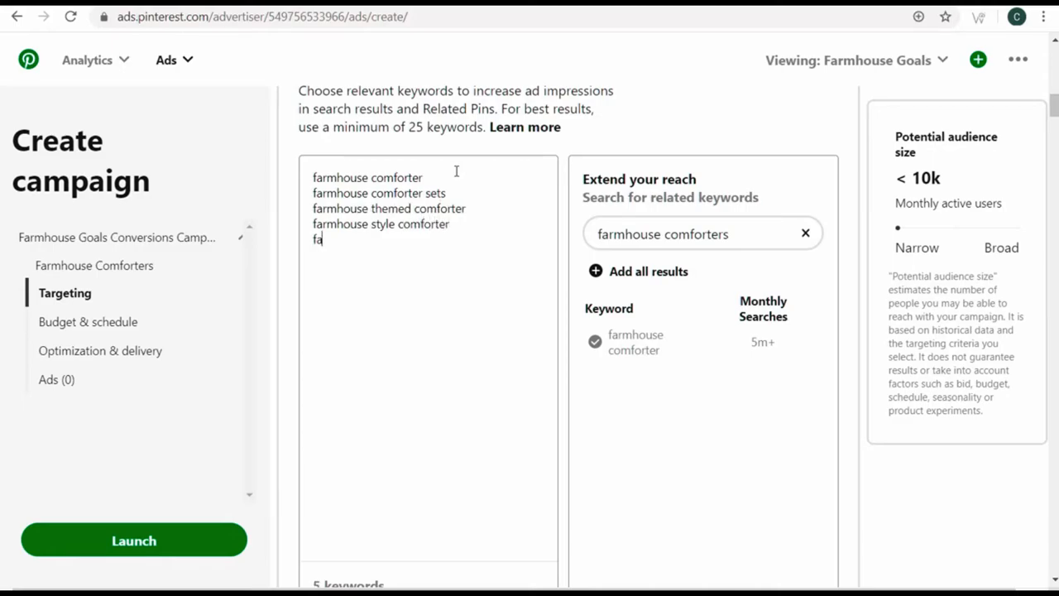
text(rmhou)
key(BackSpace)
key(BackSpace)
key(BackSpace)
text(comforter )
text(rustic )
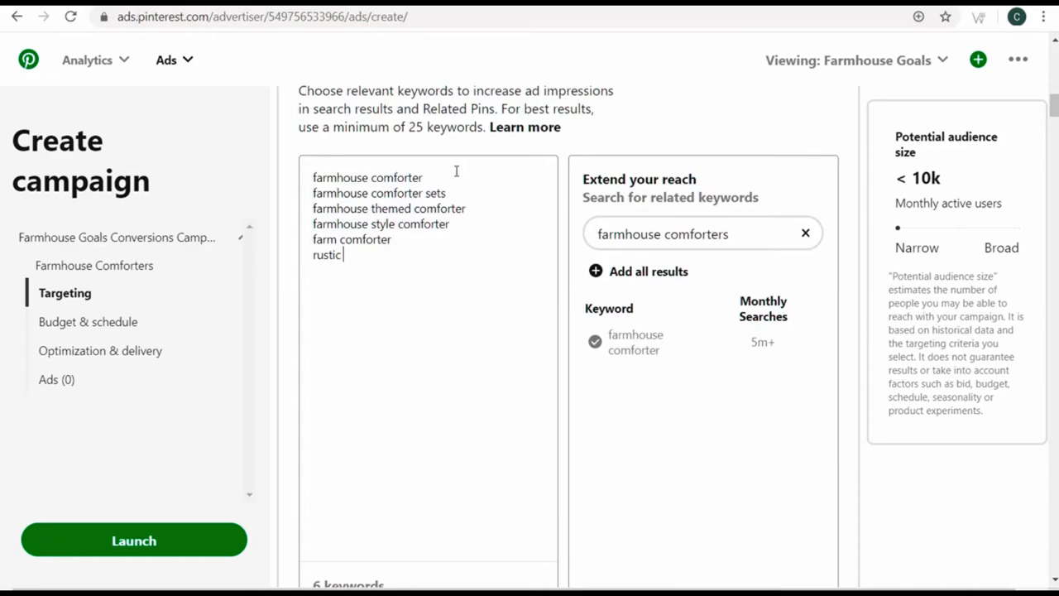
text(comforters)
Delete the rustic comforters keyword and enclose each remaining keyword in quotation marks to make it a phrase match
drag(431, 260, 312, 260)
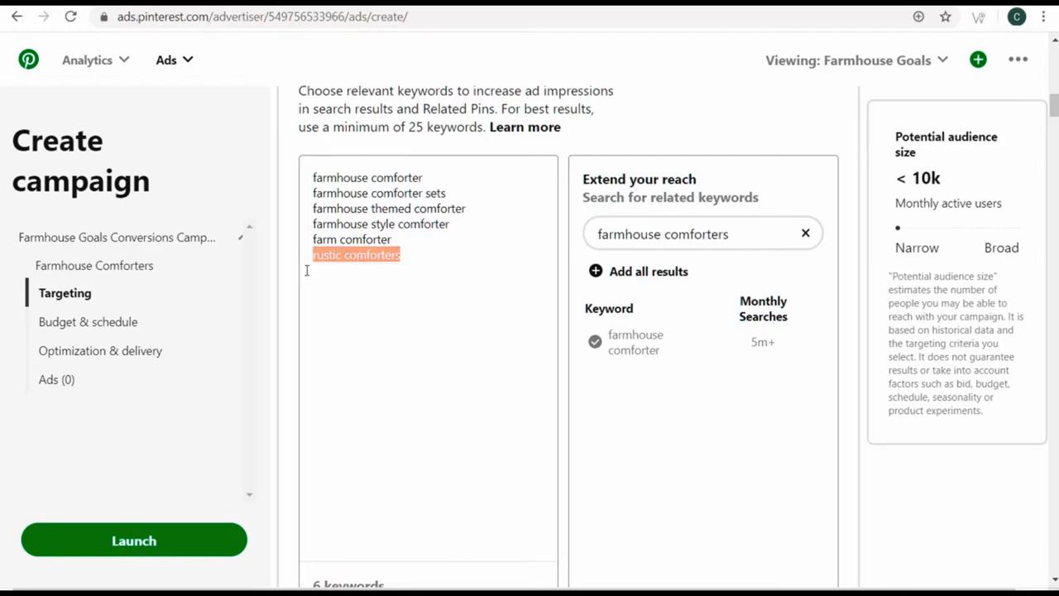
key(BackSpace)
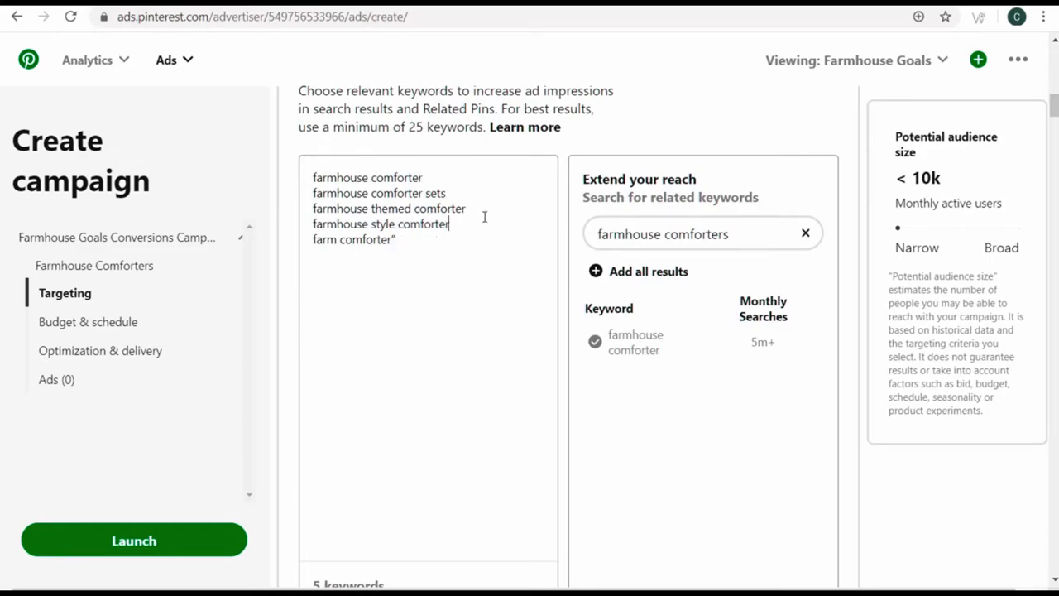
key(ctrl+a)
text("farmhouse comforter" "farmhouse comforter sets" "farmhouse themed comforter" "farmhouse style comforter" "farm comforter")
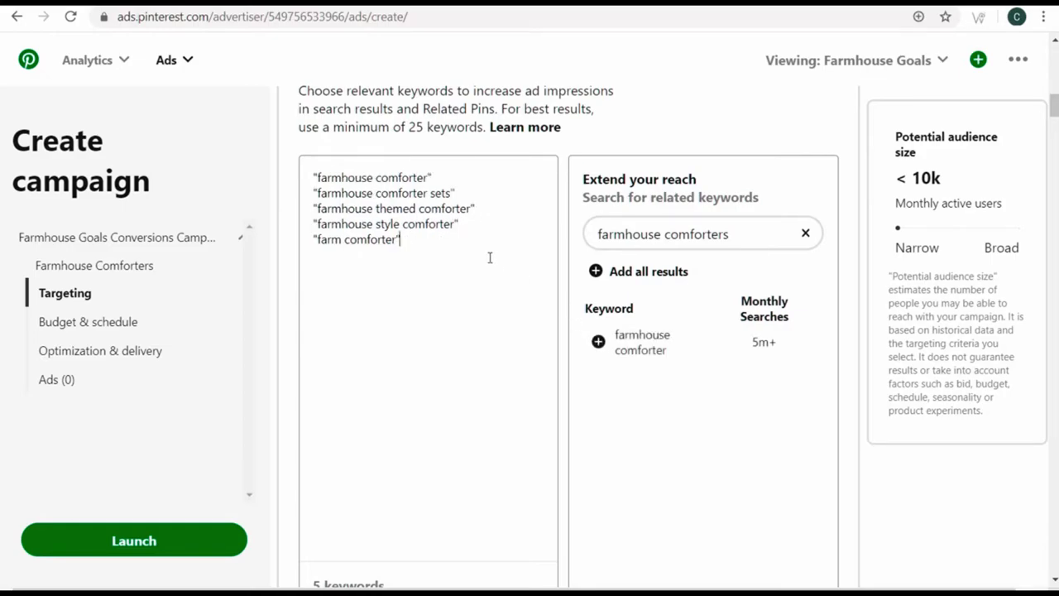
Check the Farmhouse Comforters & Rustic Comforters article on farmhousegoals.com against the keyword list and return to the campaign form
click(300, 179)
click(254, 4)
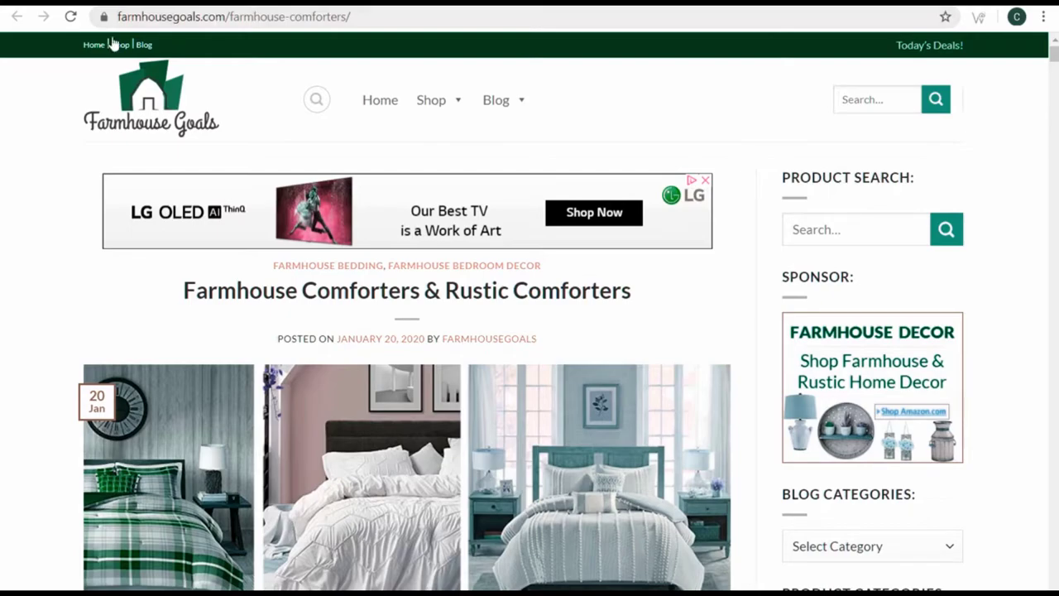
click(25, 15)
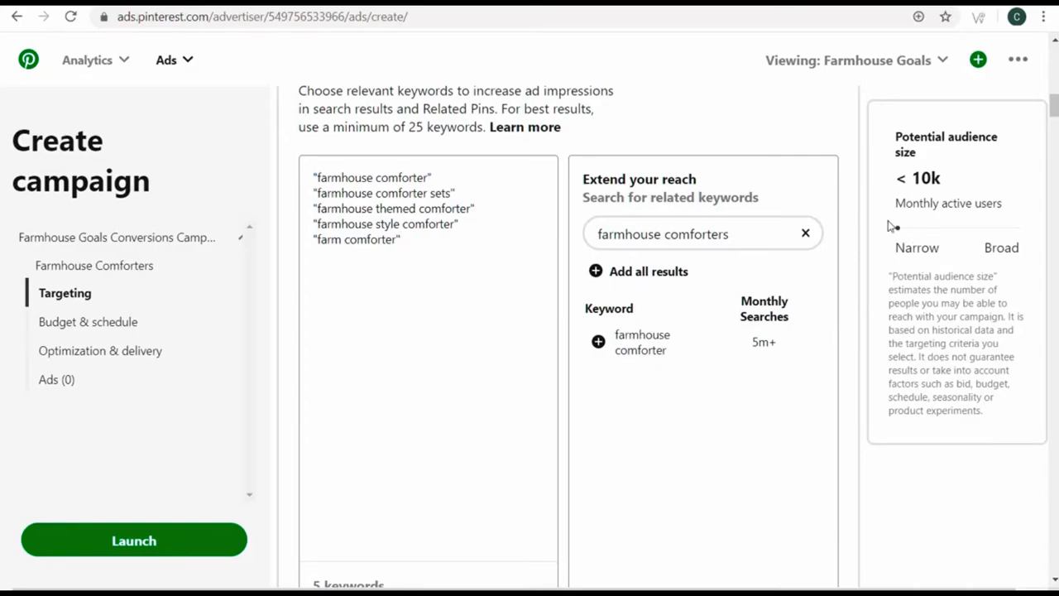
Inspect the specific gender options for the ad group and set the targeting back to all genders
scroll(925, 399, down, 1)
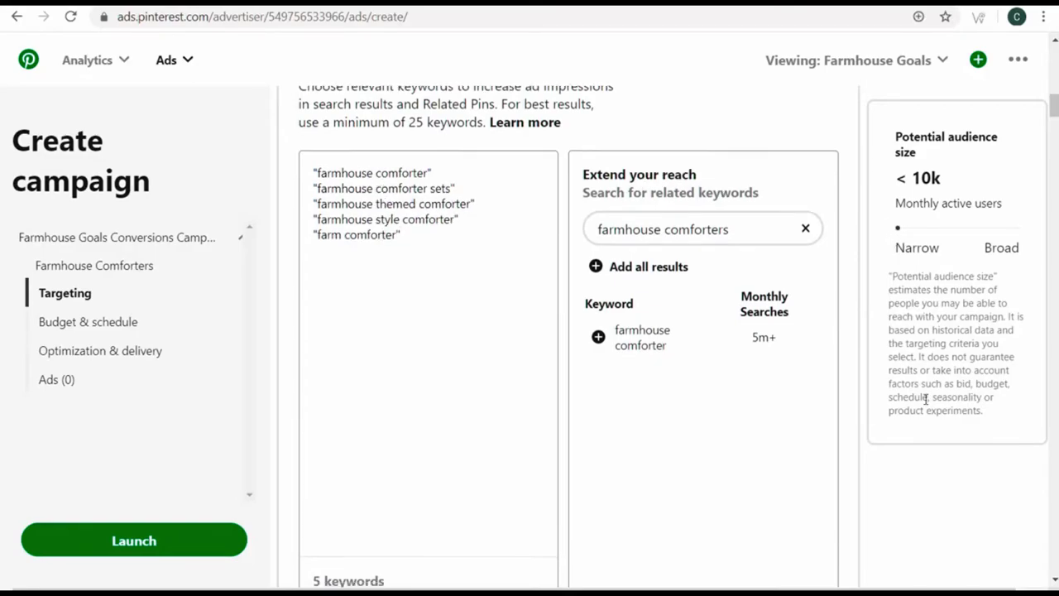
scroll(918, 372, down, 5)
scroll(579, 331, down, 1)
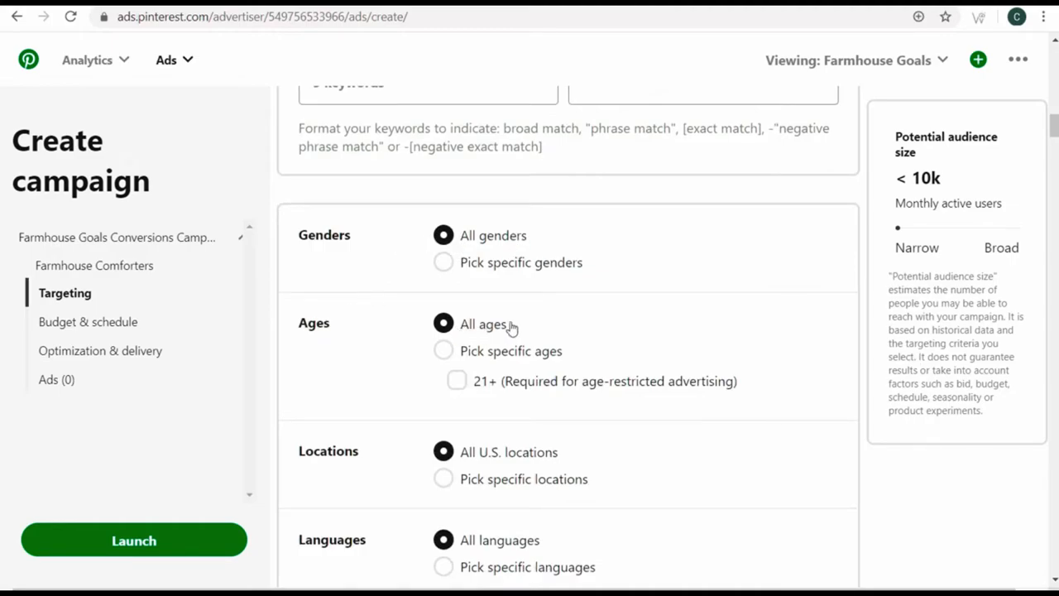
click(494, 263)
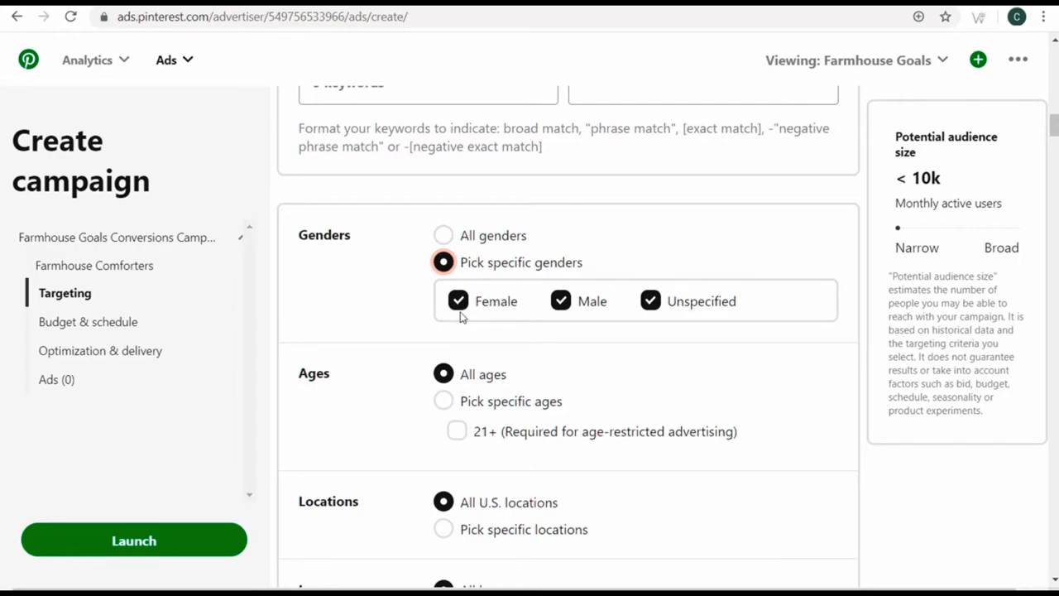
click(443, 236)
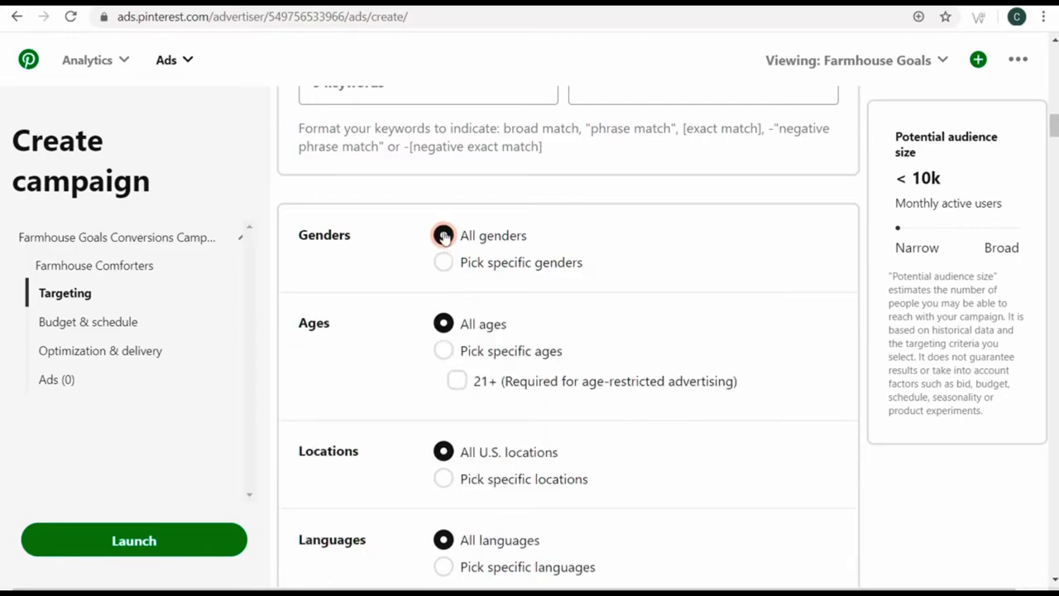
Restrict the ad group's age targeting to people aged 21+
scroll(496, 178, down, 1)
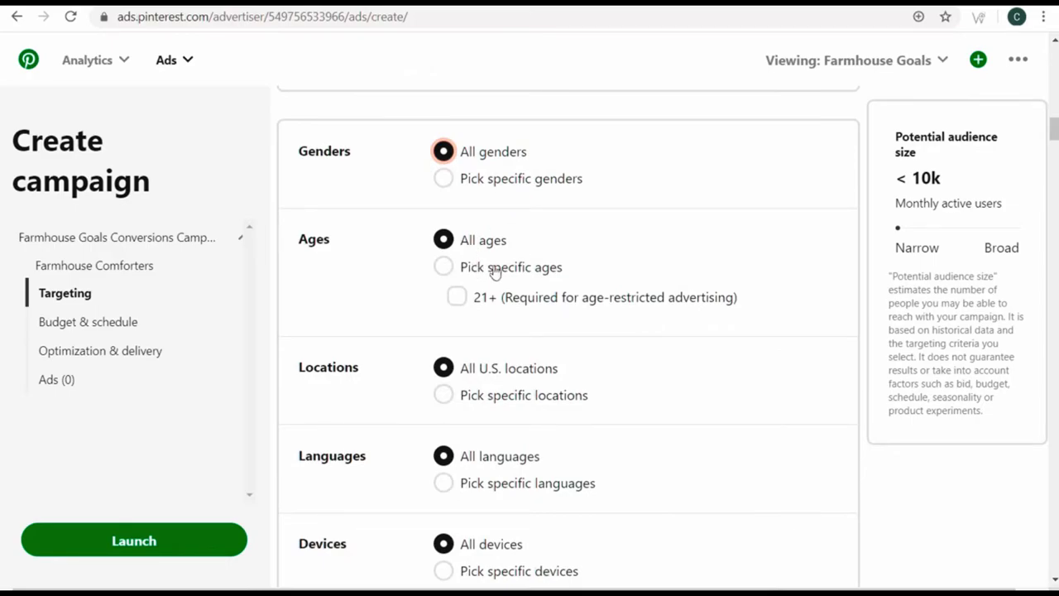
click(456, 298)
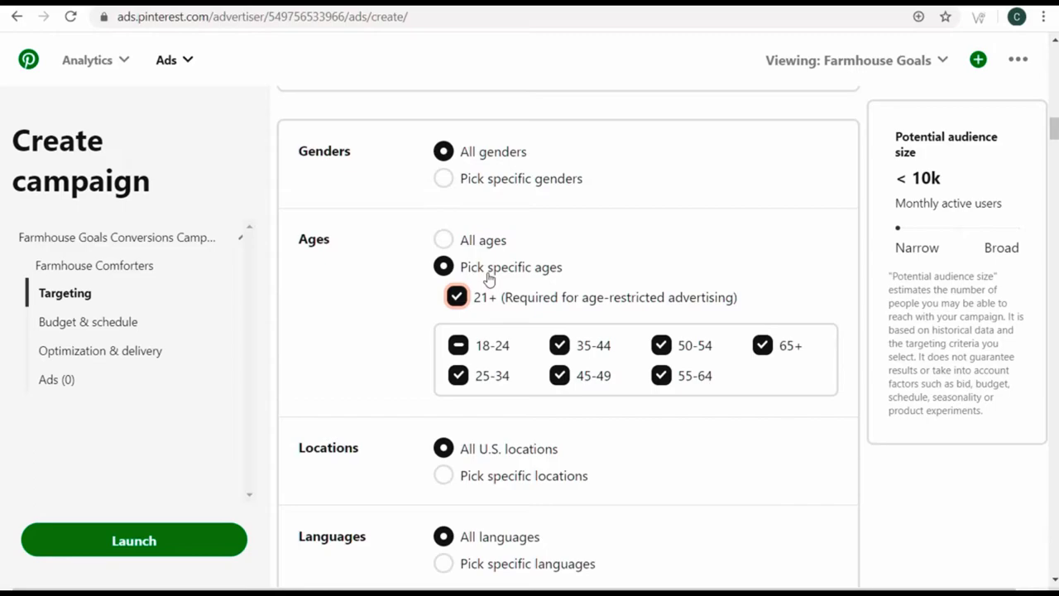
scroll(889, 331, up, 7)
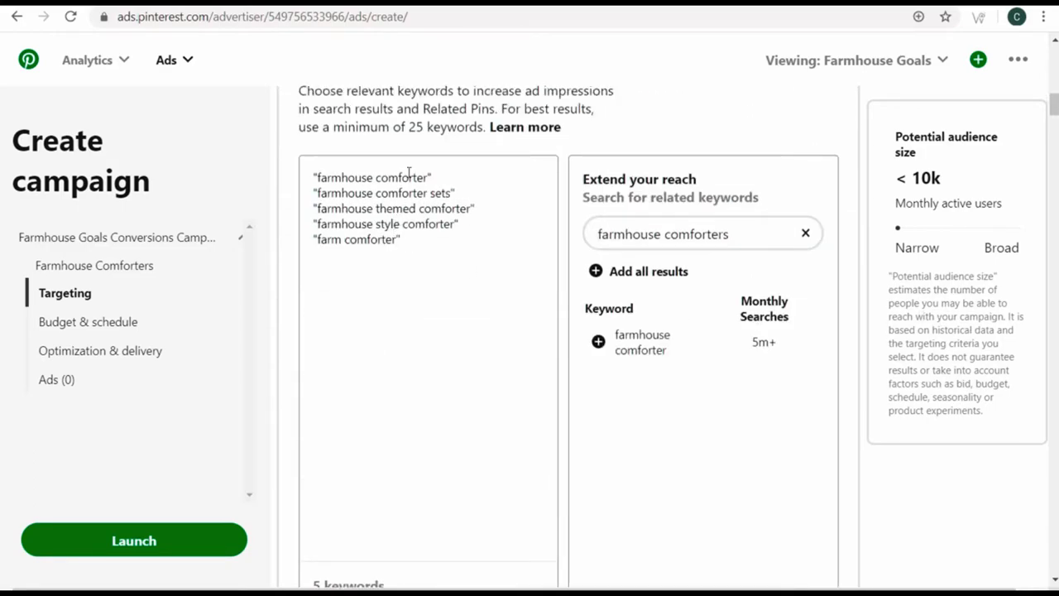
scroll(467, 124, down, 7)
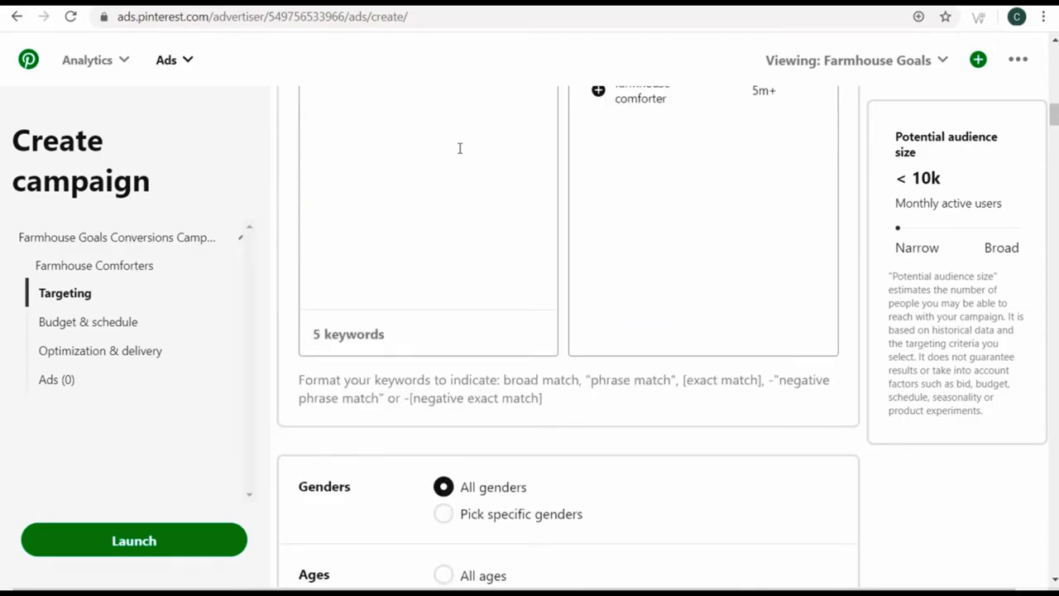
scroll(377, 316, down, 2)
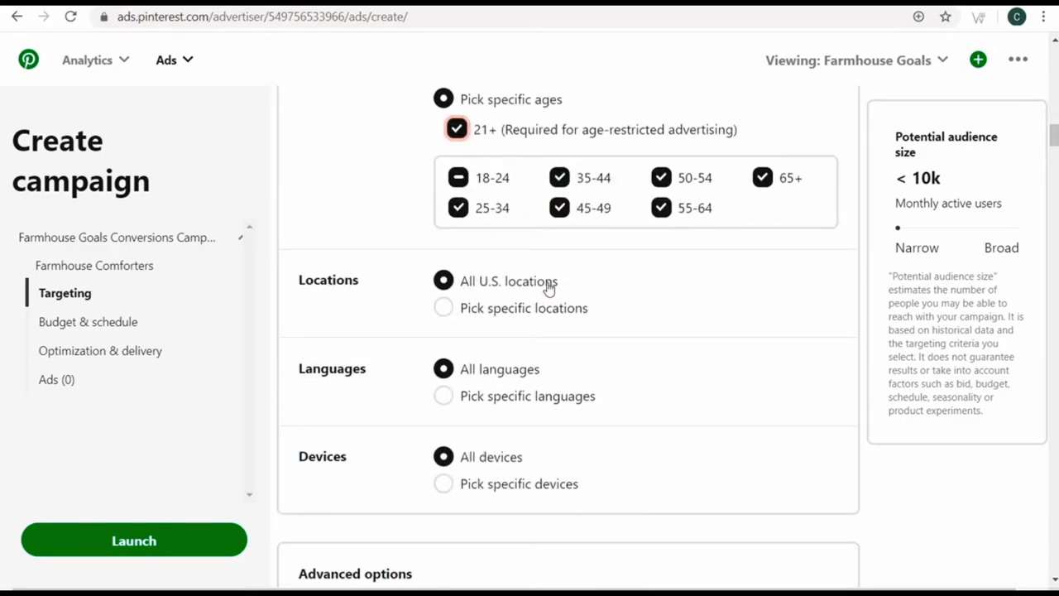
Look through the specific country and region choices and return the location targeting to all U.S. locations
click(443, 307)
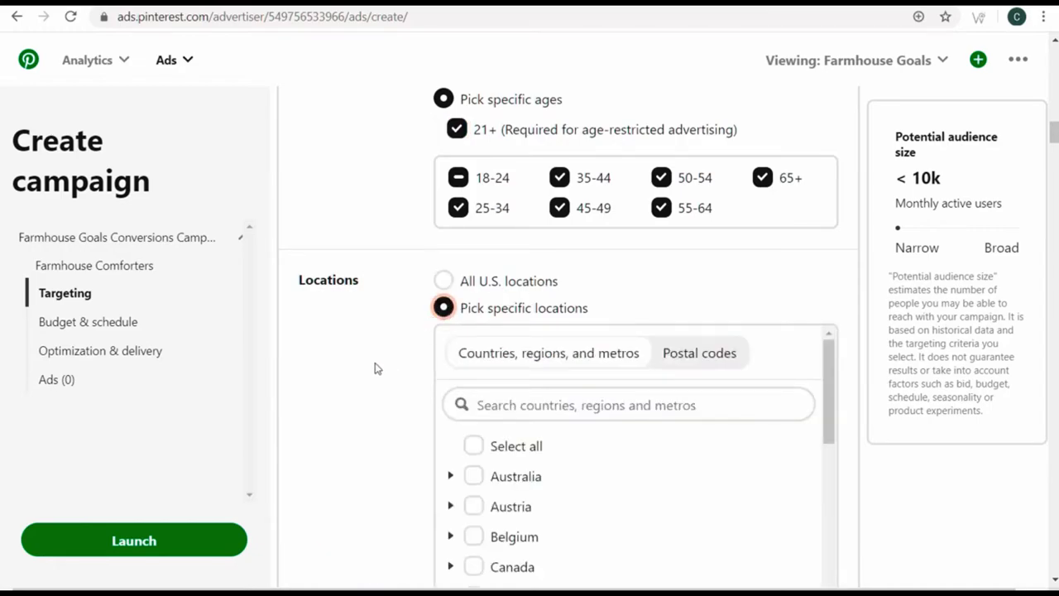
scroll(373, 369, down, 2)
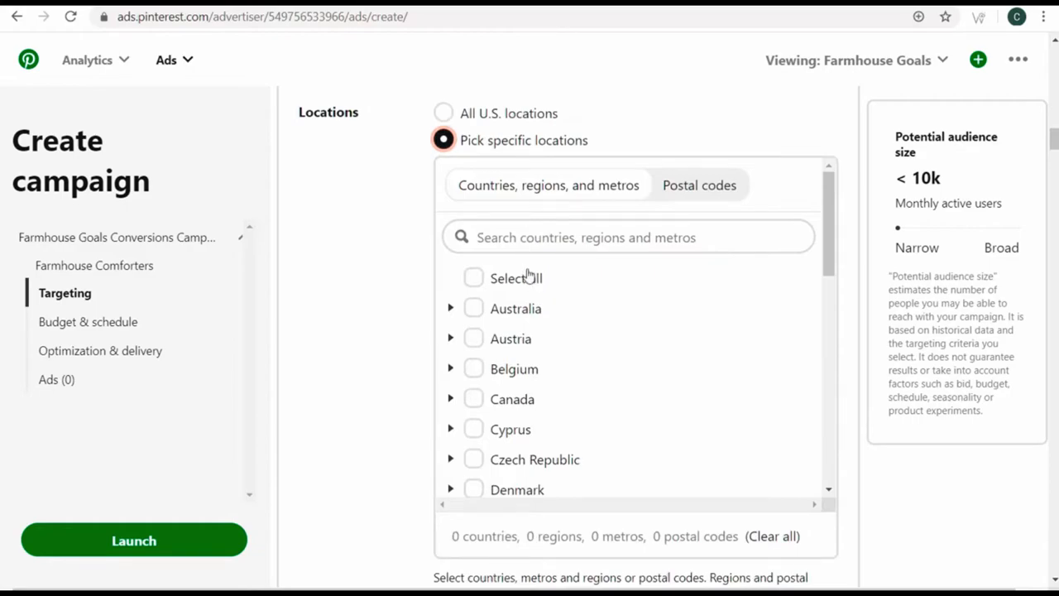
click(444, 113)
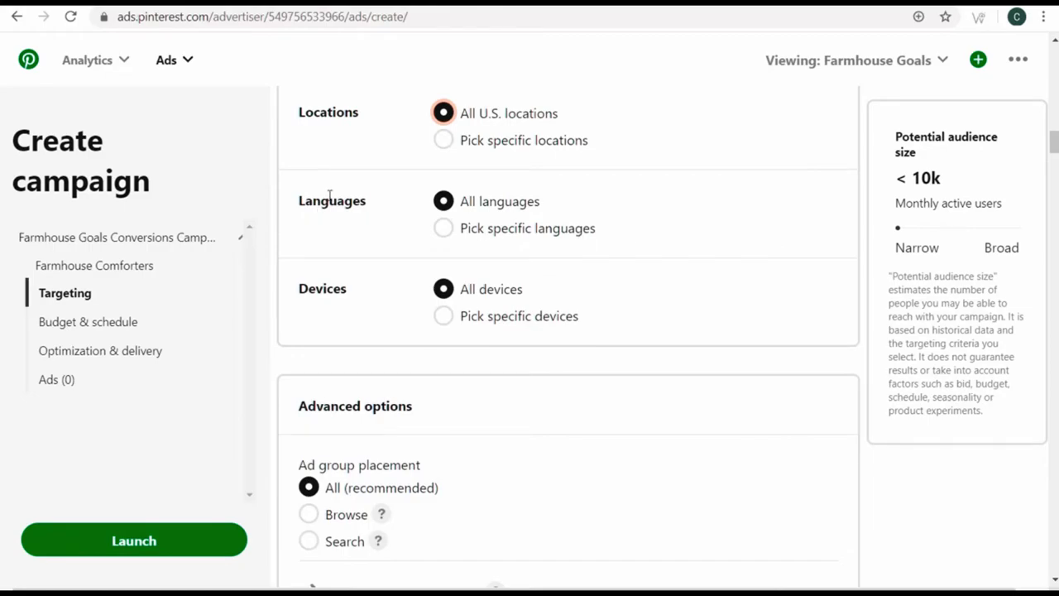
Limit the language targeting to English only by clearing all languages and selecting English
click(444, 232)
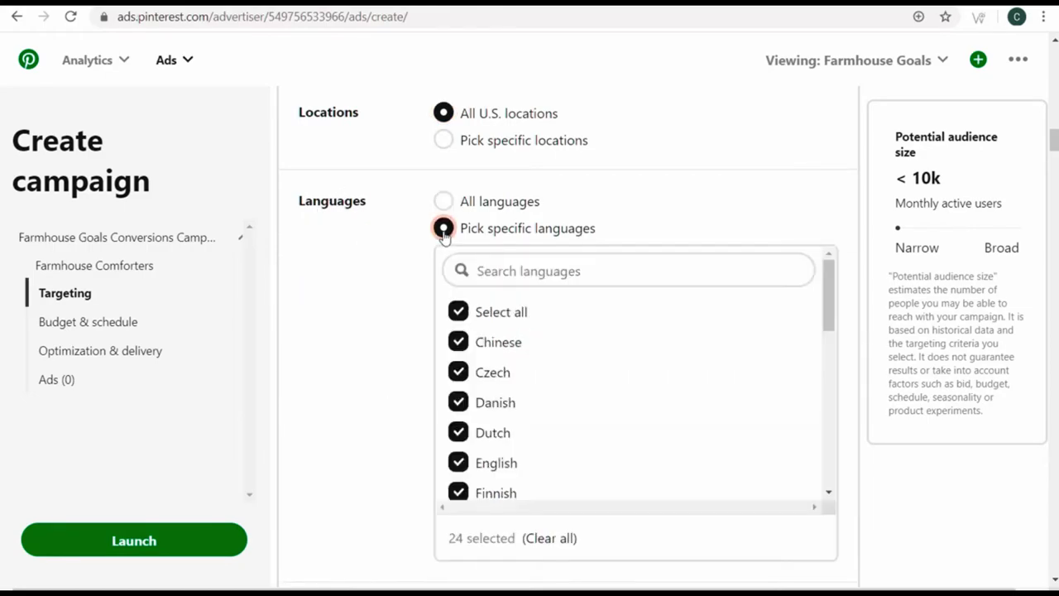
click(457, 311)
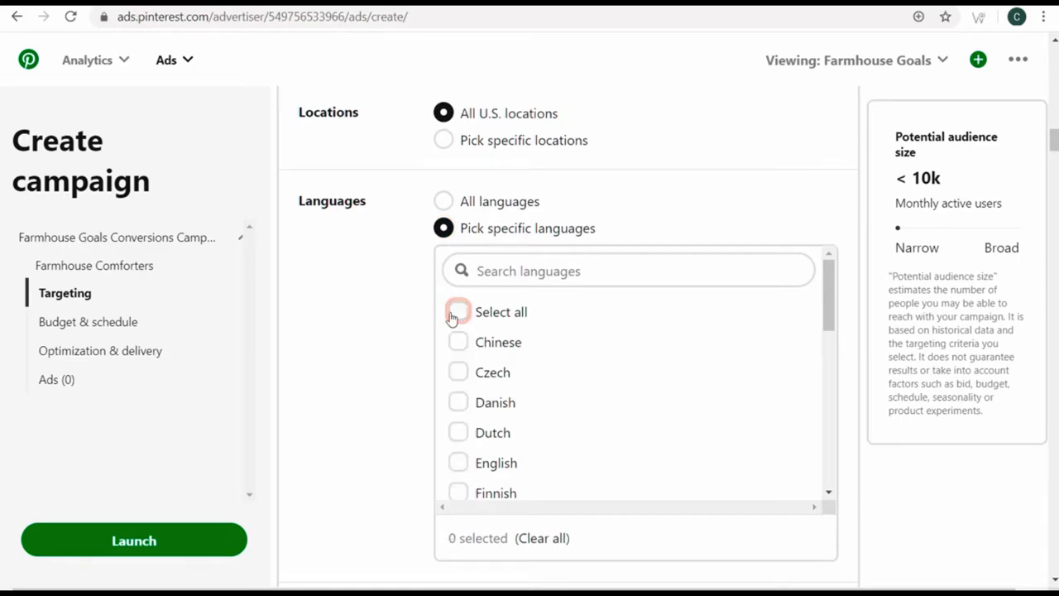
click(457, 463)
scroll(401, 281, down, 3)
scroll(406, 241, down, 1)
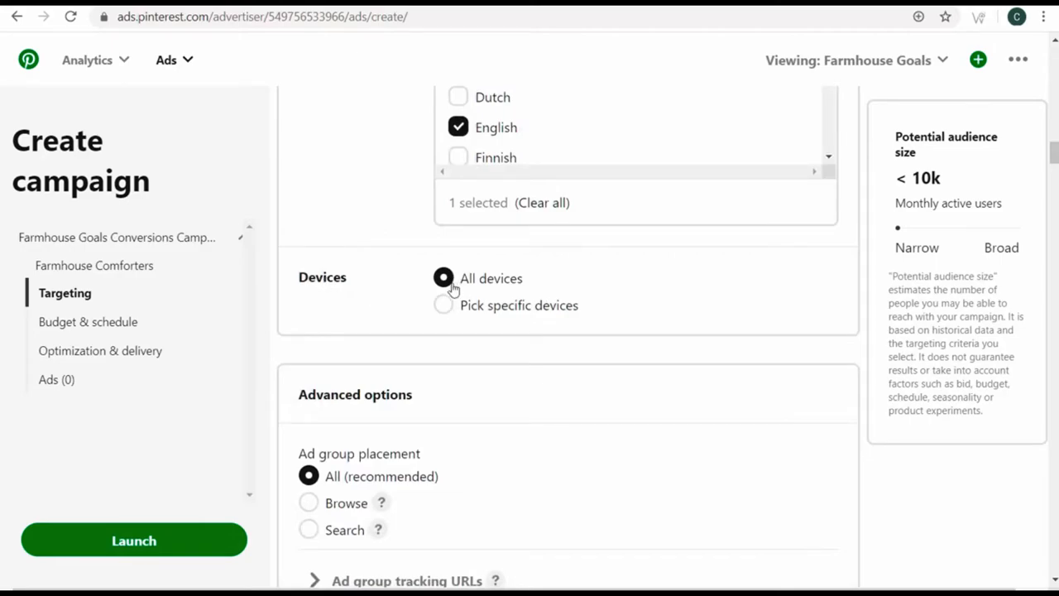
Inspect the specific device options and set the device targeting back to all devices
click(444, 306)
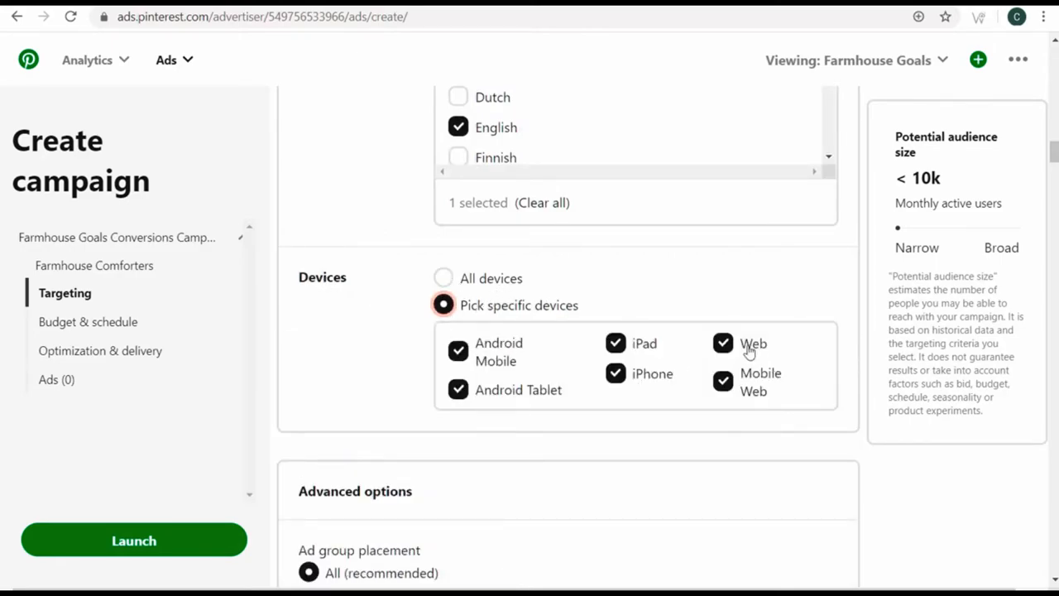
click(442, 278)
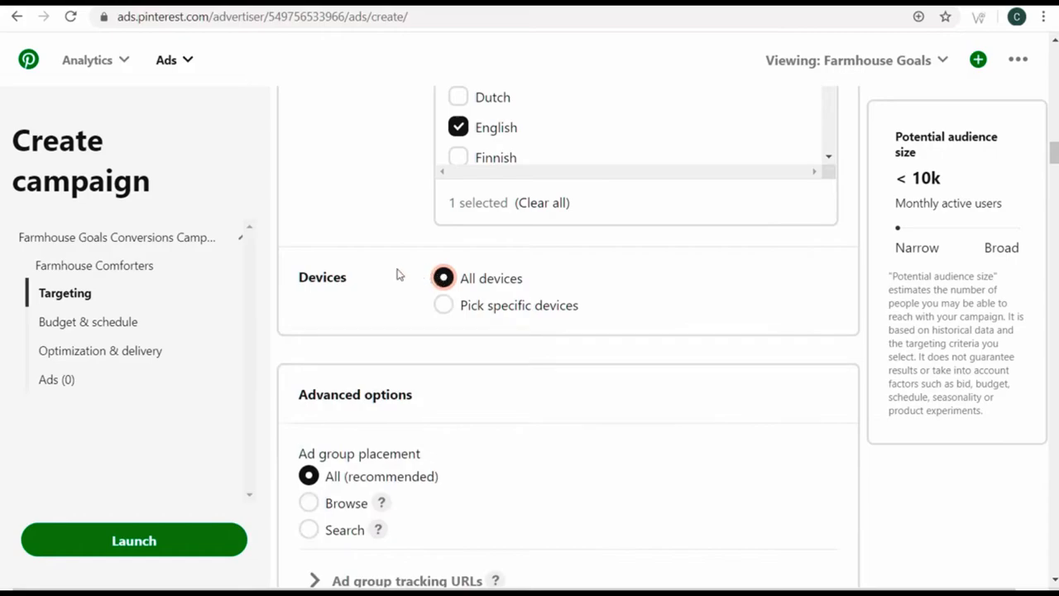
scroll(745, 355, down, 3)
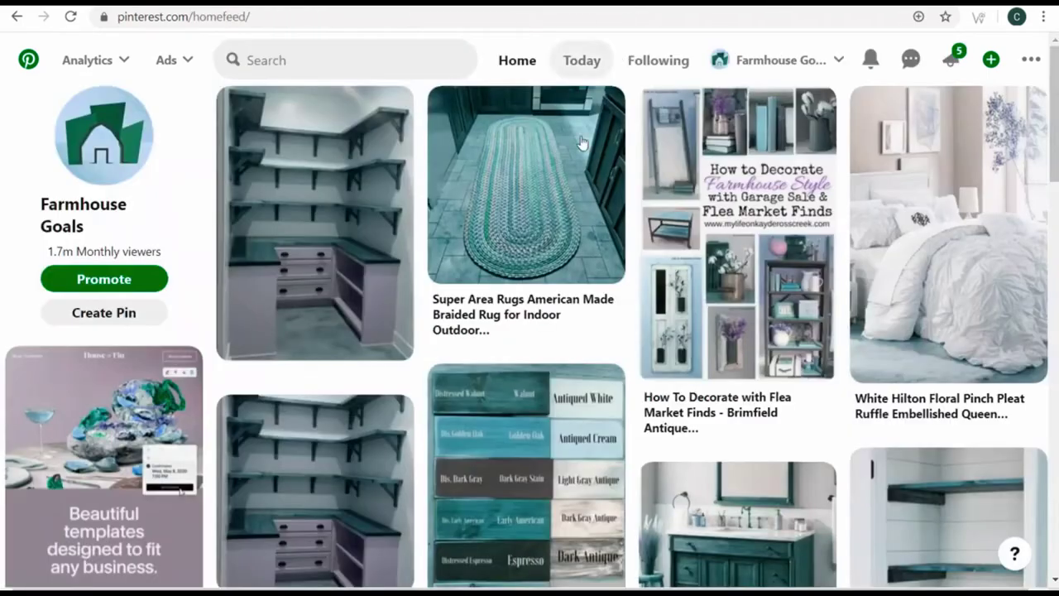
Examine the promoted pins in the Pinterest home feed as examples of the Browse ad placement
scroll(559, 247, down, 4)
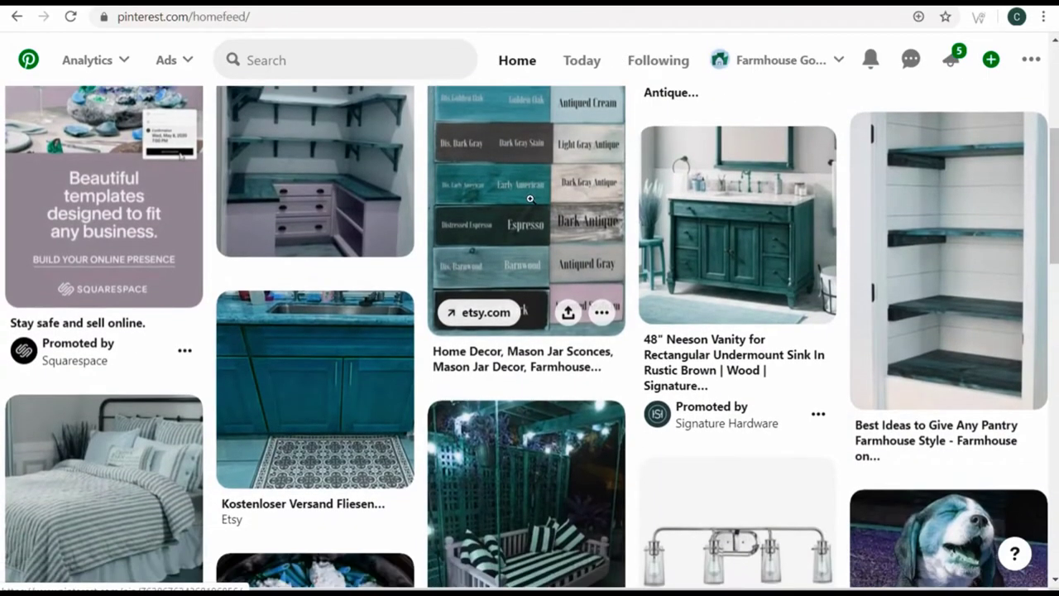
scroll(559, 247, up, 1)
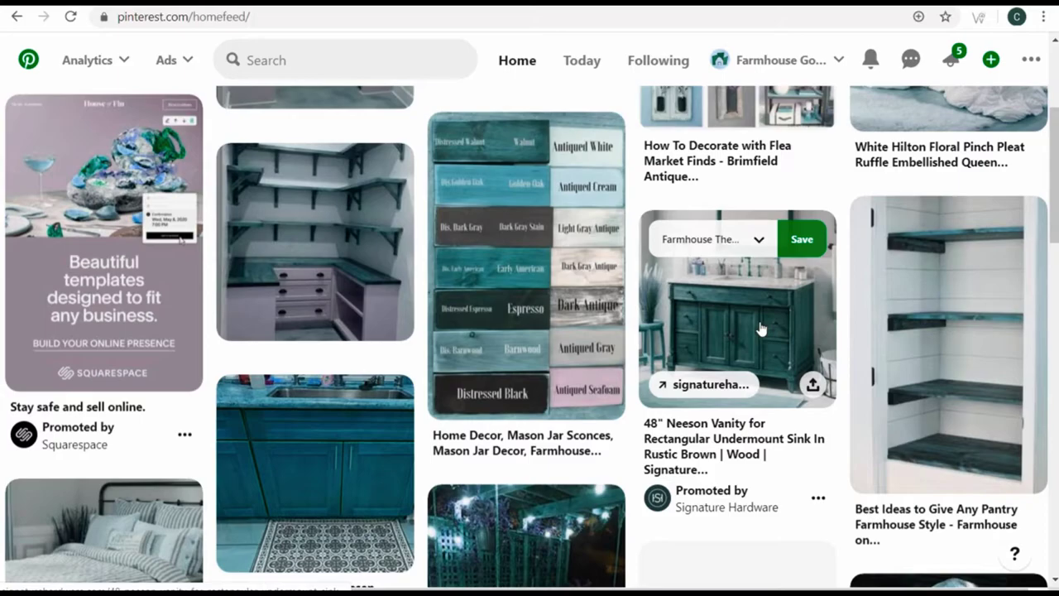
scroll(315, 331, up, 1)
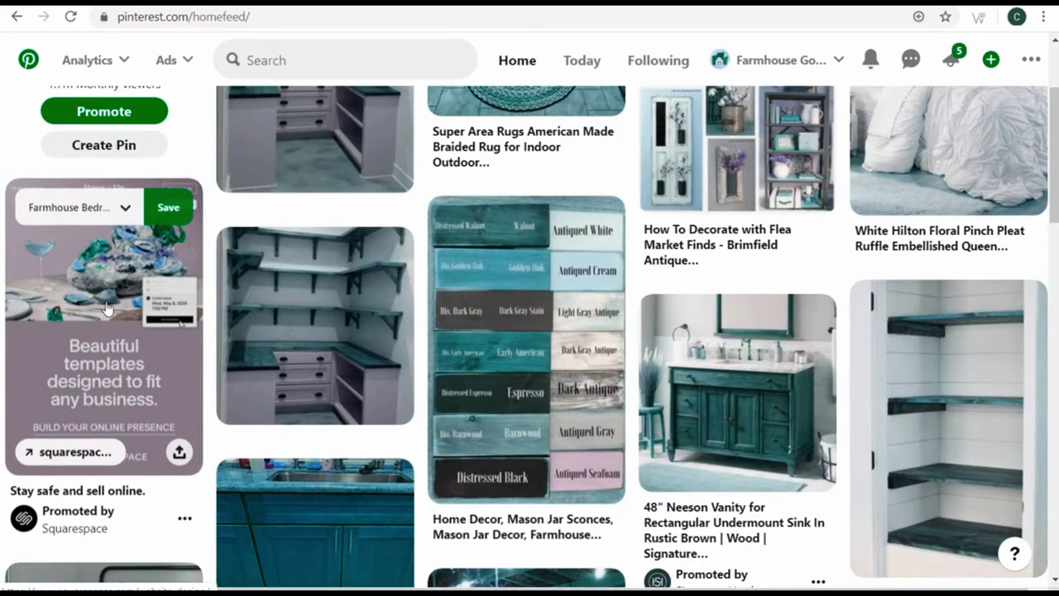
Examine the promoted pins in the farmhouse coffee table search results as Search placement examples, and return to the campaign form
key(alt+Left)
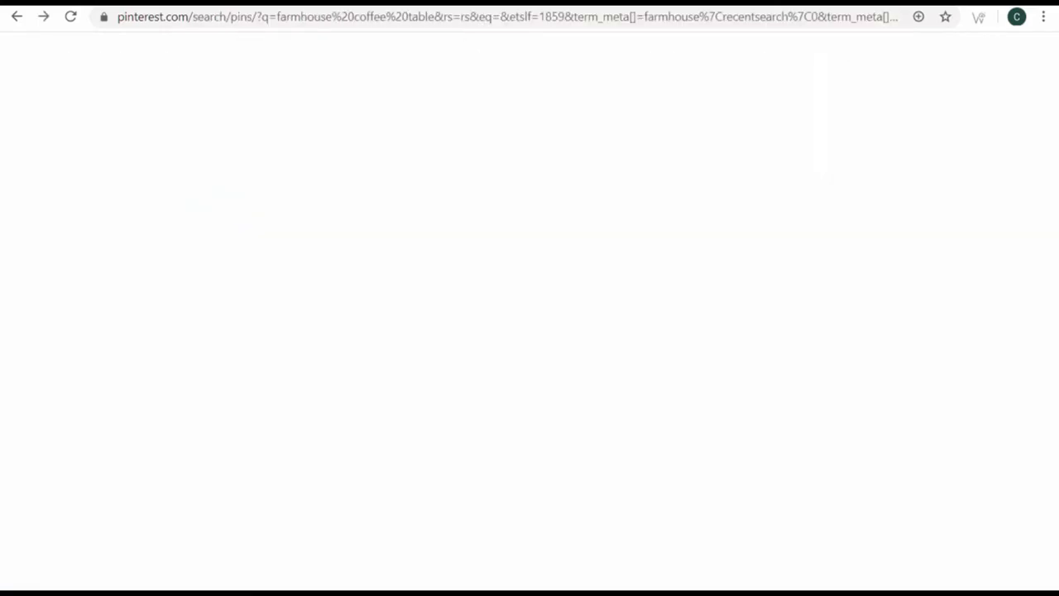
click(270, 63)
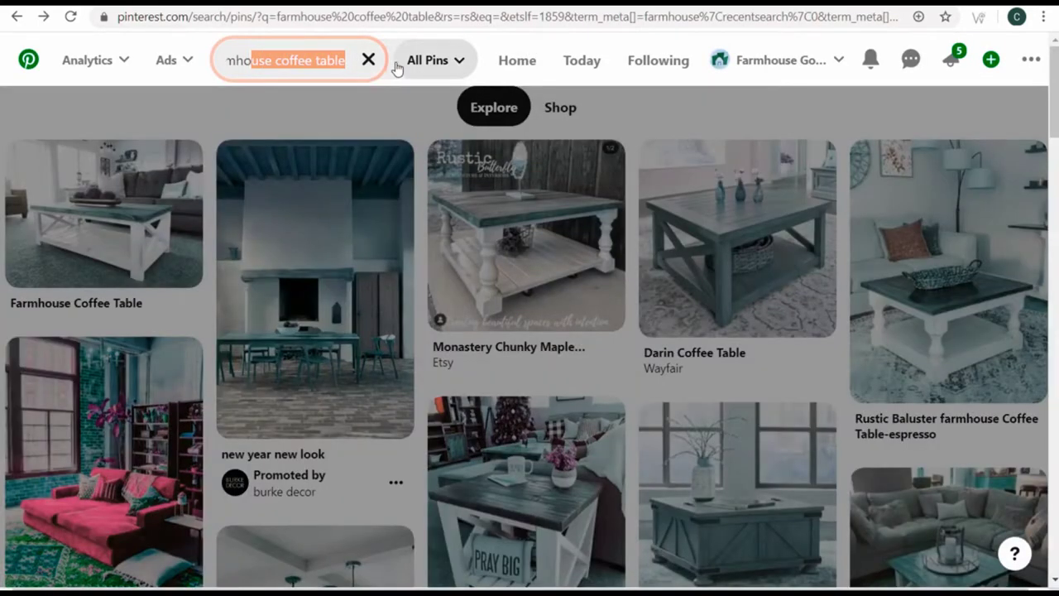
click(4, 80)
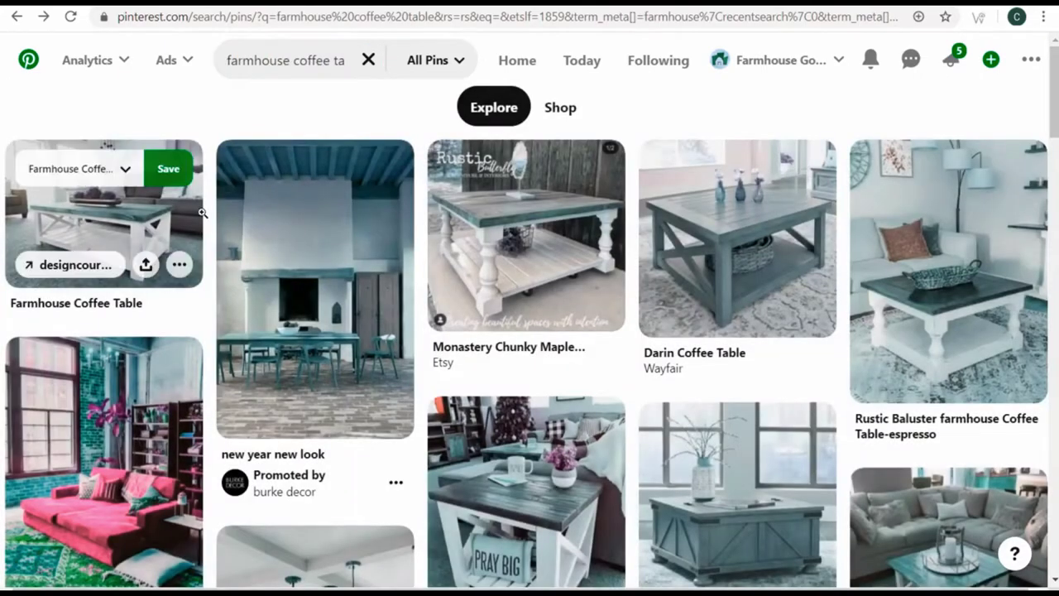
scroll(312, 252, down, 2)
scroll(322, 244, up, 2)
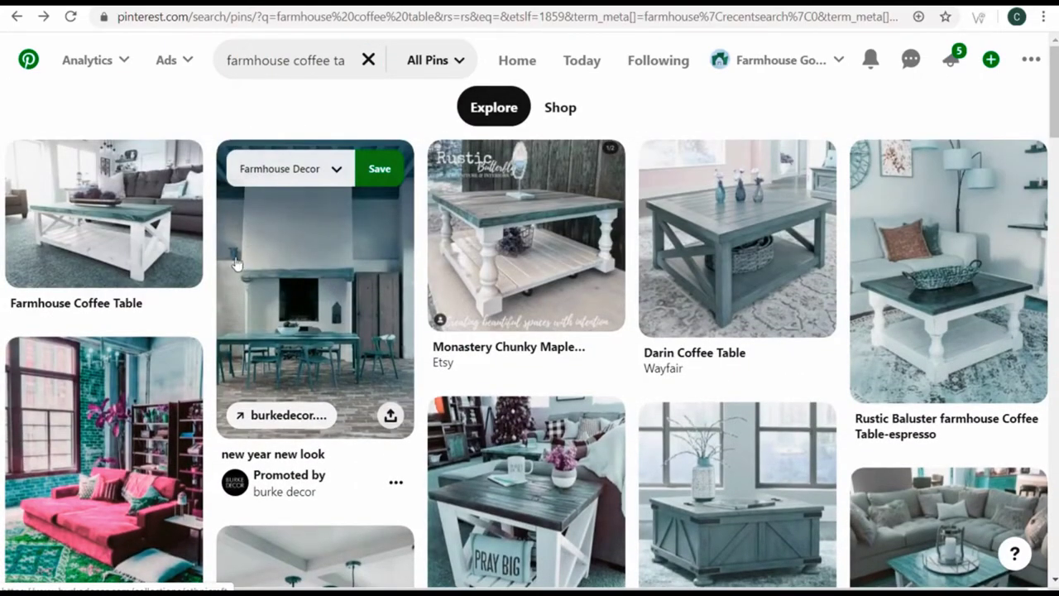
scroll(331, 385, down, 4)
scroll(333, 389, down, 5)
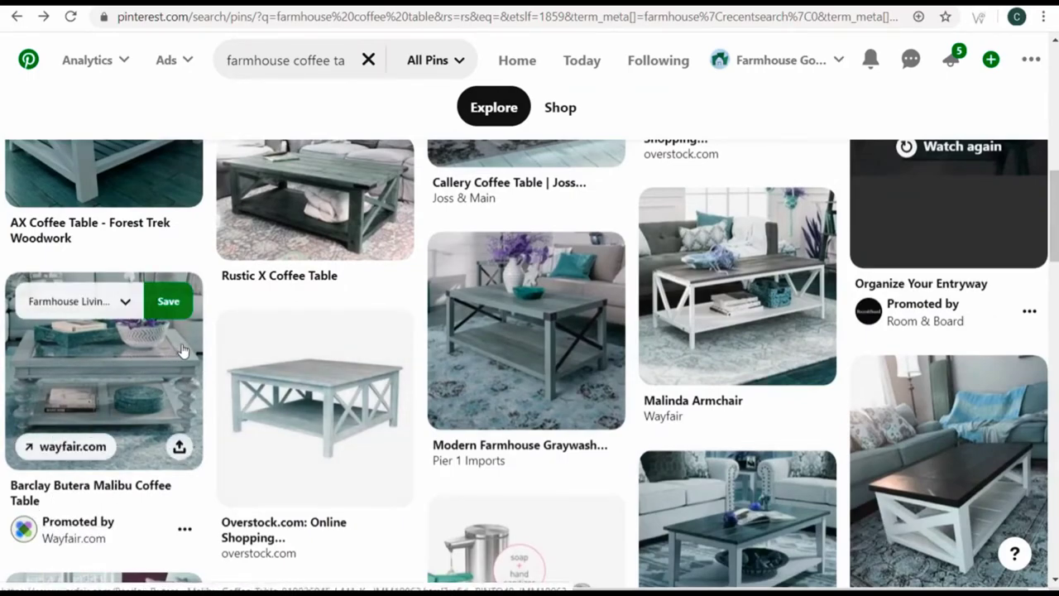
mouse_move(181, 333)
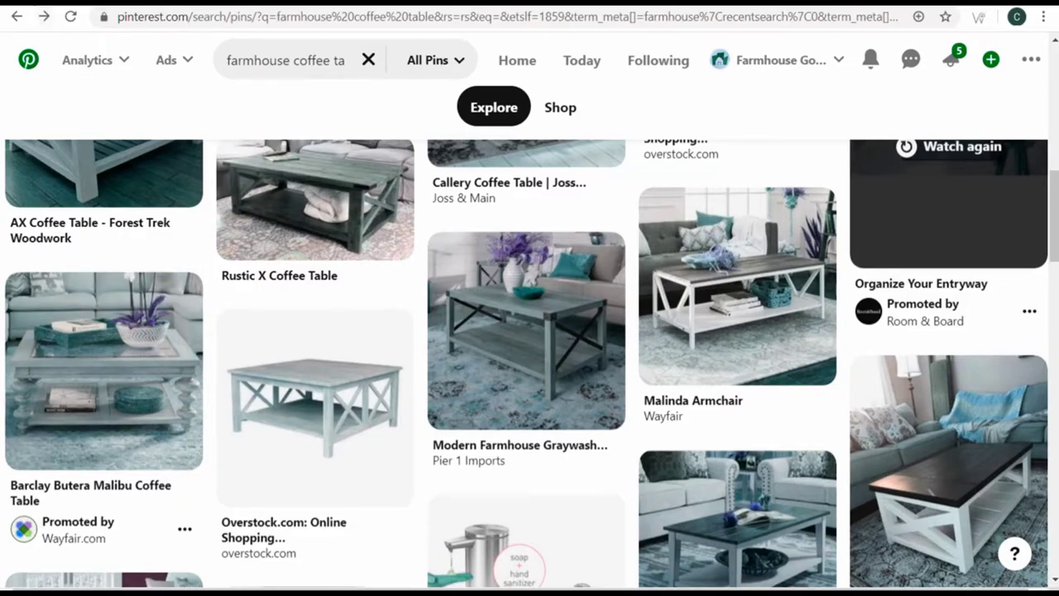
click(44, 17)
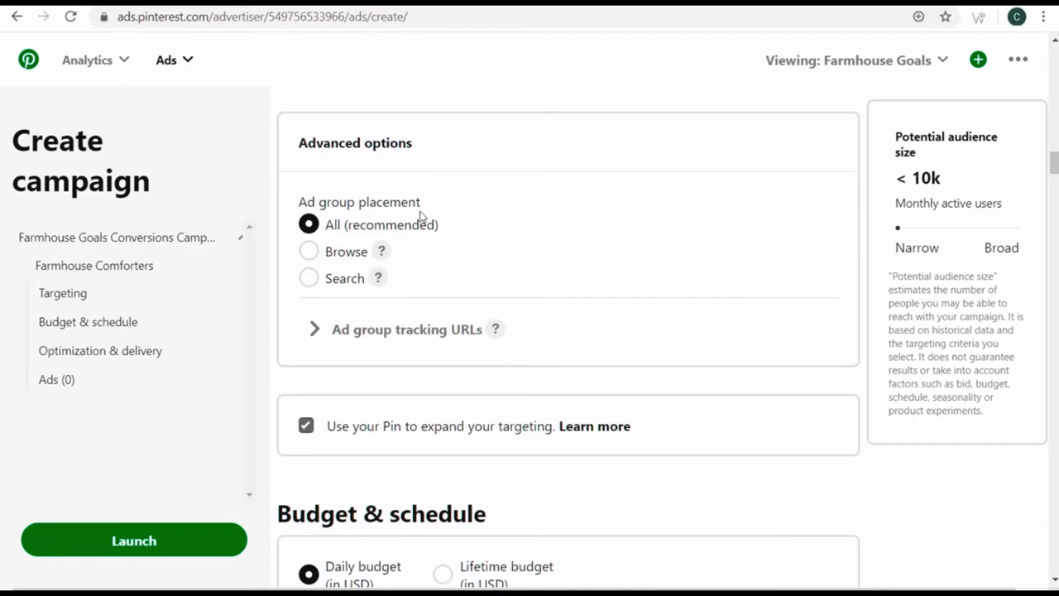
Expand the ad group tracking URLs, inspect the event type choices and collapse the section with no URL entered
click(342, 332)
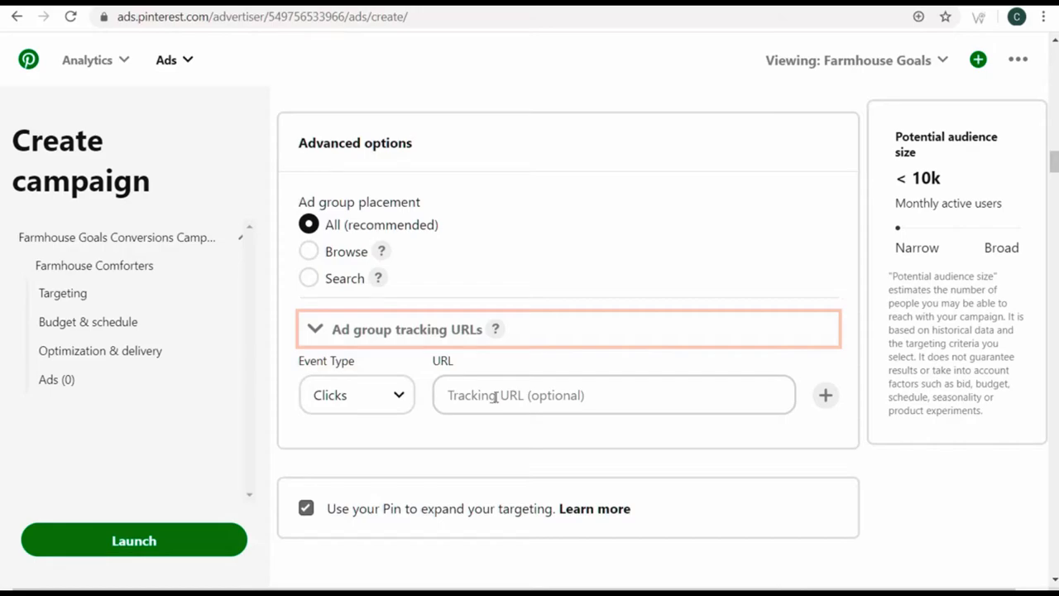
click(364, 411)
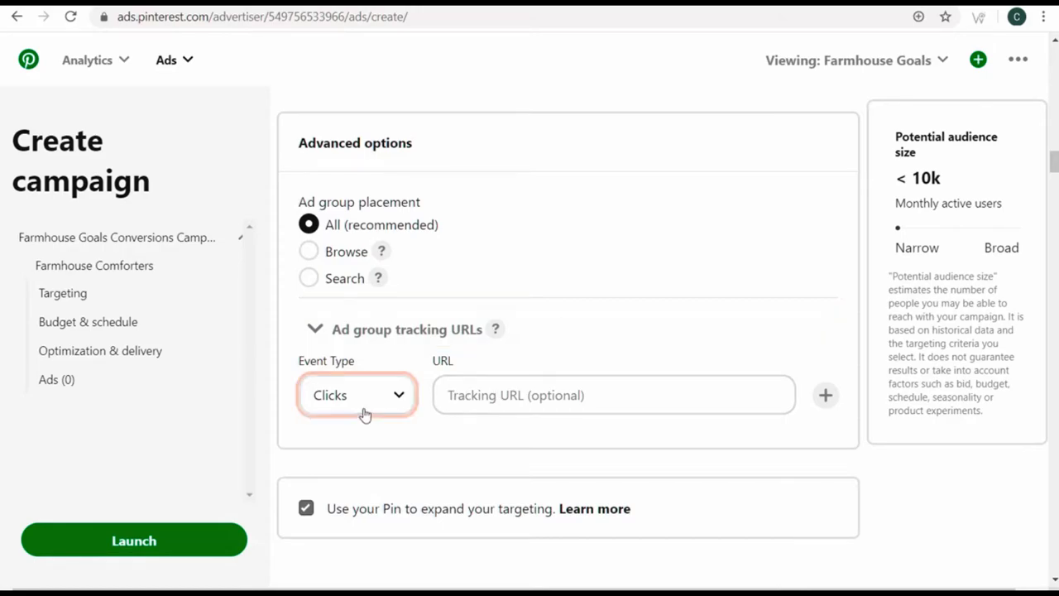
click(370, 429)
click(311, 329)
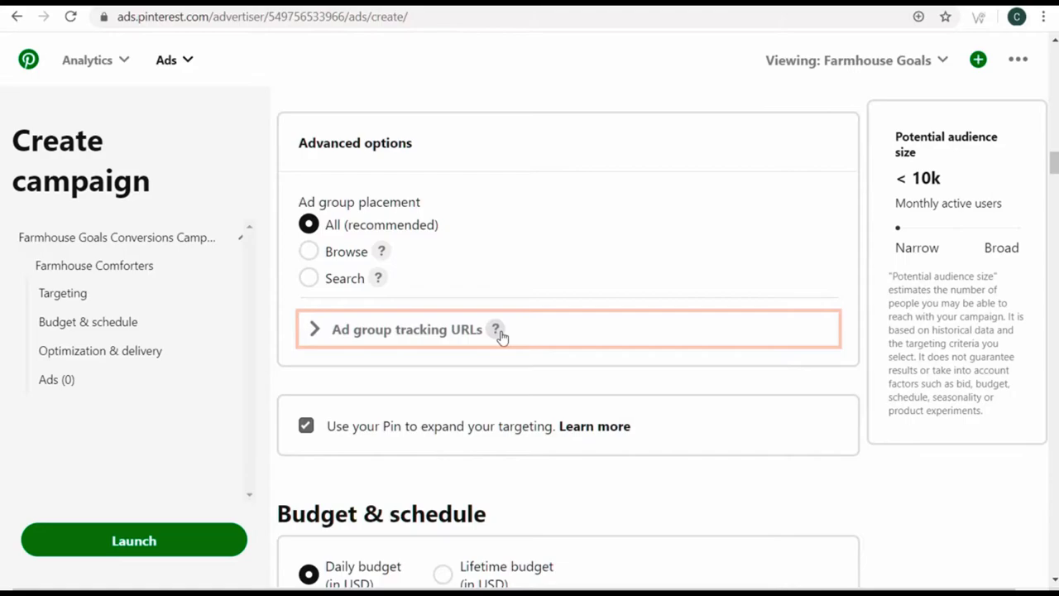
Read the help note explaining what the ad group tracking URLs are for and close it
mouse_move(501, 337)
scroll(499, 336, up, 1)
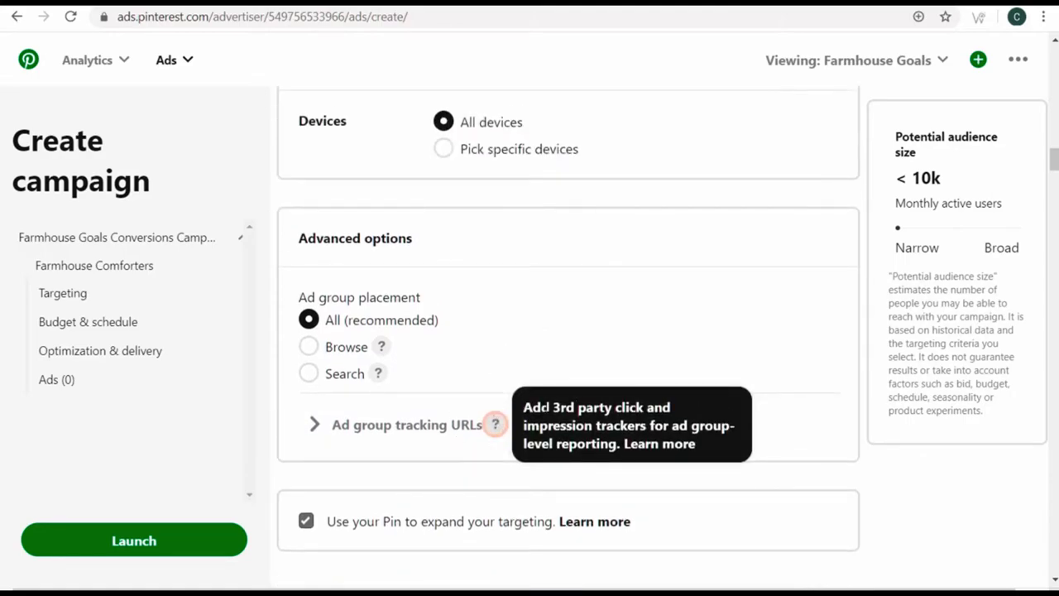
drag(546, 407, 673, 405)
click(673, 405)
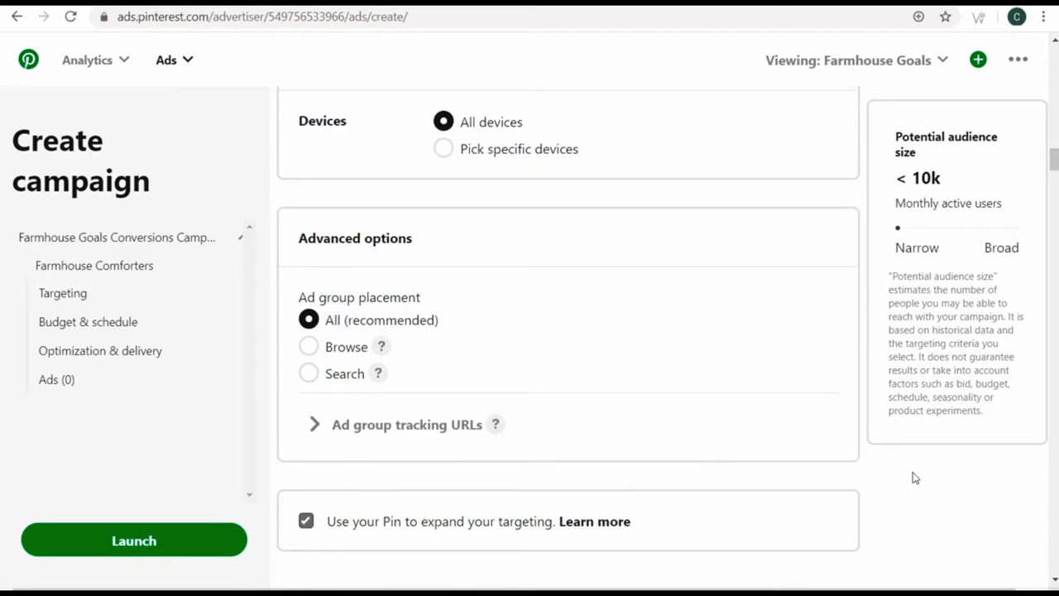
Turn off the option that uses the Pin to expand the ad group's targeting
scroll(574, 451, down, 4)
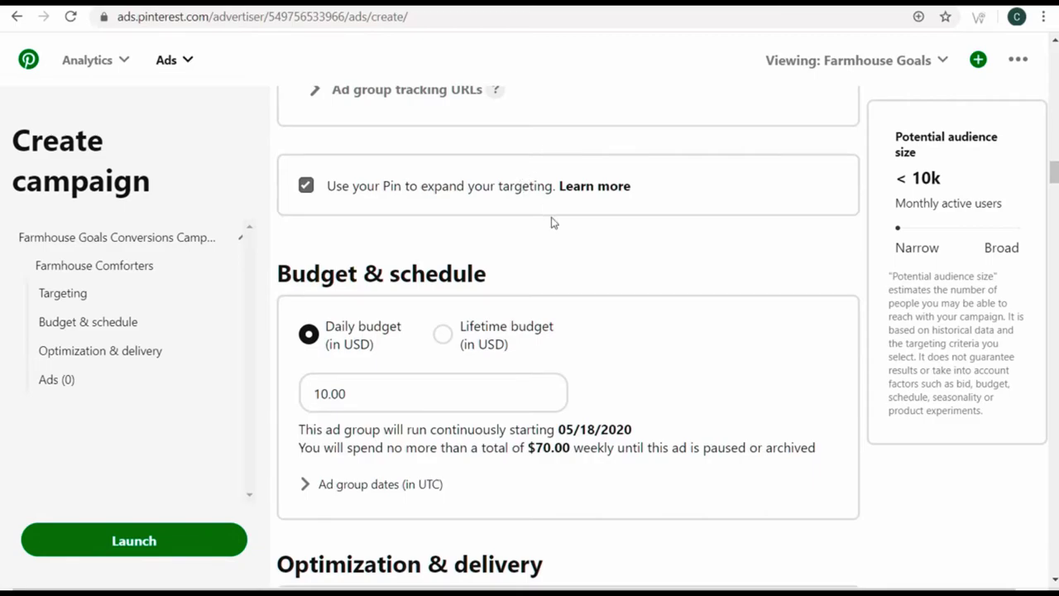
click(308, 187)
scroll(610, 213, down, 1)
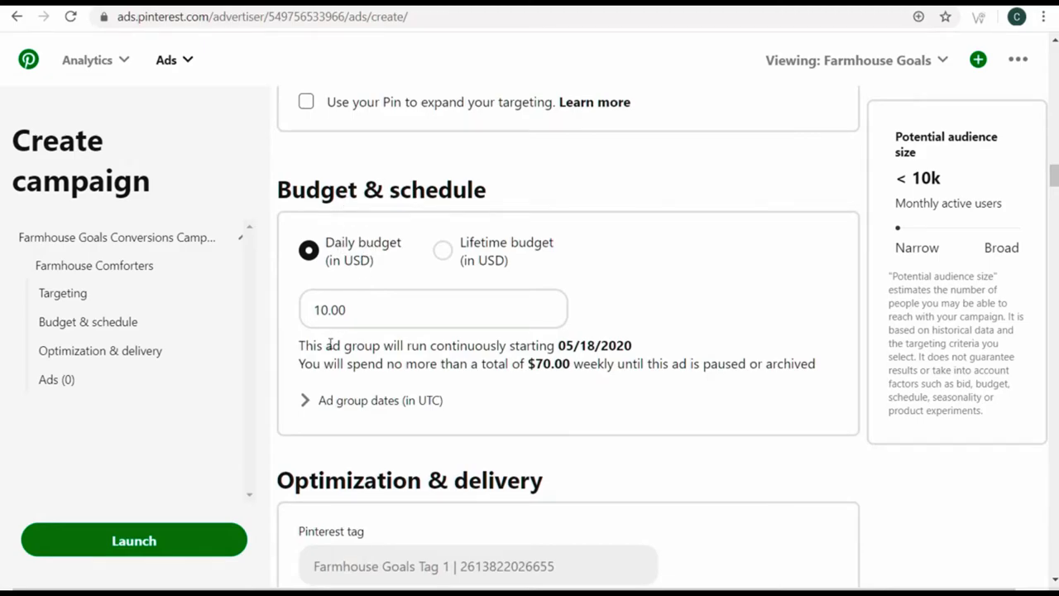
Set the ad group's daily budget to 2.00 USD
drag(329, 345, 437, 344)
click(460, 346)
triple_click(368, 318)
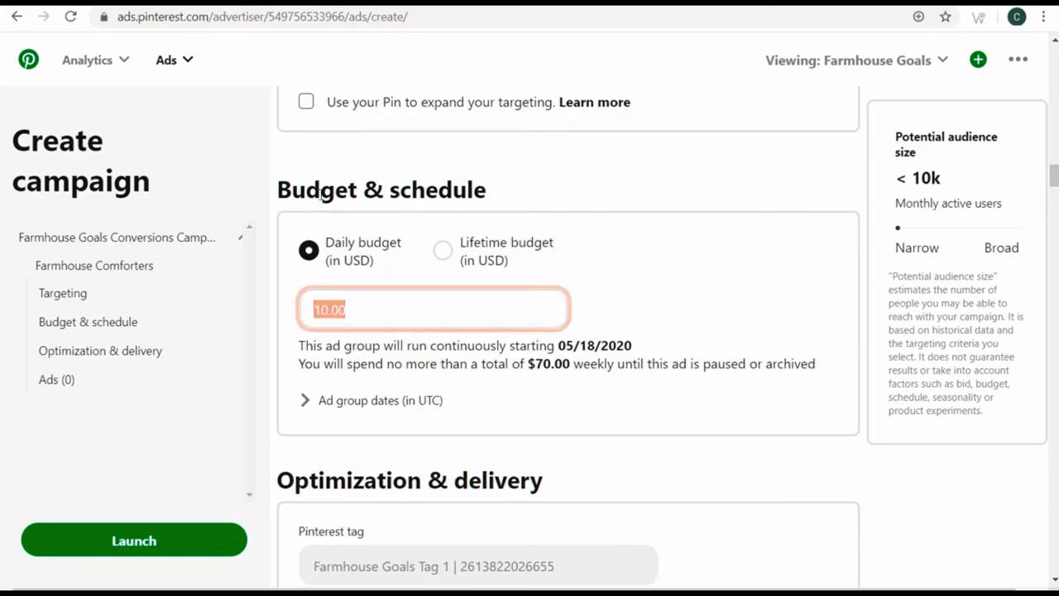
text(2.00)
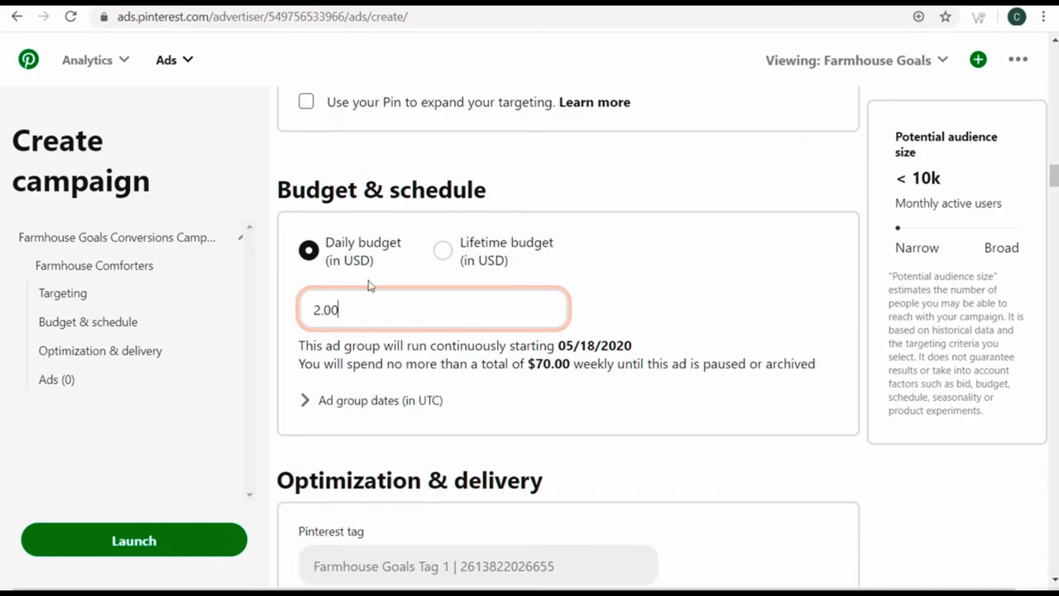
Try a daily budget of 20.00 USD and return it to 2.00 USD
drag(369, 315, 263, 319)
text(20.00)
drag(364, 316, 287, 309)
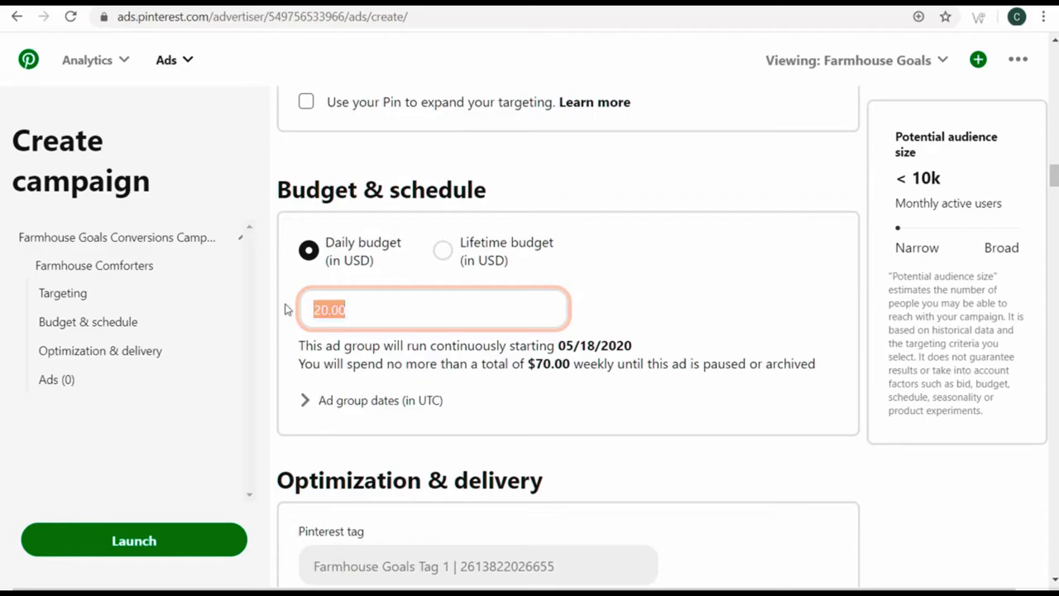
text(2.00)
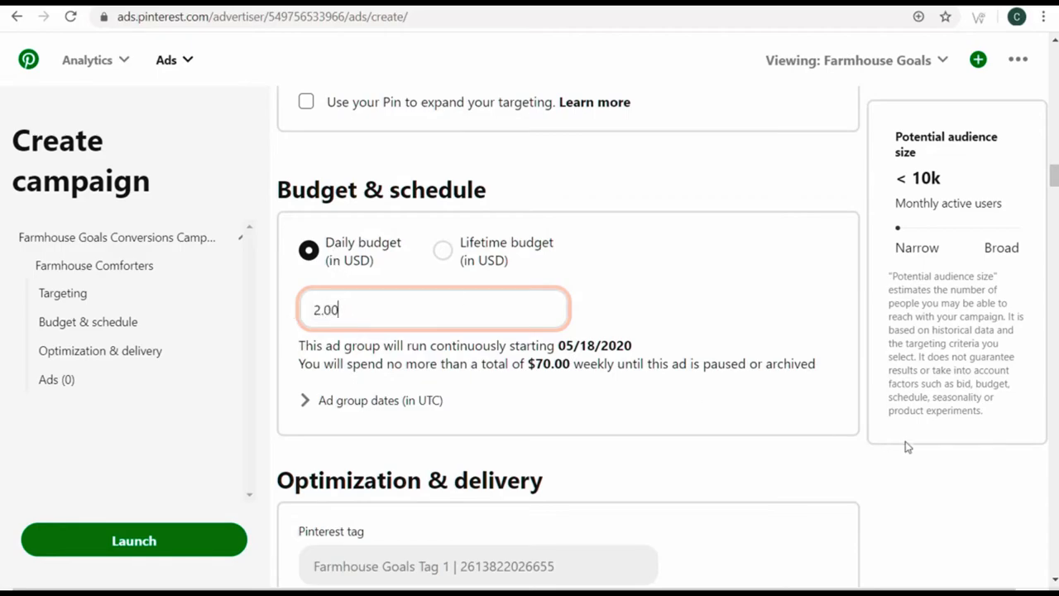
click(904, 442)
Expand the ad group dates to inspect the start and optional end date, and collapse them again
click(305, 405)
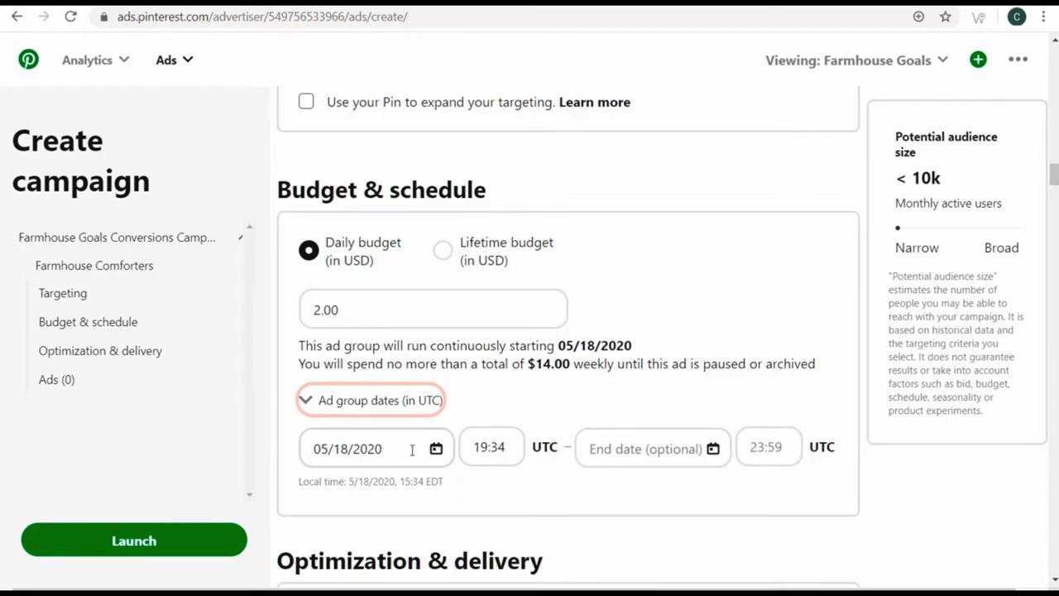
click(368, 405)
Set the target average cost-per-action for the Lead conversion event to 0.50 USD
scroll(706, 385, down, 4)
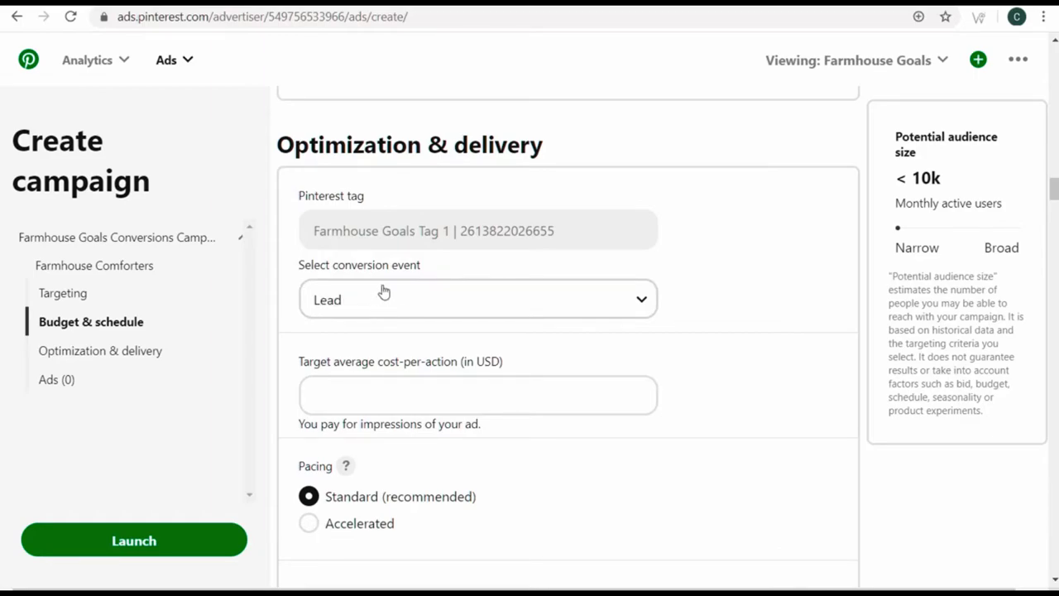
scroll(748, 287, down, 1)
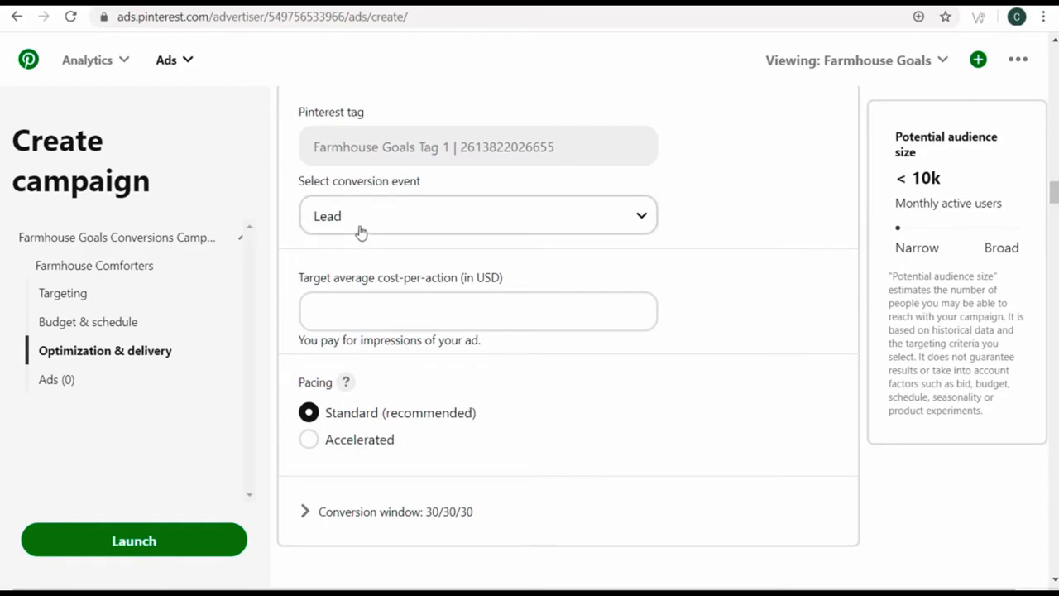
click(307, 300)
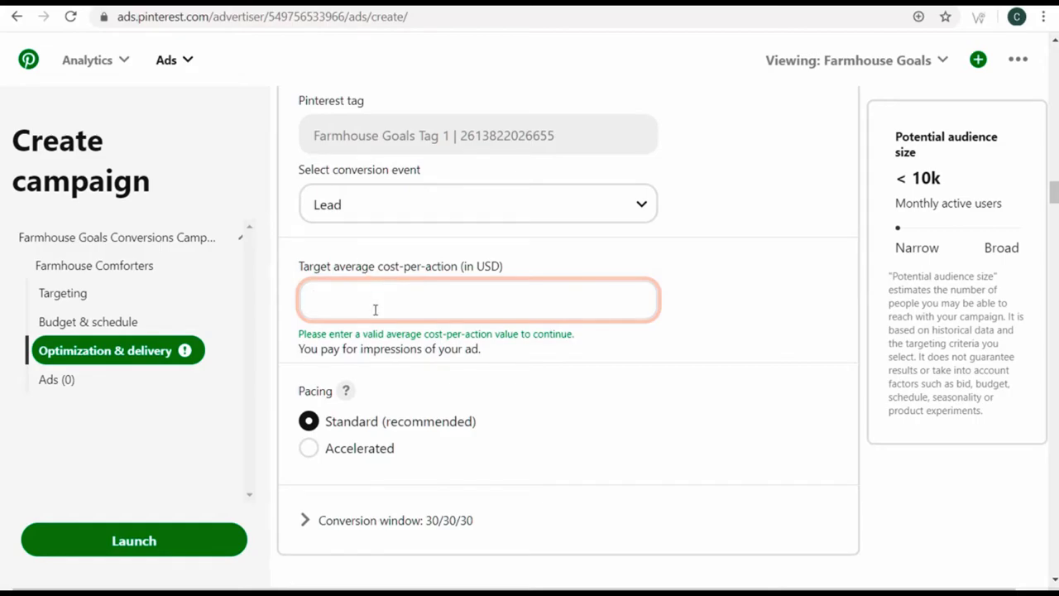
text(0.50)
click(702, 293)
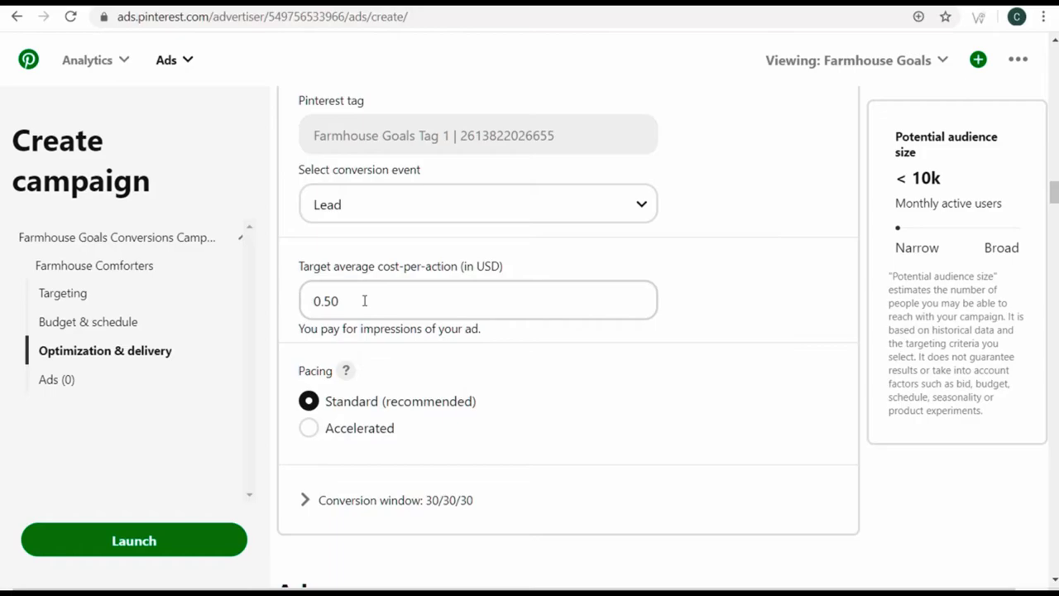
drag(335, 301, 286, 301)
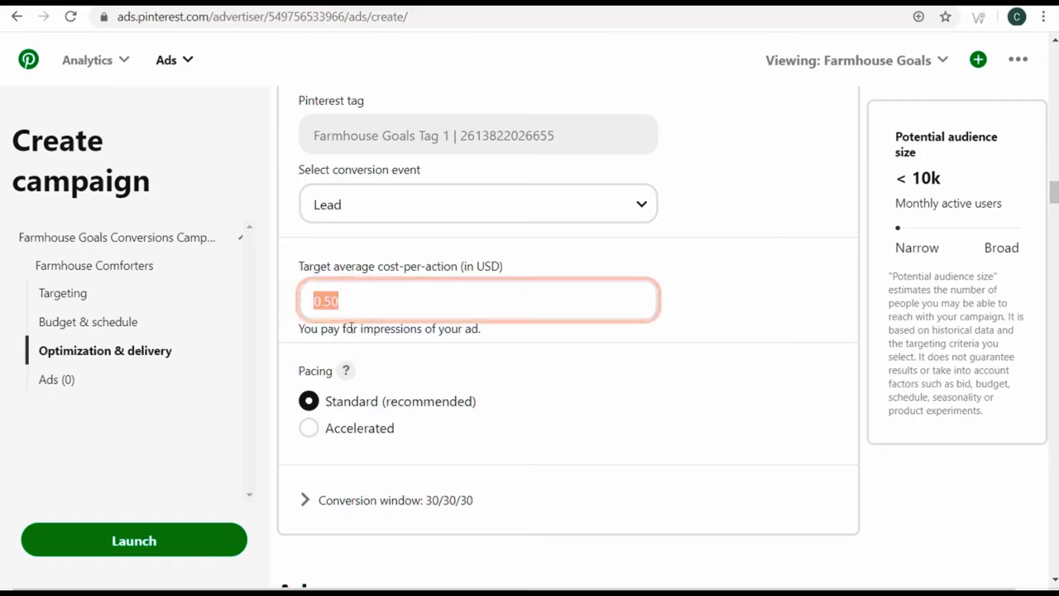
click(320, 371)
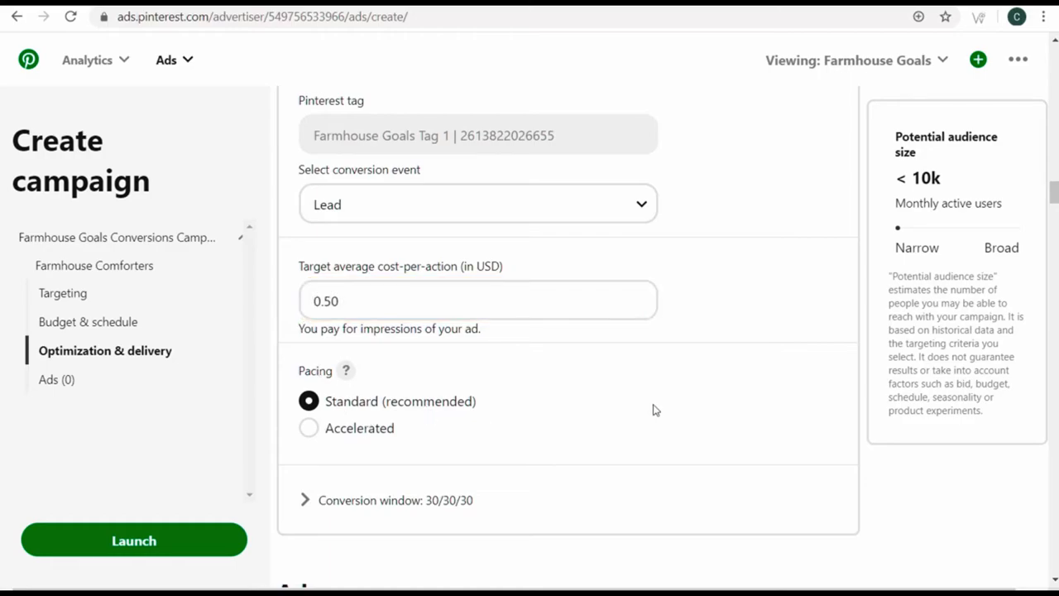
Expand the conversion window and read the periods for clicks, engagements and views of the ad
scroll(654, 409, down, 4)
click(333, 166)
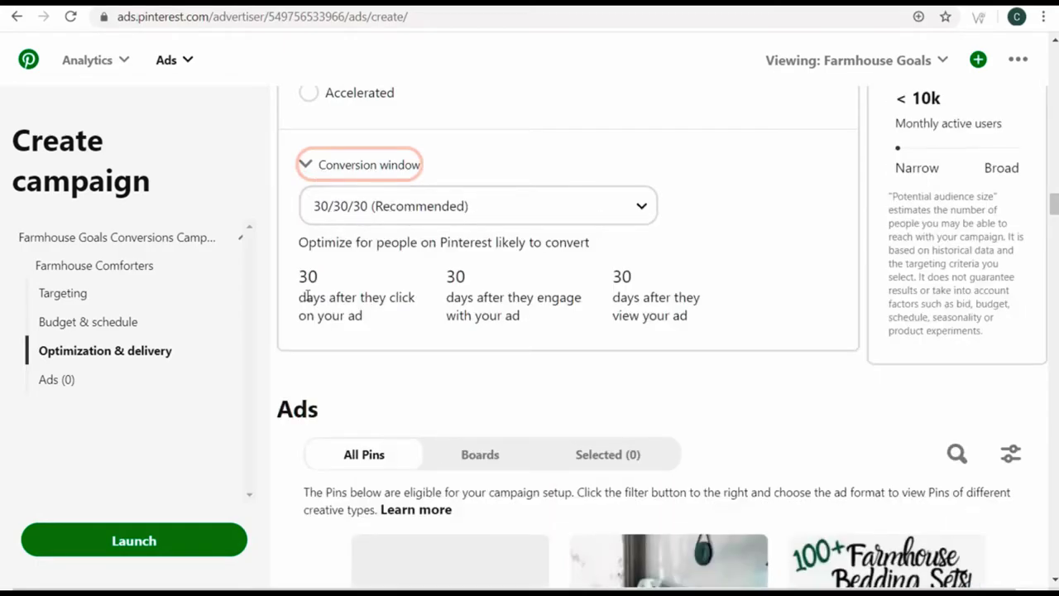
triple_click(331, 277)
click(373, 291)
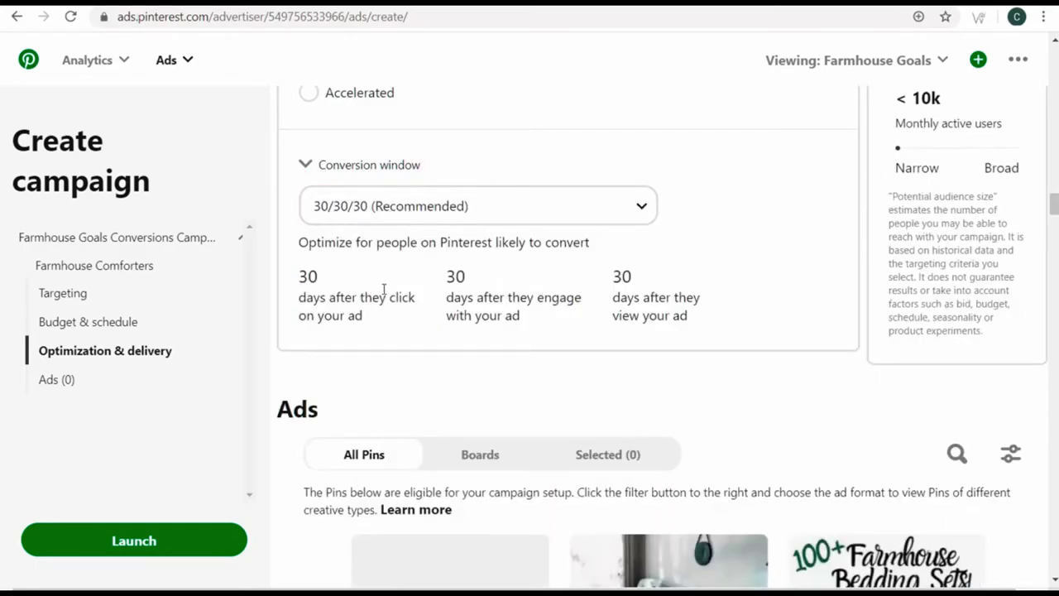
drag(455, 276, 554, 298)
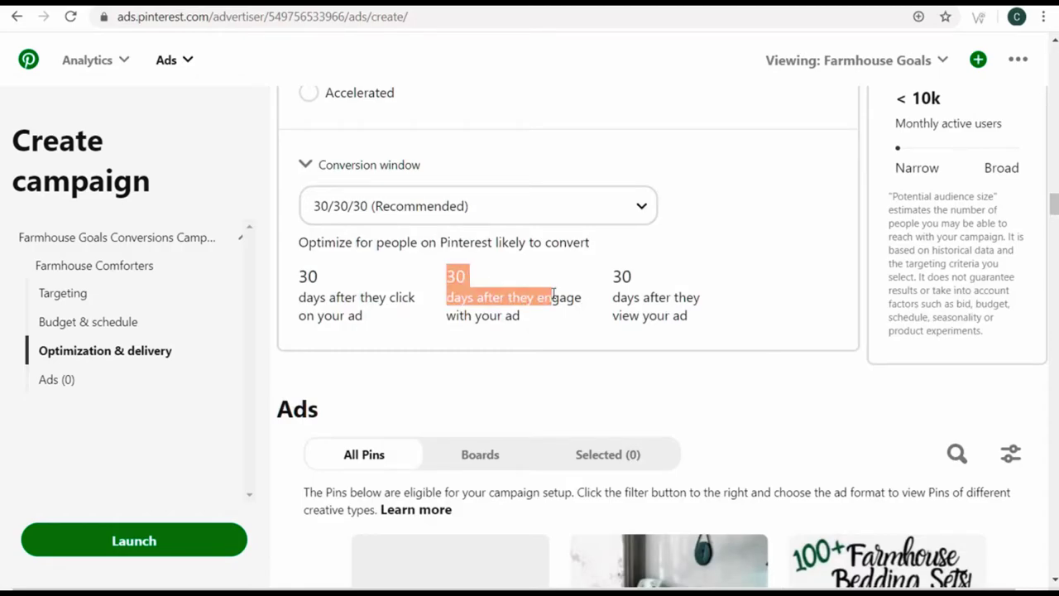
click(577, 296)
double_click(619, 279)
drag(636, 287, 732, 320)
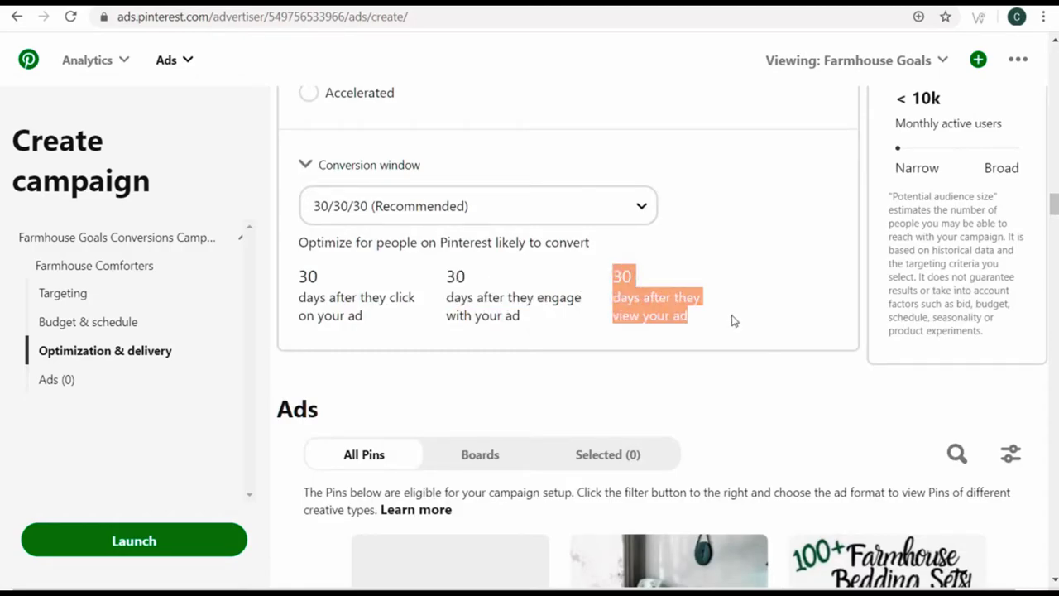
click(732, 320)
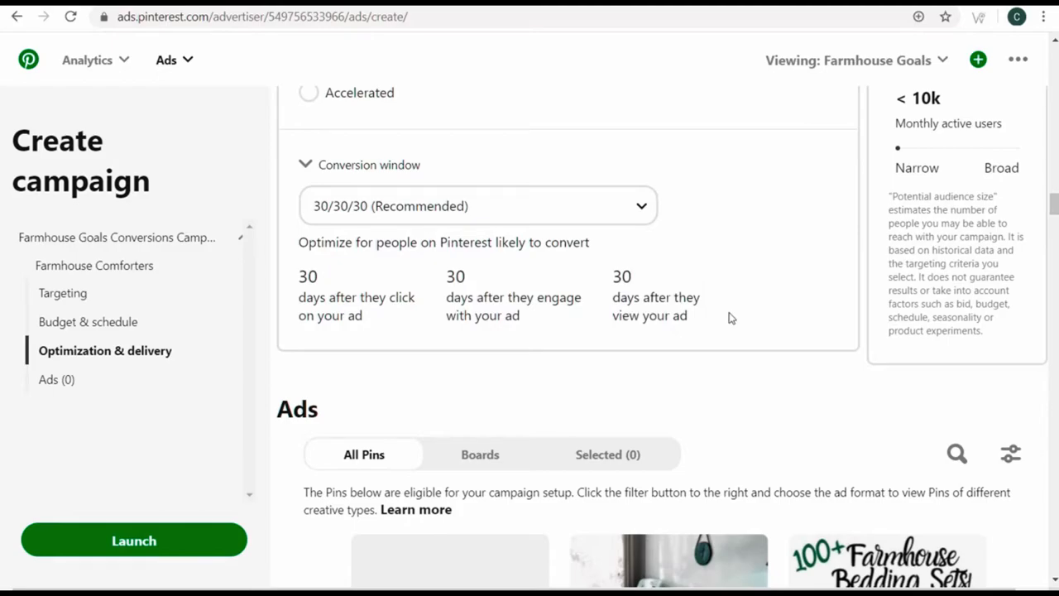
Show the boards in the Ads section and open the Farmhouse Comforters board to see its Pins
scroll(579, 322, down, 1)
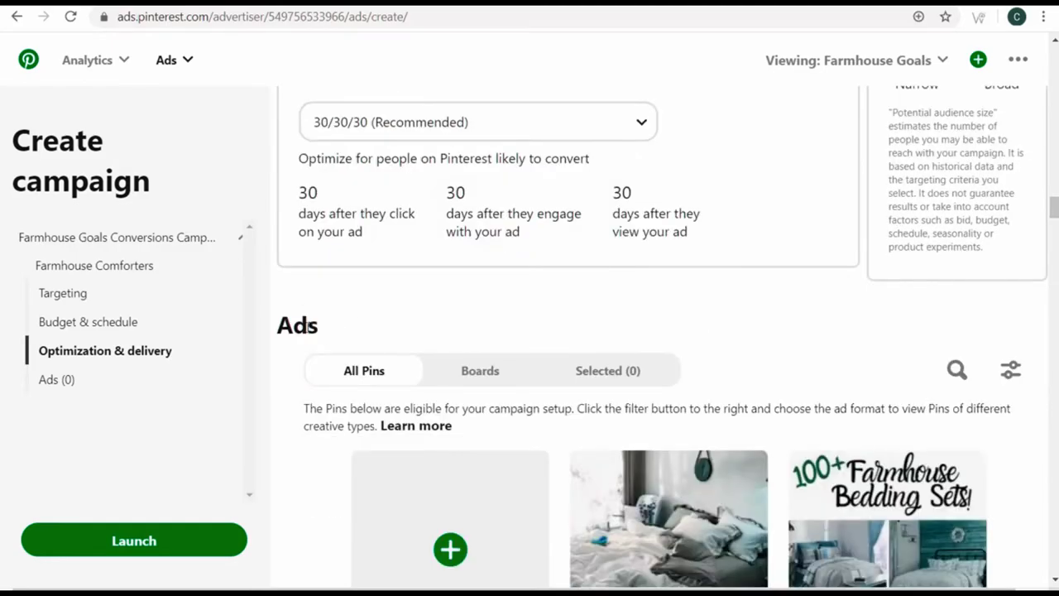
scroll(296, 428, down, 2)
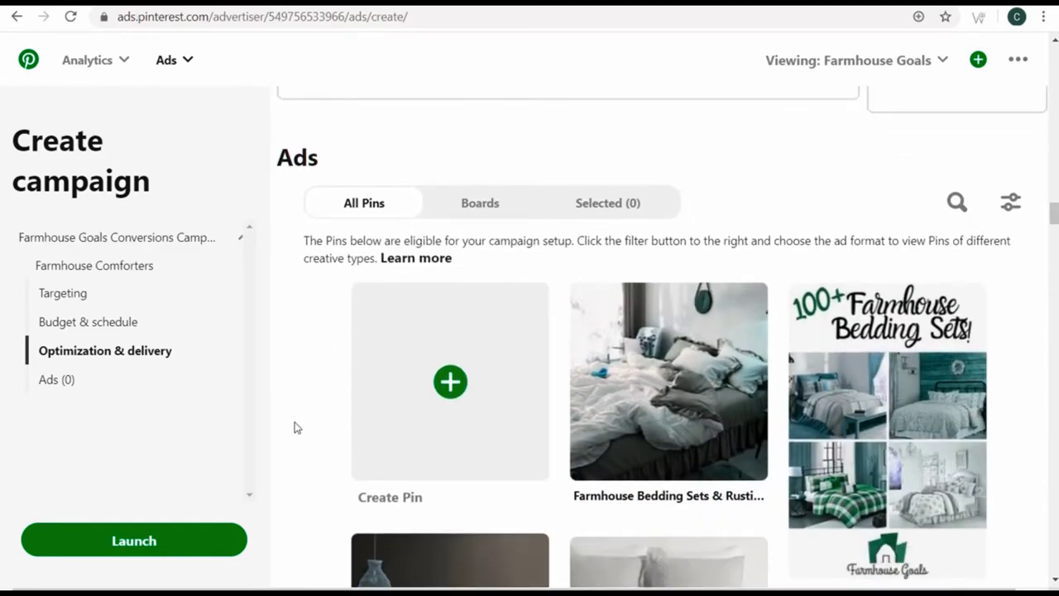
scroll(296, 423, down, 1)
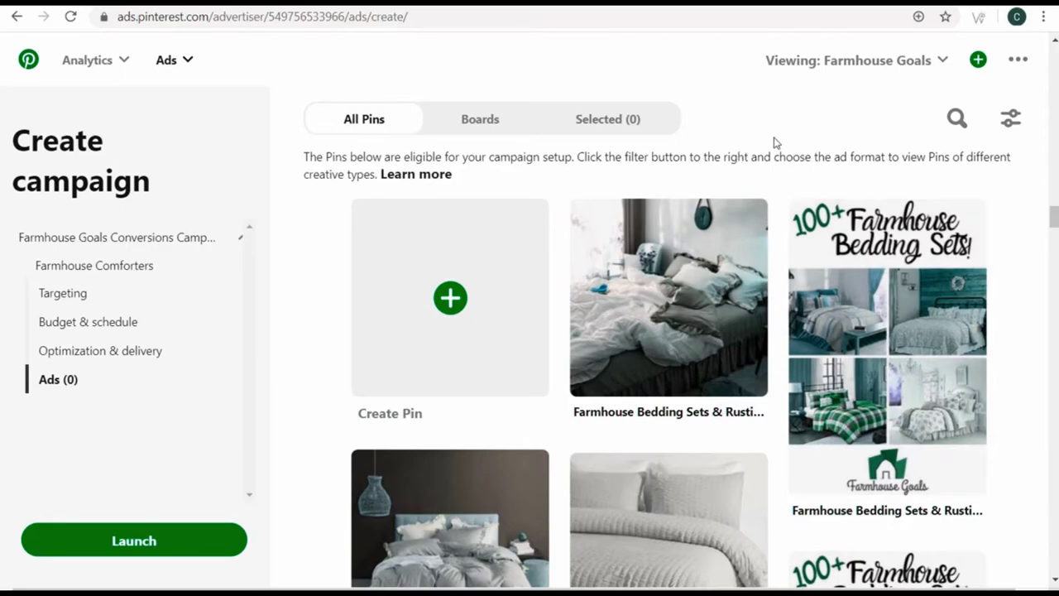
click(476, 128)
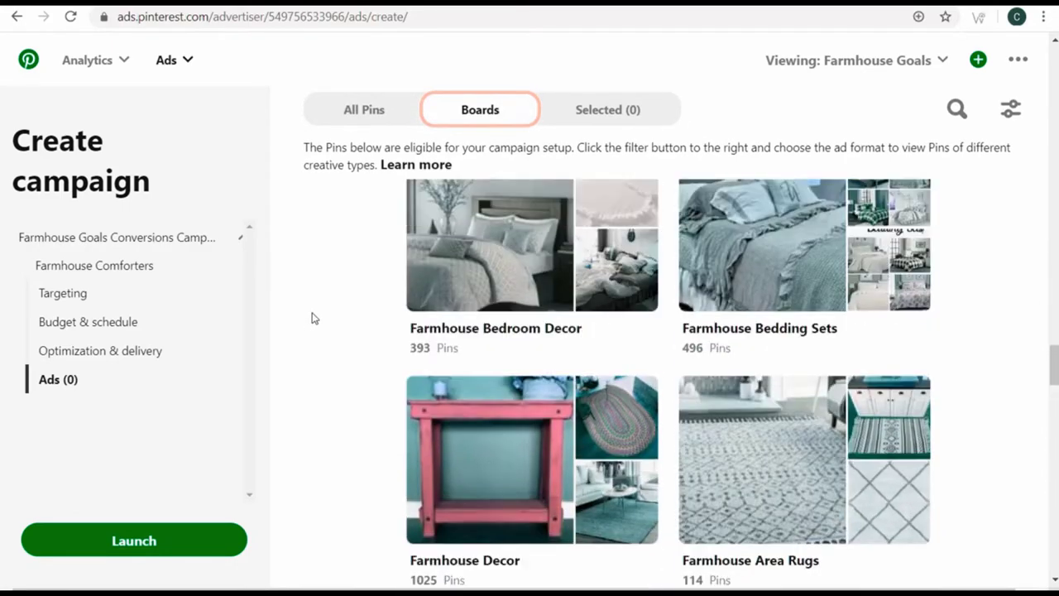
scroll(318, 339, up, 1)
scroll(809, 454, down, 5)
click(791, 411)
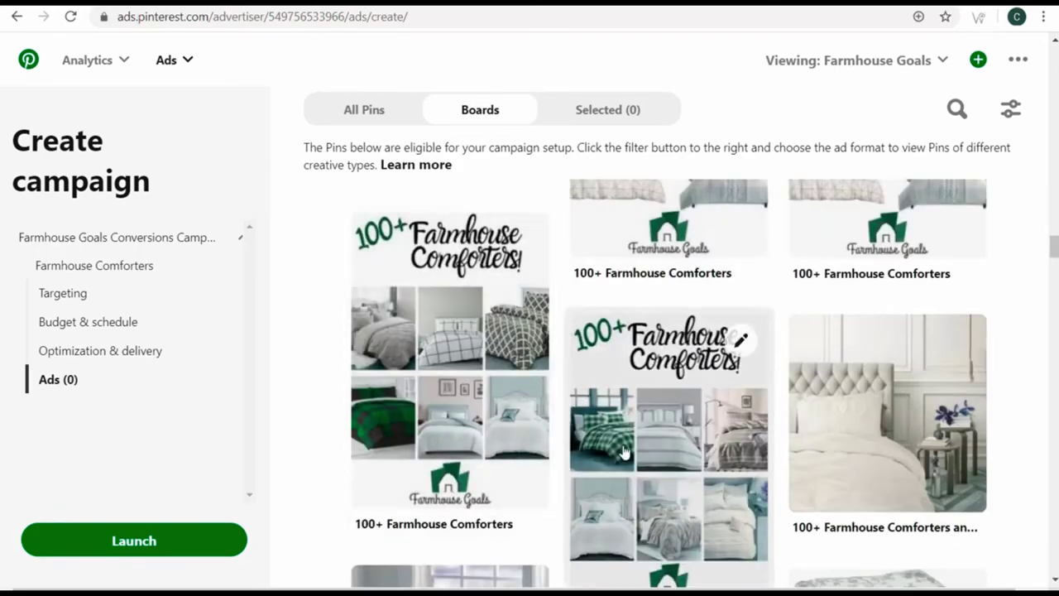
Open a 100+ Farmhouse Comforters Pin for editing and examine the UTM tracking parameters in its website link
click(520, 240)
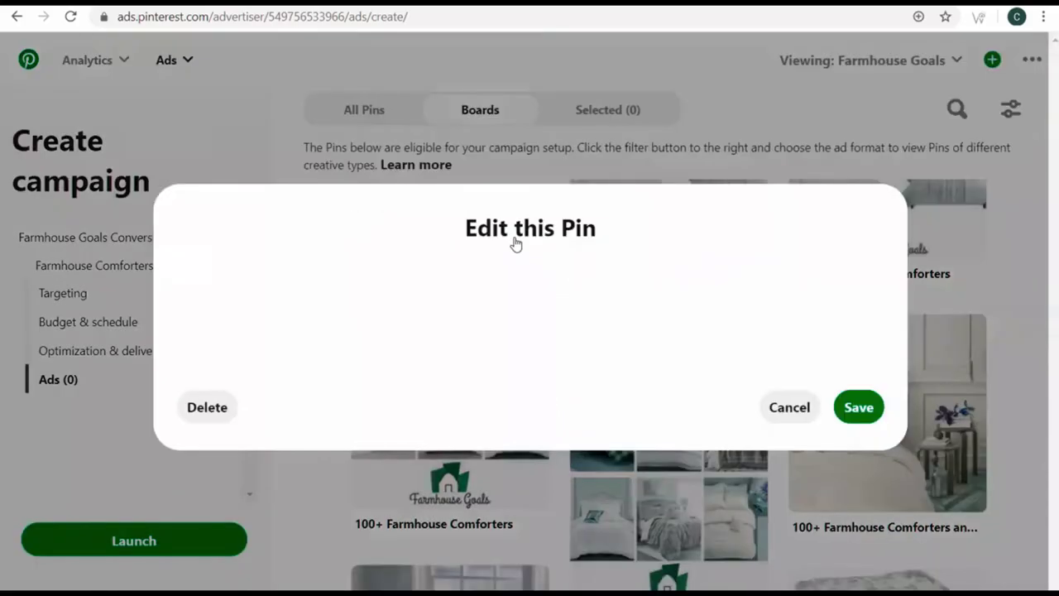
click(524, 439)
drag(524, 439, 606, 442)
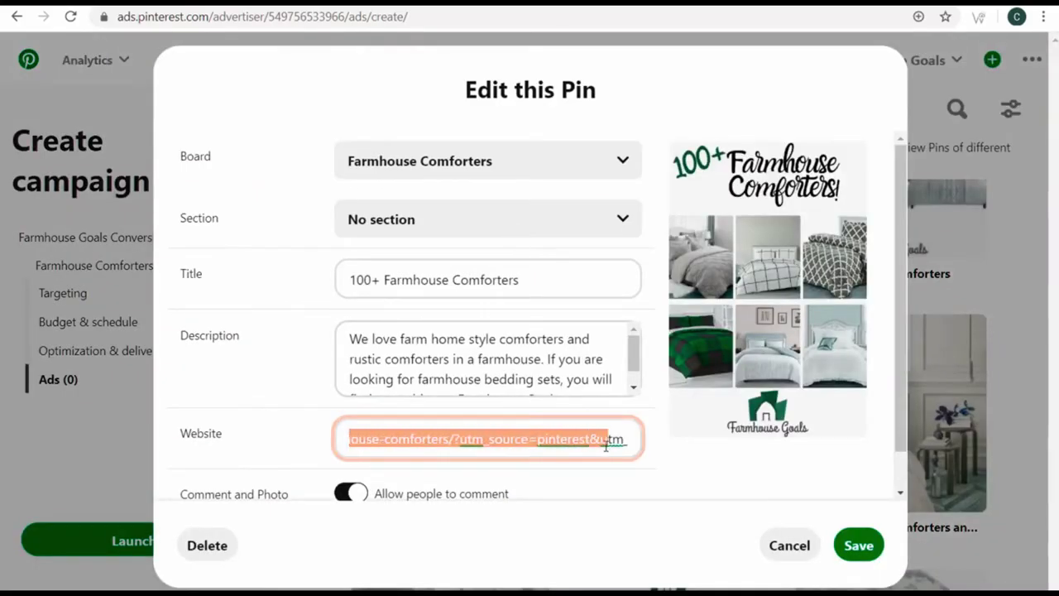
click(557, 440)
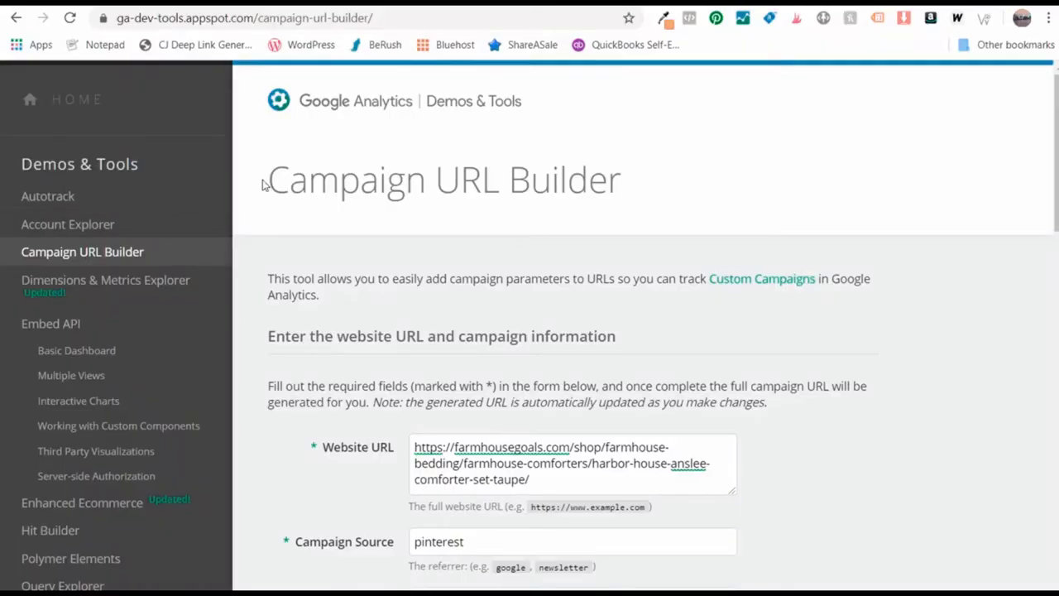
Examine the website URL, campaign source and campaign medium fields in the Google Analytics Campaign URL Builder
drag(265, 180, 649, 175)
click(666, 174)
scroll(905, 236, down, 3)
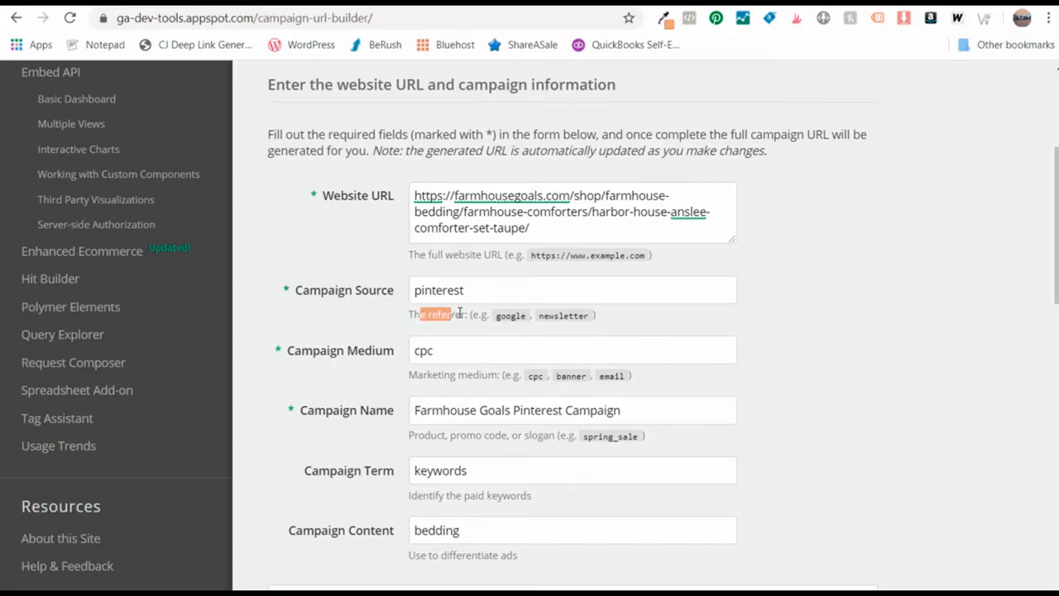
drag(411, 375, 490, 375)
Change the campaign name in the URL builder to Farmhouse Goals Conversions Campaign
scroll(898, 383, down, 1)
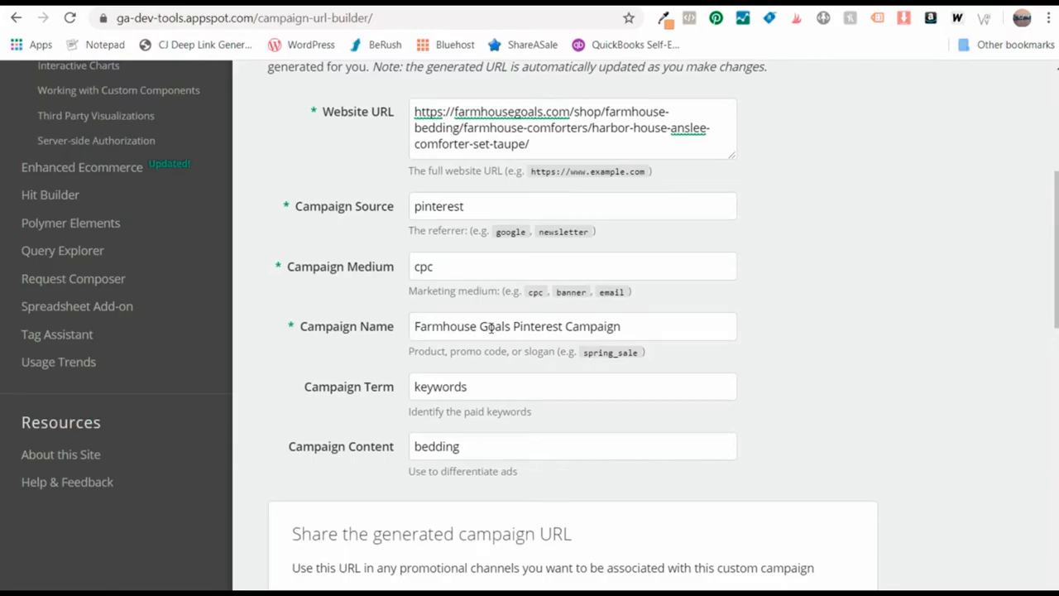
double_click(535, 327)
text(Conversions)
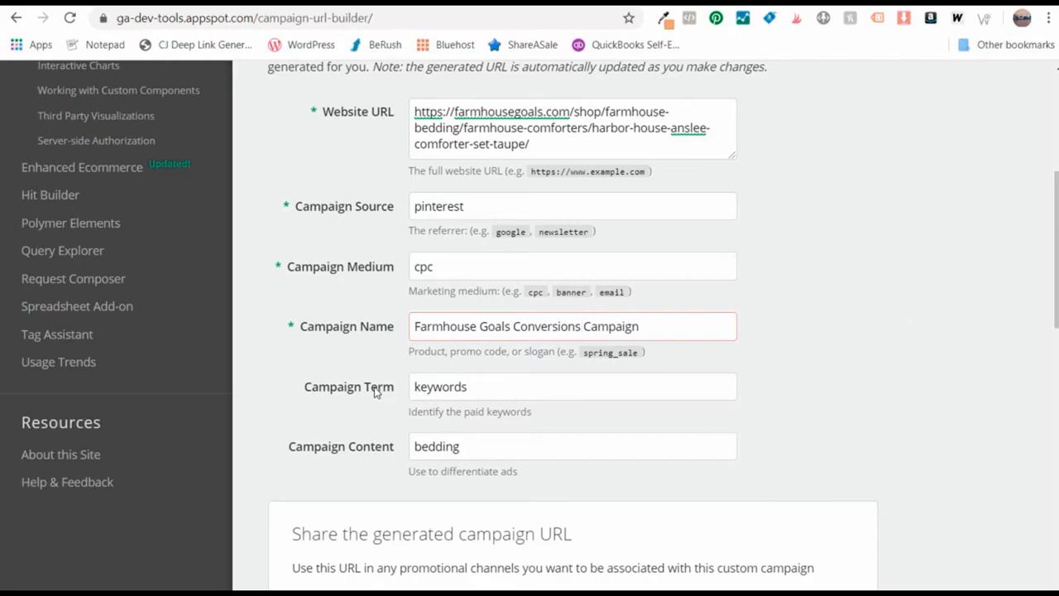
Replace the campaign term in the URL builder with remarketing
drag(335, 392, 373, 389)
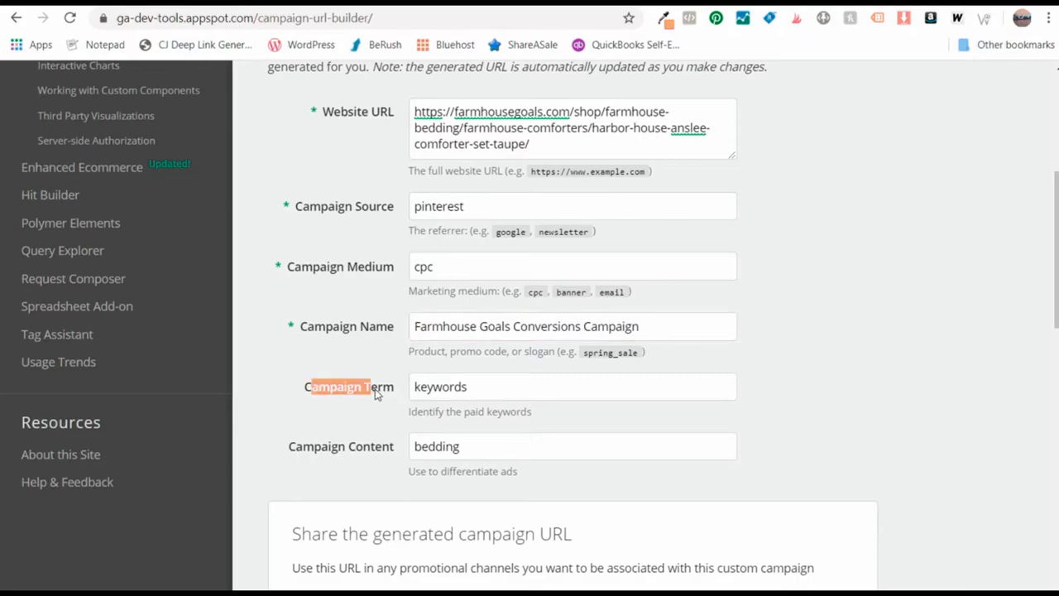
drag(477, 385, 398, 388)
text(interests)
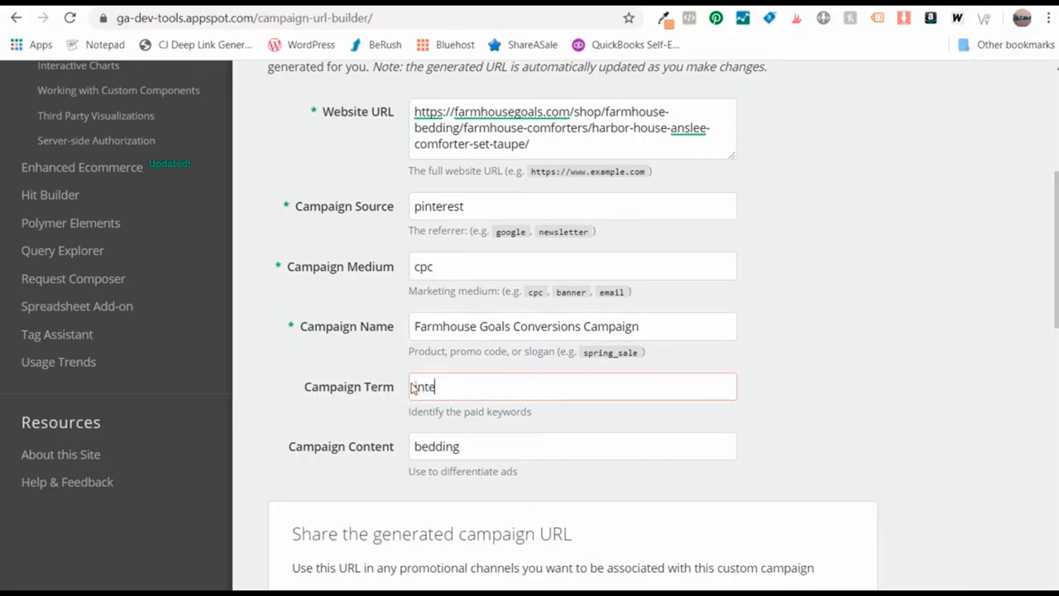
key(ctrl+a)
key(BackSpace)
text(remarketing)
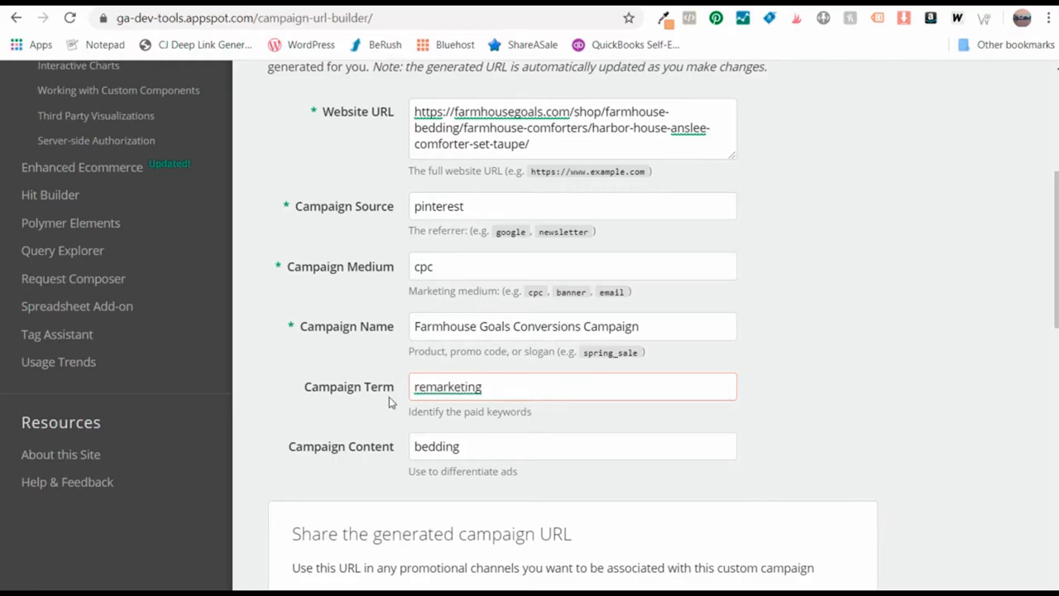
Set the campaign term to "keywords" and the campaign content to "comforters"
drag(517, 386, 378, 390)
text(keywords)
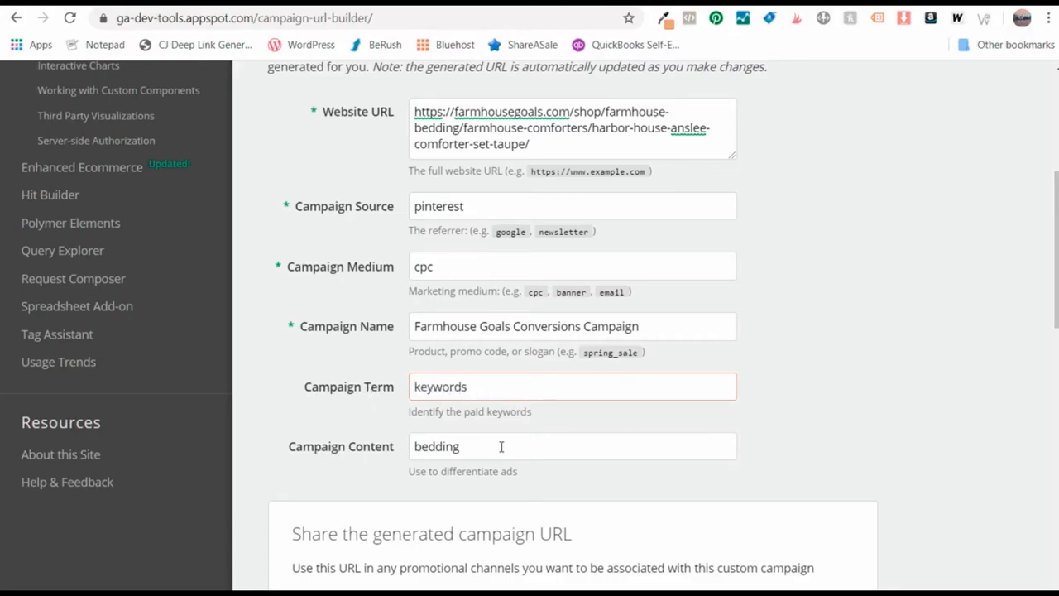
drag(501, 445, 411, 441)
text(comforters/)
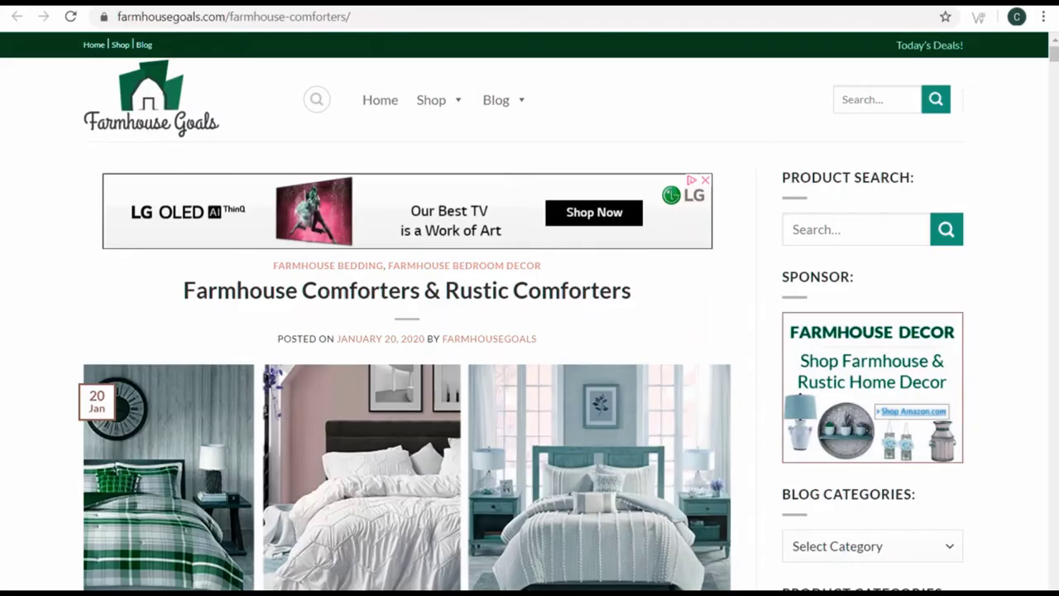
click(249, 25)
key(ctrl+c)
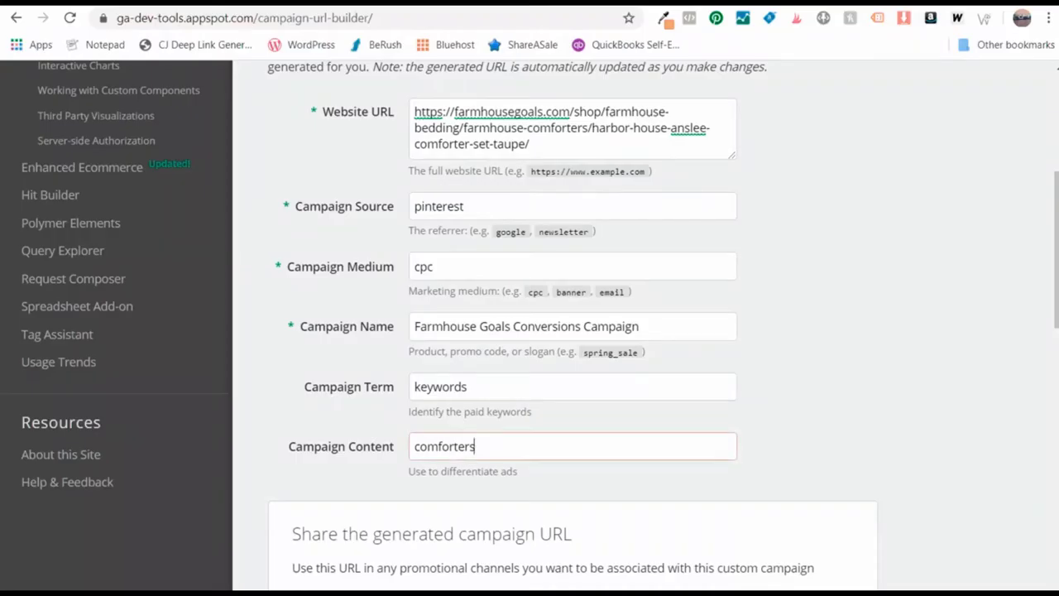
drag(548, 144, 403, 98)
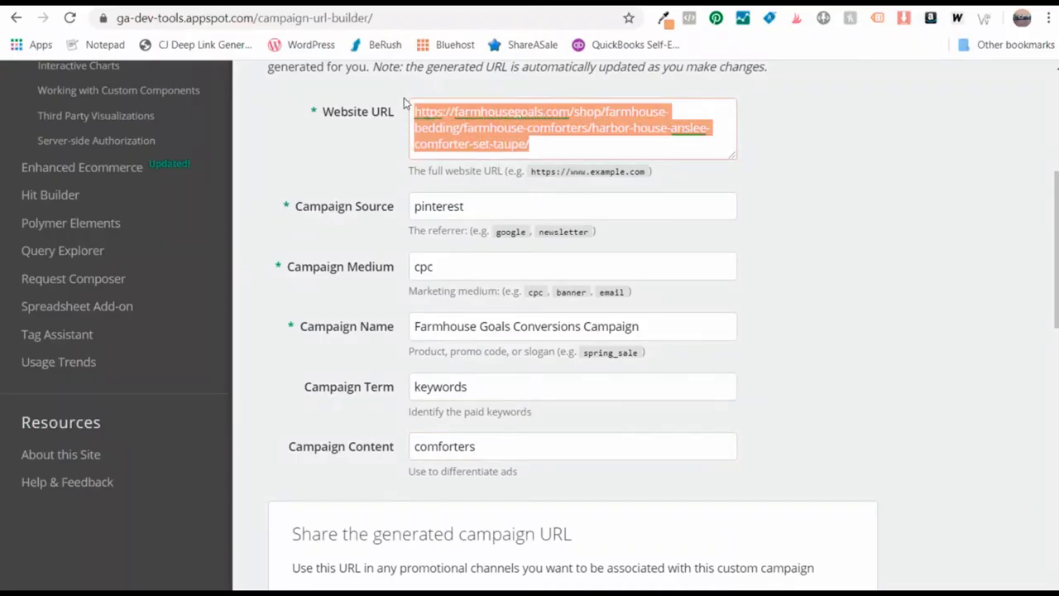
key(ctrl+v)
click(858, 205)
scroll(855, 204, down, 3)
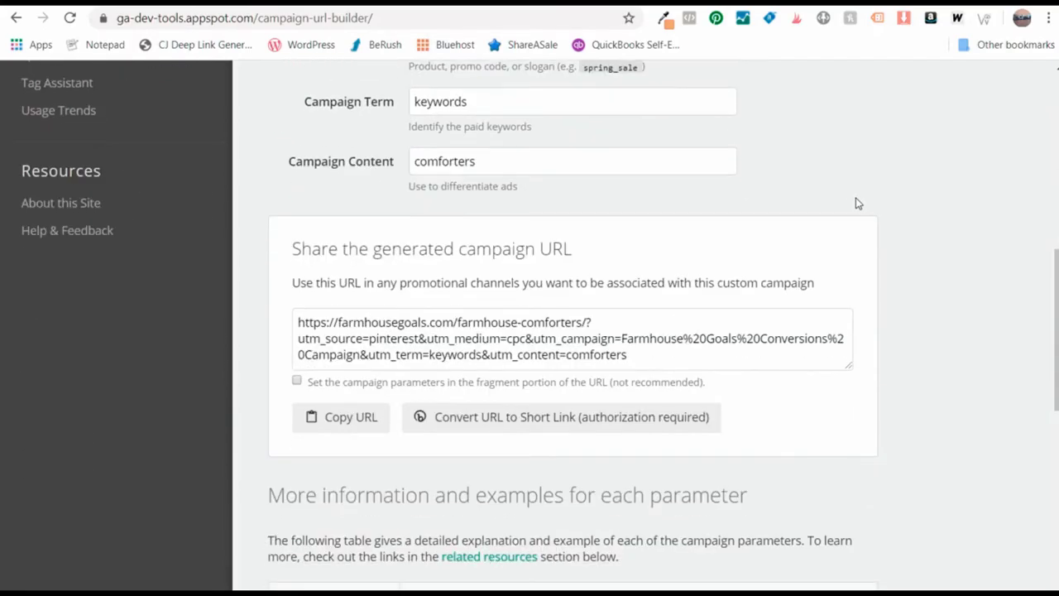
Copy the generated campaign URL and replace the website link of the six-photo "100+ Farmhouse Comforters" Pin in Pinterest with it
drag(298, 322, 753, 339)
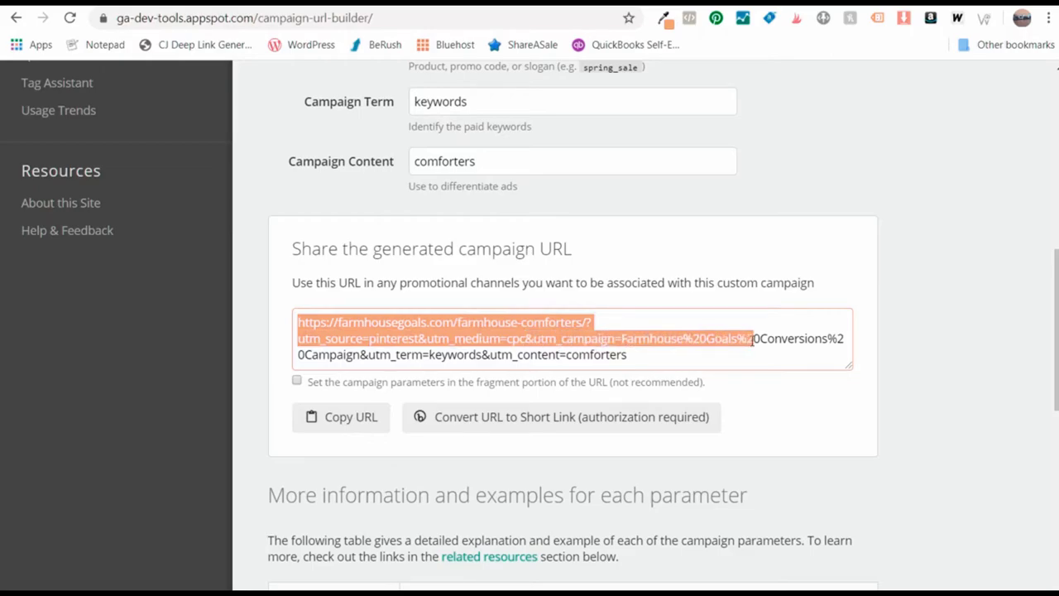
click(353, 417)
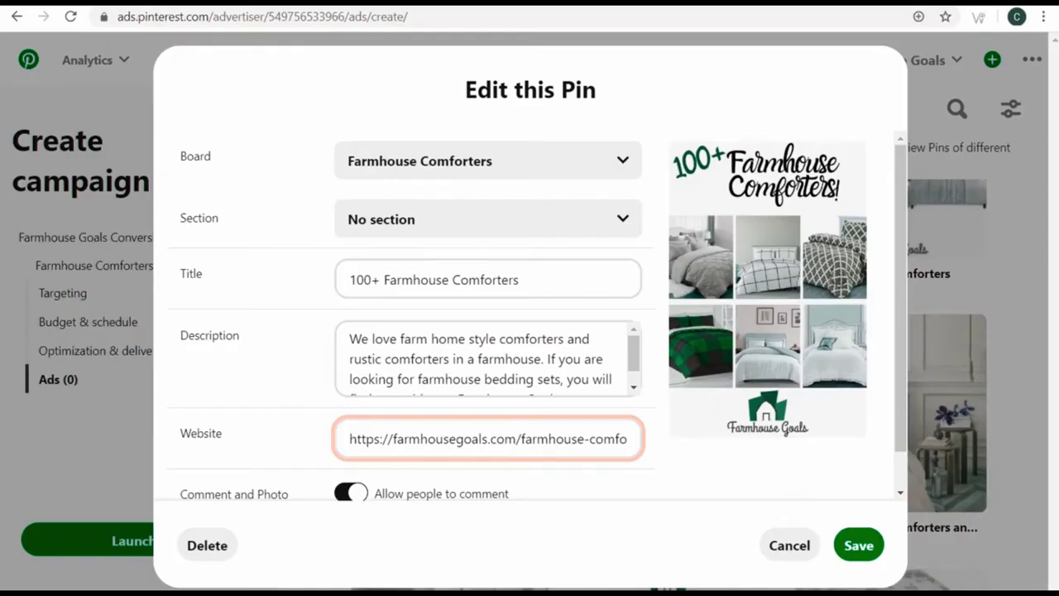
triple_click(454, 441)
key(ctrl+v)
drag(523, 438, 300, 433)
drag(420, 428, 352, 432)
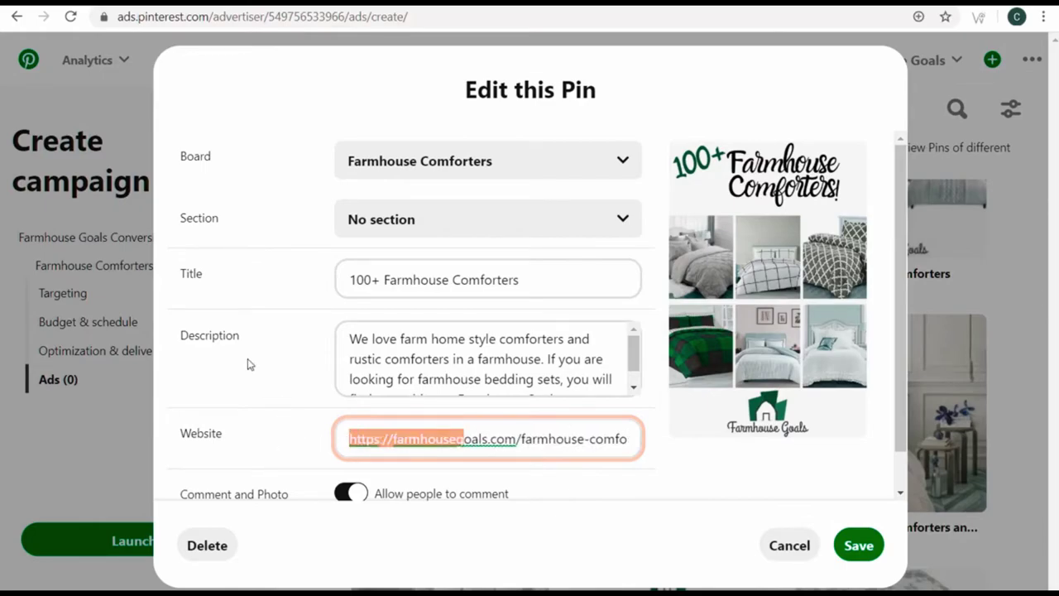
click(520, 439)
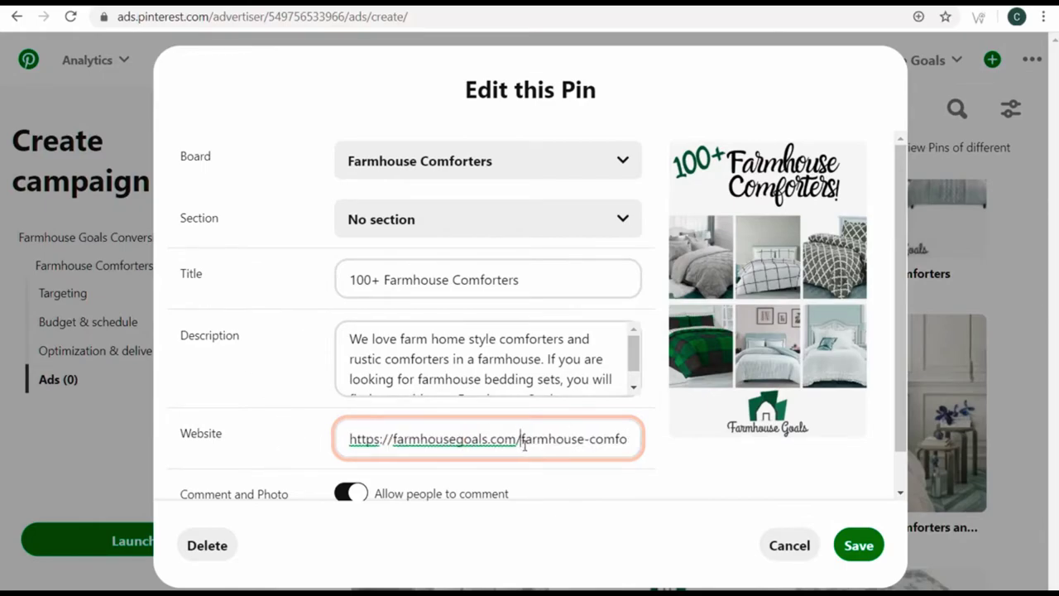
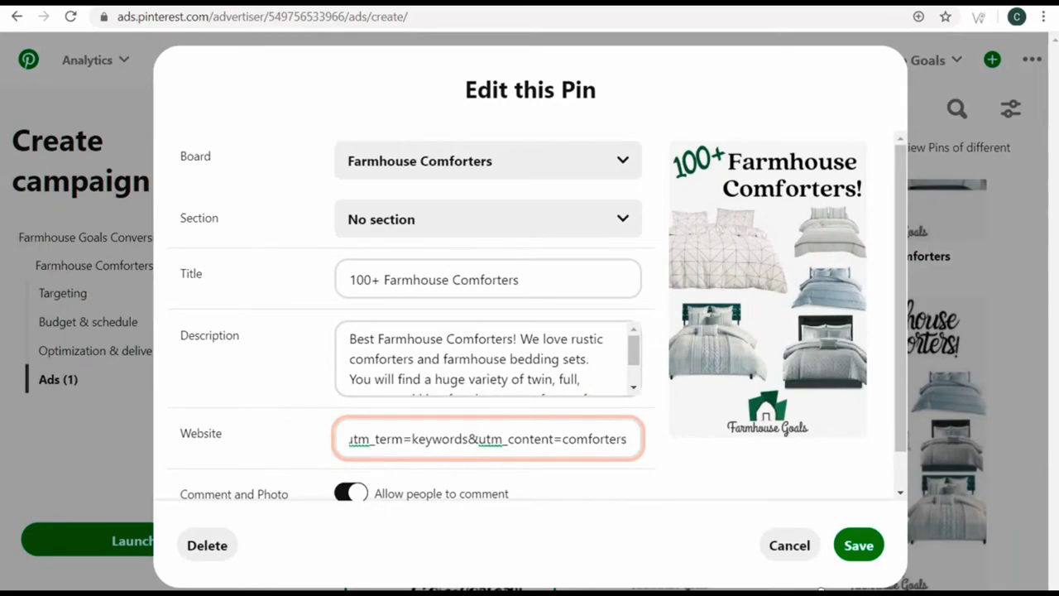
Save the tracking URL on both "100+ Farmhouse Comforters!" Pins with serif lettering and select the two Pins as ads
click(859, 549)
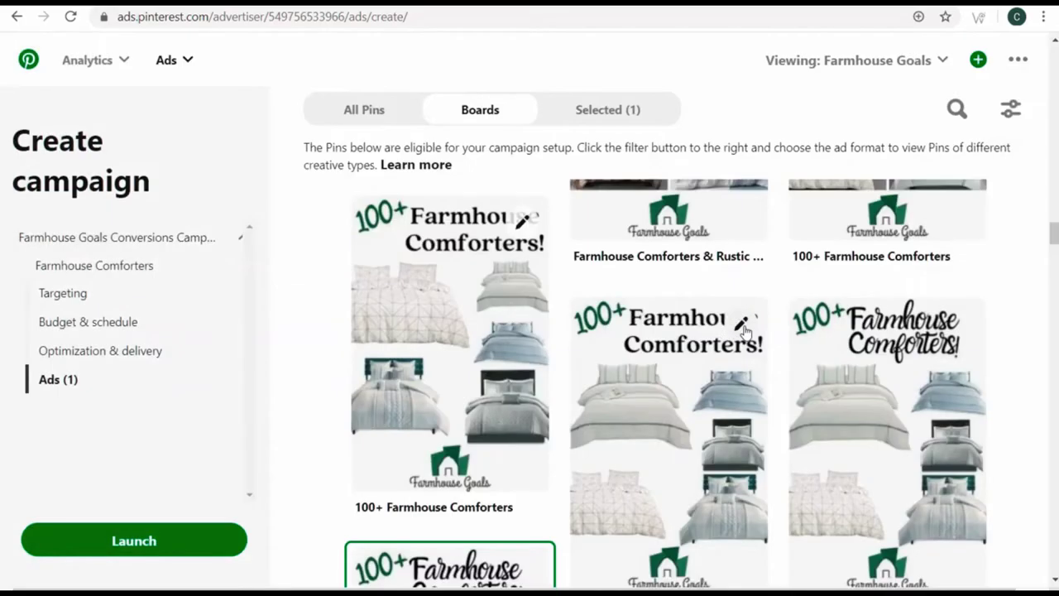
click(739, 329)
triple_click(503, 442)
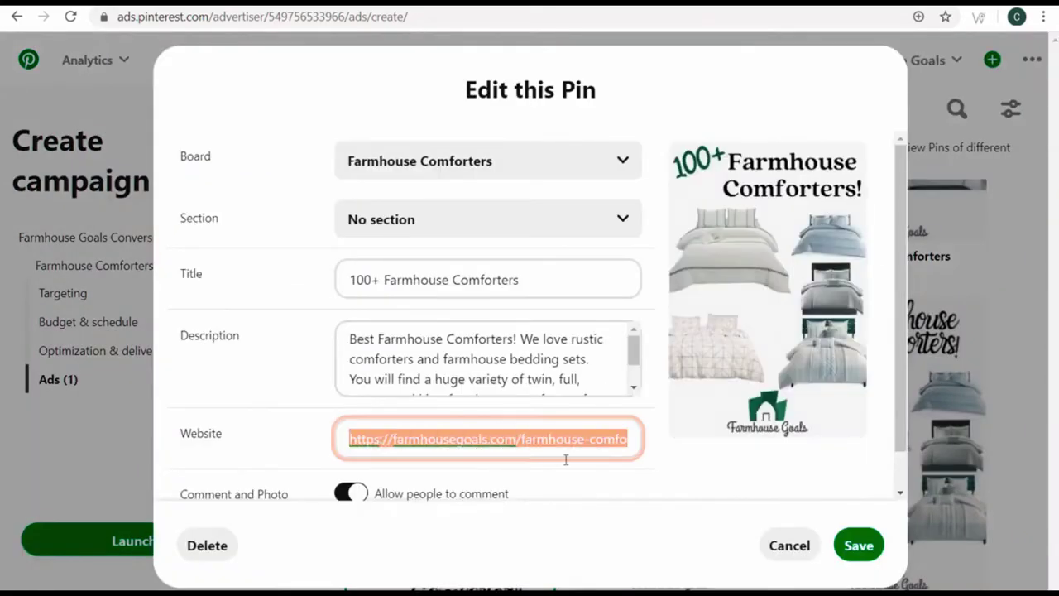
key(ctrl+v)
click(857, 545)
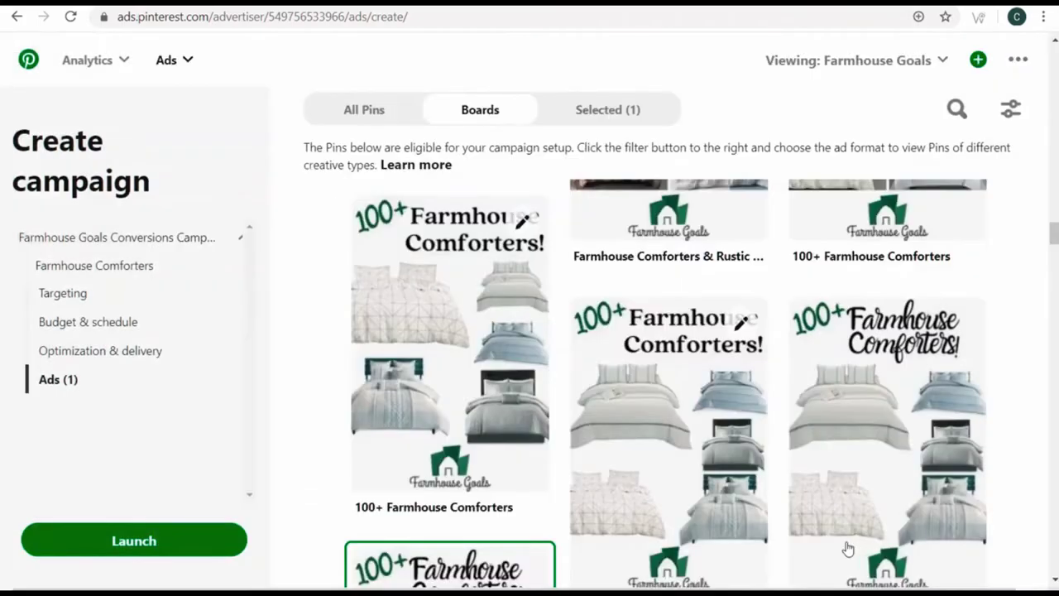
click(406, 314)
click(691, 430)
Replace the website link of the "Farmhouse Comforters & Rustic Comforters" Pin with the tracking URL, save it and select the Pin
scroll(691, 440, up, 5)
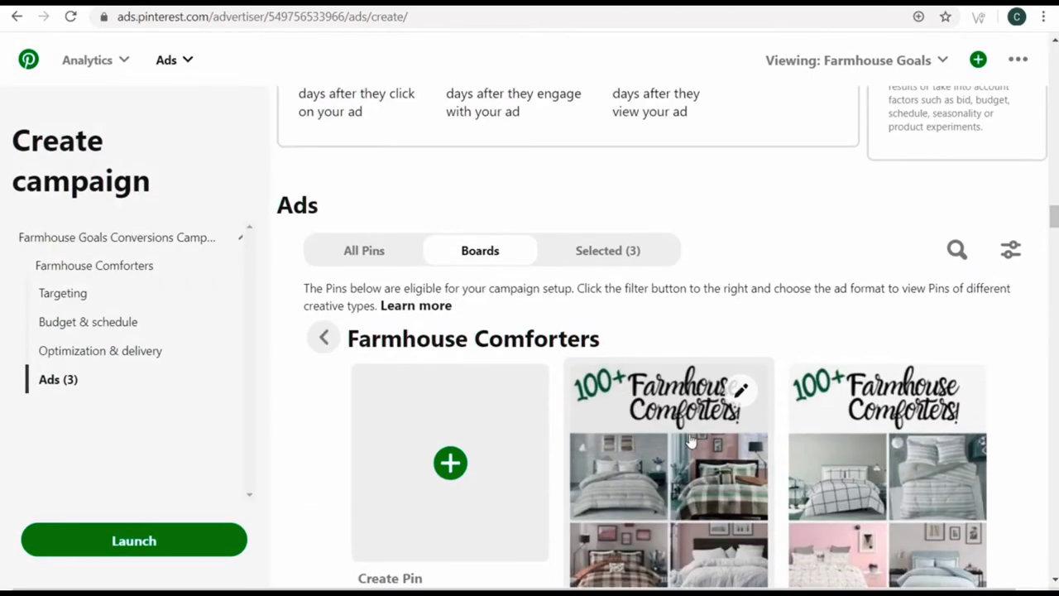
click(740, 390)
triple_click(508, 430)
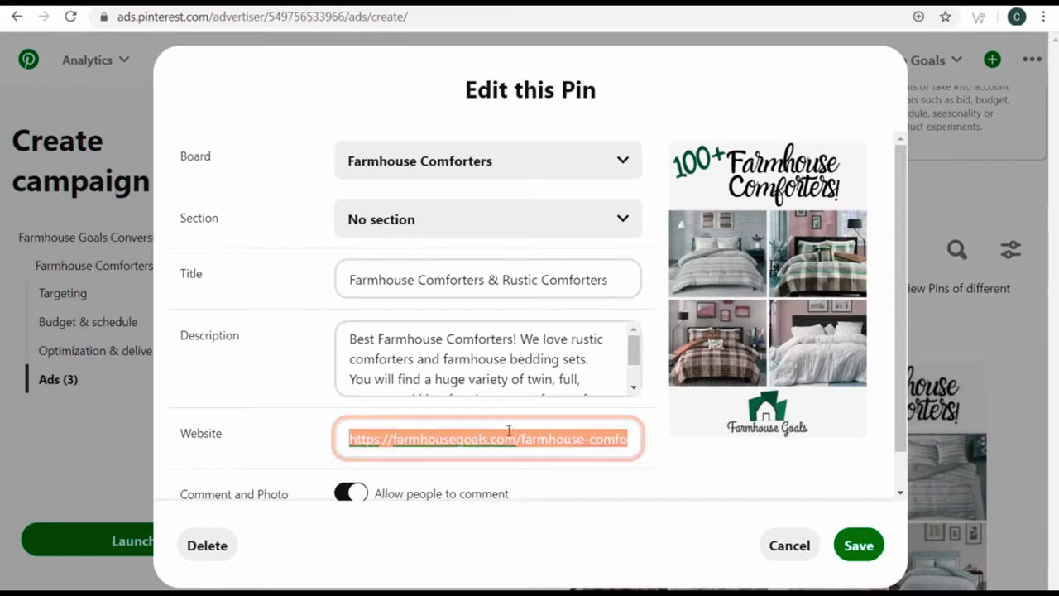
key(ctrl+v)
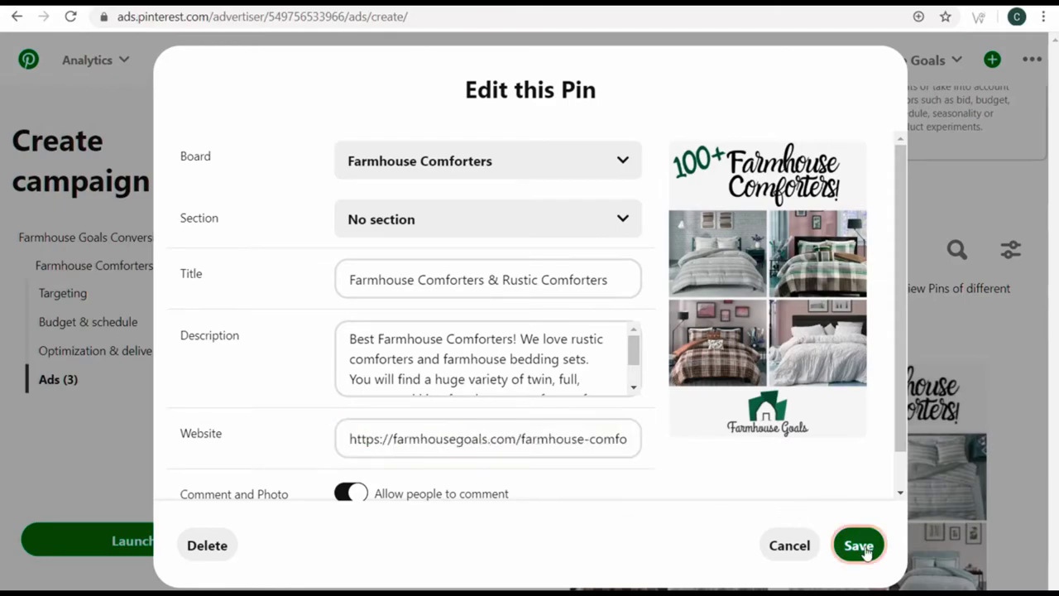
click(860, 546)
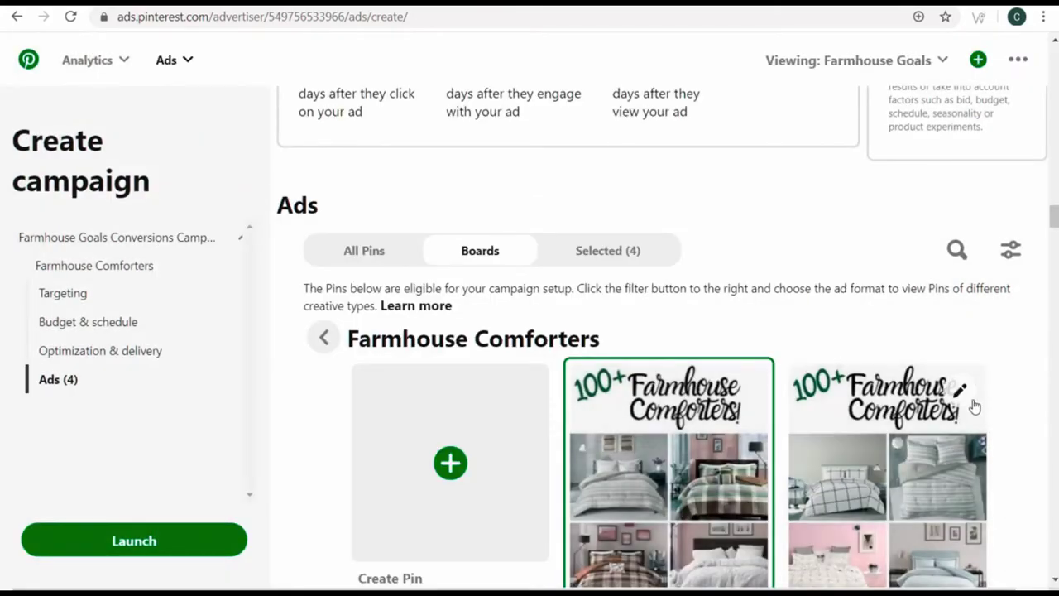
Replace the website link of the four-photo "100+ Farmhouse Comforters" Pin with the tracking URL, save it and select the Pin
click(958, 391)
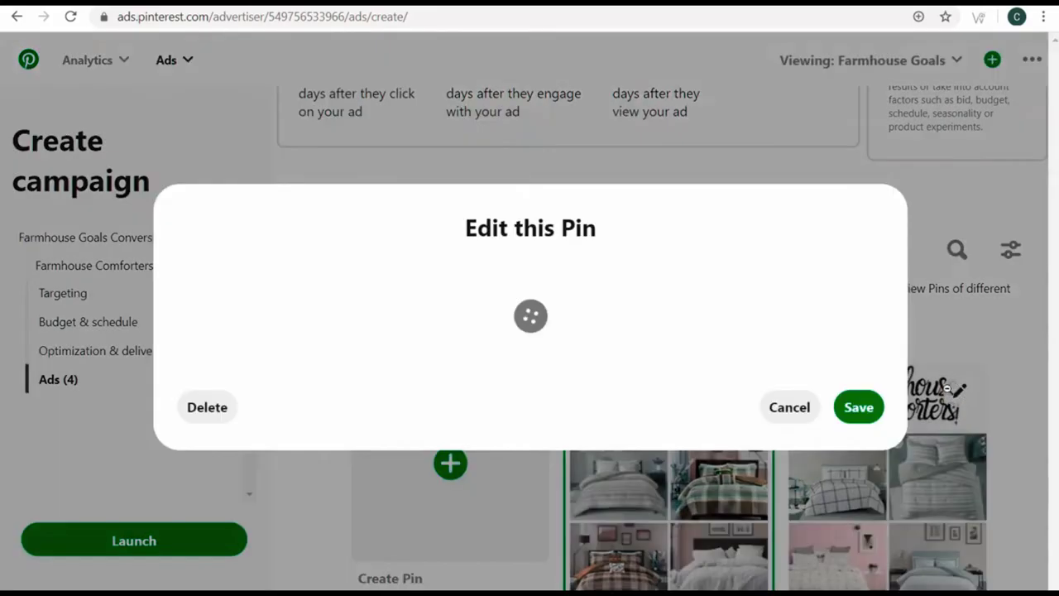
click(471, 438)
key(ctrl+a)
key(ctrl+v)
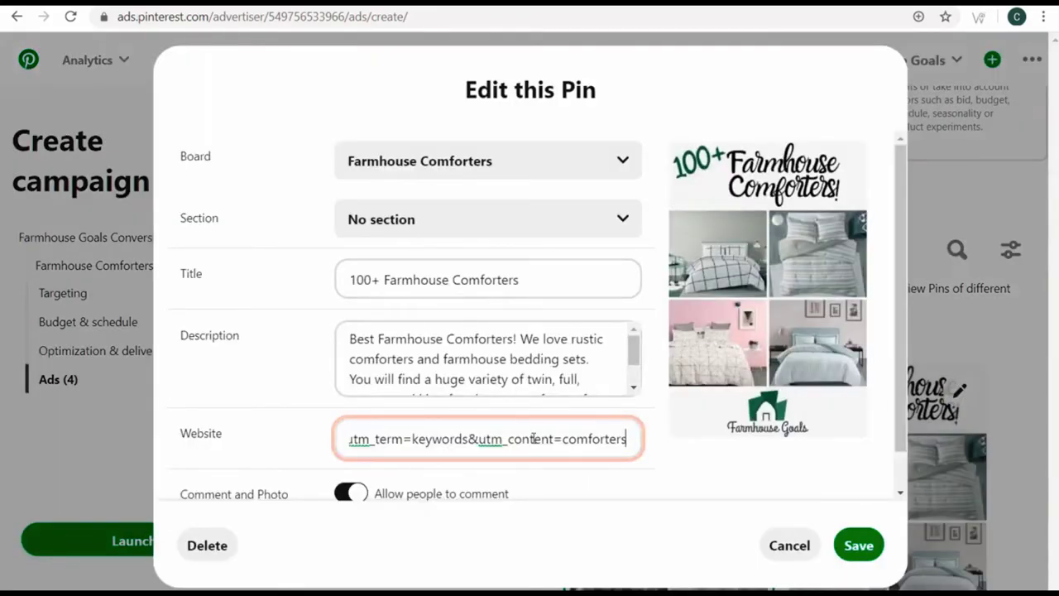
click(859, 544)
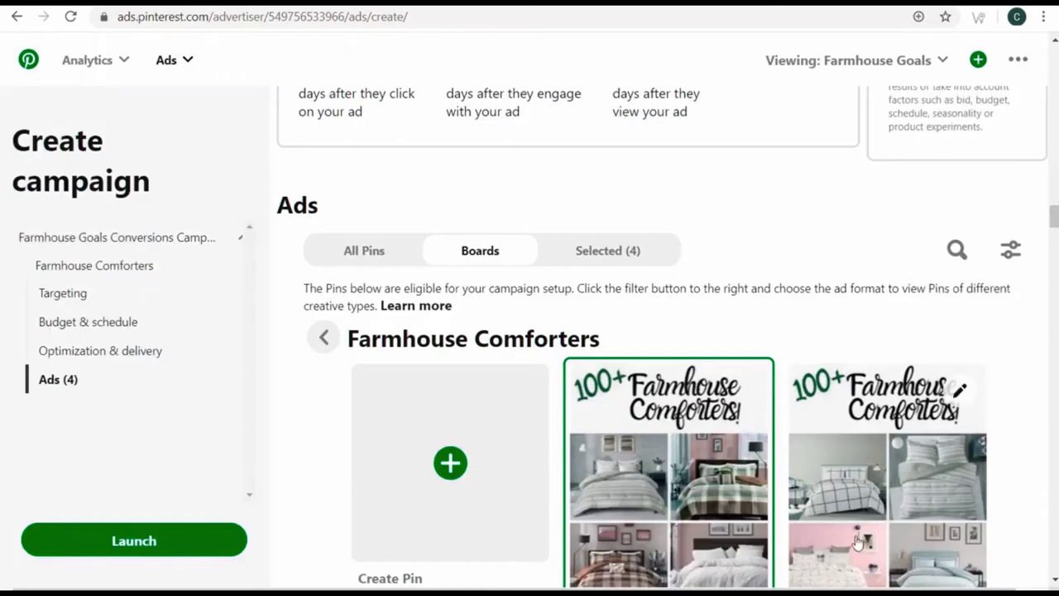
Set the tracking URL as website of the script-lettered "100+ Farmhouse Comforters" Pin with cut-out beds, save it and select the Pin
scroll(526, 270, down, 5)
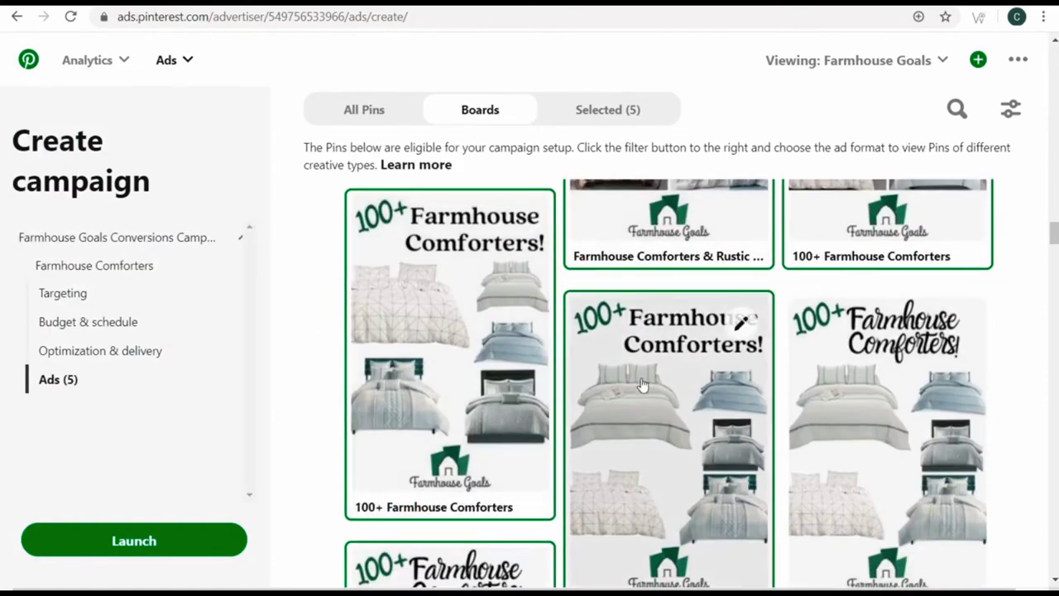
scroll(716, 307, down, 3)
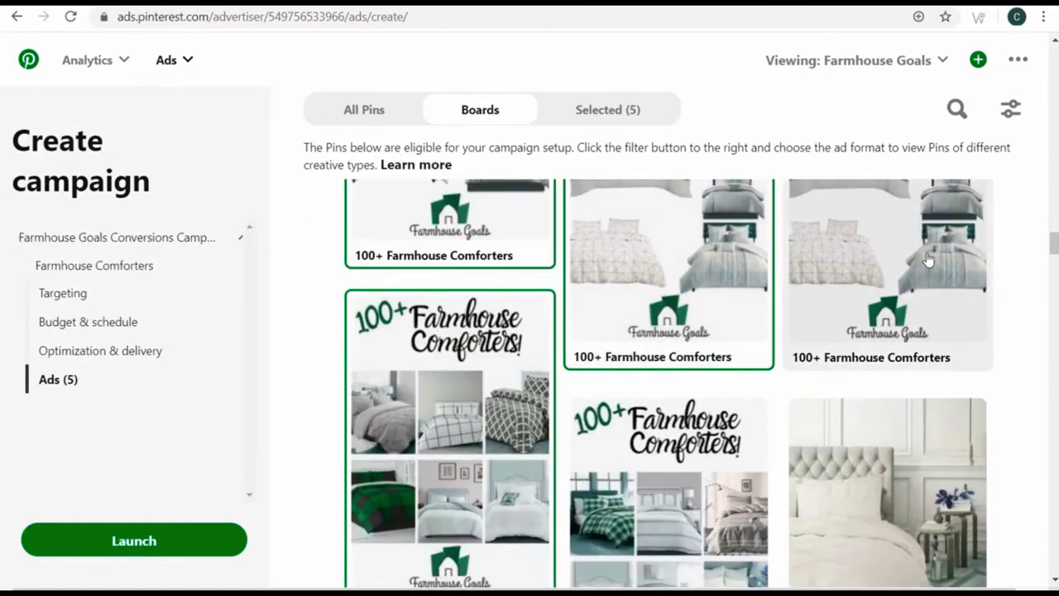
scroll(982, 309, up, 3)
scroll(879, 418, down, 4)
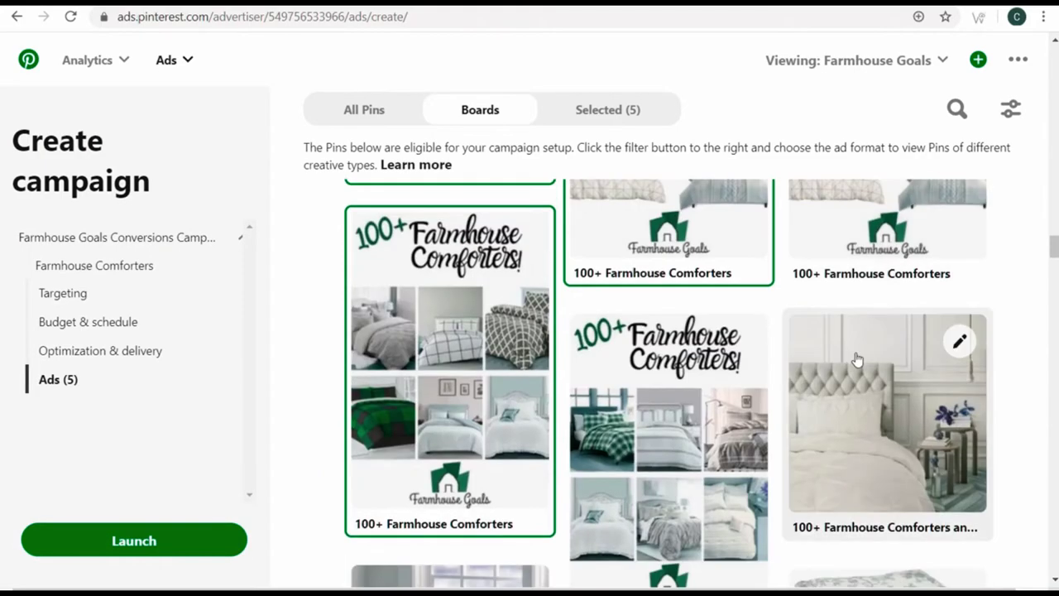
scroll(604, 345, up, 3)
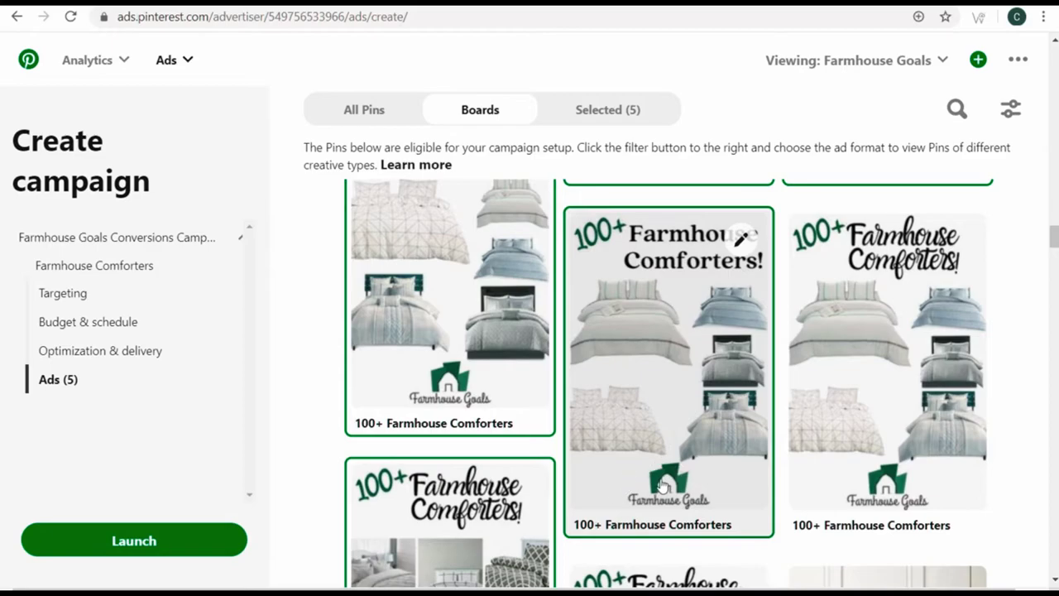
click(959, 239)
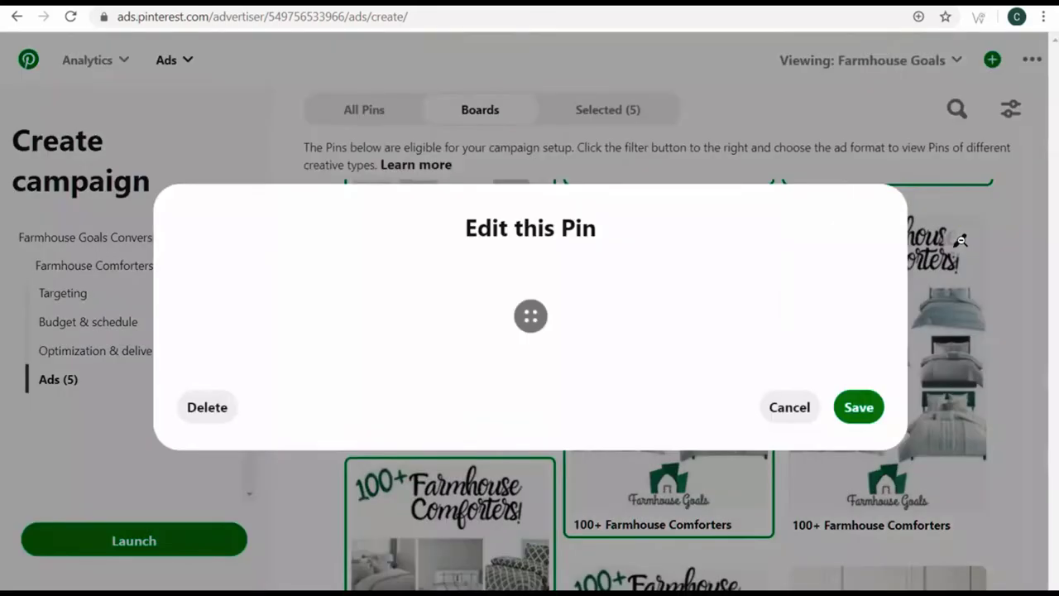
double_click(458, 428)
key(End)
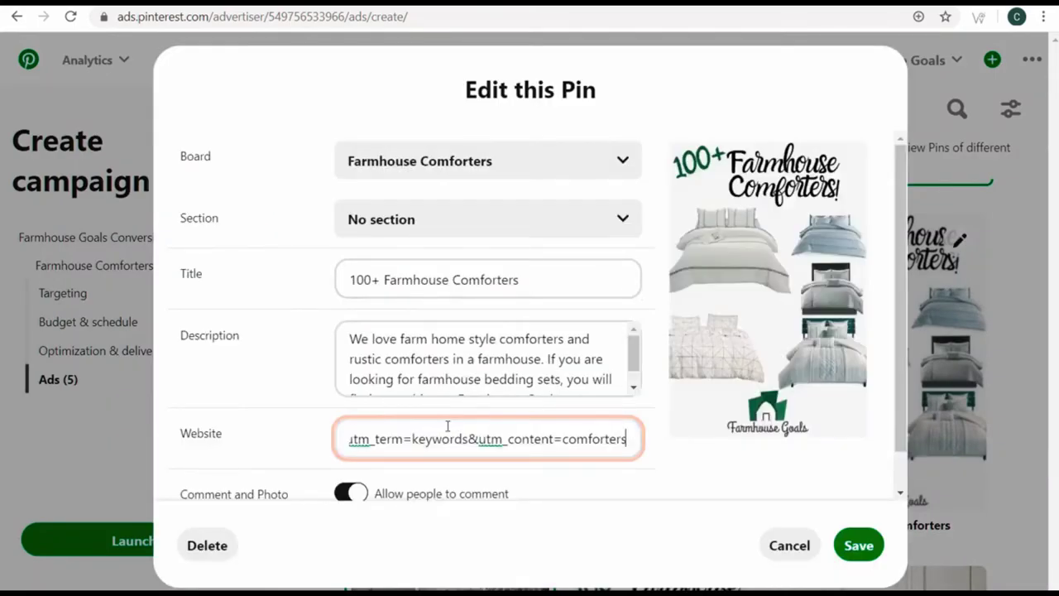
click(860, 545)
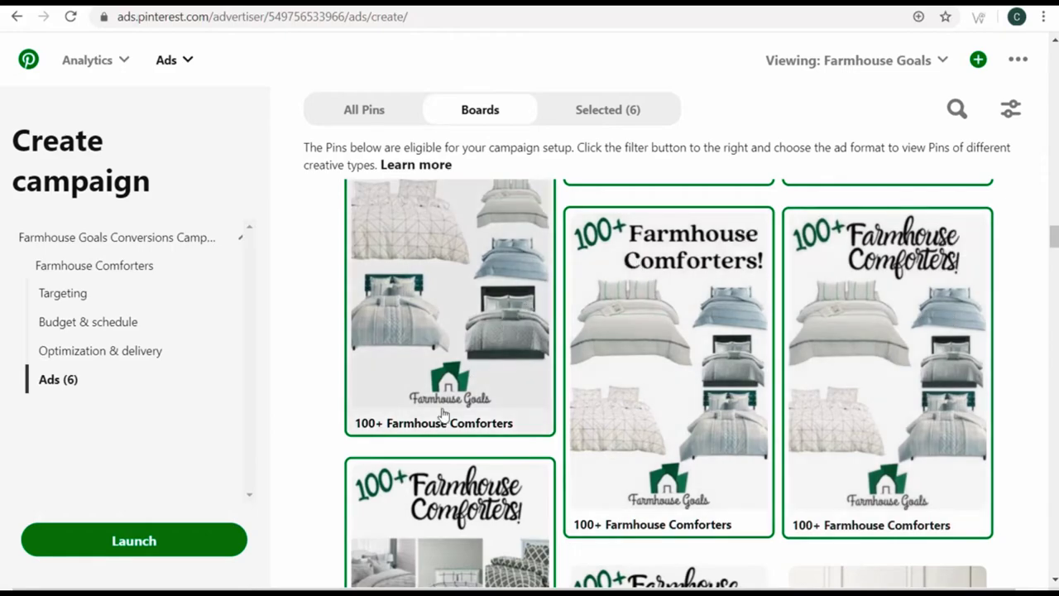
Launch the Farmhouse Goals Conversions Campaign and check its entry in the campaign report
click(137, 541)
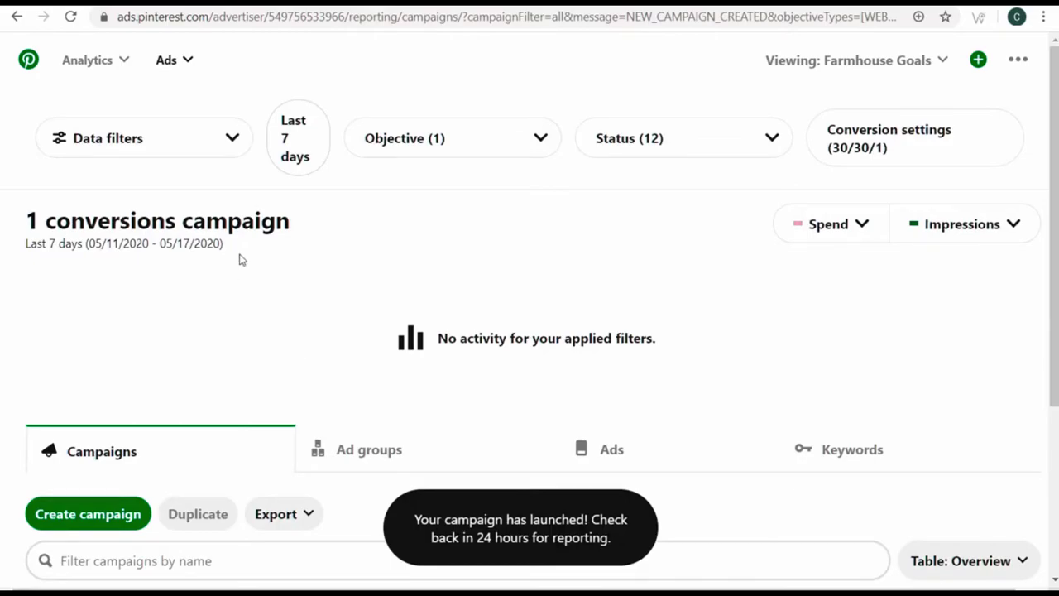
drag(306, 224, 41, 206)
click(92, 208)
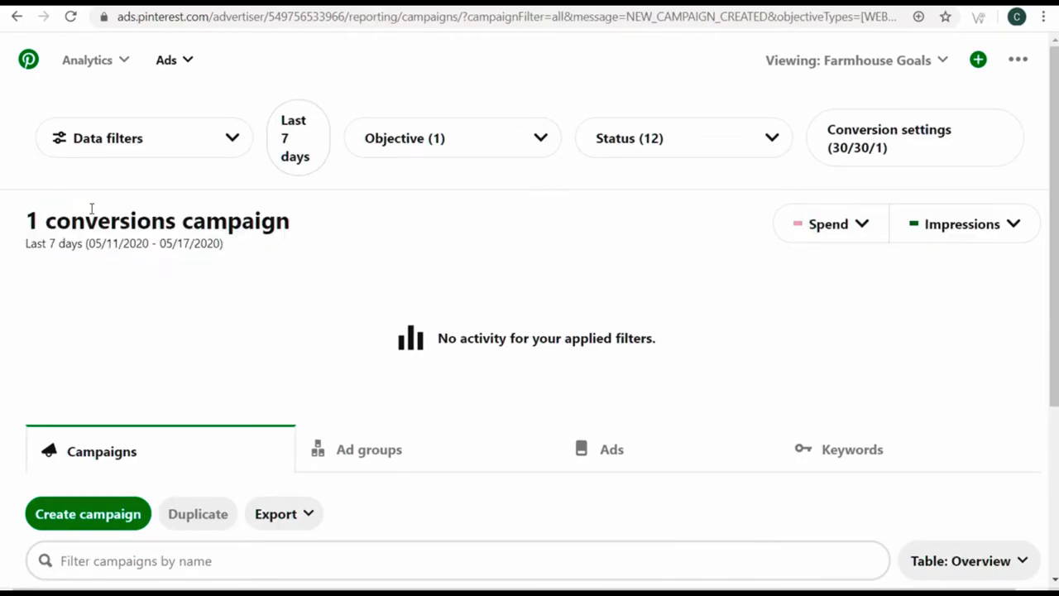
scroll(422, 224, down, 3)
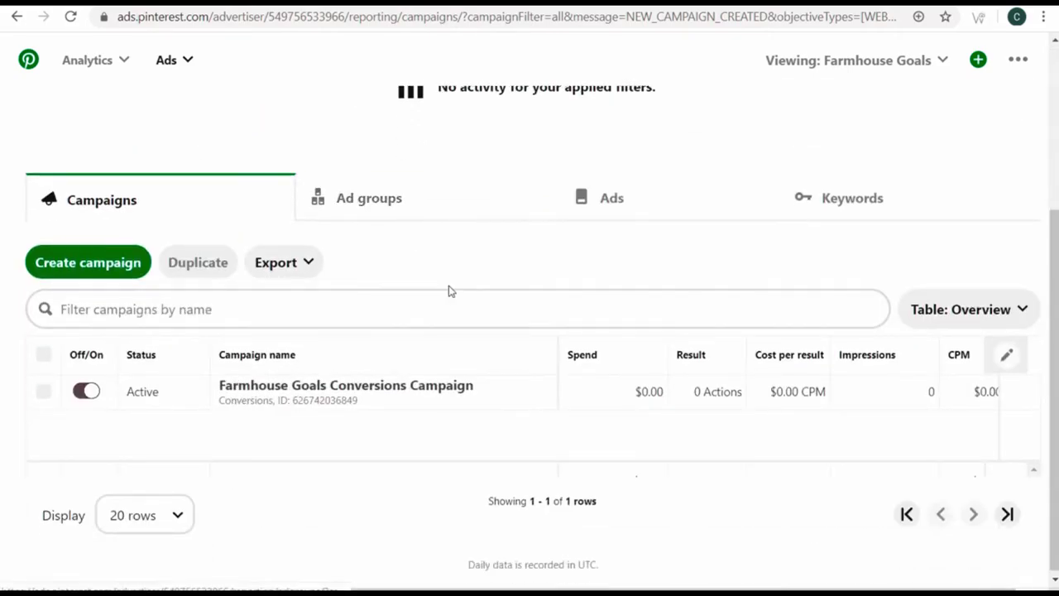
Filter the campaign report to all objectives and review the full list of campaigns
scroll(453, 248, up, 3)
click(474, 137)
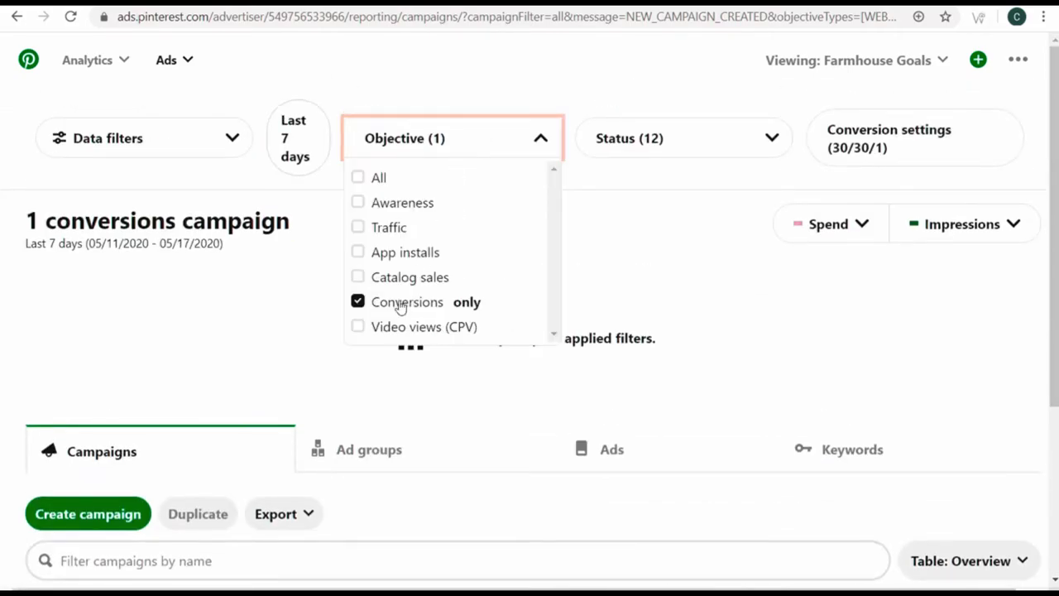
click(378, 179)
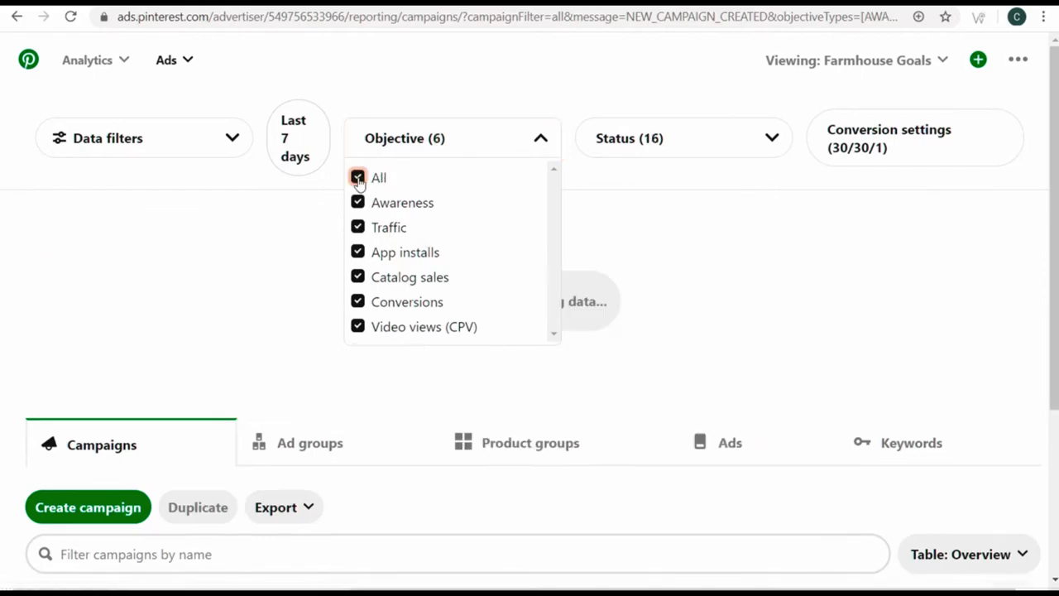
click(626, 192)
scroll(532, 284, down, 10)
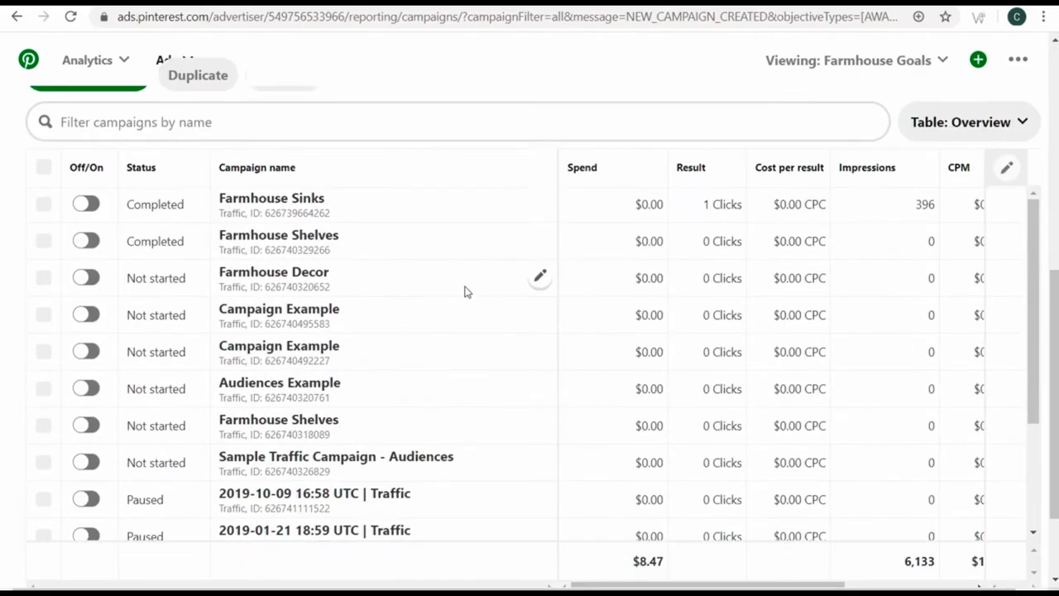
scroll(418, 256, down, 1)
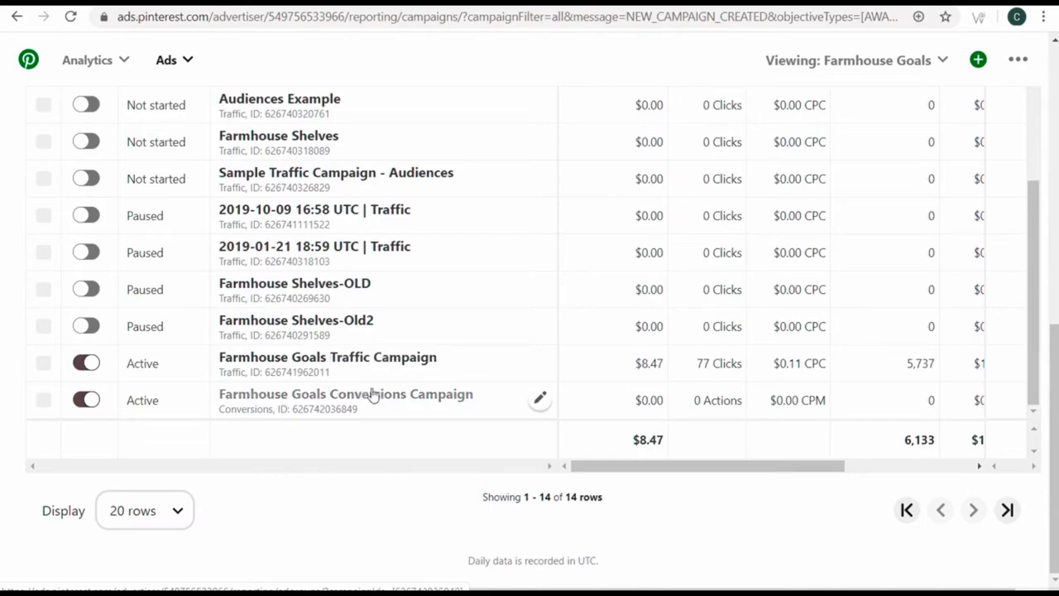
scroll(620, 256, up, 6)
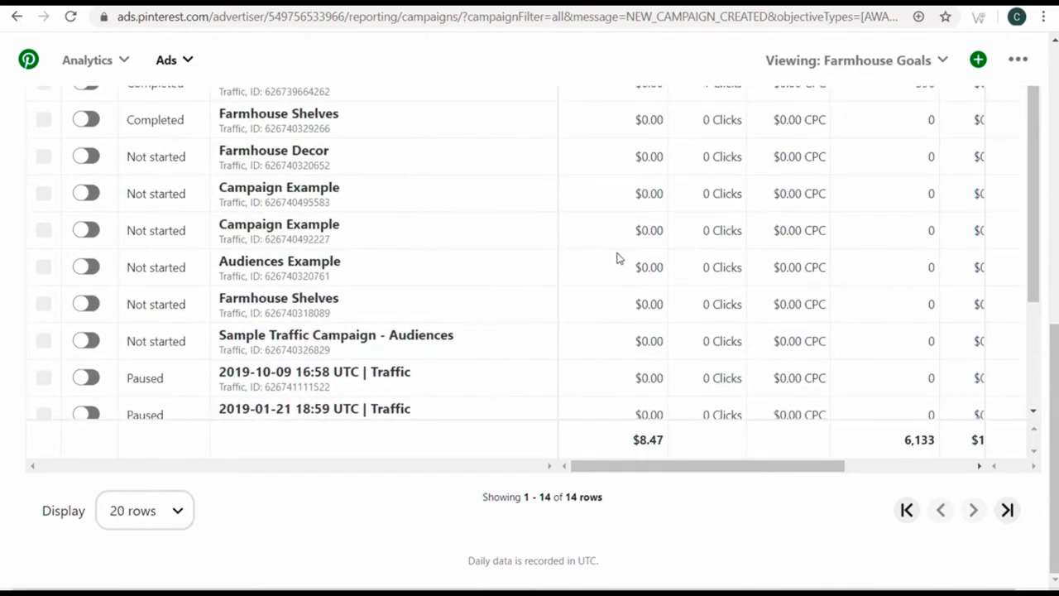
Filter the campaign report to campaigns with Active status only
scroll(601, 256, up, 3)
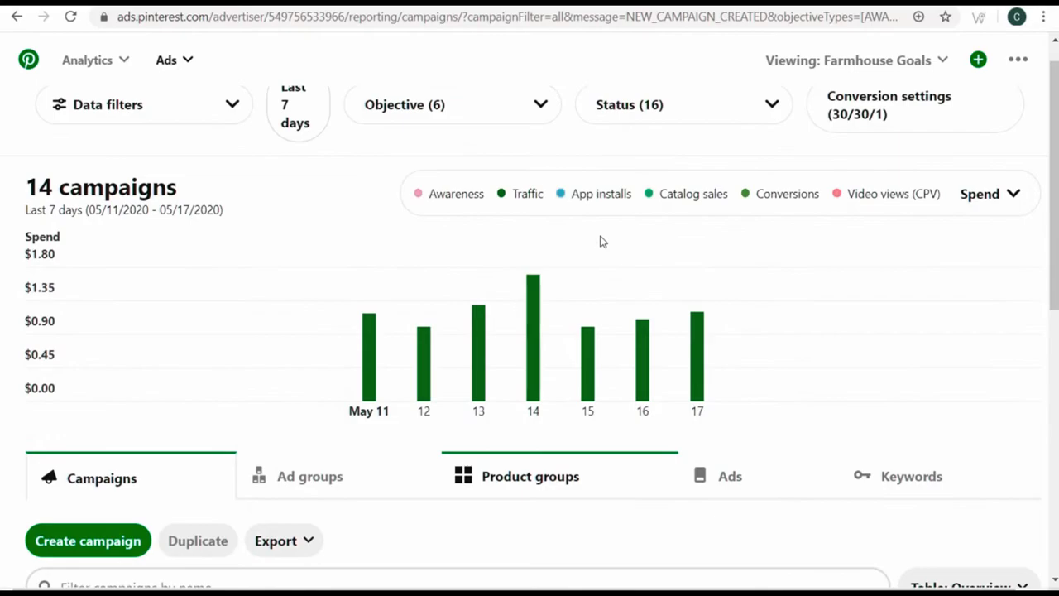
click(695, 107)
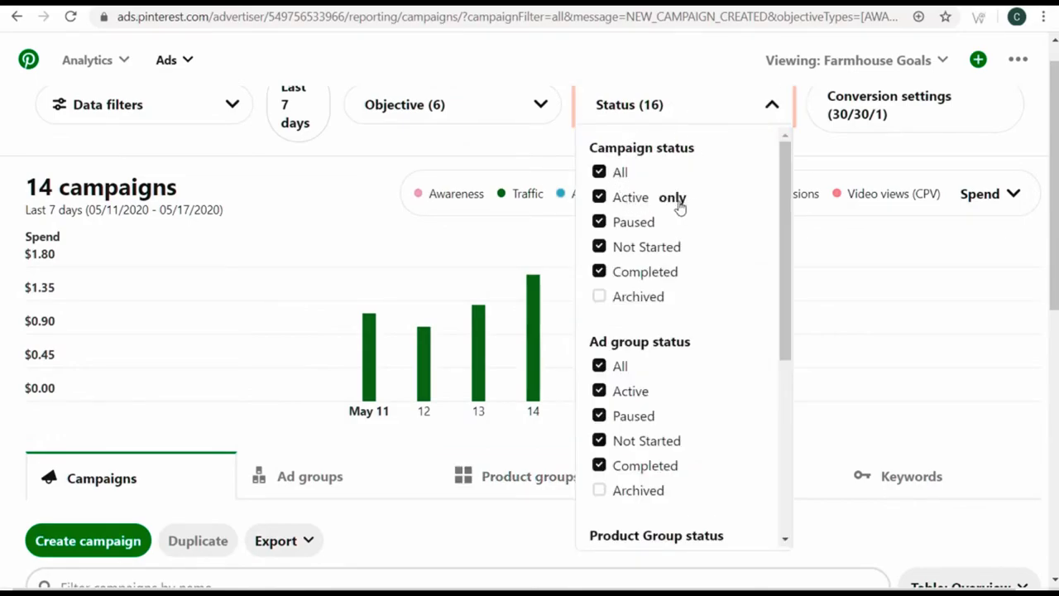
click(673, 198)
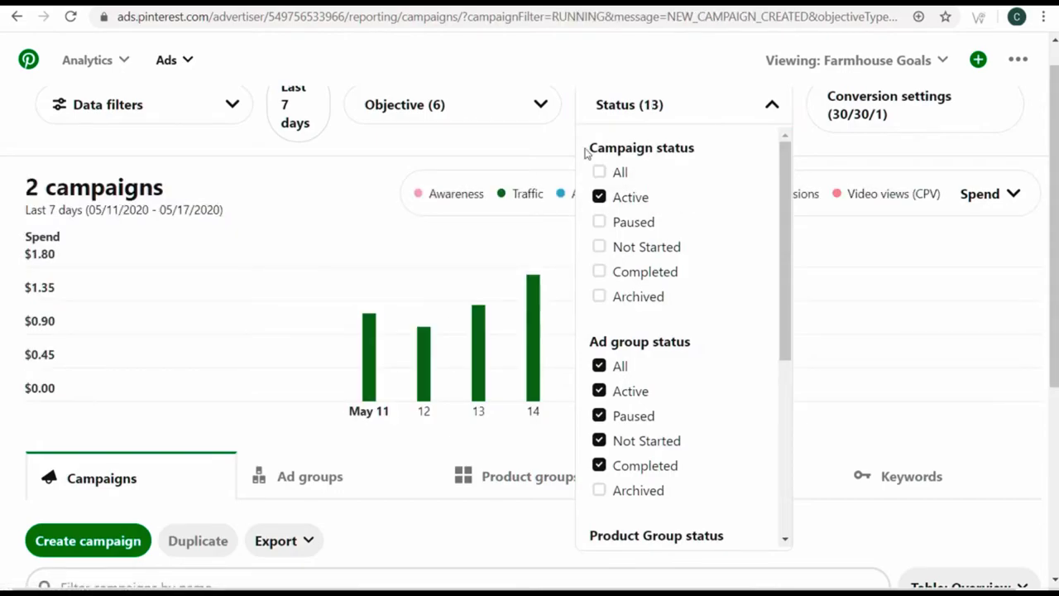
click(546, 136)
scroll(602, 248, down, 4)
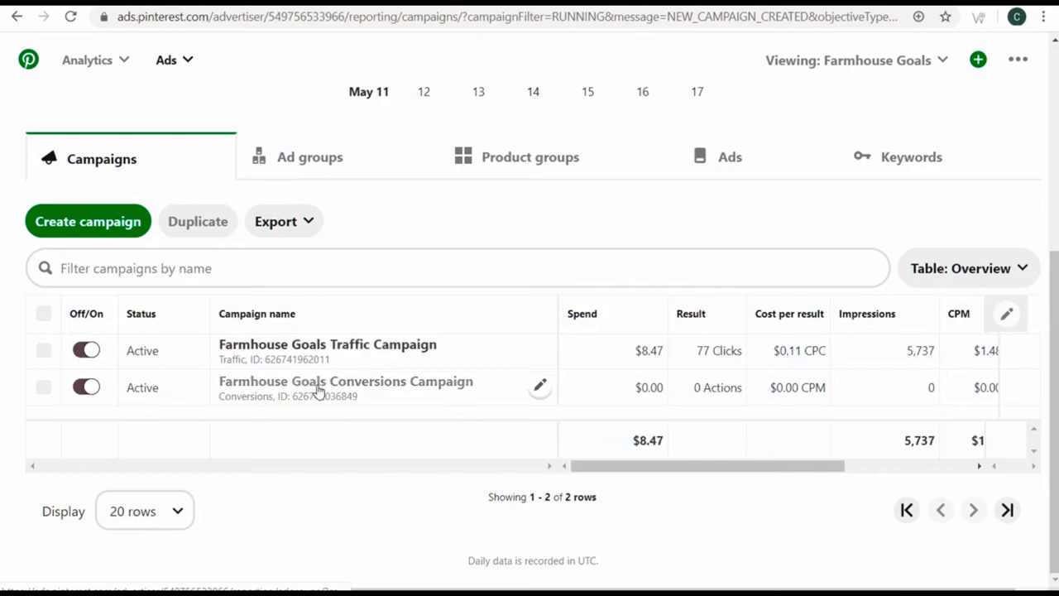
Open the ad groups of the Farmhouse Goals Traffic Campaign and set the reporting period to the last 14 days
click(341, 351)
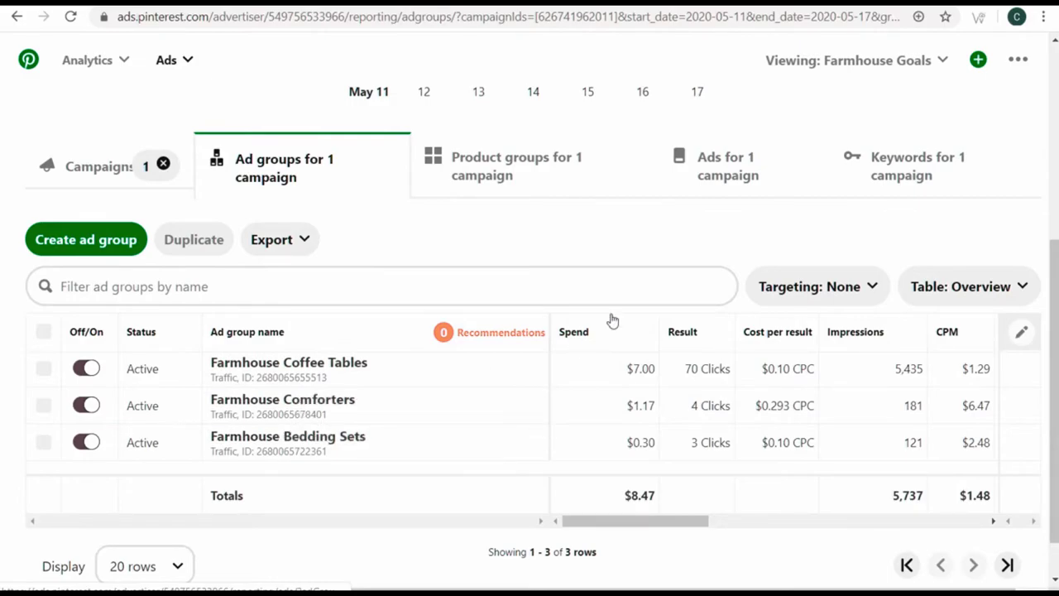
click(449, 193)
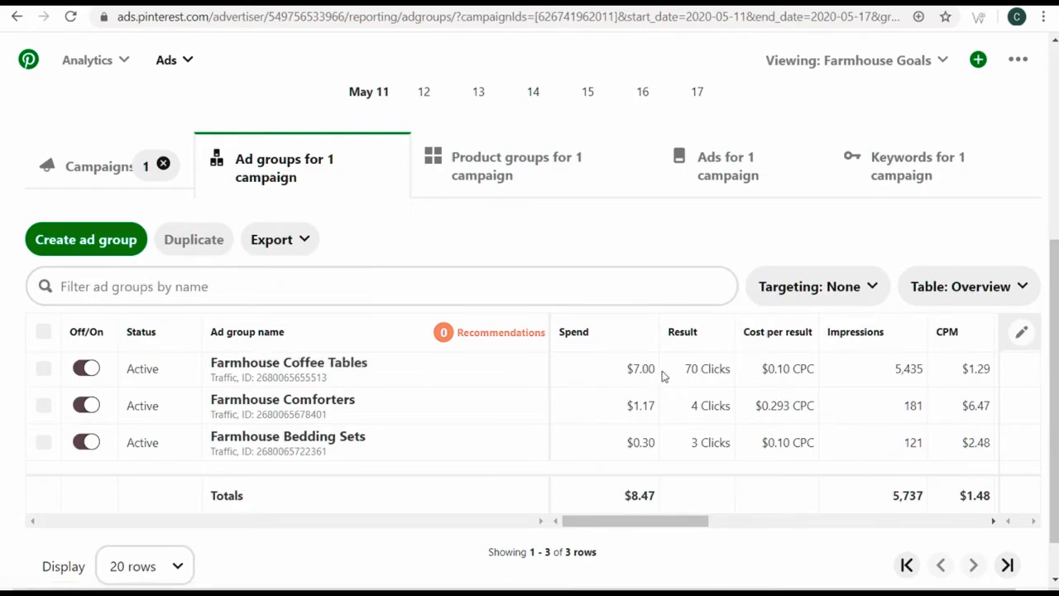
scroll(704, 375, up, 4)
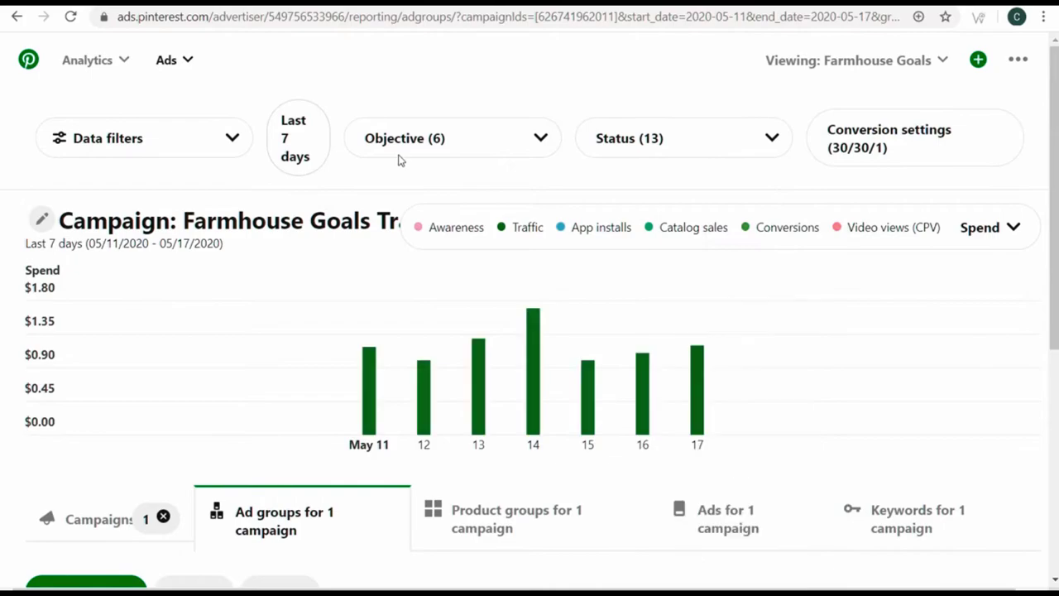
click(295, 138)
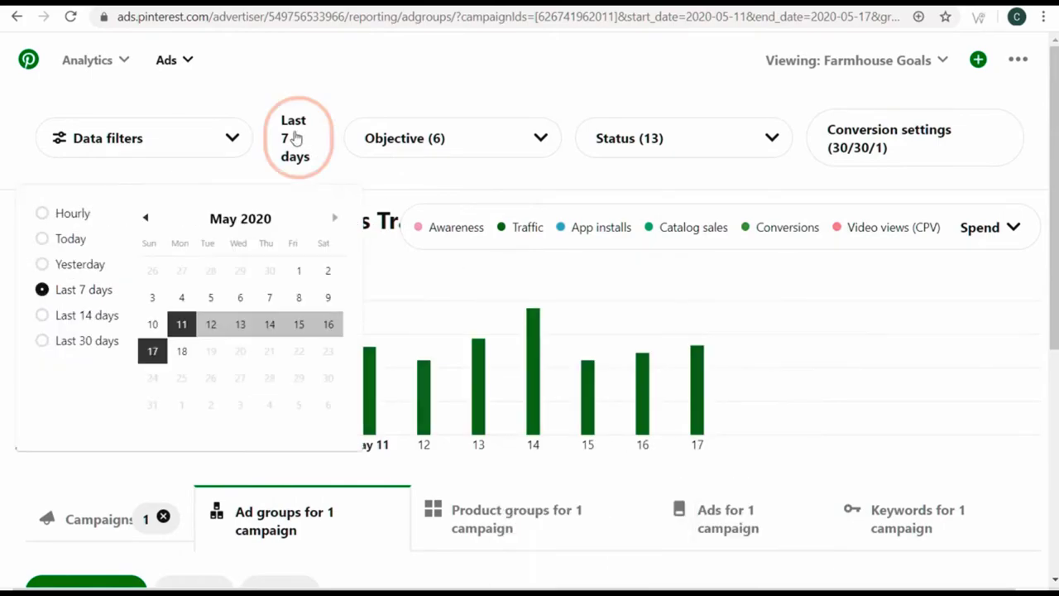
click(58, 317)
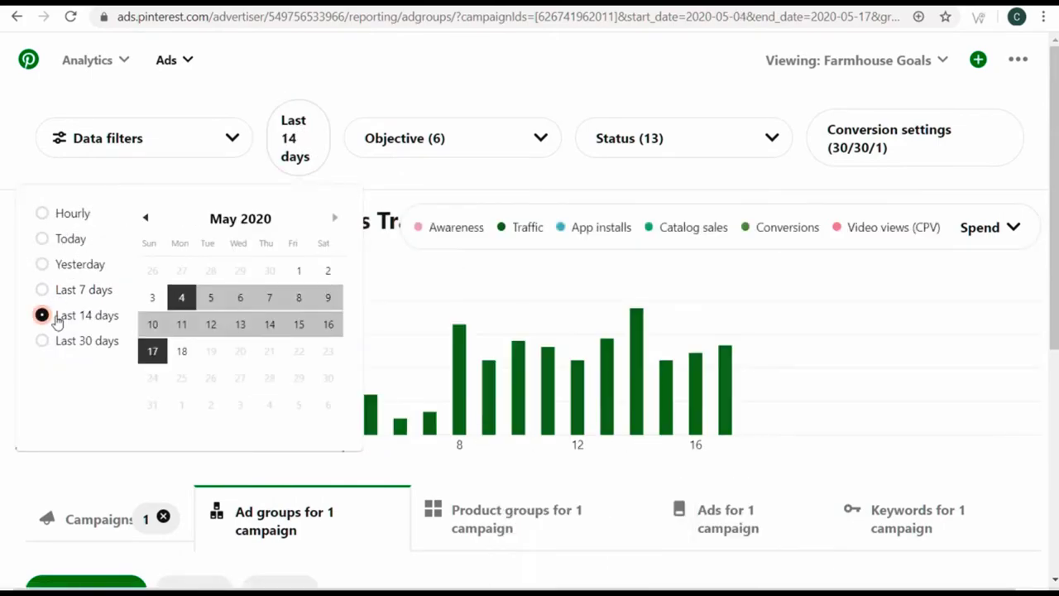
click(372, 184)
scroll(626, 348, down, 2)
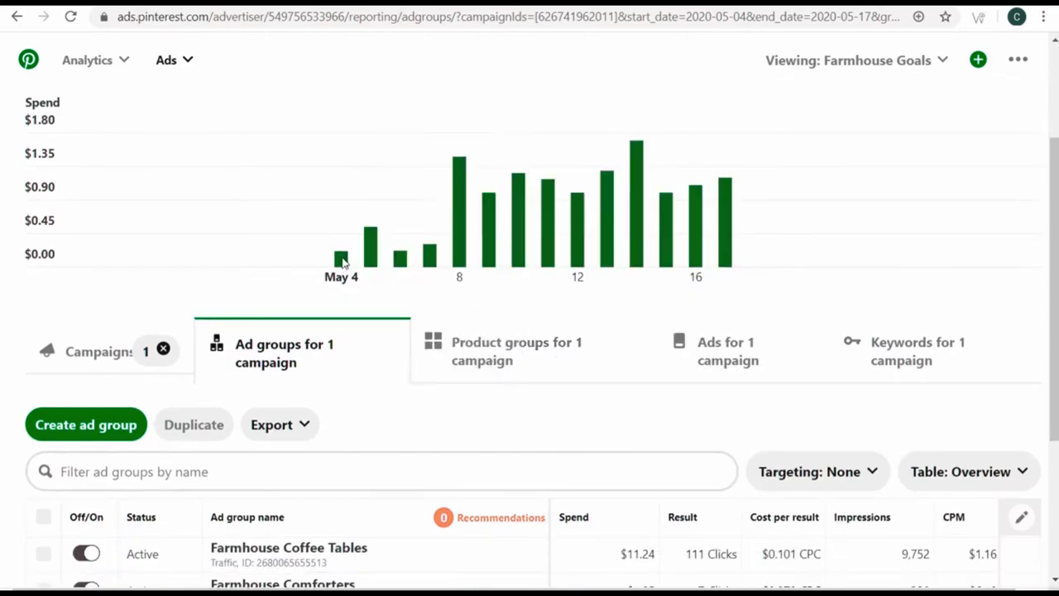
Examine the daily spend chart and the ad groups' spend, clicks, cost per result, impressions, bids and start dates
mouse_move(337, 263)
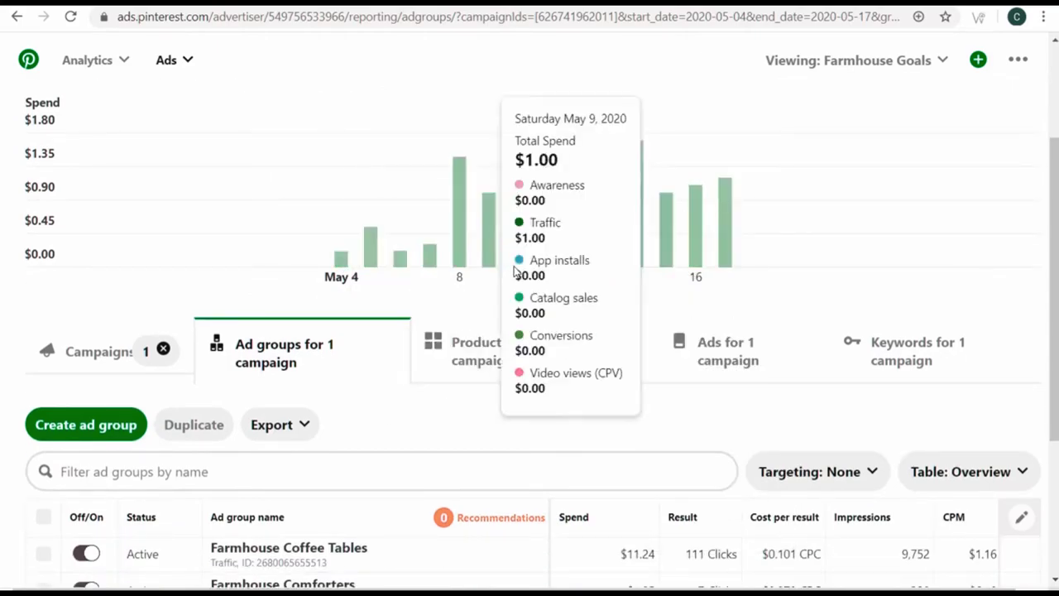
mouse_move(547, 287)
scroll(496, 299, down, 2)
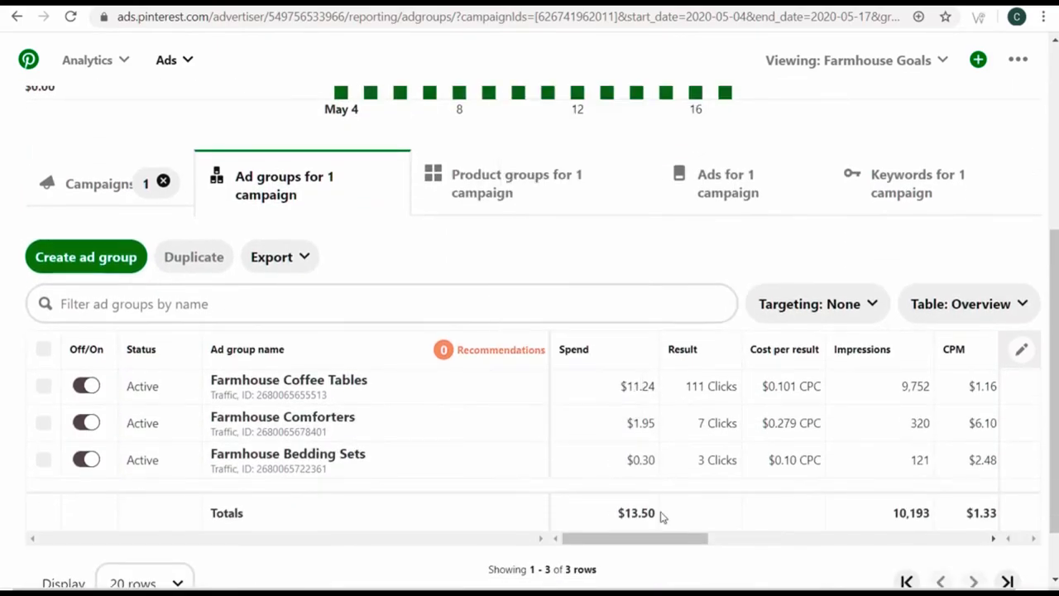
drag(682, 394, 731, 390)
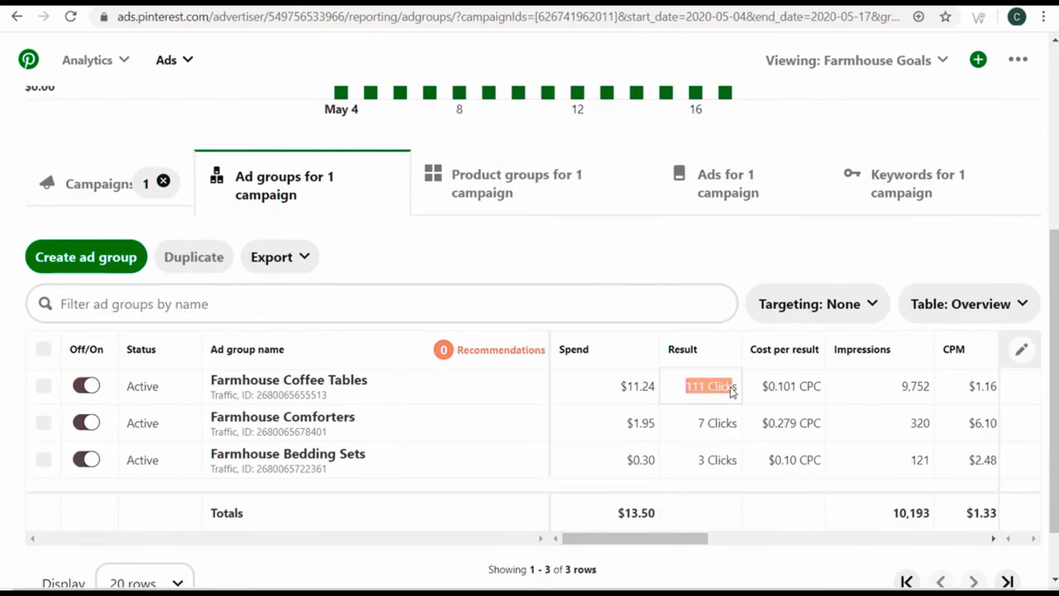
drag(657, 539, 673, 538)
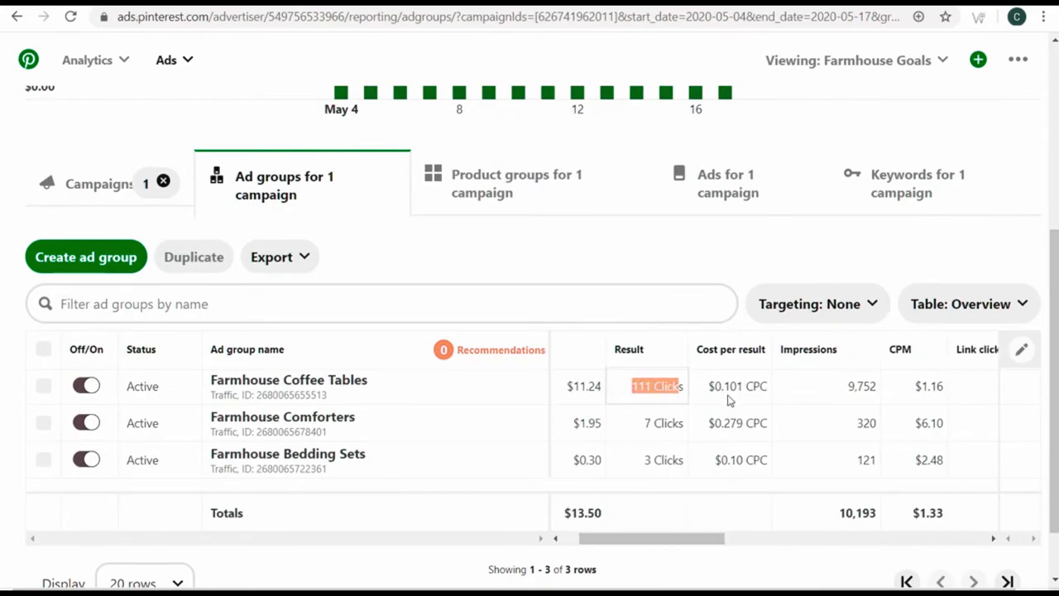
drag(724, 388, 742, 392)
drag(693, 538, 729, 539)
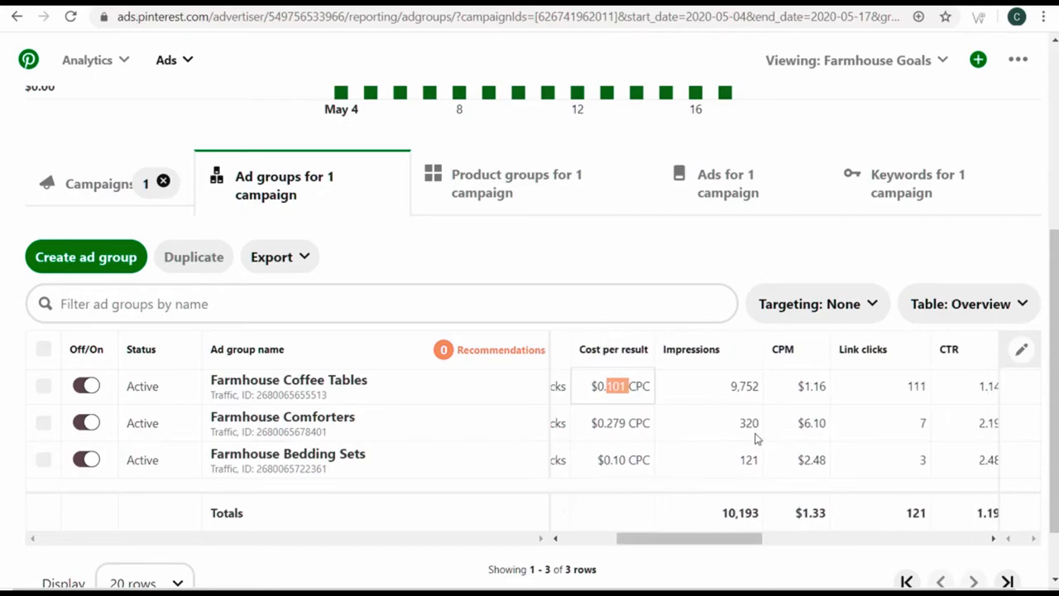
drag(740, 389, 754, 394)
drag(754, 540, 979, 538)
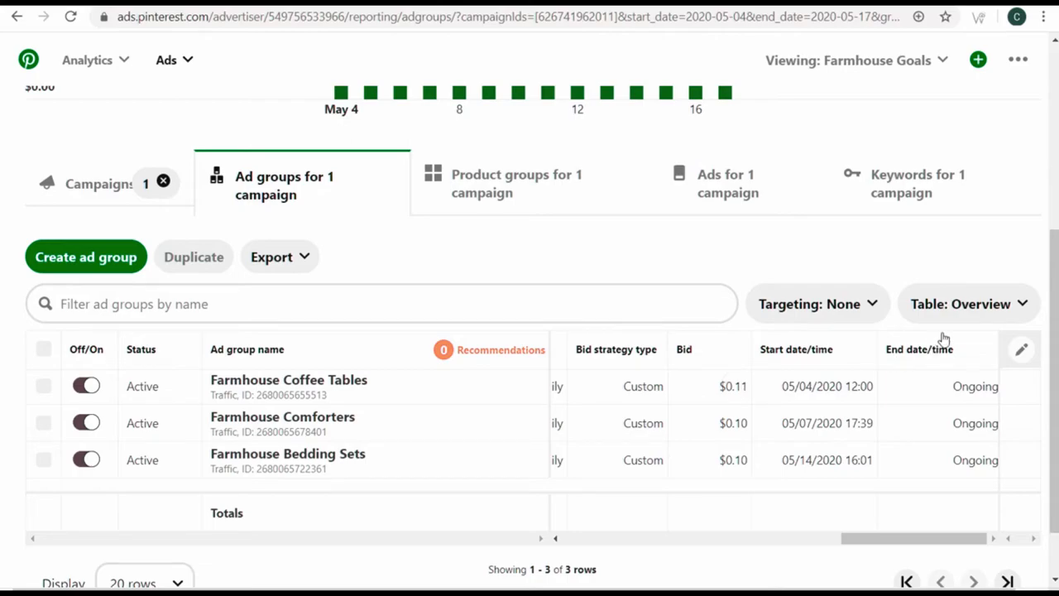
Edit the custom table Statistics to include the Conversions column and save the changes
click(976, 305)
scroll(933, 385, down, 1)
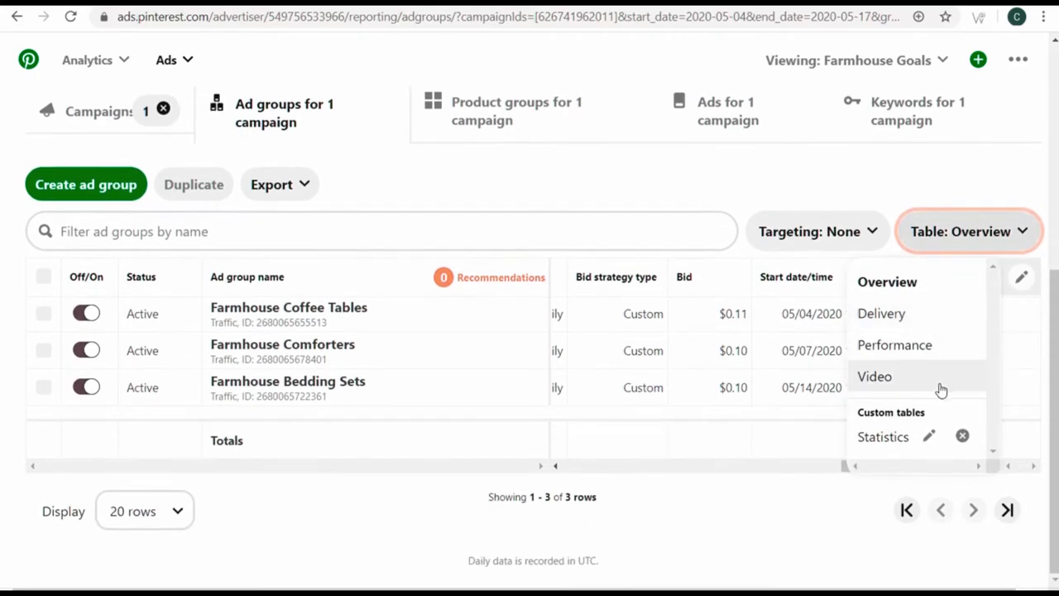
click(928, 435)
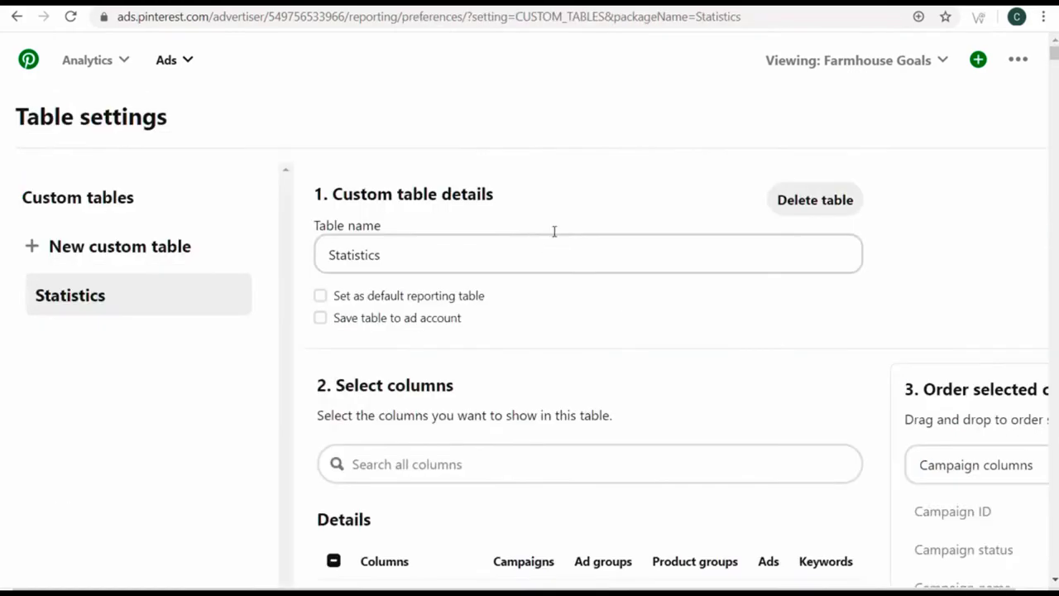
scroll(661, 348, down, 5)
scroll(687, 361, down, 17)
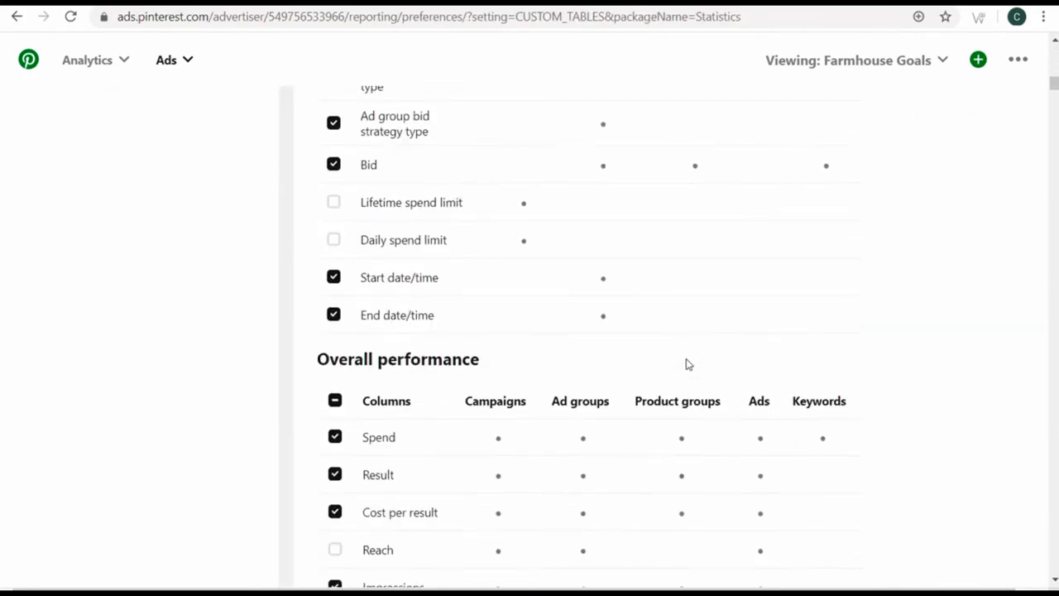
scroll(686, 364, down, 1)
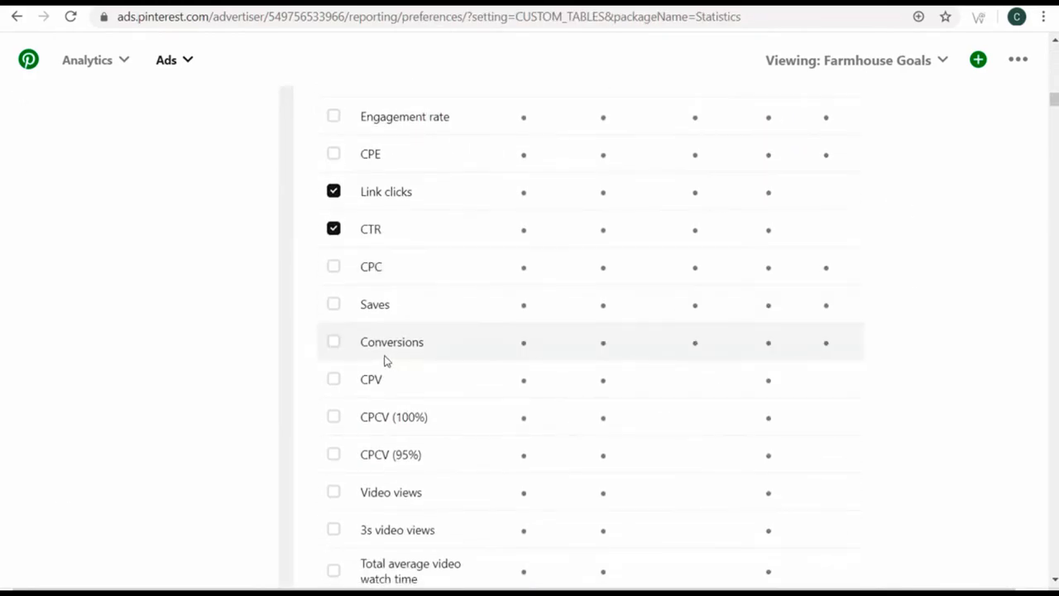
click(338, 344)
scroll(650, 339, down, 20)
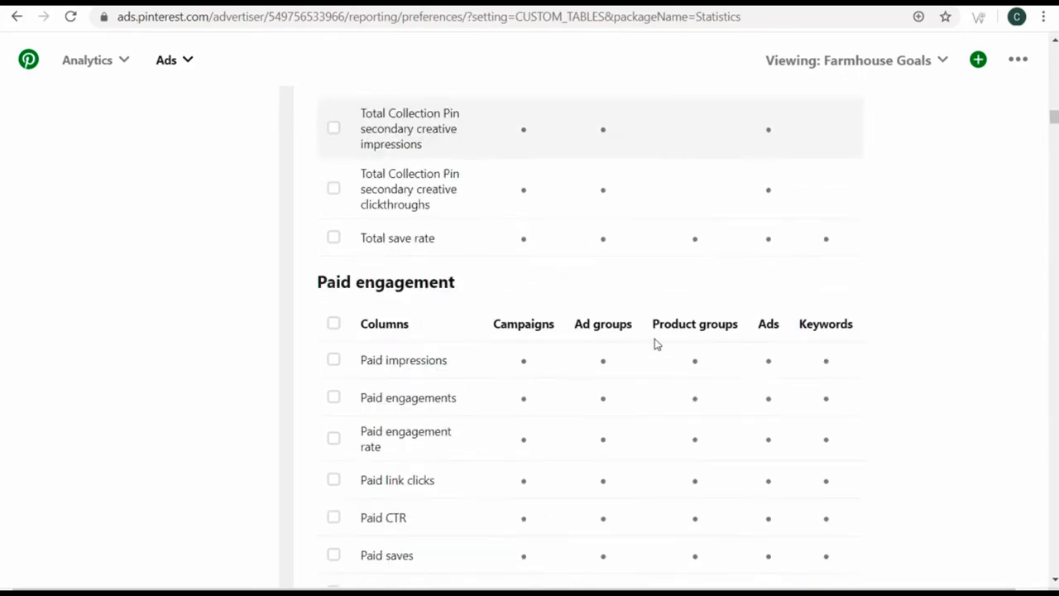
scroll(653, 345, down, 1)
drag(1054, 121, 1054, 571)
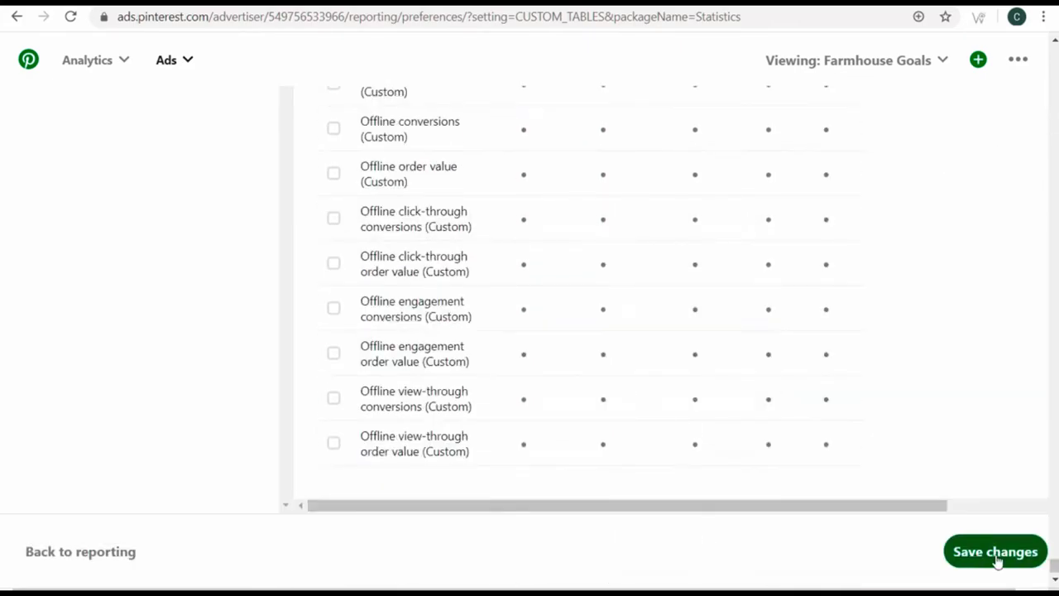
click(989, 556)
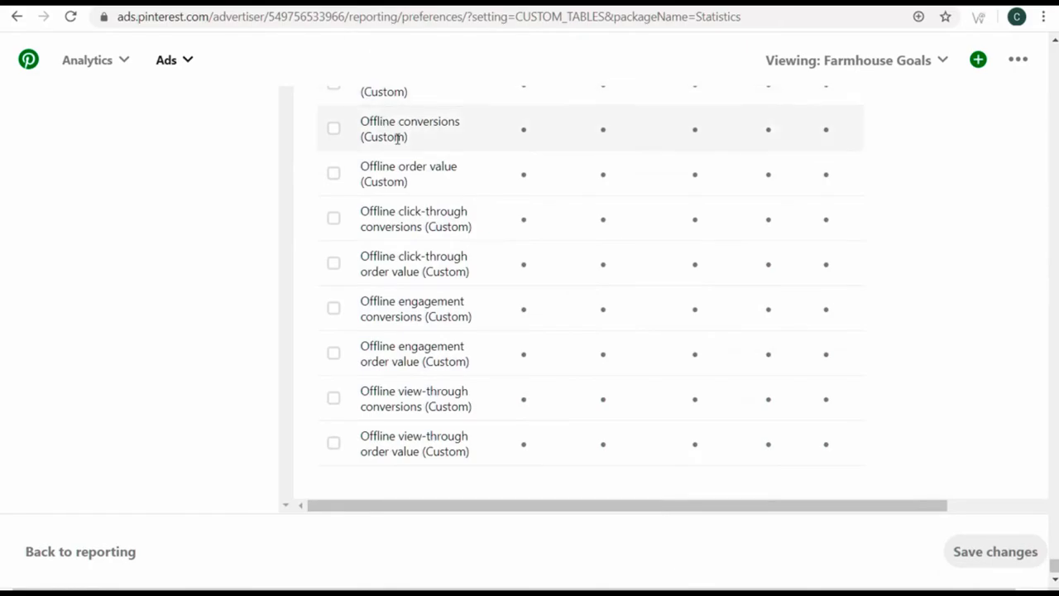
Return to reporting and open the ad groups of the Farmhouse Goals Traffic Campaign
scroll(170, 534, up, 5)
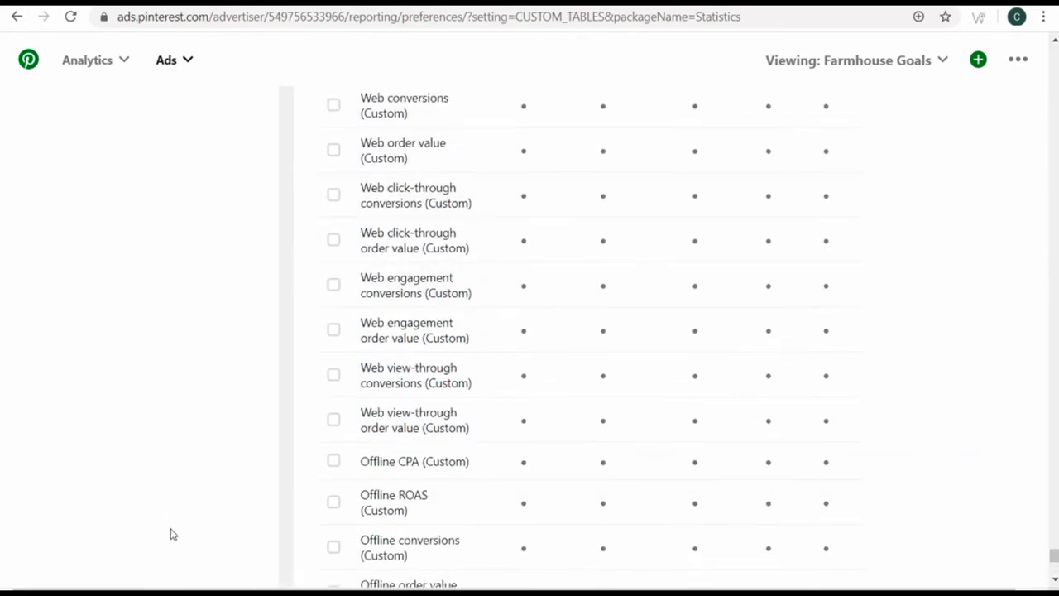
scroll(161, 565, down, 5)
click(104, 560)
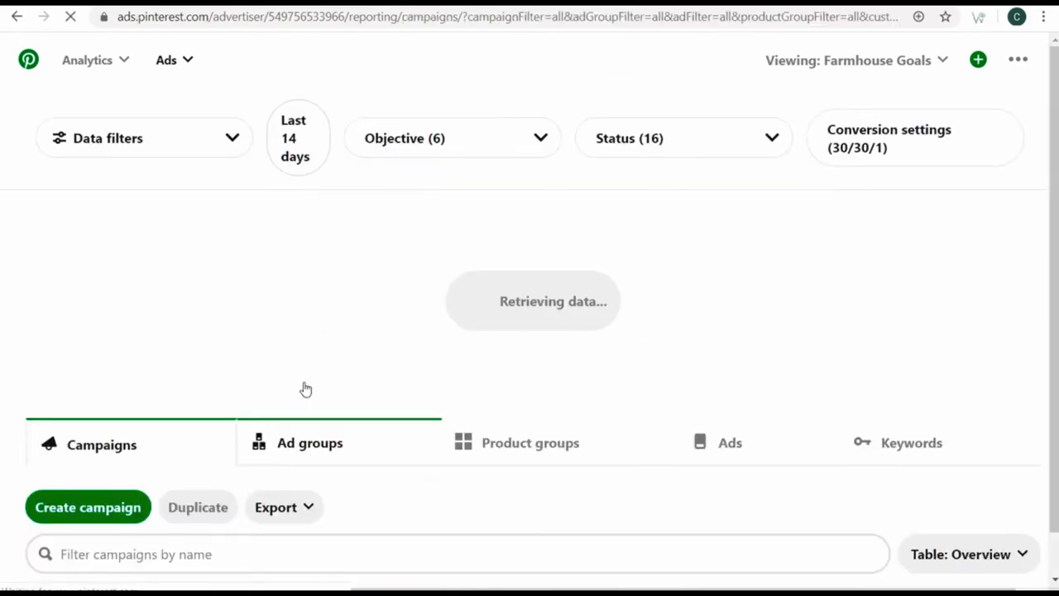
click(174, 67)
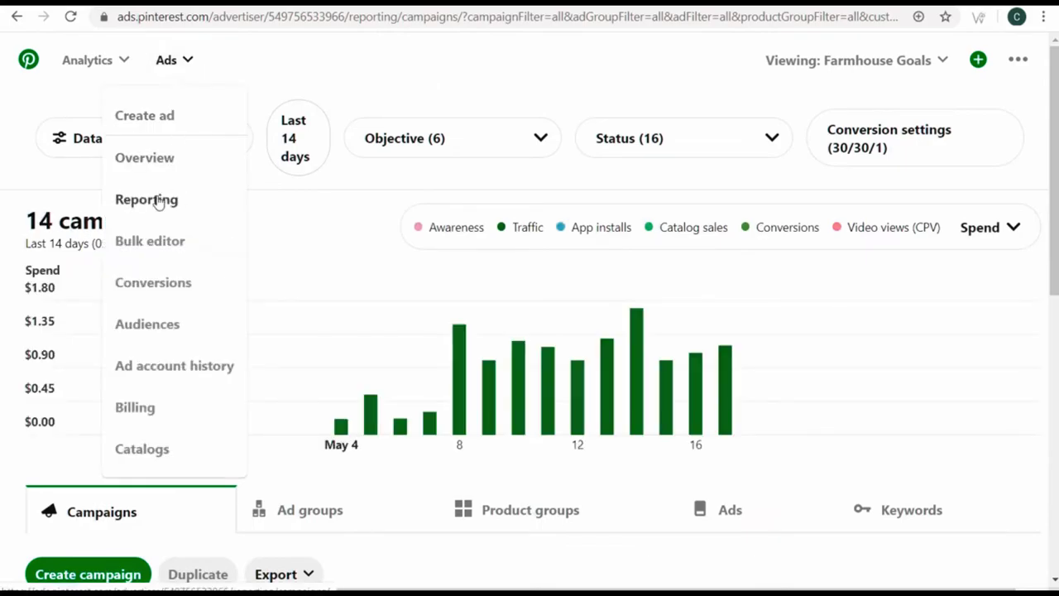
click(796, 348)
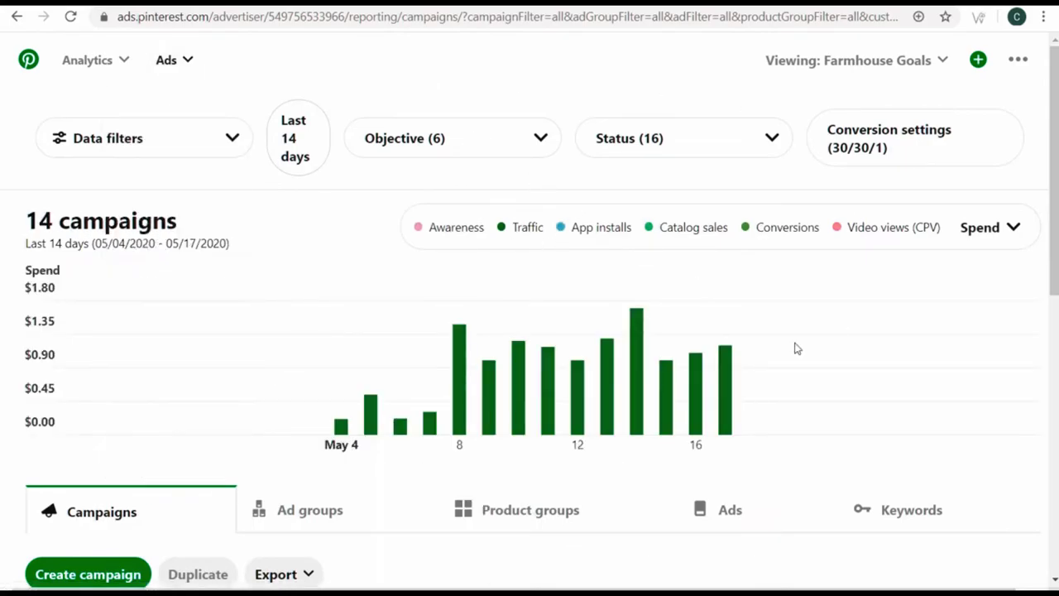
scroll(811, 335, down, 4)
scroll(537, 350, down, 5)
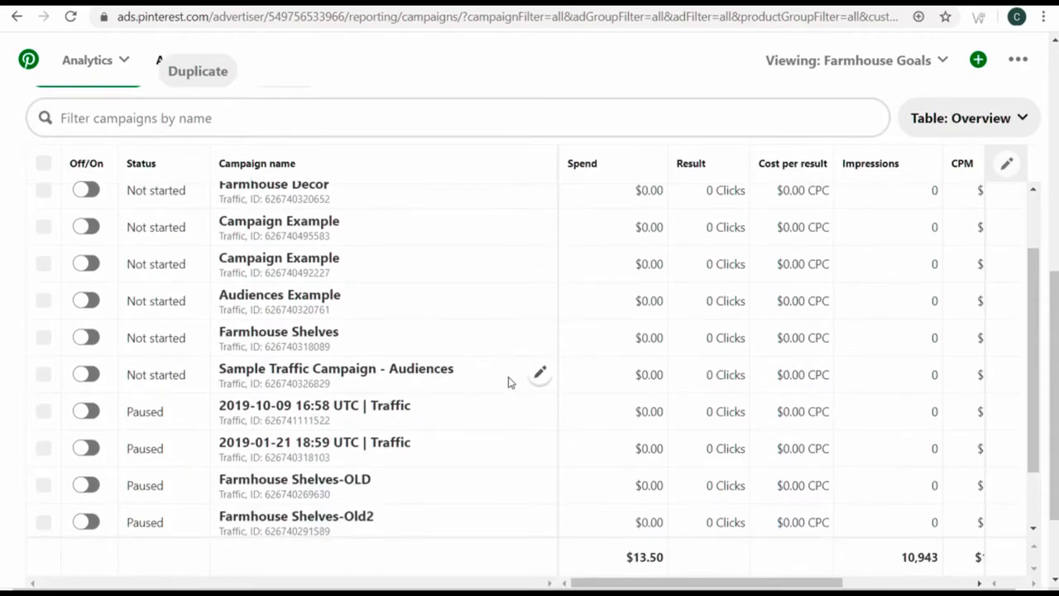
click(300, 480)
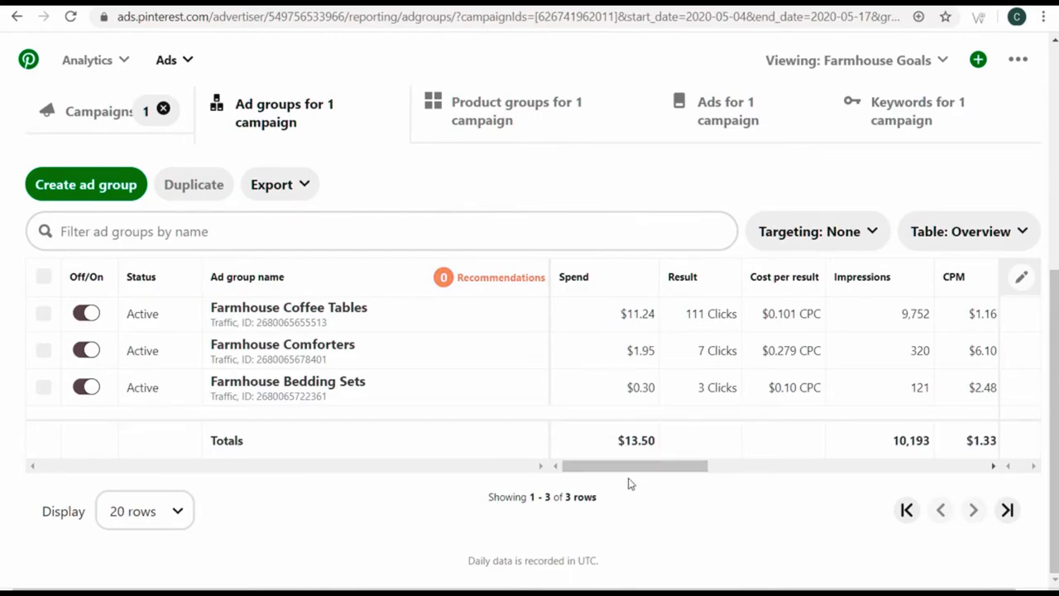
Switch the ad group report to the Statistics table and check the Conversions column and cost figures
drag(629, 466, 686, 469)
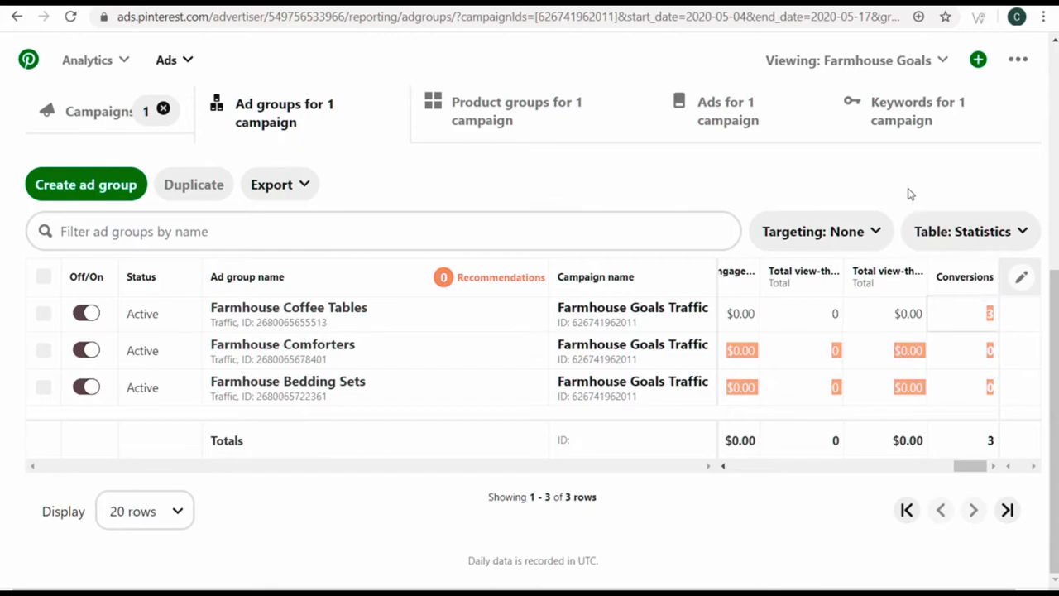
drag(980, 466, 700, 470)
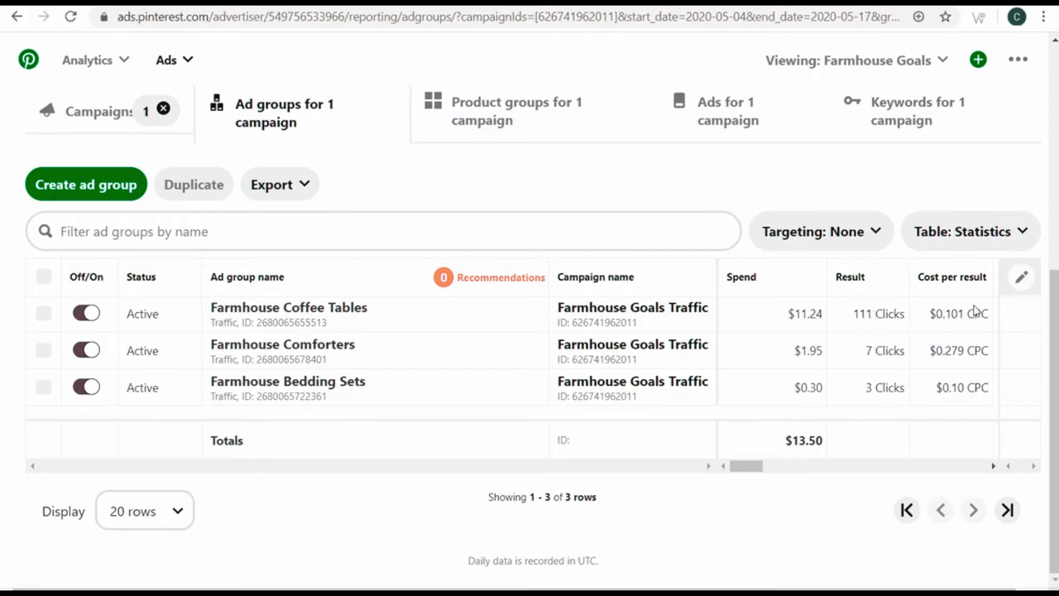
Go back to the campaigns list, clear the single-campaign selection and locate the Farmhouse Goals Conversions Campaign
scroll(756, 439, up, 5)
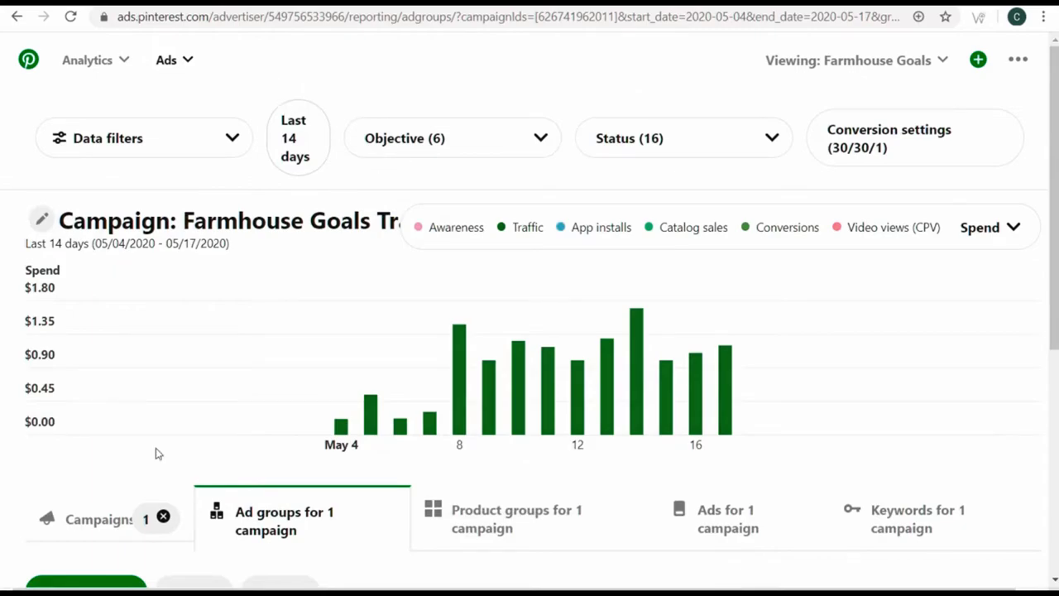
click(83, 522)
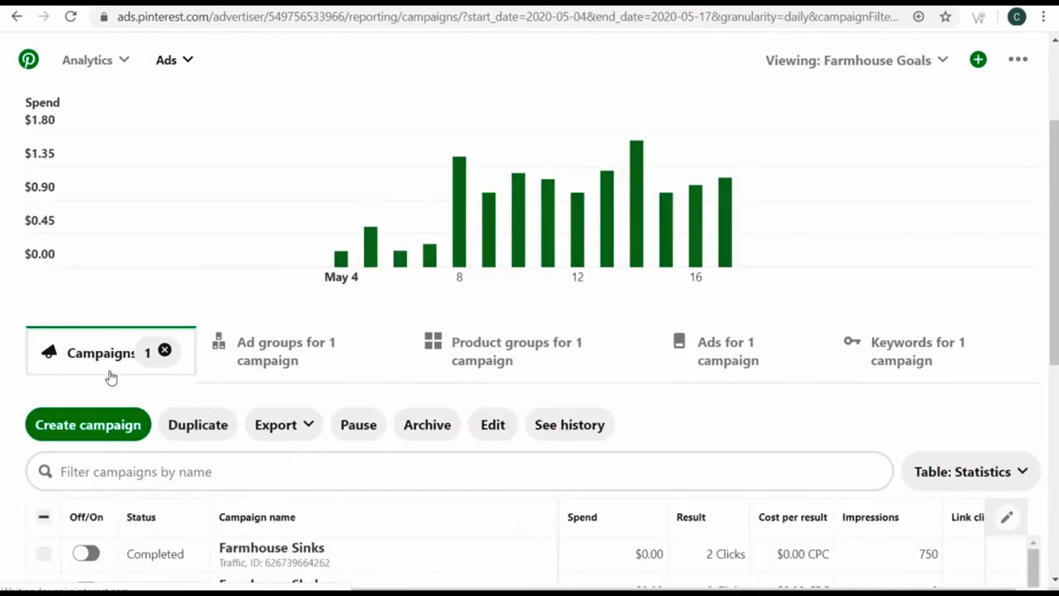
click(163, 182)
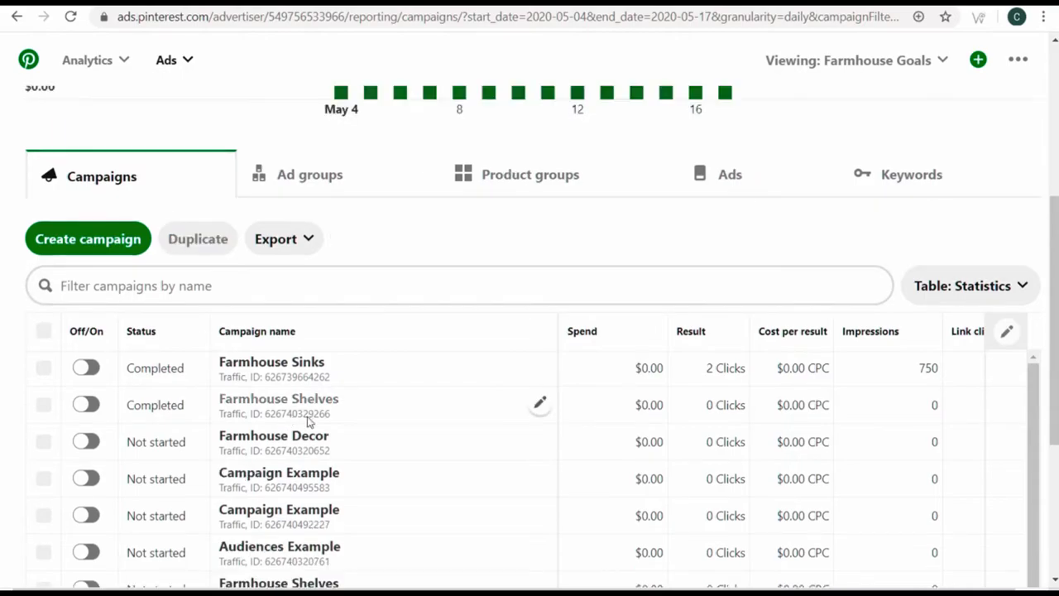
scroll(548, 433, down, 5)
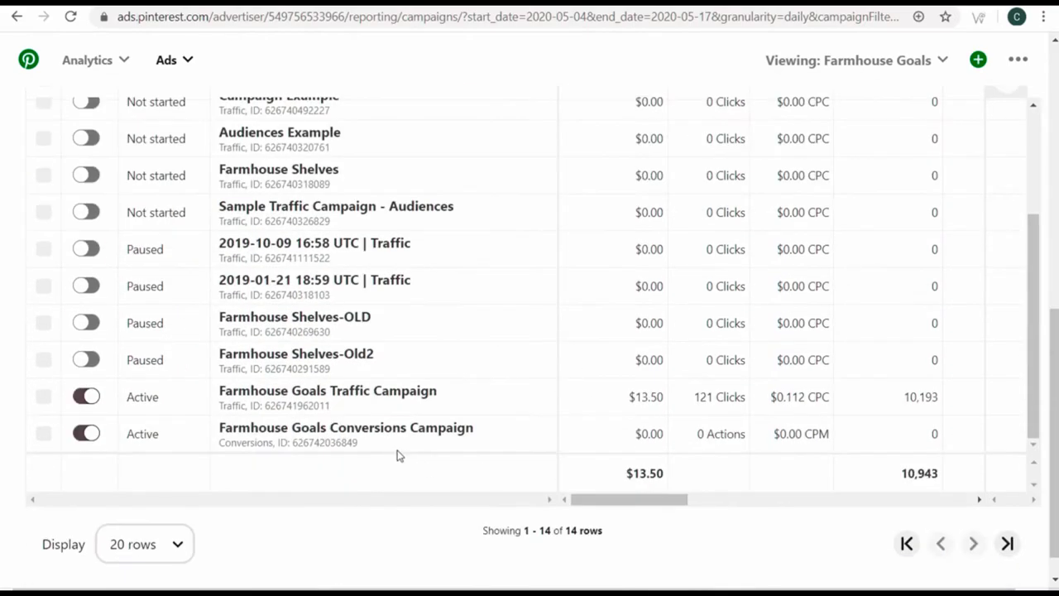
Open the Farmhouse Goals Conversions Campaign from the campaigns list
click(347, 433)
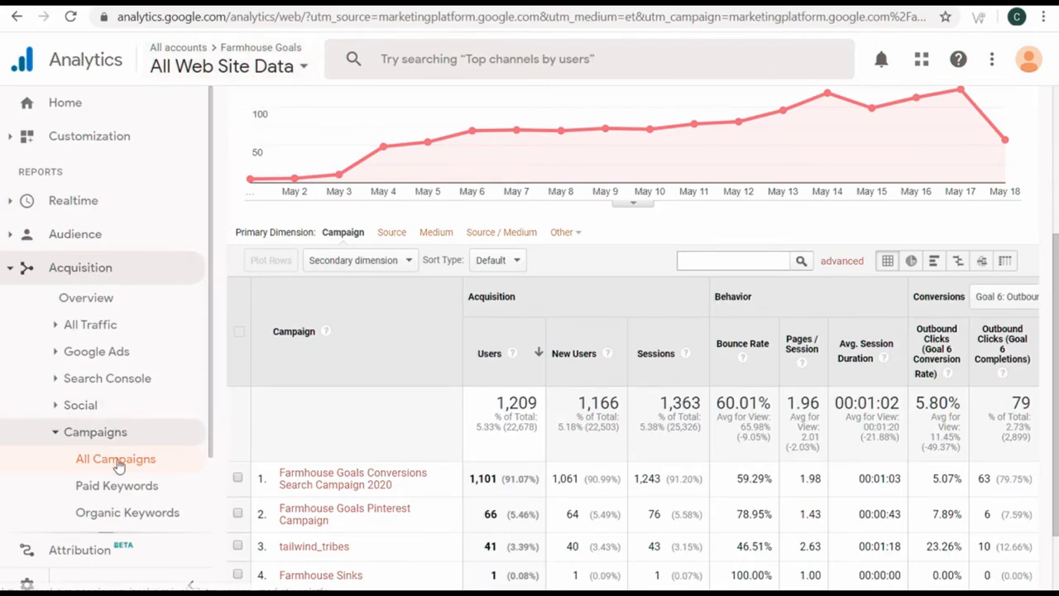
Switch to the All Campaigns report in Google Analytics and examine the Farmhouse Goals Pinterest Campaign's users, sessions and outbound click completions
scroll(399, 331, down, 1)
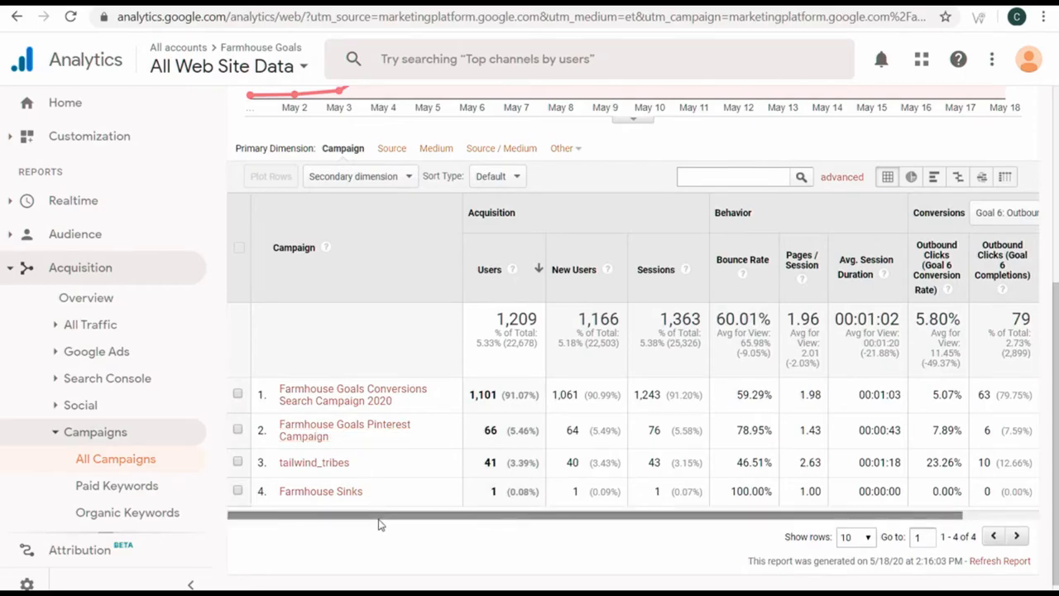
drag(388, 520, 532, 525)
click(900, 431)
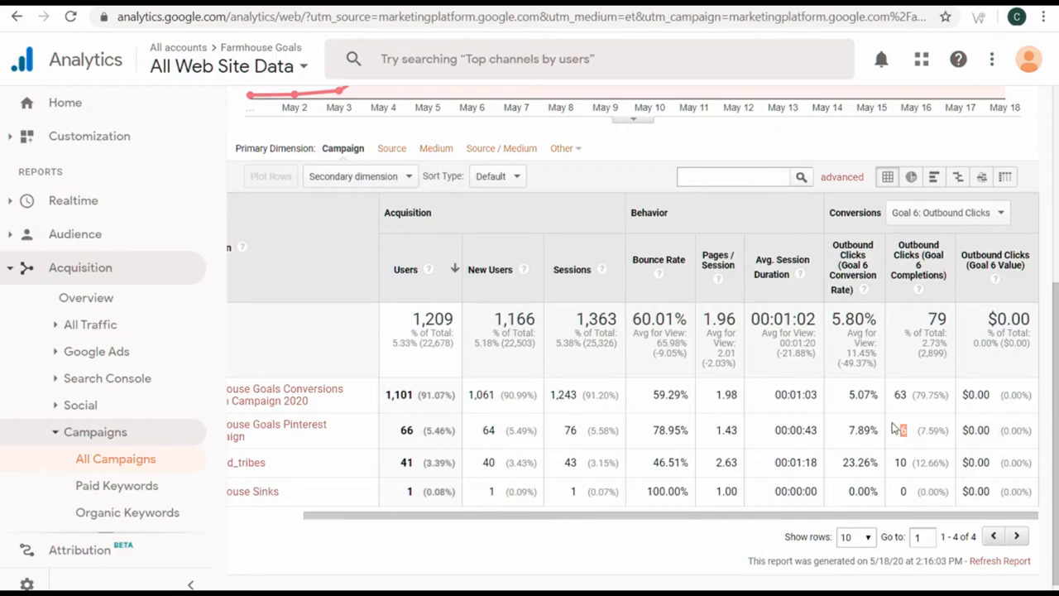
drag(391, 433, 419, 440)
drag(564, 431, 579, 441)
click(584, 441)
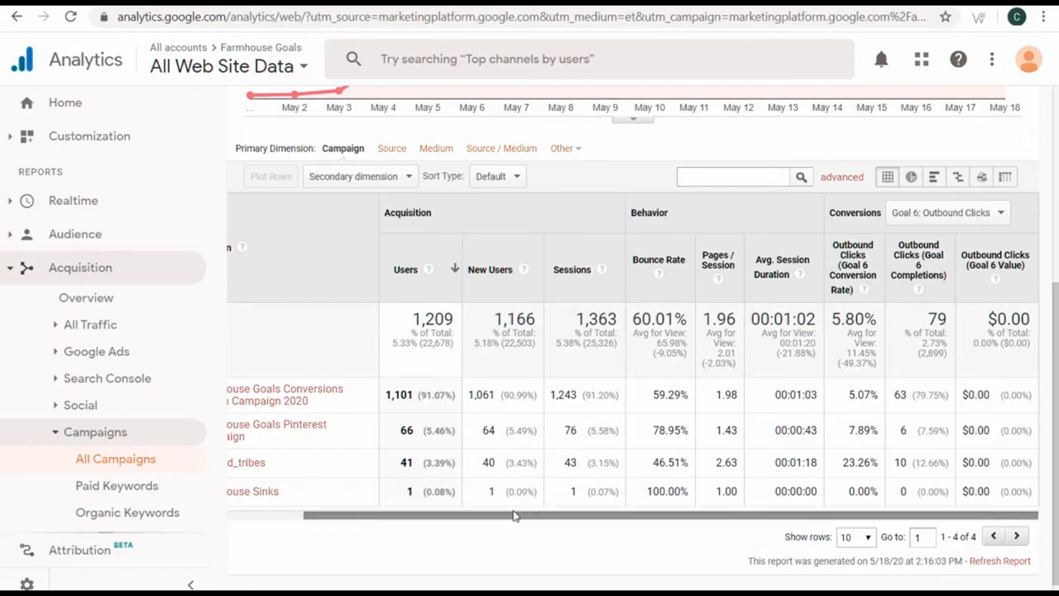
scroll(512, 521, left, 2)
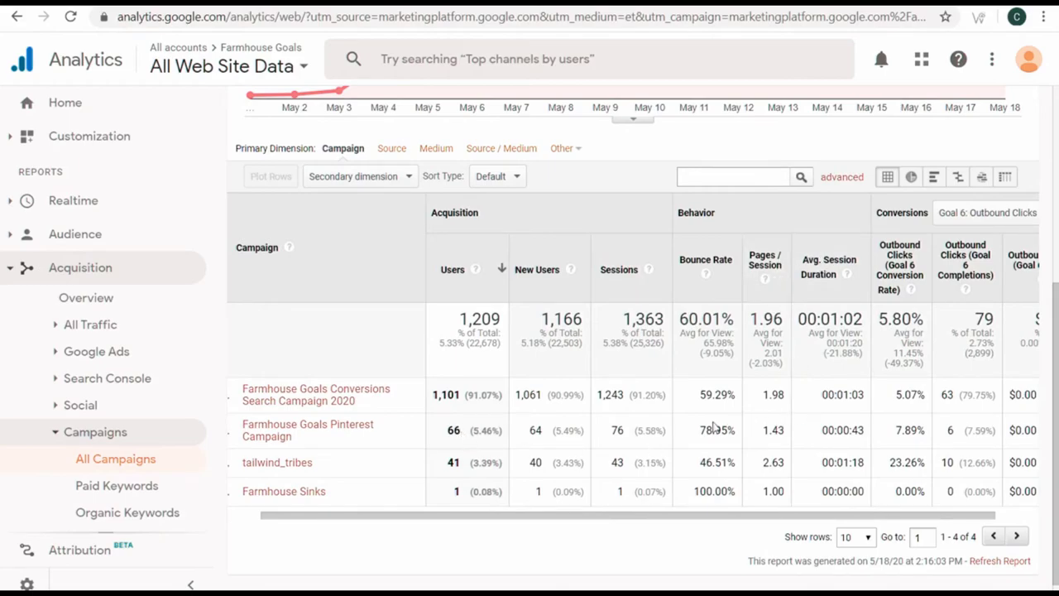
Compare the Pinterest campaign's engagement and goal conversion rate with the search campaign, and open the Farmhouse Goals Pinterest Campaign details
drag(699, 429, 790, 434)
click(866, 436)
drag(434, 396, 473, 397)
click(505, 401)
drag(893, 430, 940, 434)
click(922, 430)
click(273, 436)
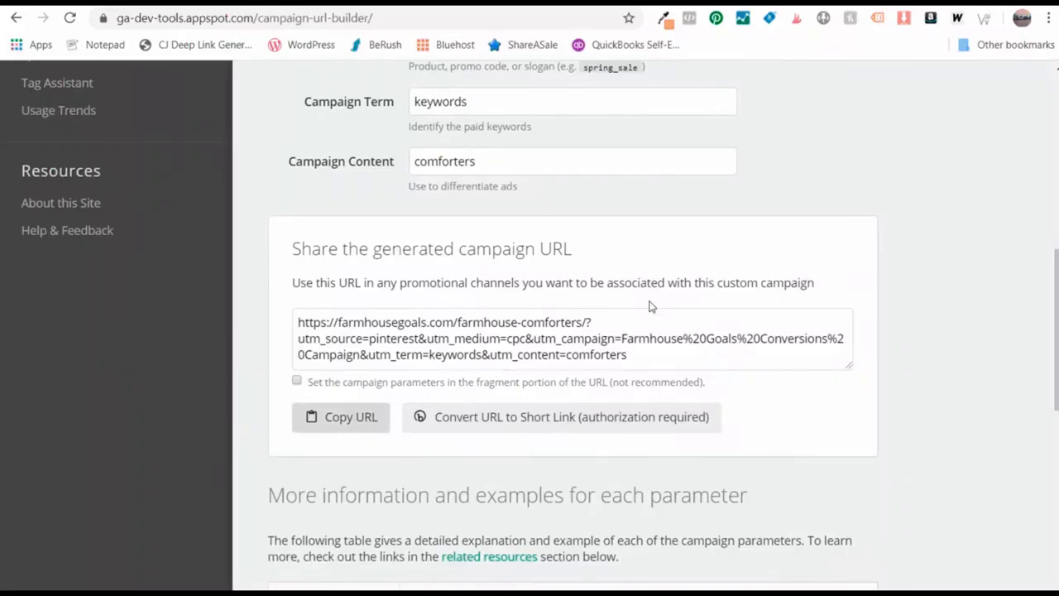
Switch to the Campaign URL Builder and check the Campaign Source, Campaign Medium and Campaign Name entered for the comforter URL
scroll(700, 293, up, 3)
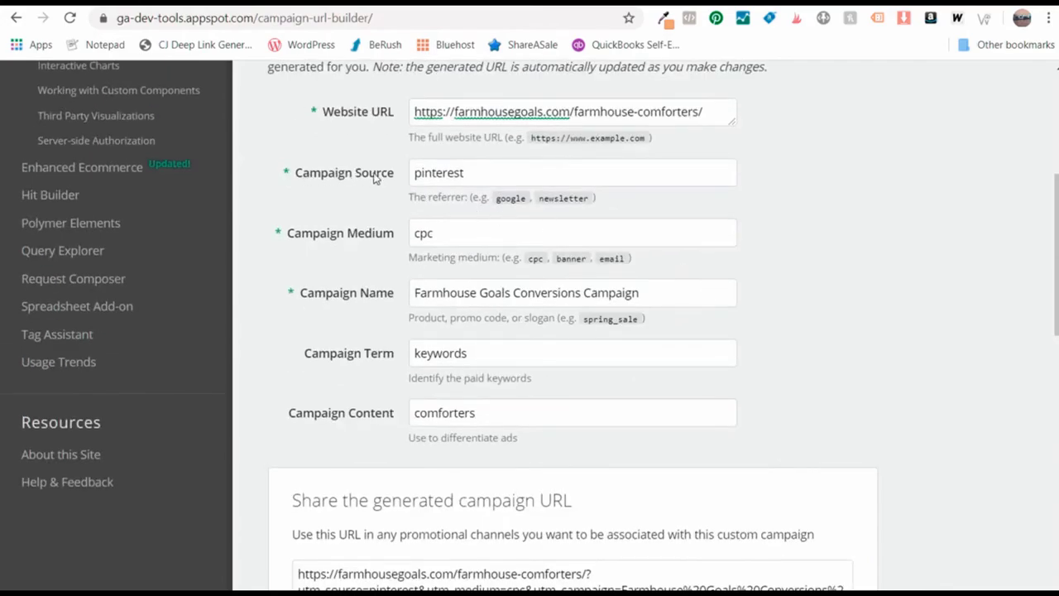
drag(485, 174, 416, 170)
drag(488, 234, 364, 238)
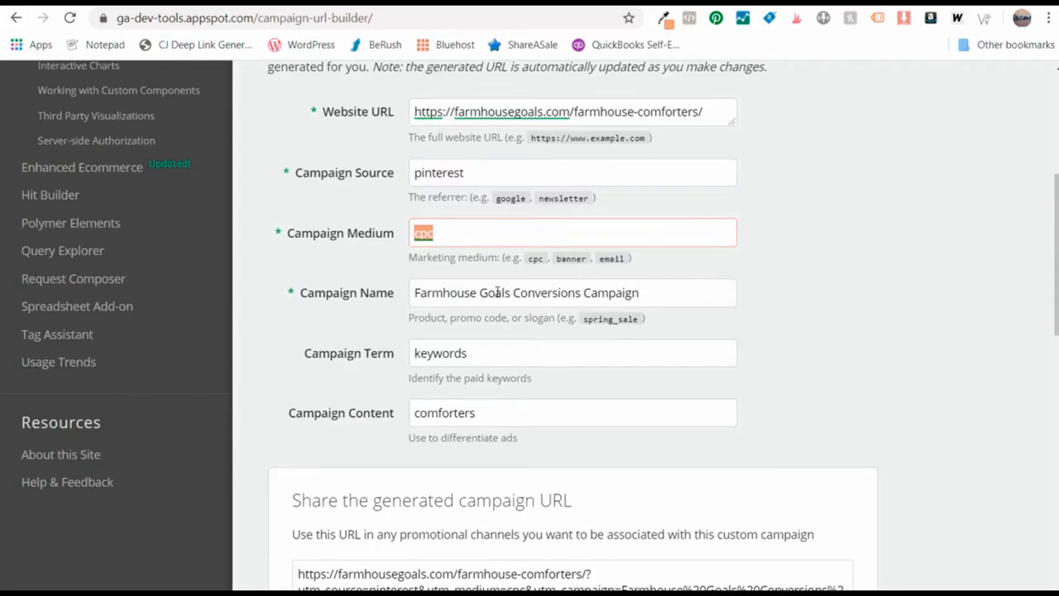
click(528, 293)
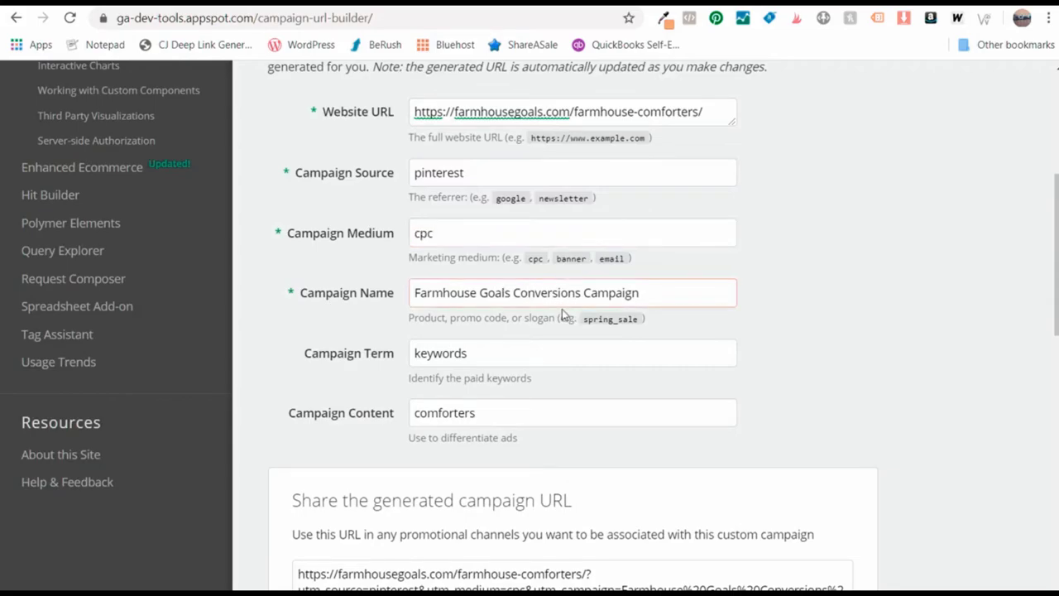
double_click(545, 293)
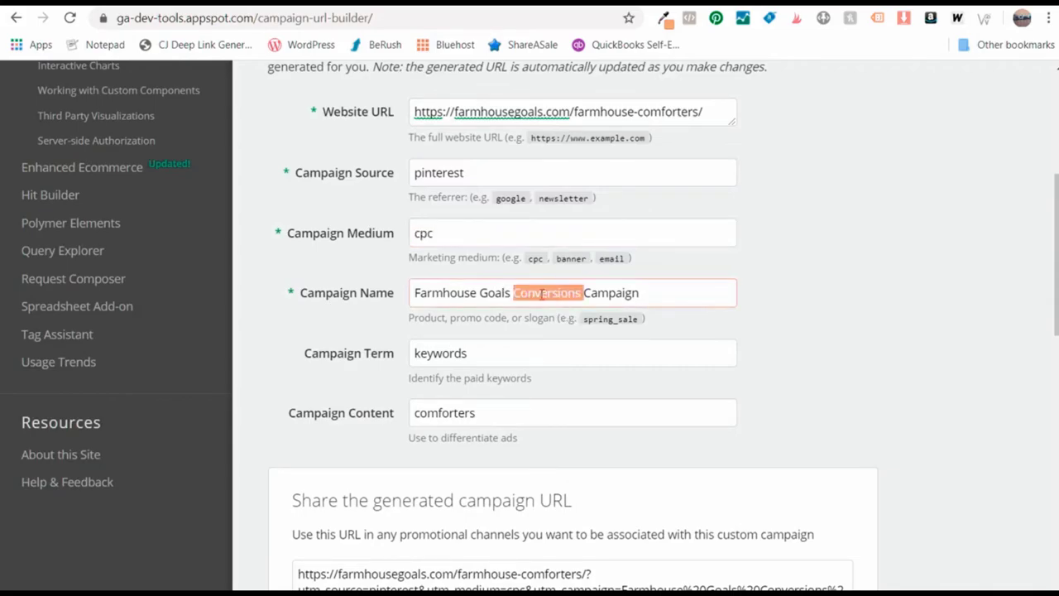
click(539, 294)
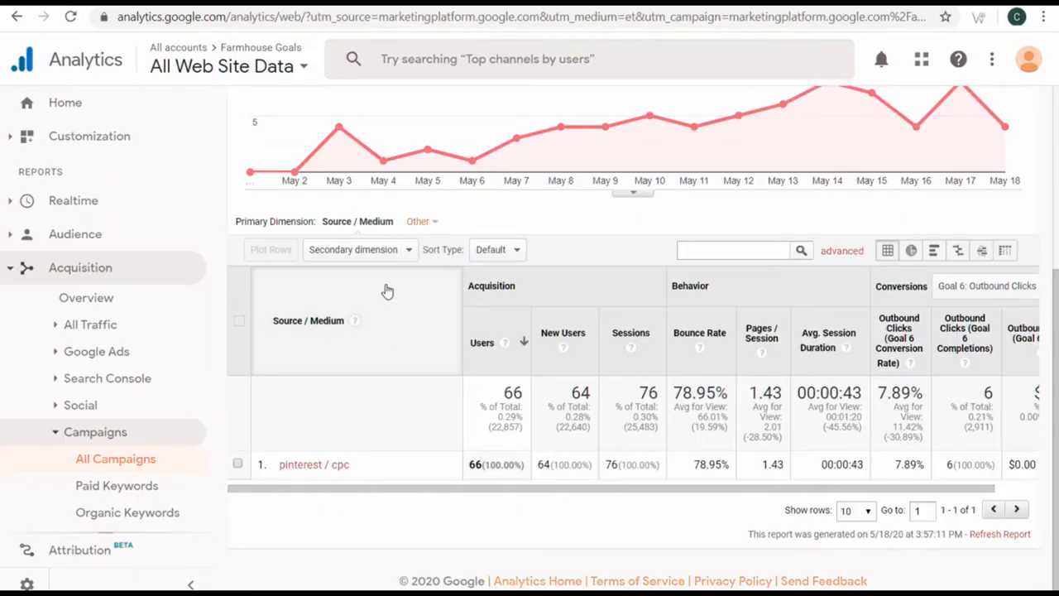
Return to Google Analytics and add Keyword as the secondary dimension of the Pinterest campaign's Source / Medium report
click(379, 253)
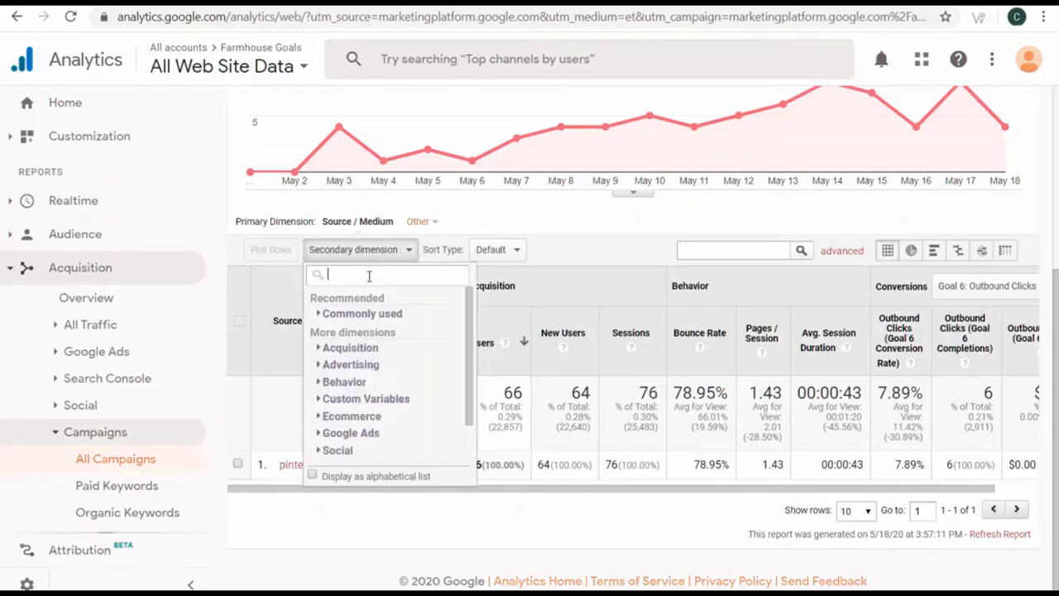
text(keyword)
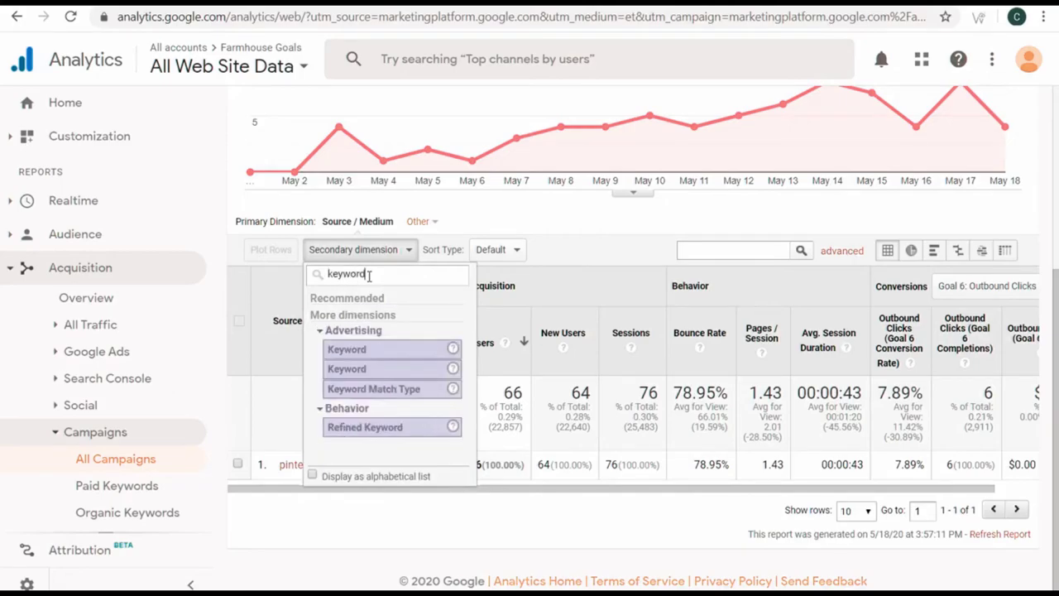
click(340, 350)
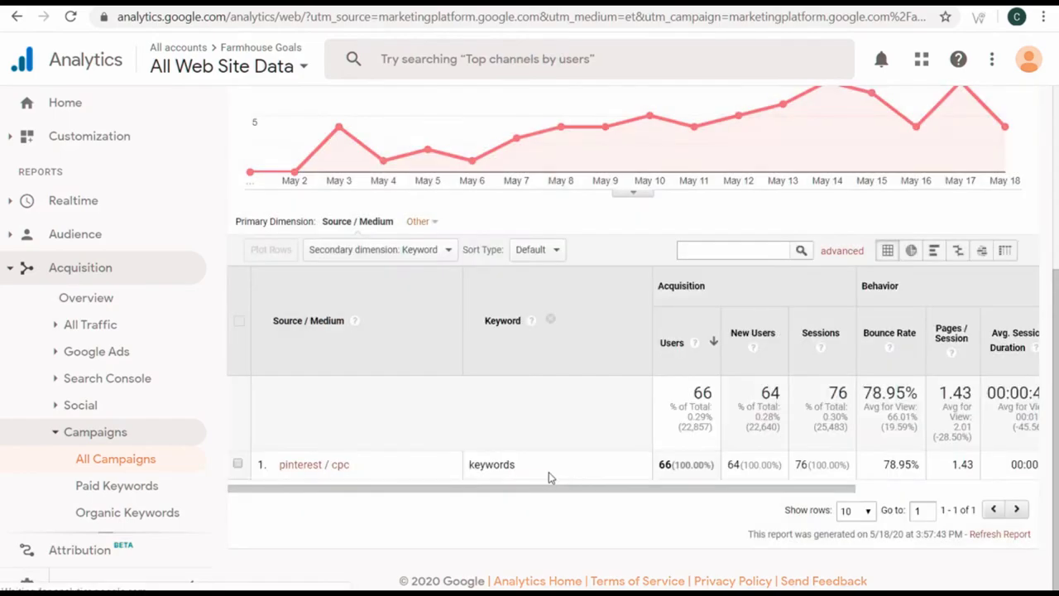
Compare the report's Keyword value with the Campaign Term in the Campaign URL Builder, ending back in Google Analytics
drag(549, 478, 468, 464)
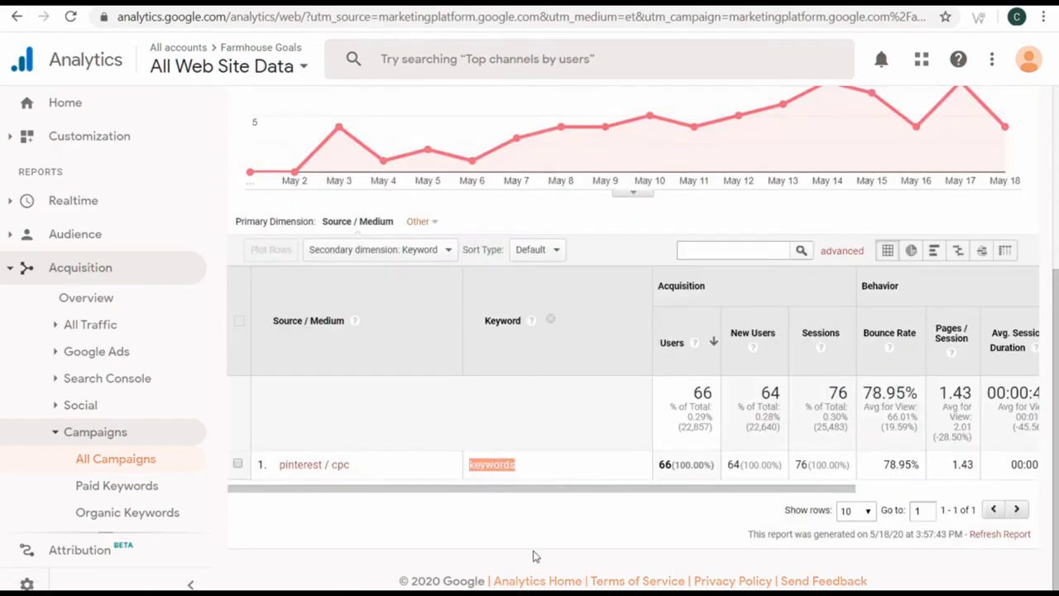
key(alt+Tab)
double_click(425, 352)
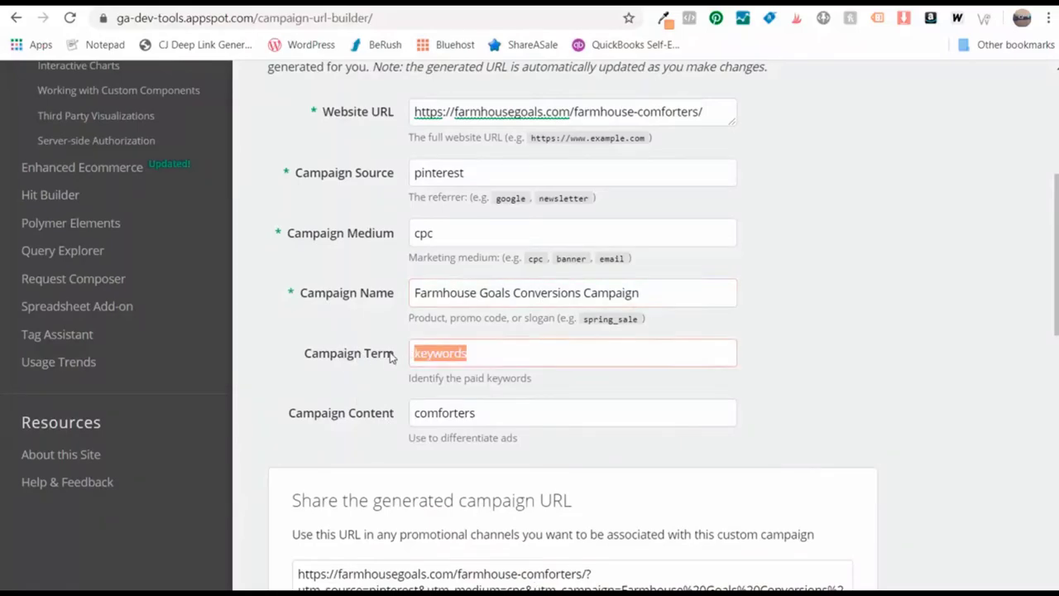
key(alt+Tab)
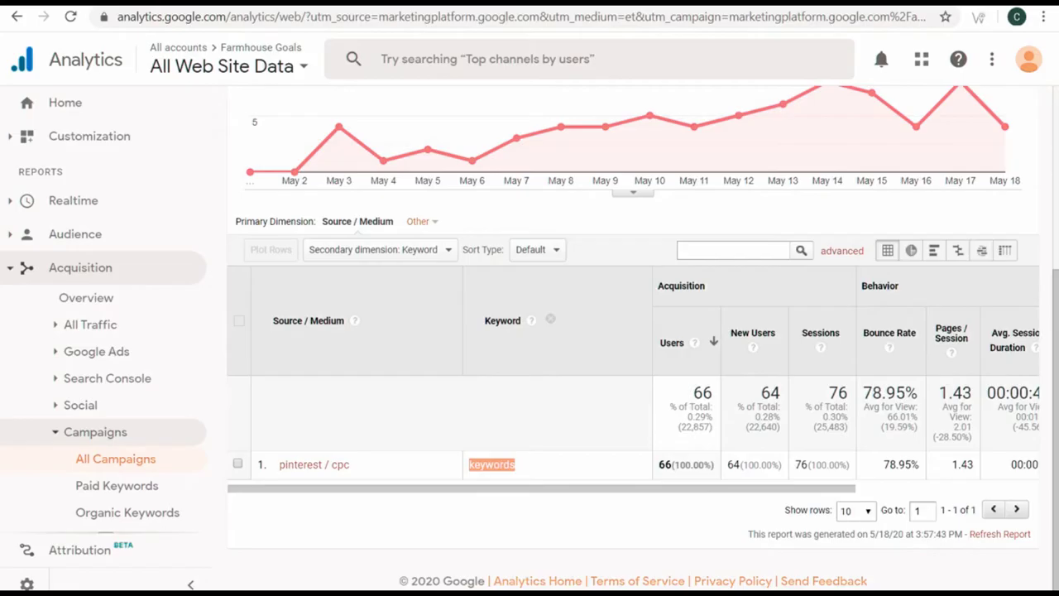
key(alt+Tab)
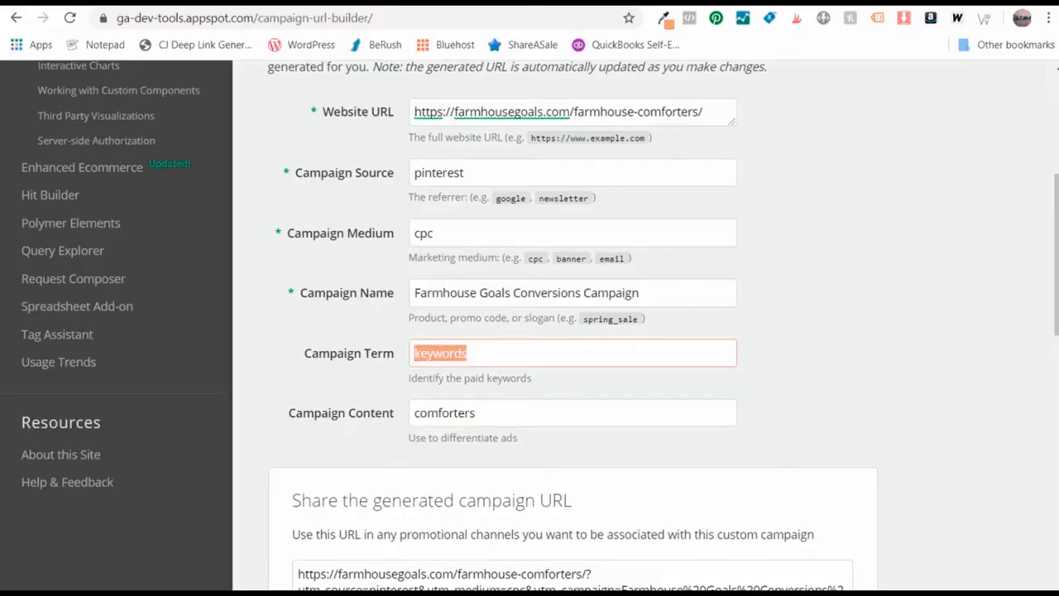
key(alt+Tab)
Change the report's secondary dimension to Ad Content and examine each ad content row
click(374, 249)
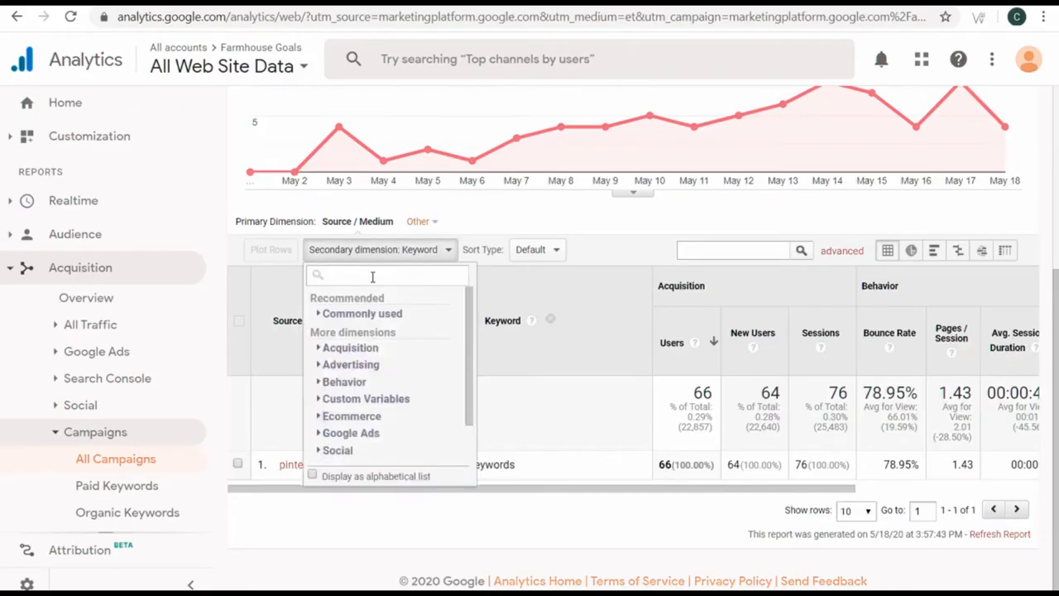
text(content)
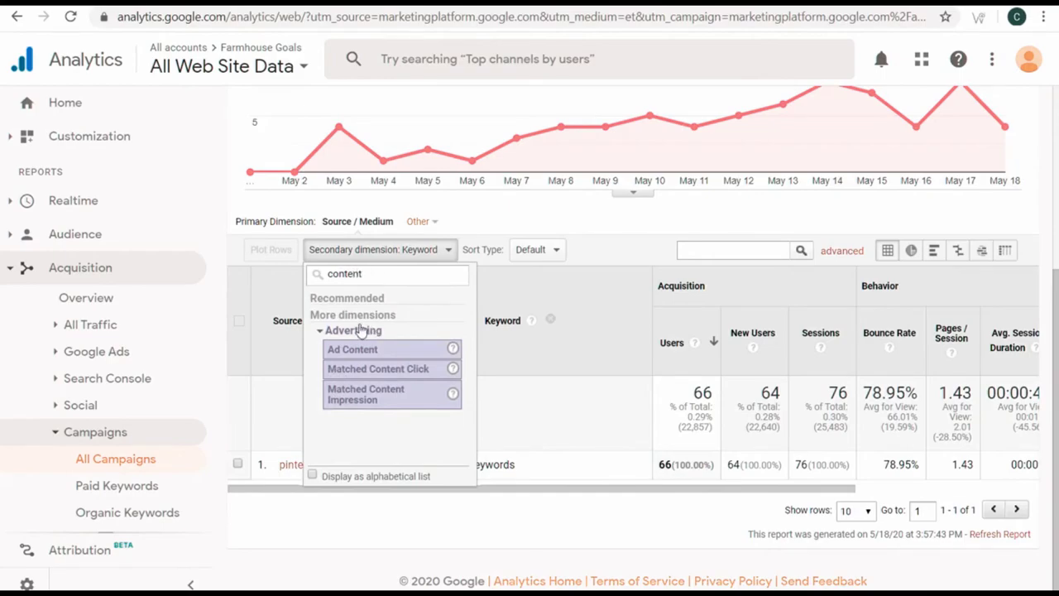
click(359, 352)
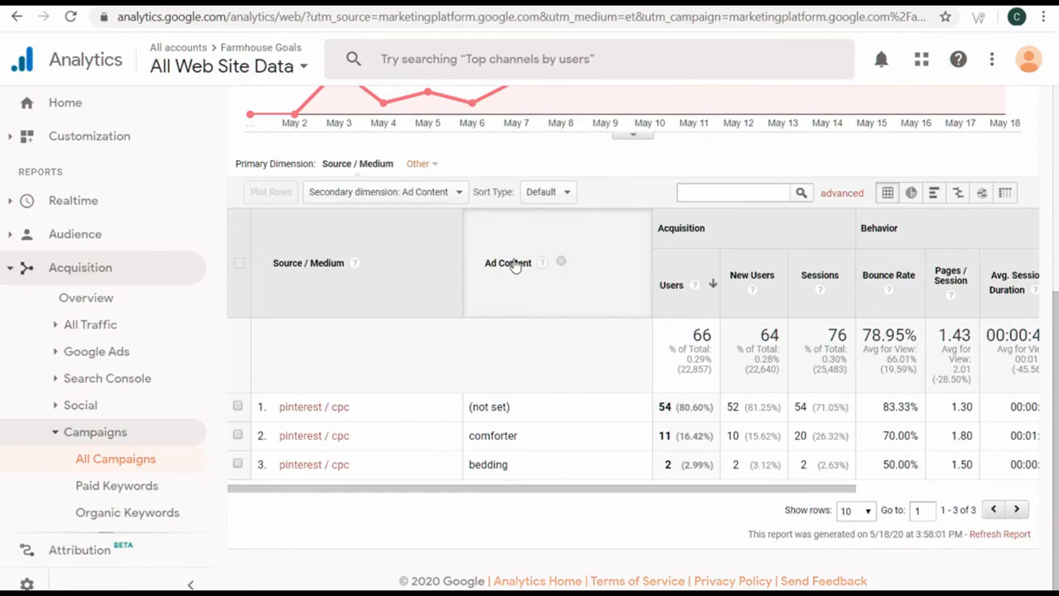
drag(521, 407, 467, 408)
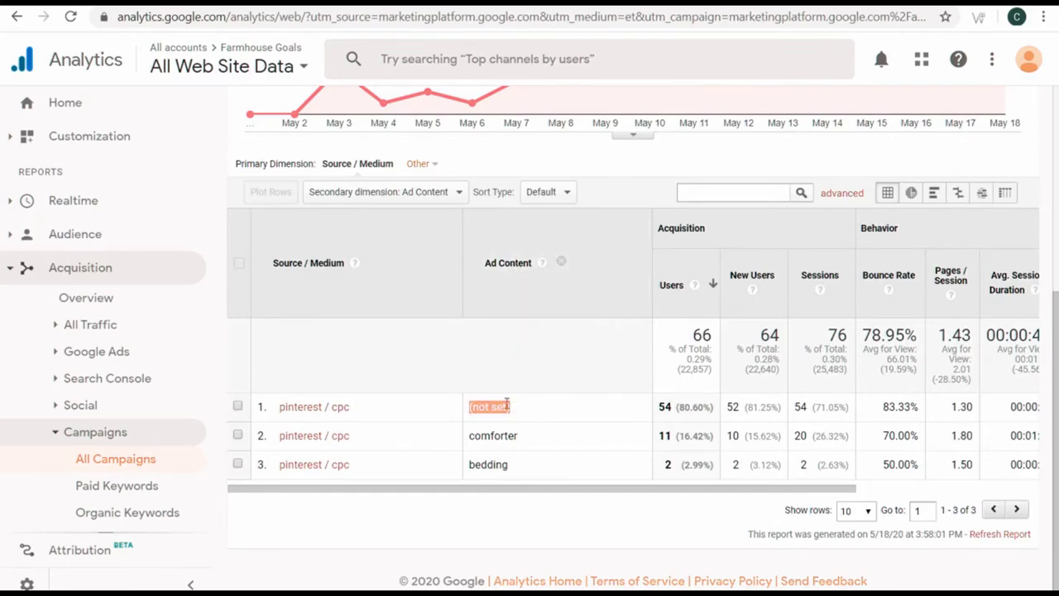
click(506, 403)
drag(538, 441, 430, 440)
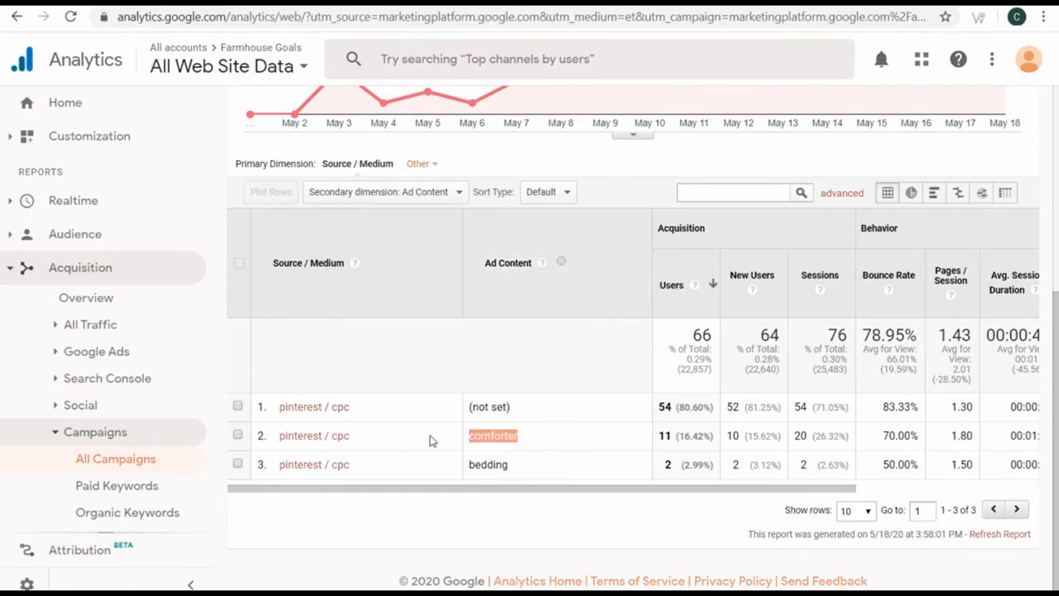
drag(533, 471, 430, 456)
Compare the Campaign Content value in the Campaign URL Builder with the Ad Content column in Google Analytics
key(alt+Tab)
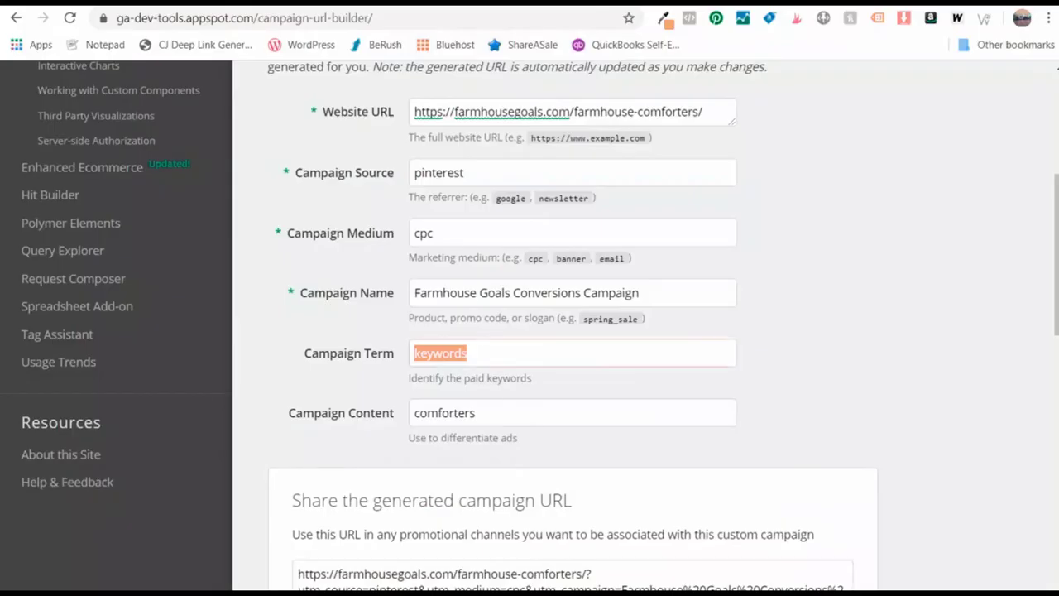
key(Tab)
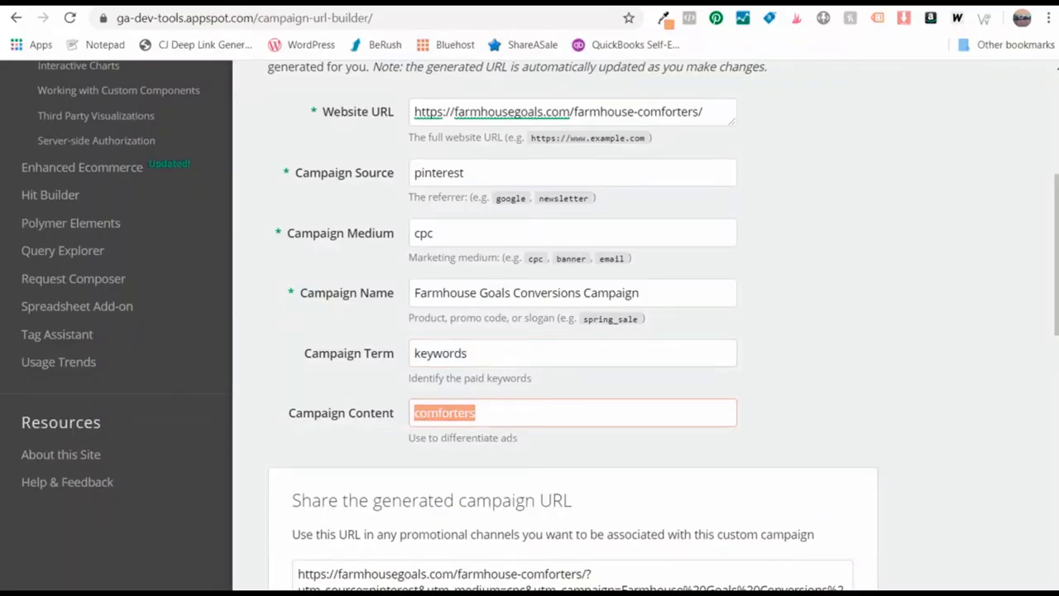
key(alt+Tab)
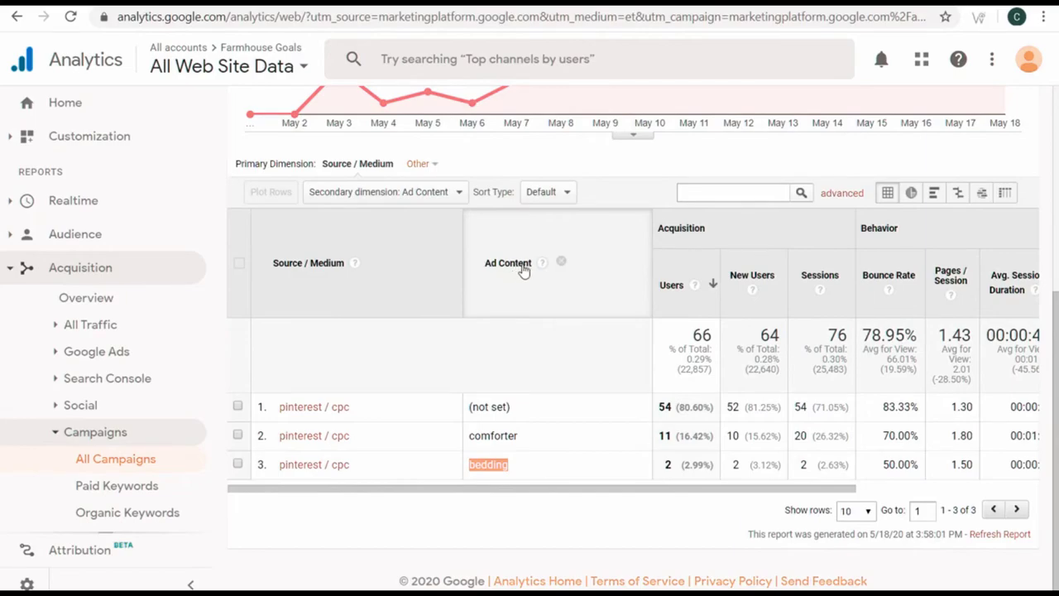
key(alt+Tab)
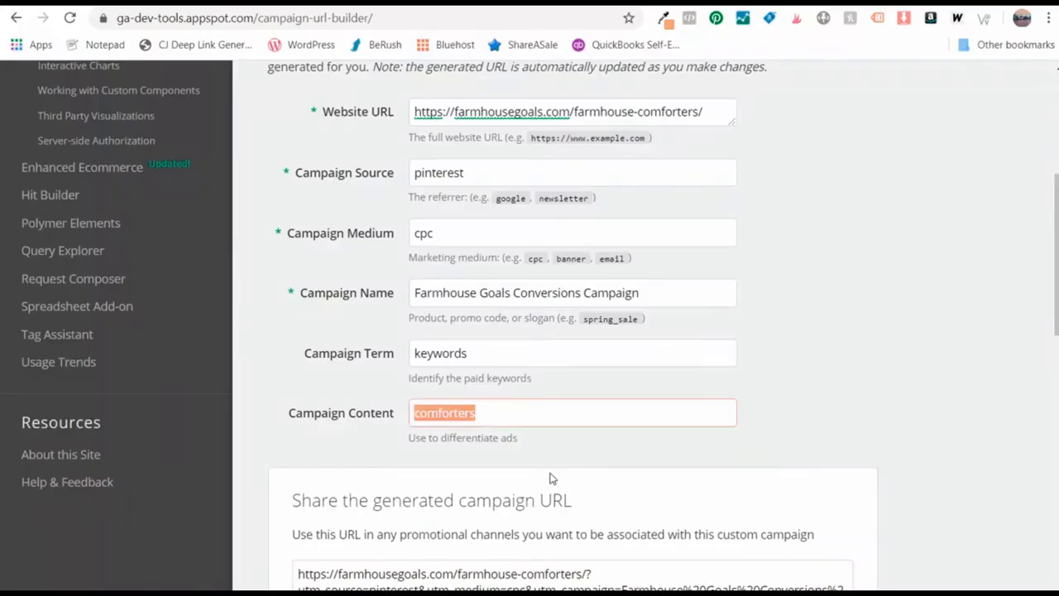
Review the title and introduction of the Campaign URL Builder page above the form
scroll(728, 281, up, 1)
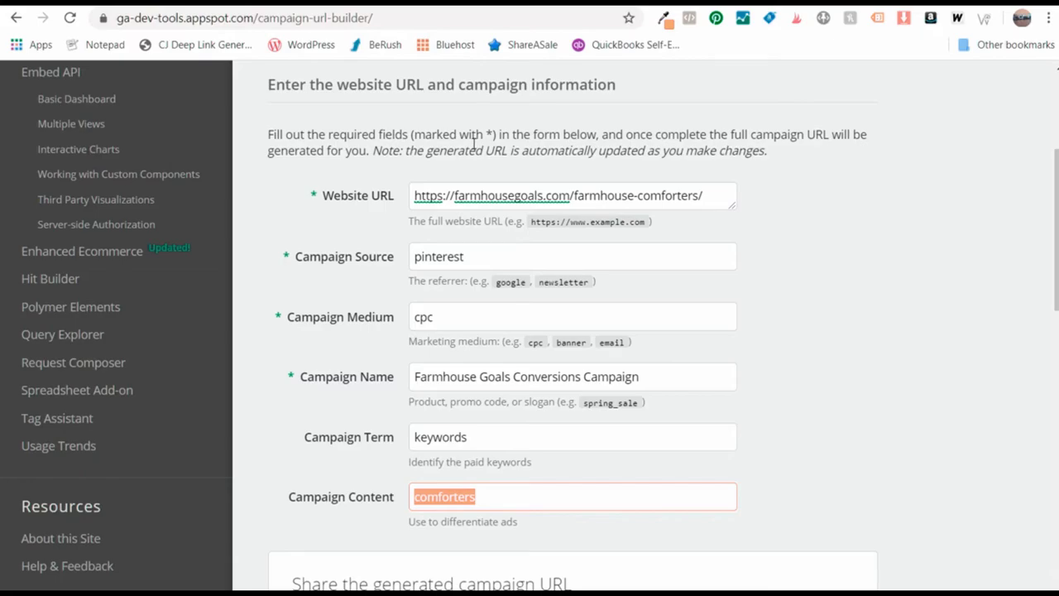
scroll(492, 172, up, 1)
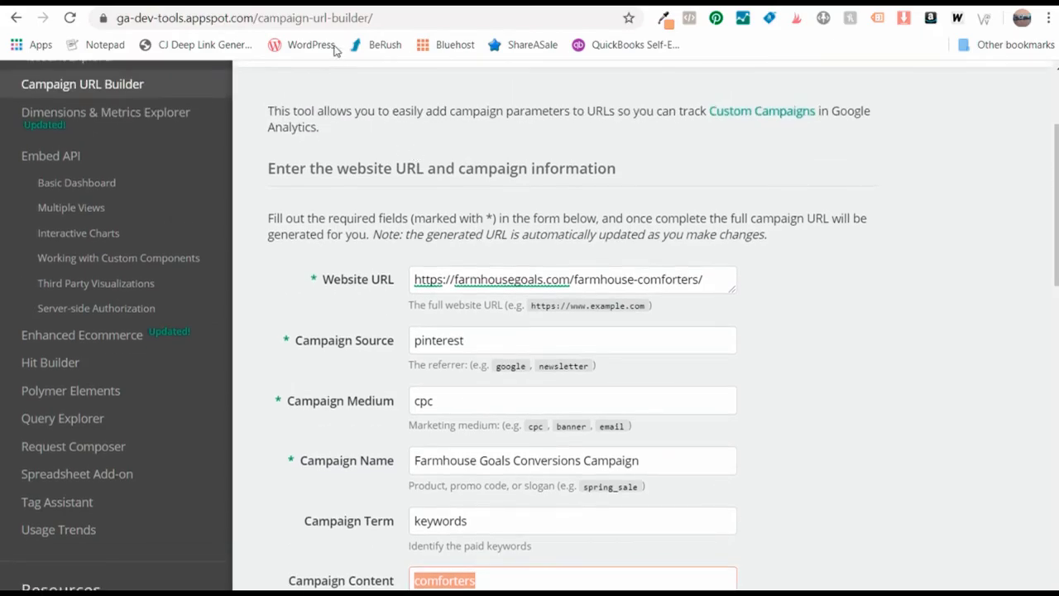
scroll(402, 87, up, 2)
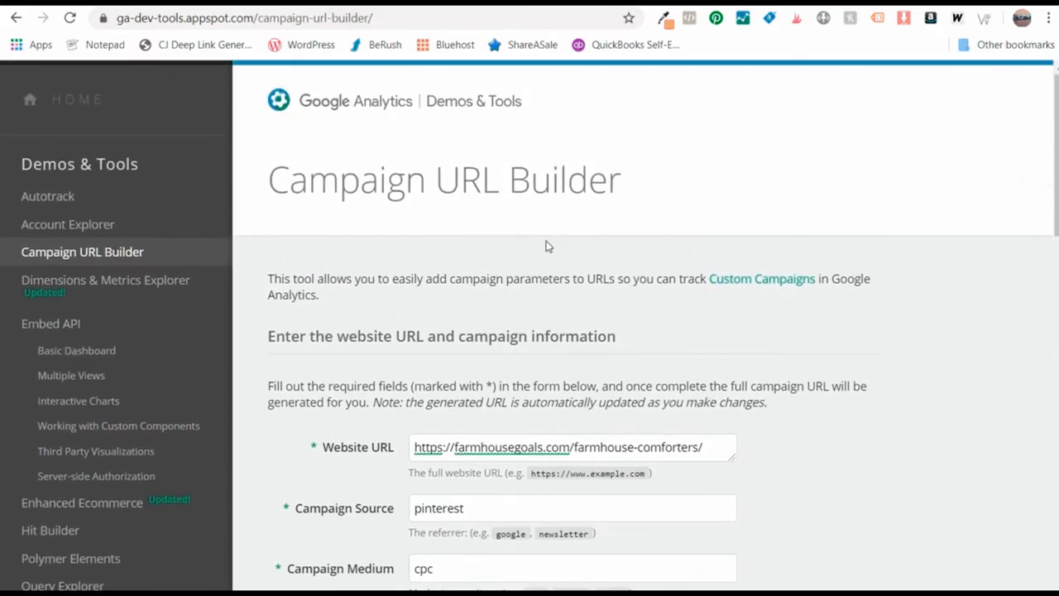
mouse_move(267, 181)
mouse_down()
mouse_move(628, 192)
mouse_move(268, 186)
mouse_up()
click(685, 186)
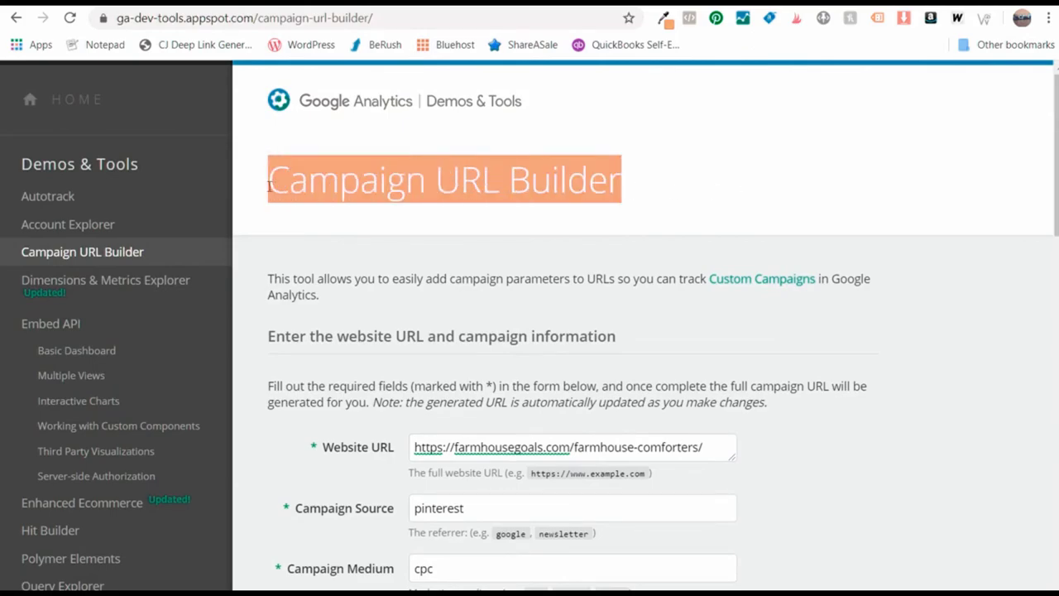
click(348, 336)
scroll(348, 336, down, 2)
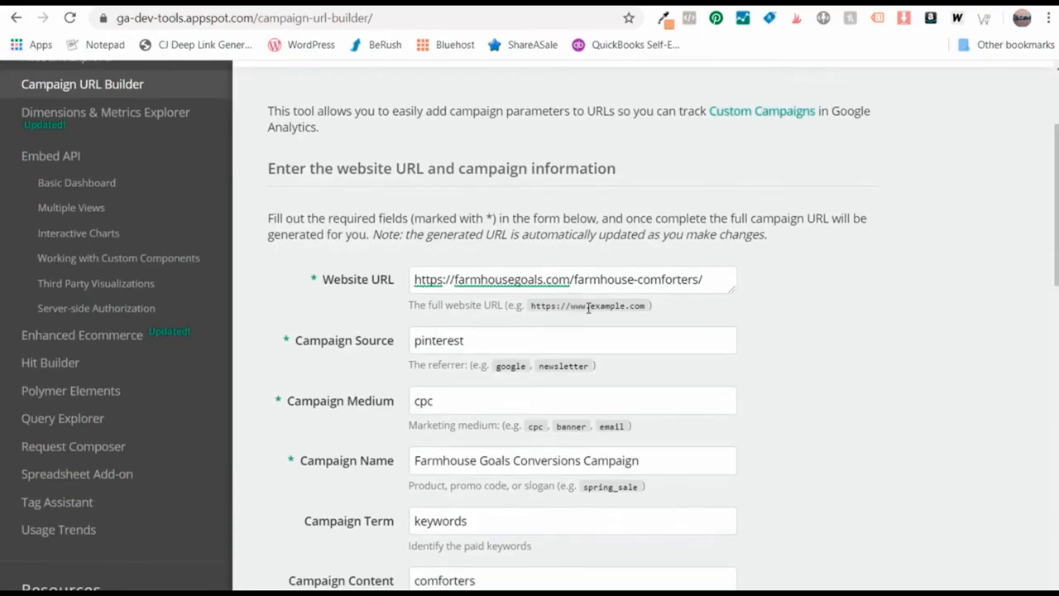
scroll(595, 482, down, 1)
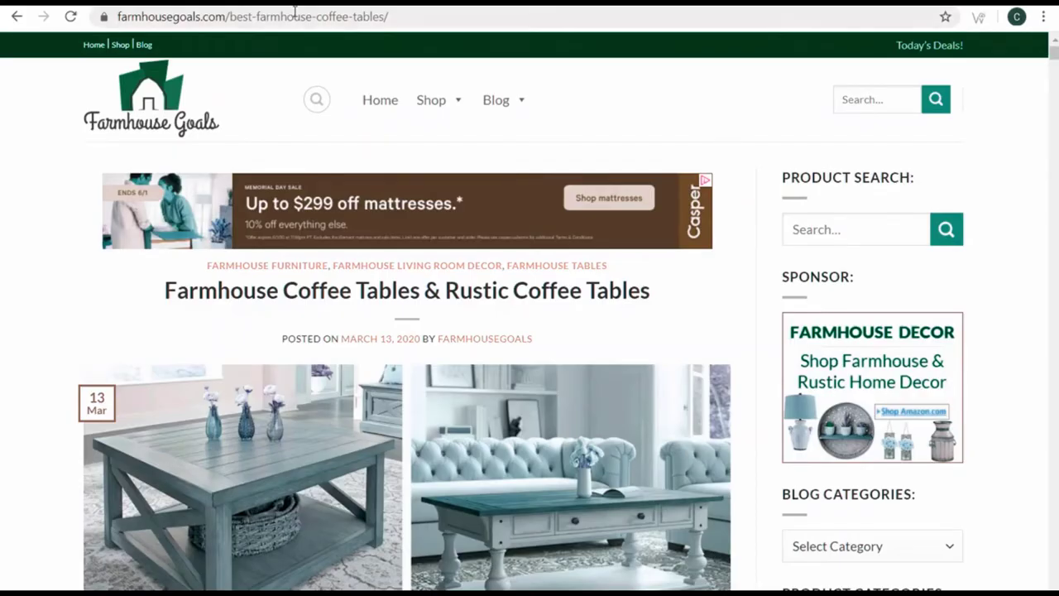
click(294, 14)
key(ctrl+c)
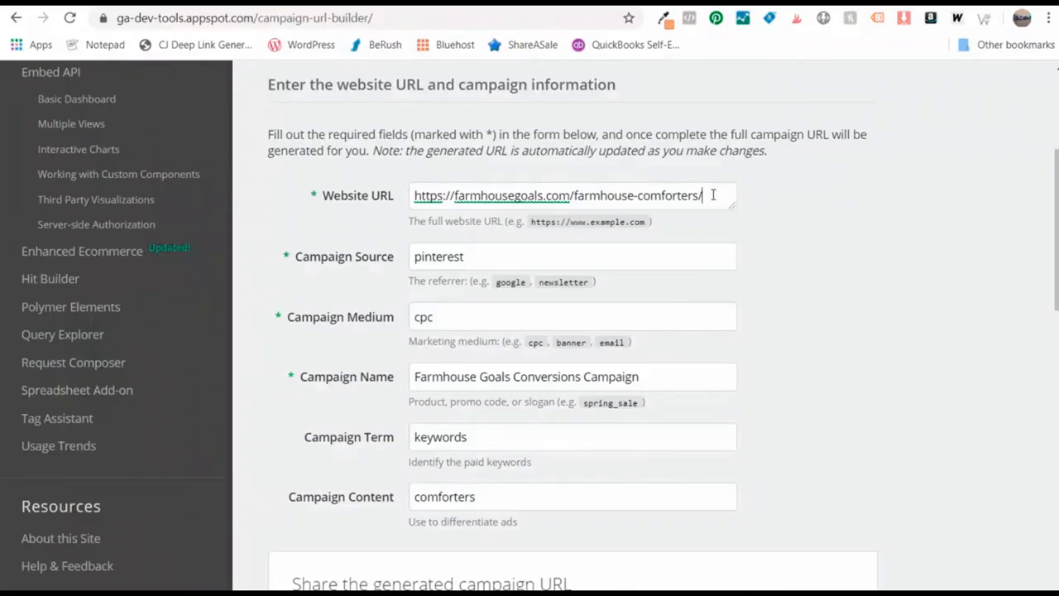
drag(712, 195, 368, 201)
key(ctrl+v)
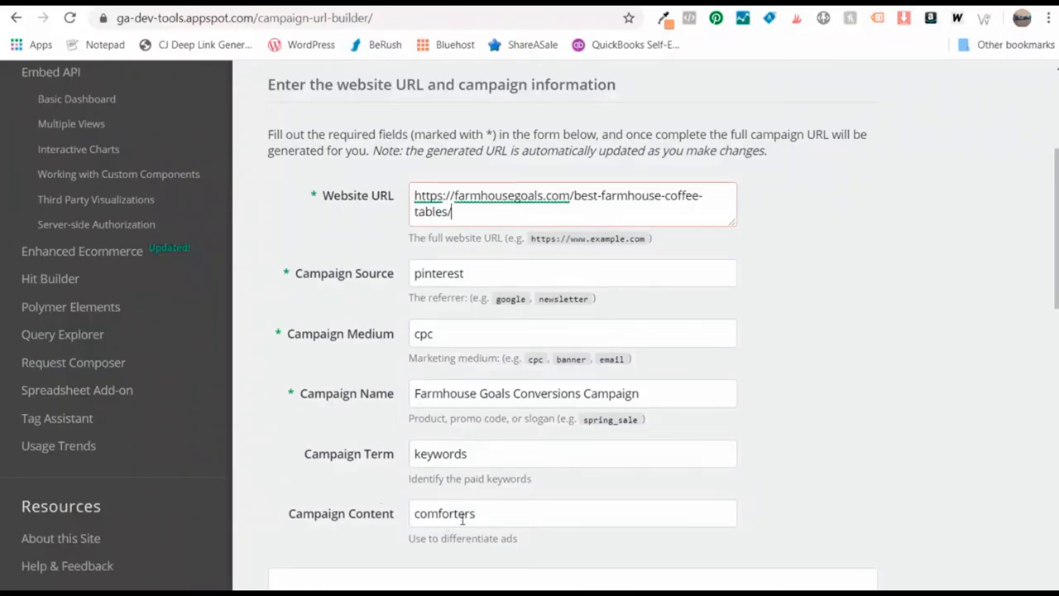
Set the Campaign Content value to coffee-tables in the Campaign URL Builder
drag(473, 518, 397, 526)
text(cof)
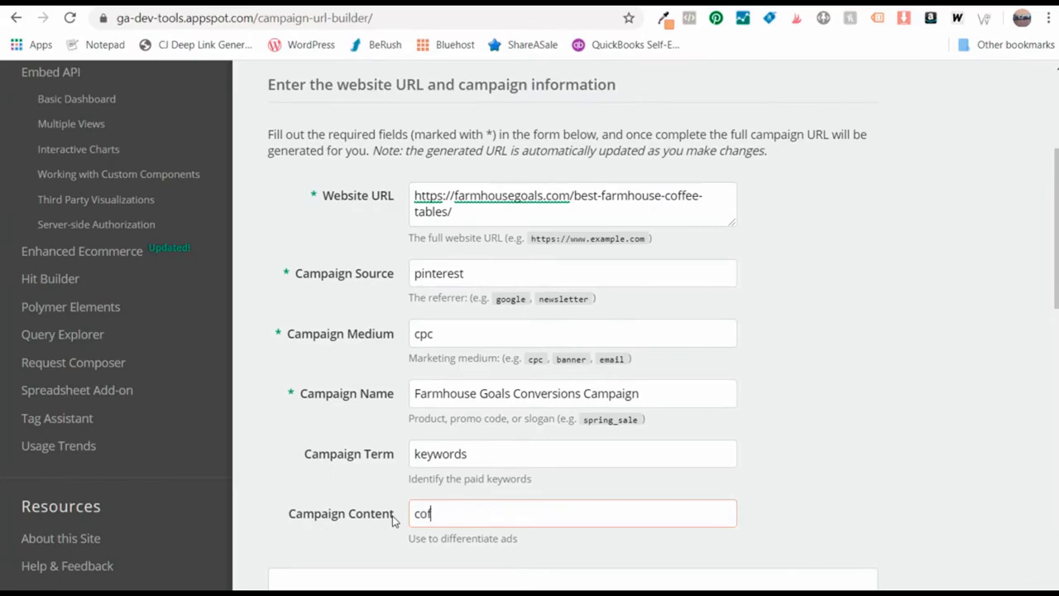
text(fee-tables)
click(777, 460)
scroll(668, 371, down, 3)
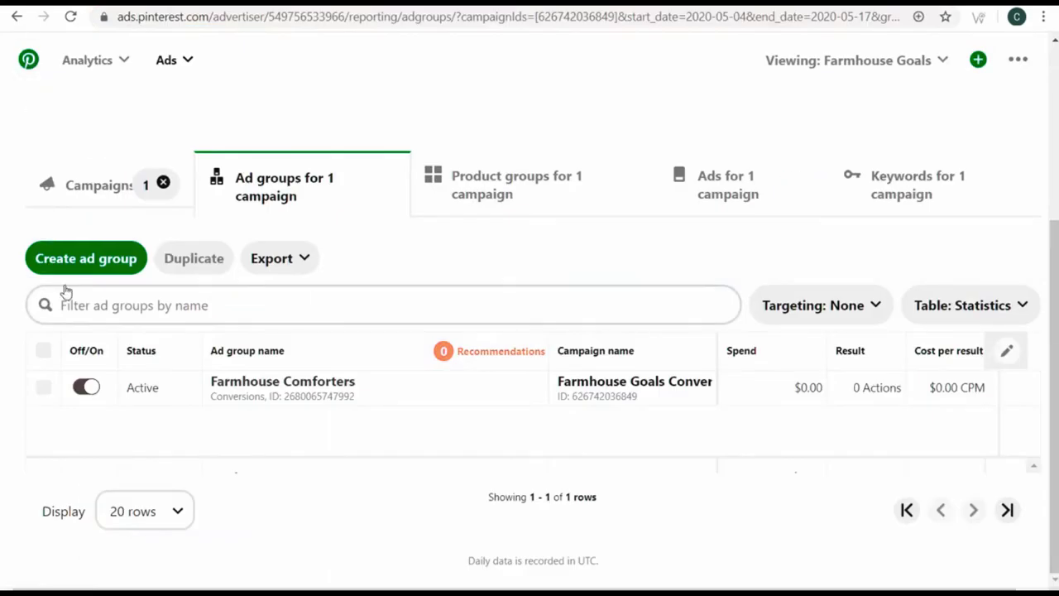
Switch to Pinterest Ads and start a new ad group named Farmhouse Coffee Tables in the Farmhouse Goals conversions campaign
scroll(444, 253, up, 3)
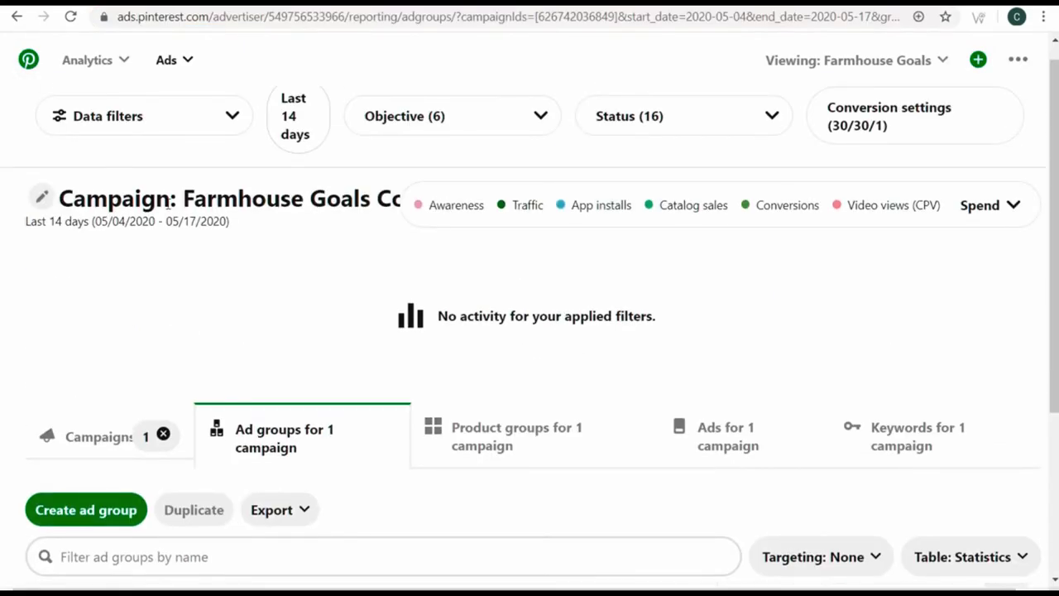
drag(181, 201, 438, 203)
click(488, 273)
scroll(517, 308, down, 2)
scroll(511, 304, down, 1)
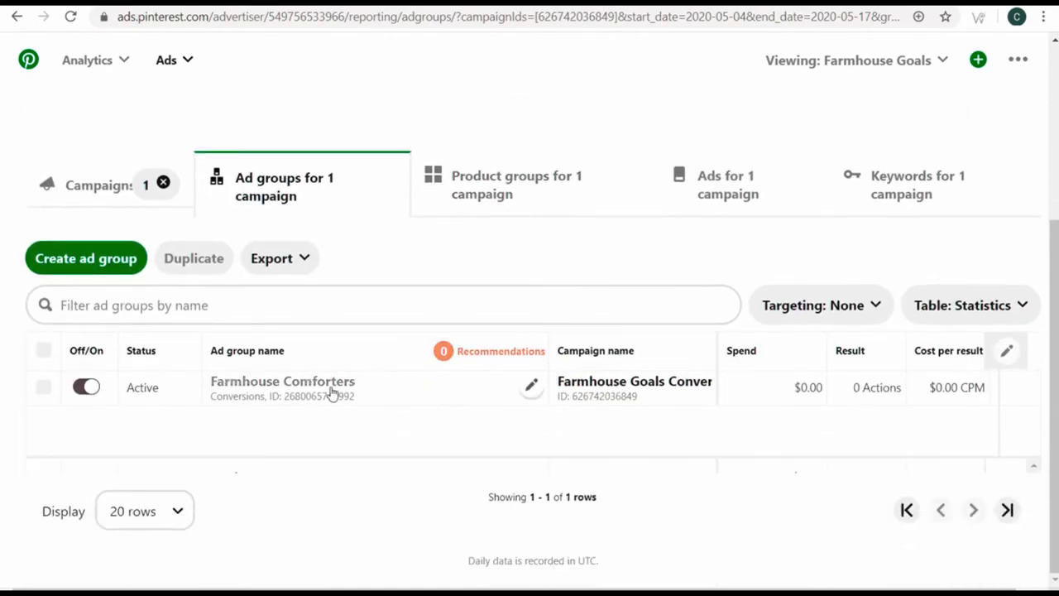
click(109, 259)
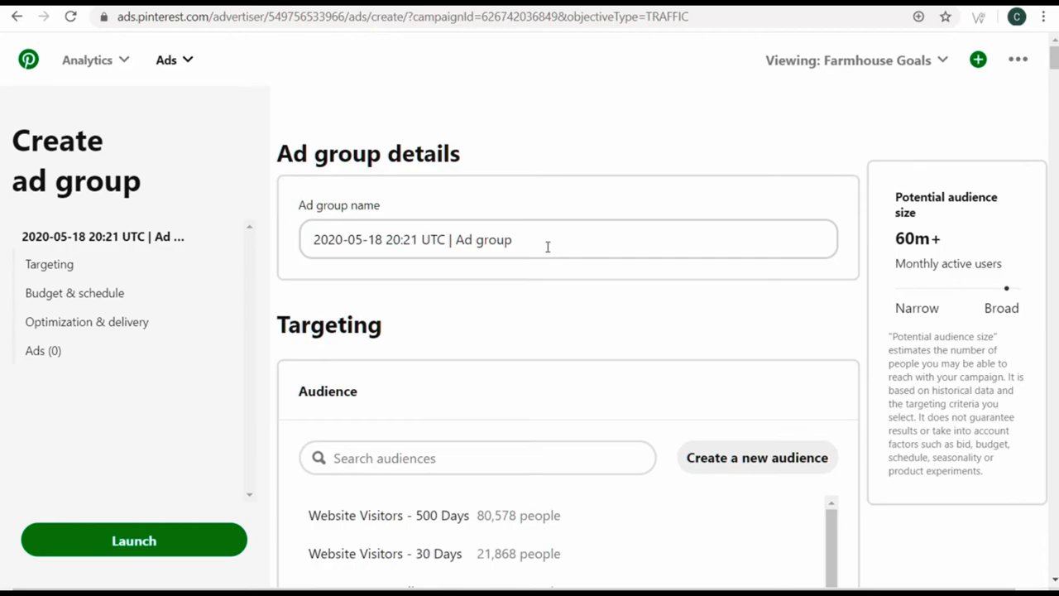
drag(544, 246, 279, 249)
text(Fa)
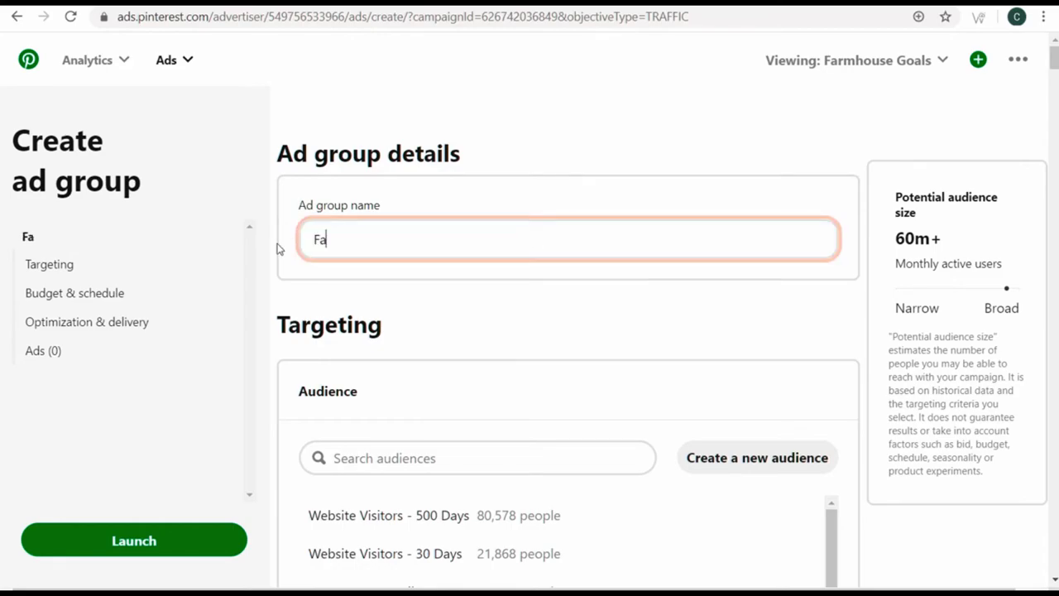
text(rmhouse Coffee Tables)
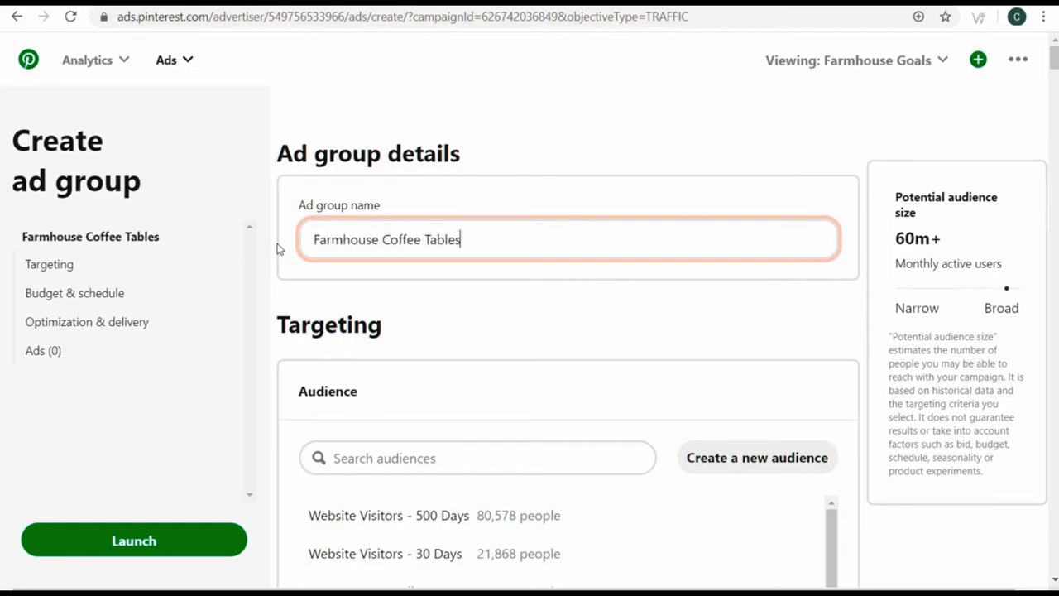
Search related keywords for farmhouse coffee tables and enter "farmhouse coffee table", "farmhouse style coffee table" and "farmhouse themed coffee table" as target keywords
scroll(904, 288, down, 1)
scroll(904, 288, down, 8)
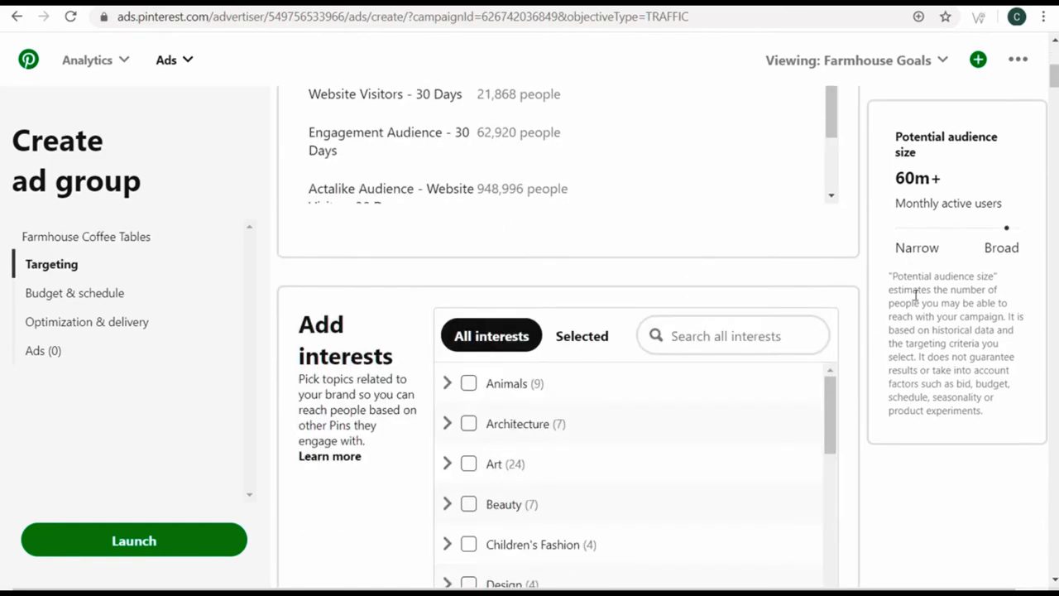
scroll(455, 289, up, 5)
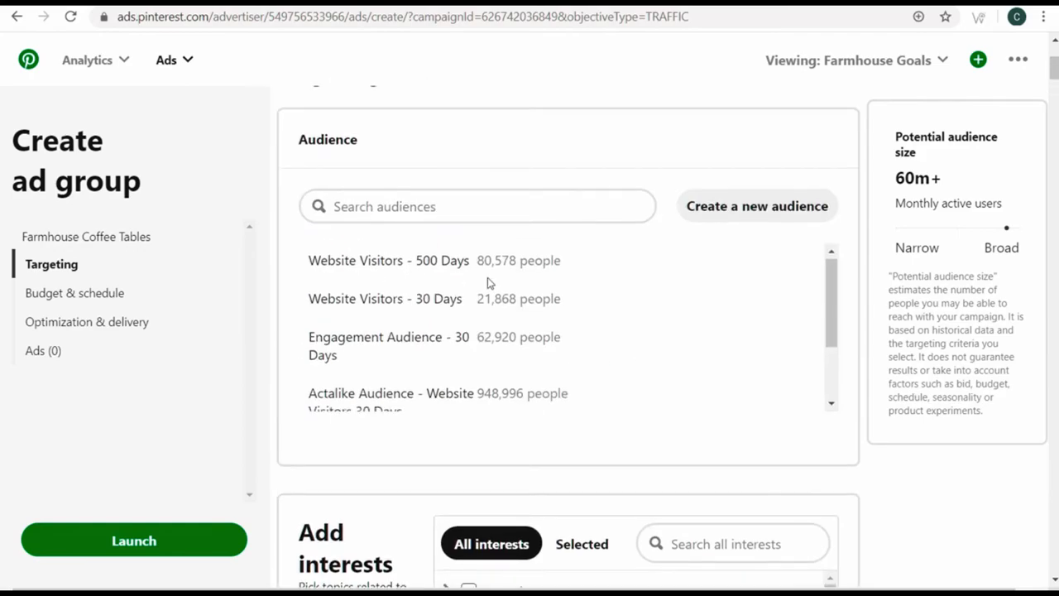
scroll(489, 281, down, 3)
scroll(920, 292, down, 6)
scroll(818, 248, down, 3)
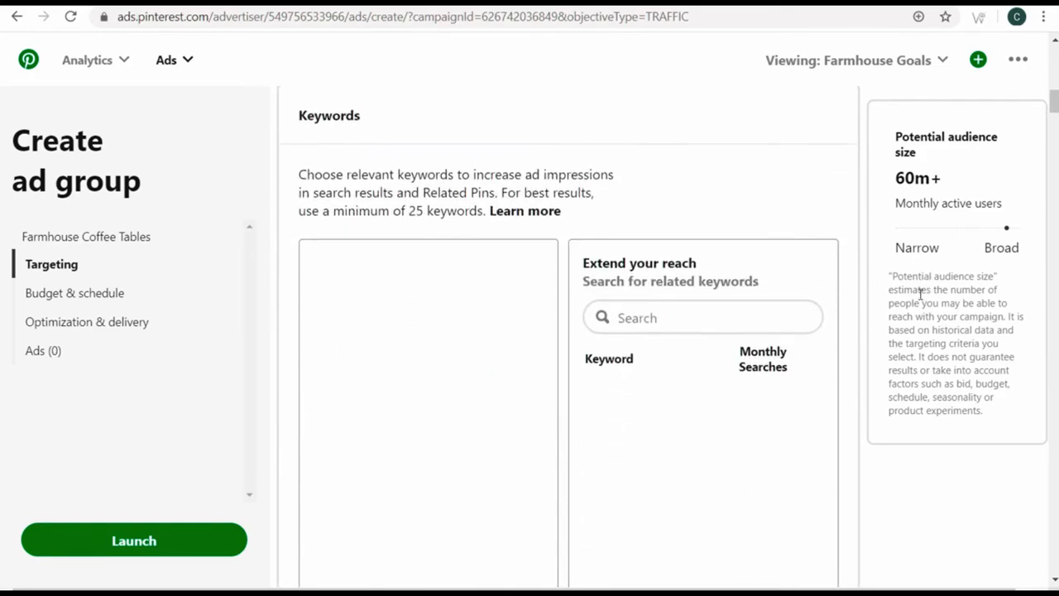
scroll(680, 218, up, 1)
click(683, 234)
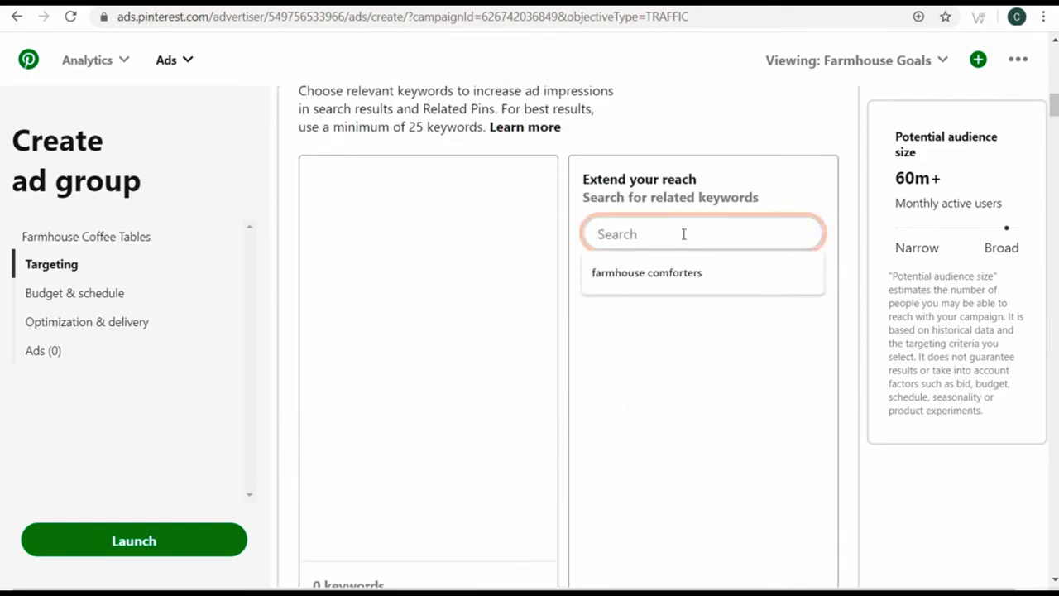
text(farmhouse coff)
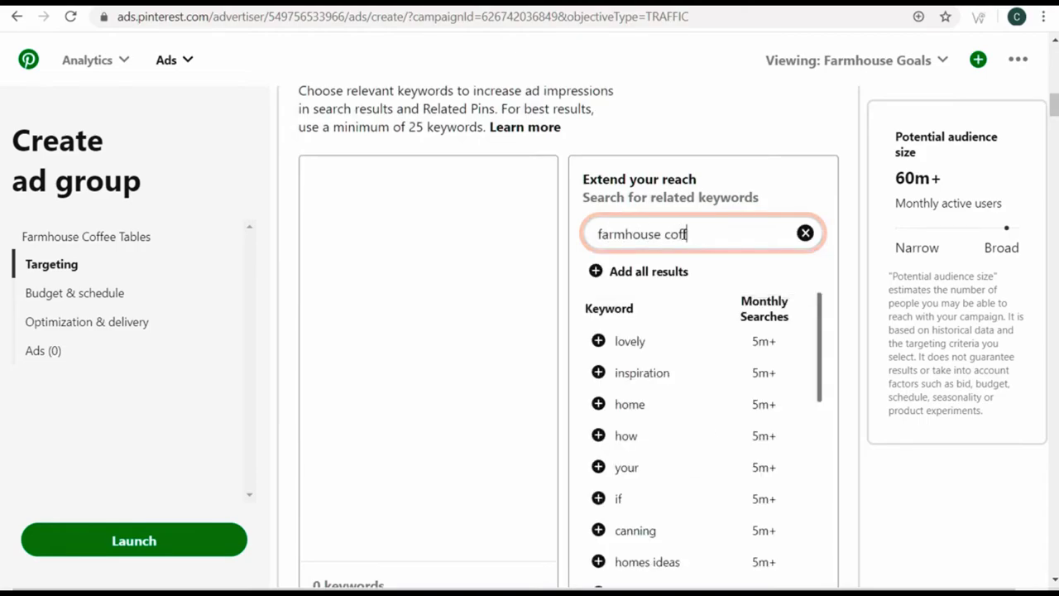
text(ee tables)
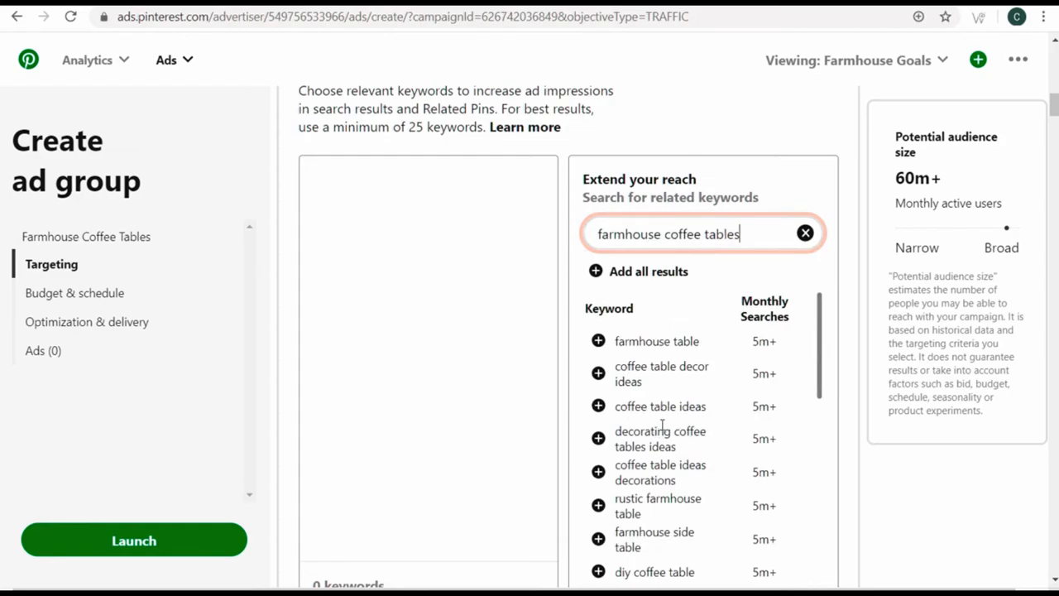
click(434, 282)
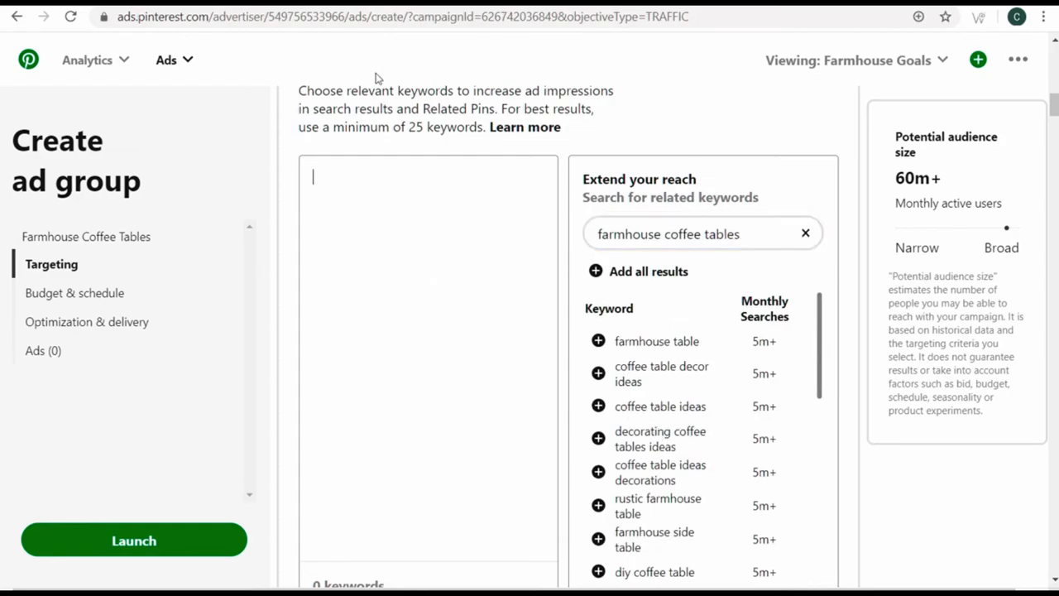
text("farmhouse coffee table" "farmhouse style coffee table" "farmhouse themed coffee table")
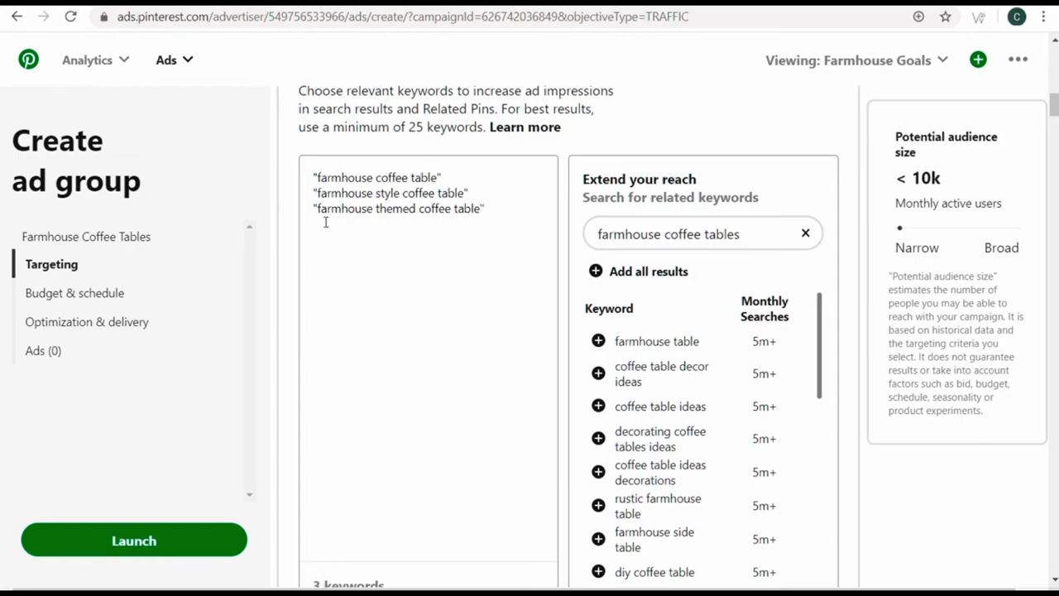
Restrict the ad group's targeting to ages 21+ and to English as the only language
scroll(925, 417, down, 7)
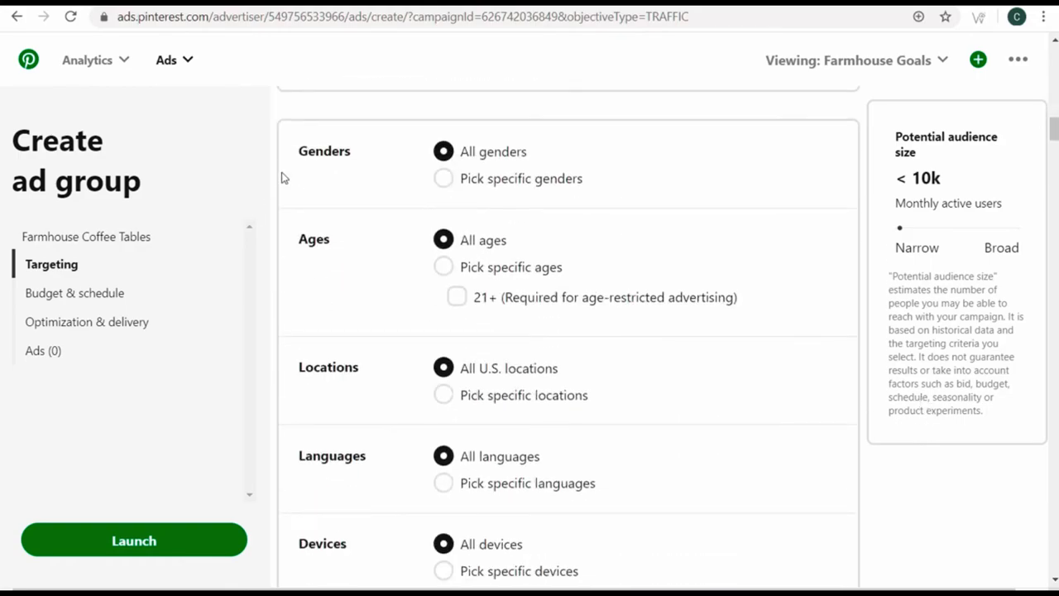
click(457, 301)
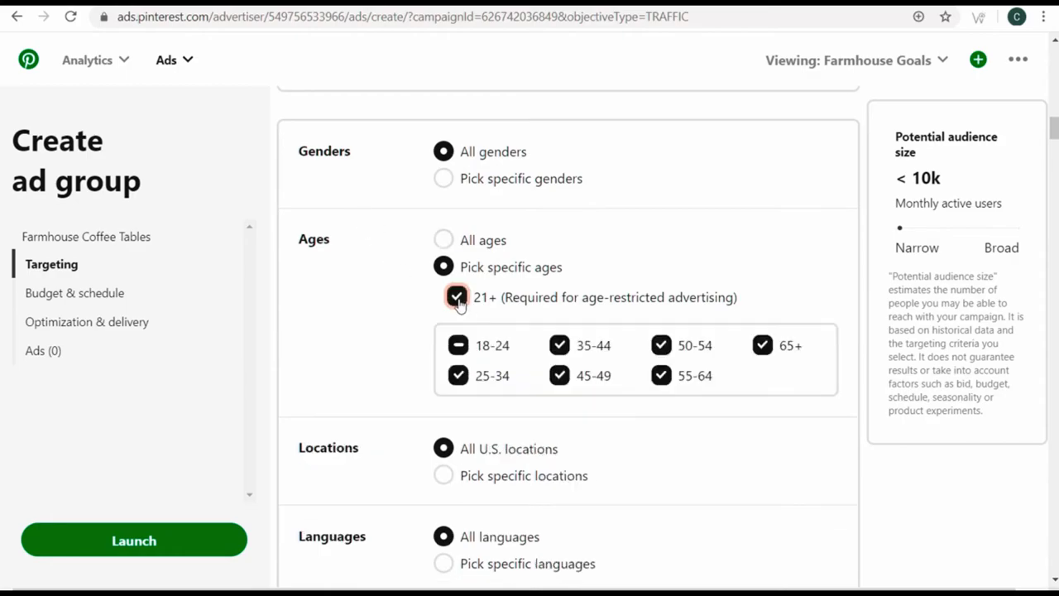
scroll(319, 306, down, 3)
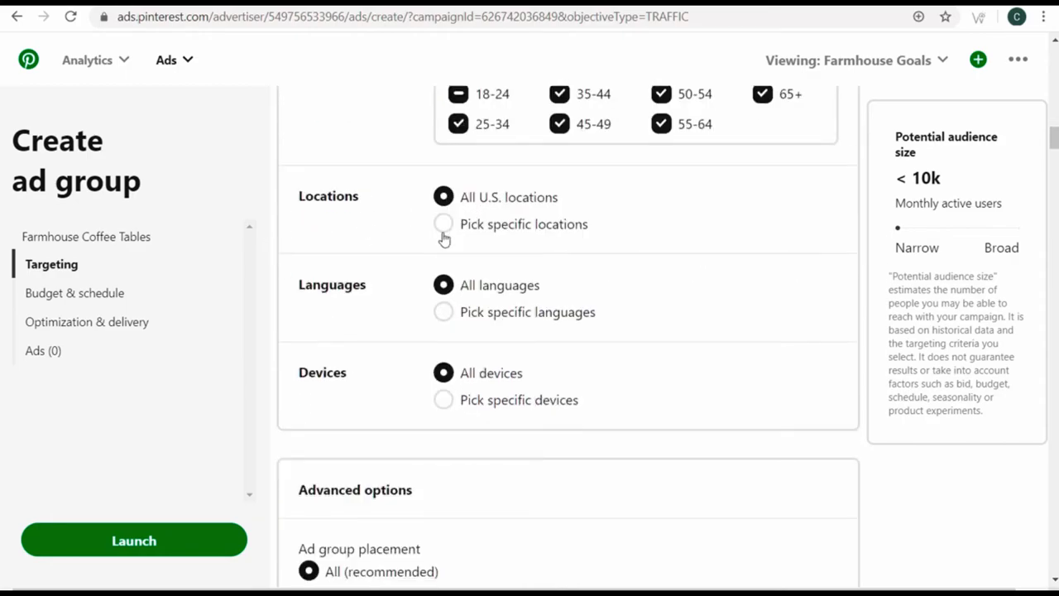
click(444, 312)
scroll(413, 355, down, 1)
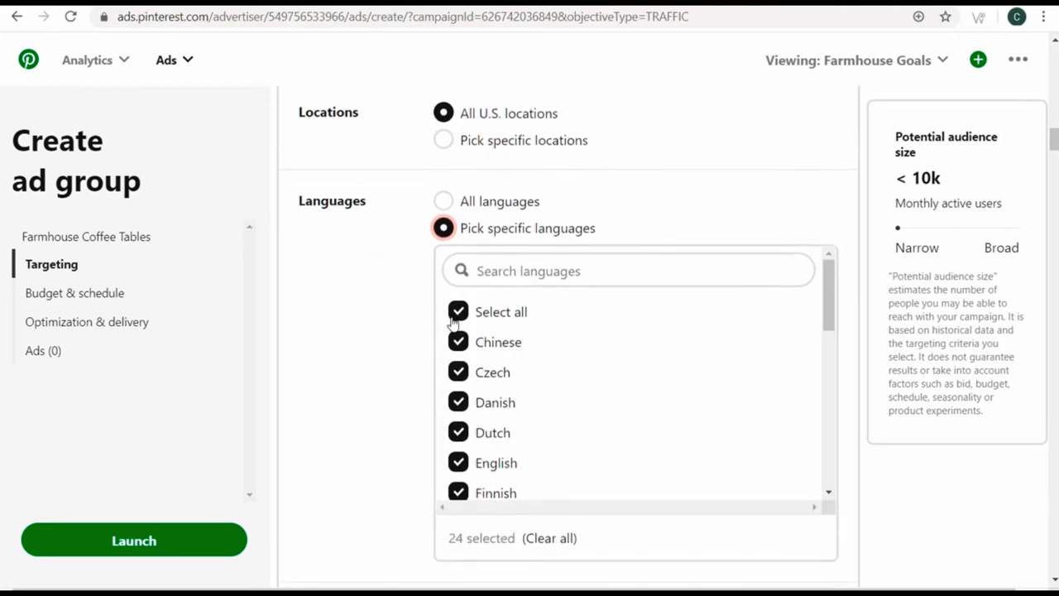
click(457, 311)
click(457, 463)
Turn off using the Pin to expand targeting for the ad group
scroll(388, 368, down, 4)
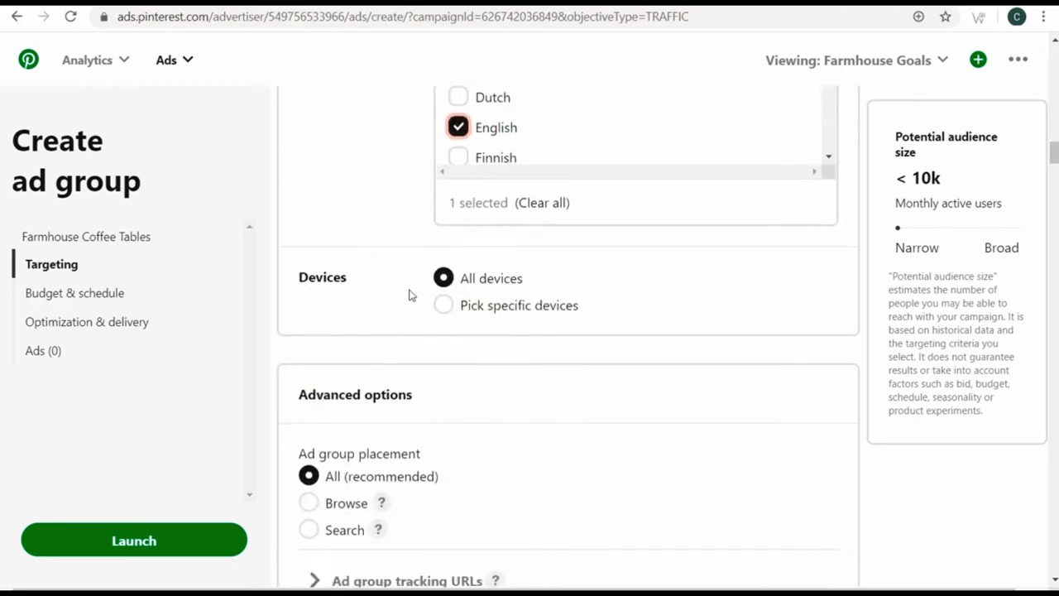
scroll(408, 295, down, 2)
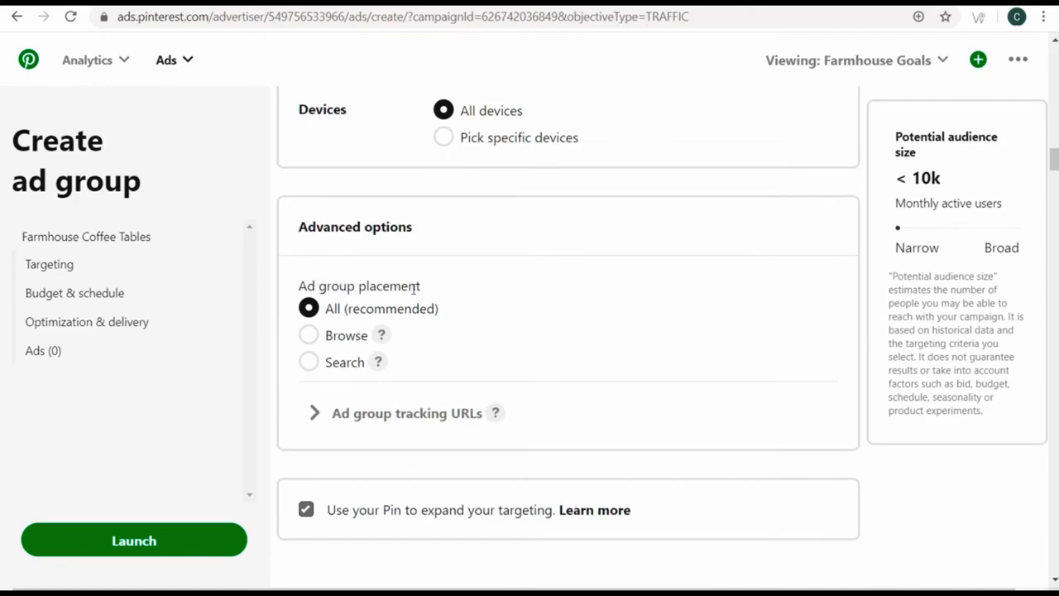
scroll(413, 287, down, 2)
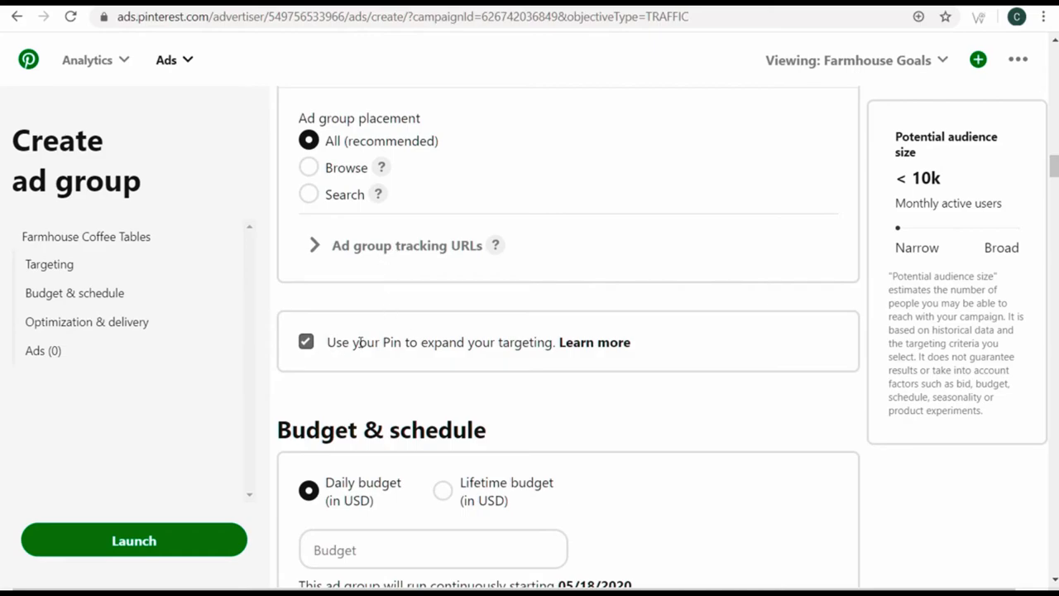
click(306, 342)
Set the ad group's daily budget to 2.00 USD
scroll(468, 350, down, 3)
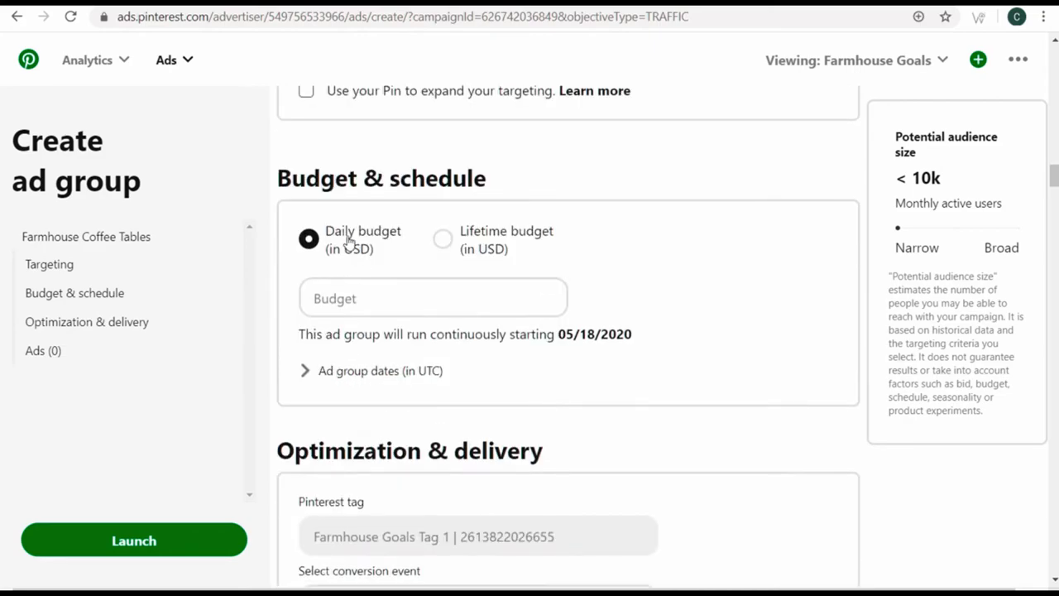
click(366, 294)
text(2.00)
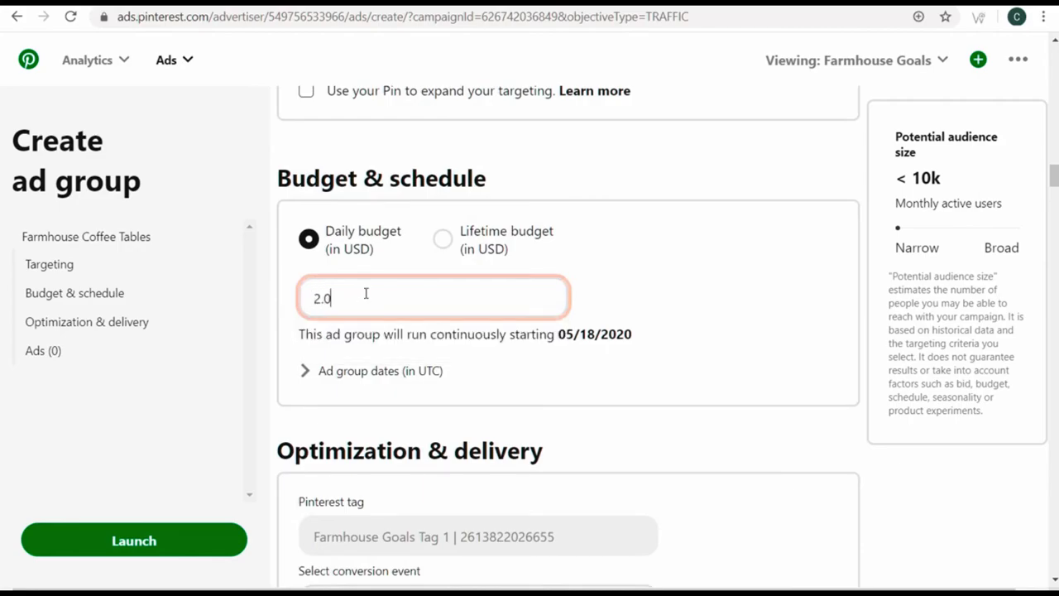
click(906, 488)
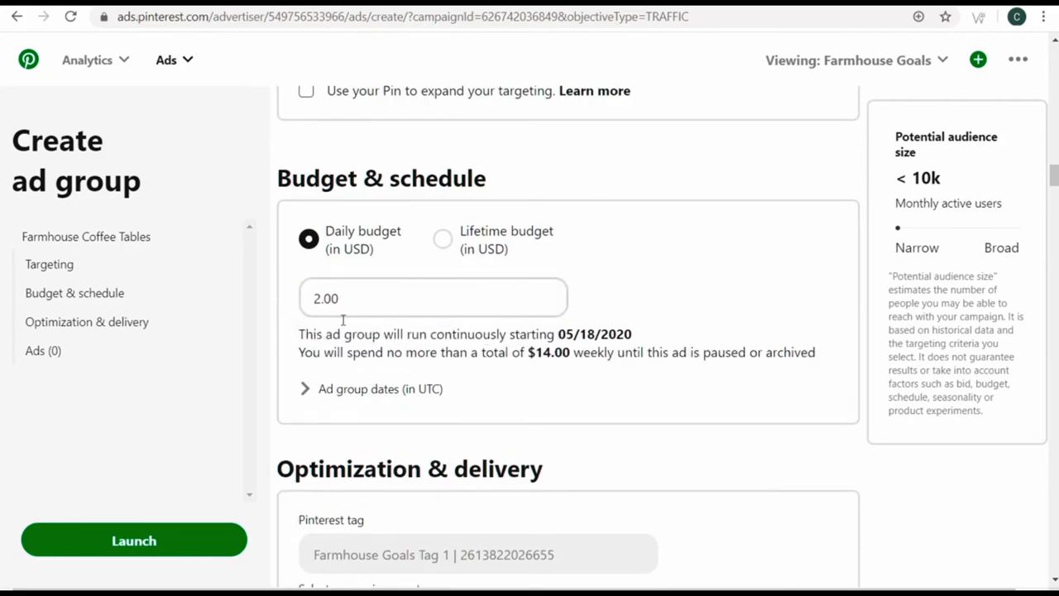
Set the target average cost-per-action to 0.50 USD under Optimization & delivery
scroll(697, 359, down, 3)
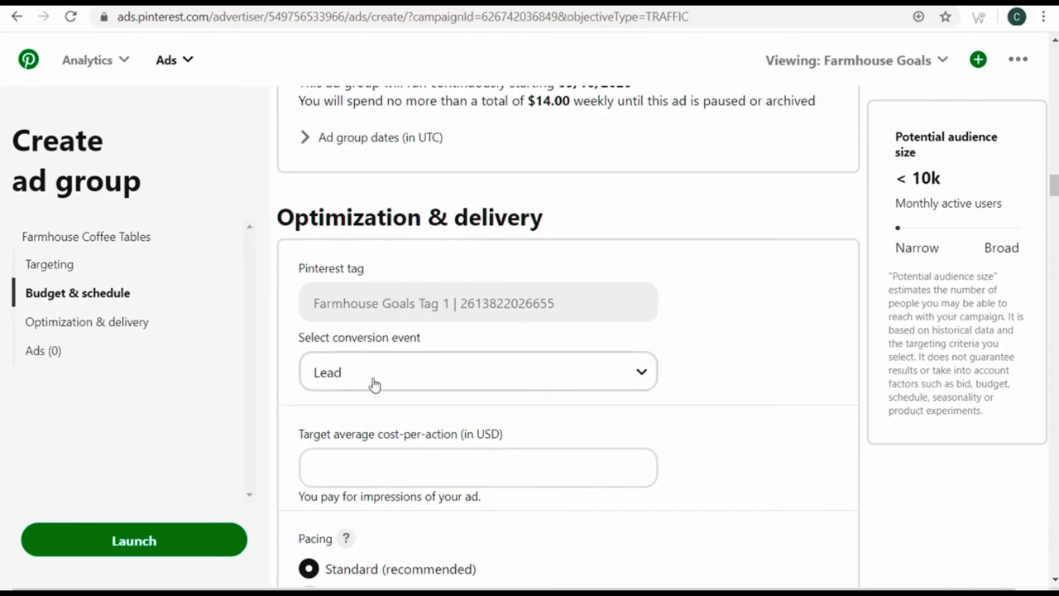
click(402, 468)
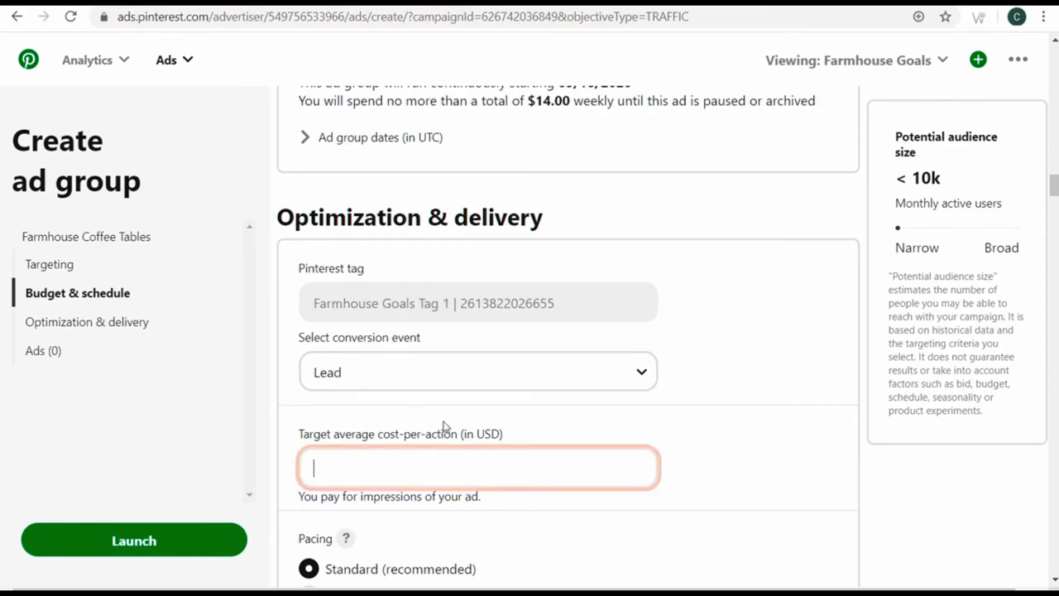
text(0.50)
click(929, 494)
Browse the Pins for the ads by board and open the Farmhouse Coffee Tables board
scroll(916, 482, down, 3)
scroll(898, 430, down, 1)
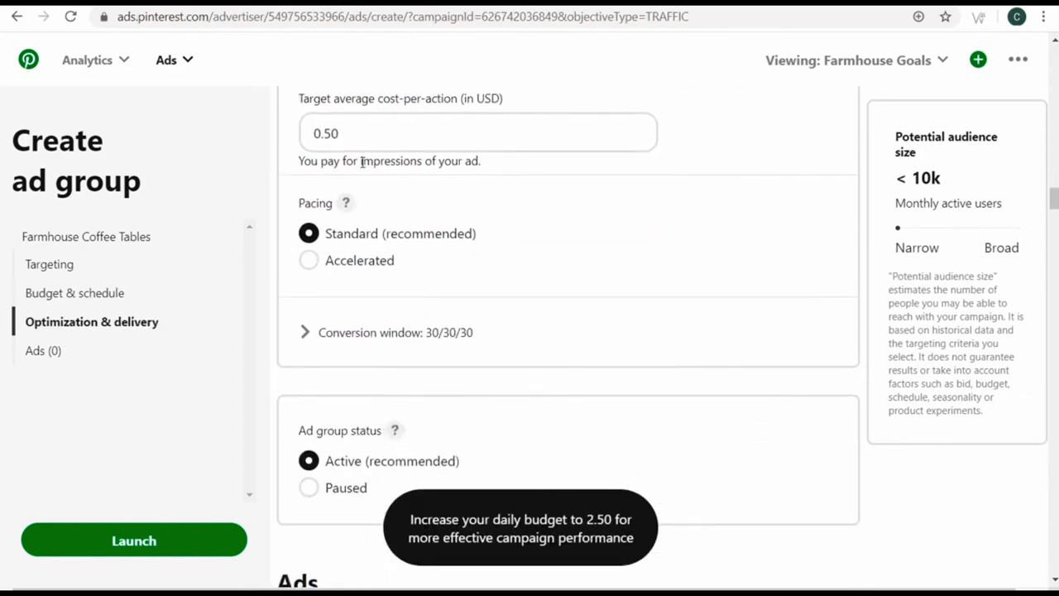
scroll(620, 311, down, 3)
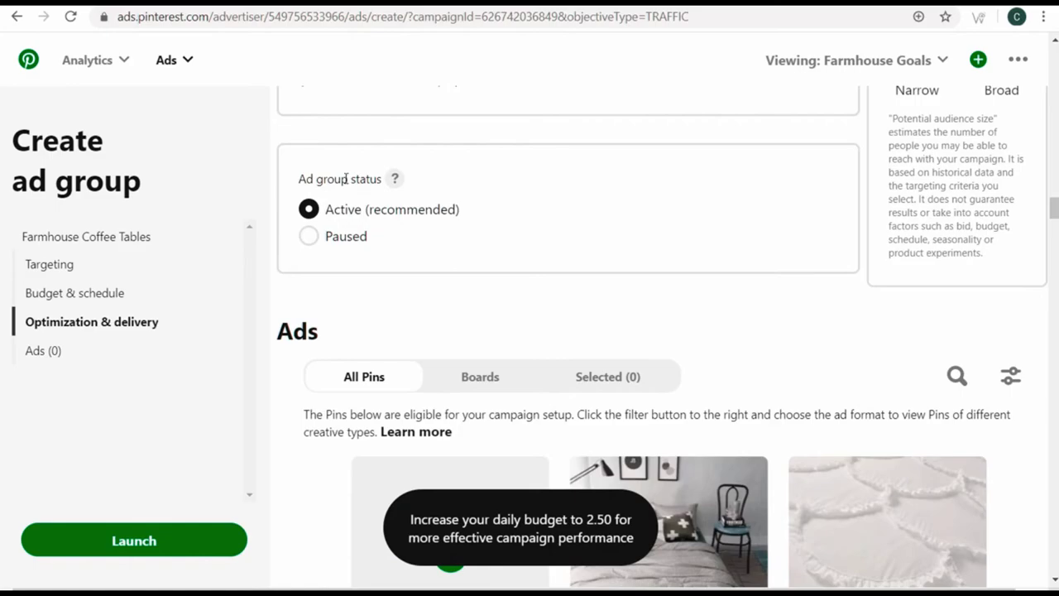
scroll(667, 244, down, 2)
click(470, 207)
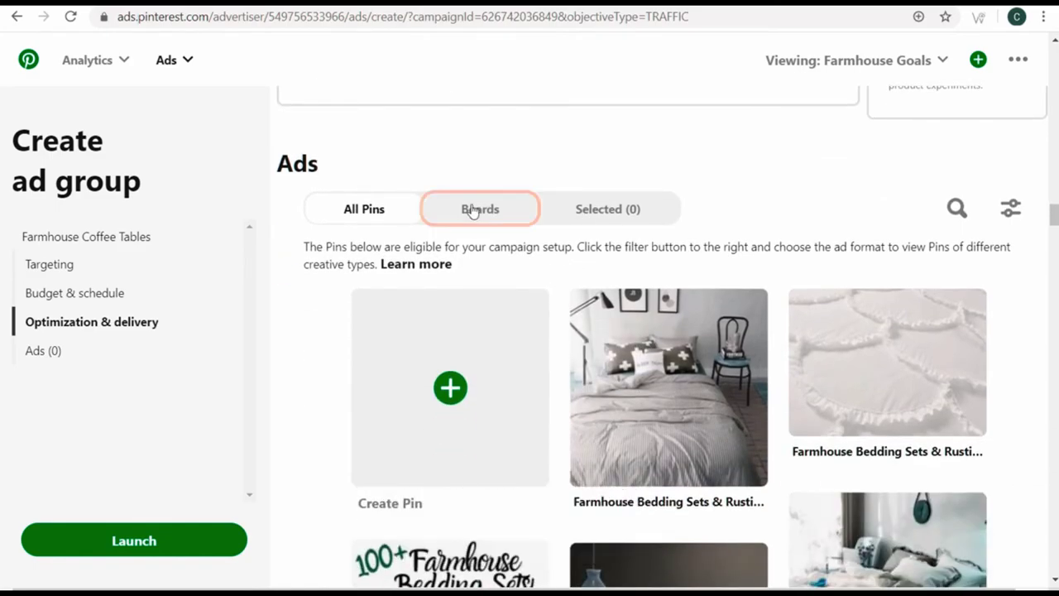
scroll(382, 356, down, 4)
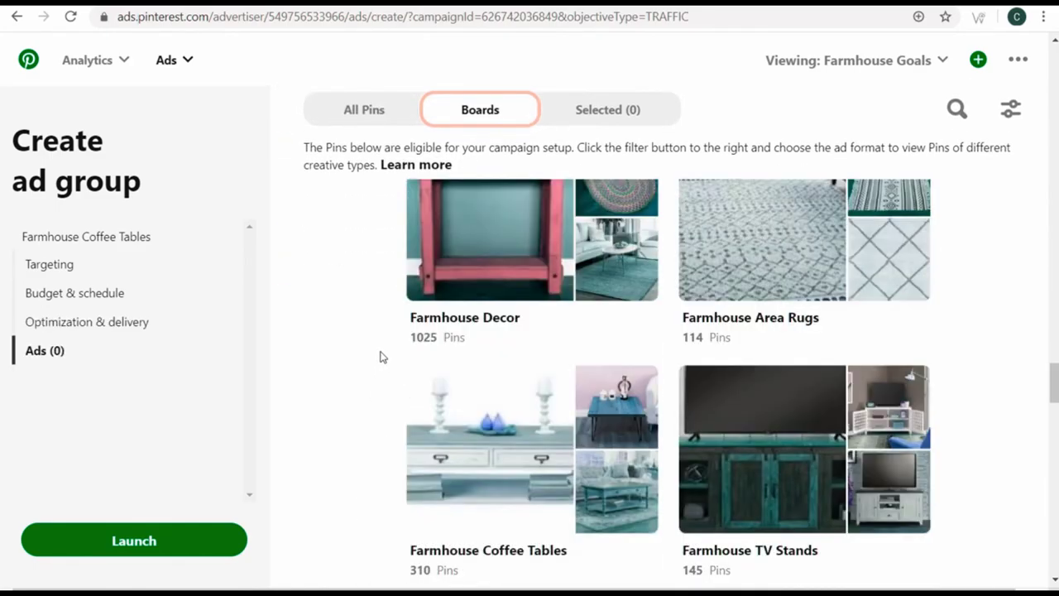
scroll(374, 349, down, 1)
click(458, 449)
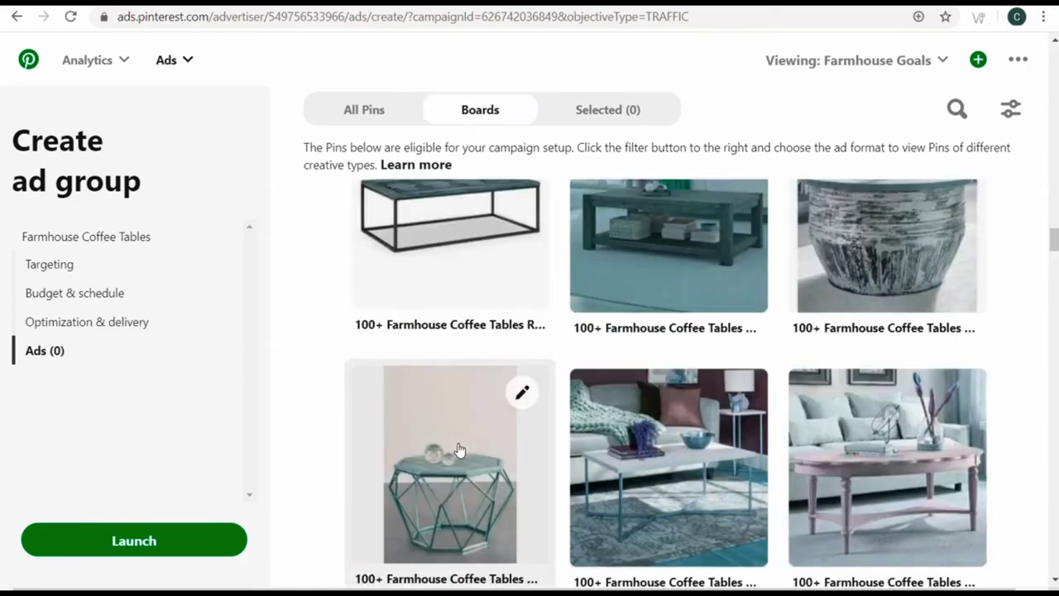
Open the tufted round ottoman Pin for editing and replace its website link with the copied UTM tracking URL
scroll(372, 337, up, 6)
scroll(350, 318, down, 8)
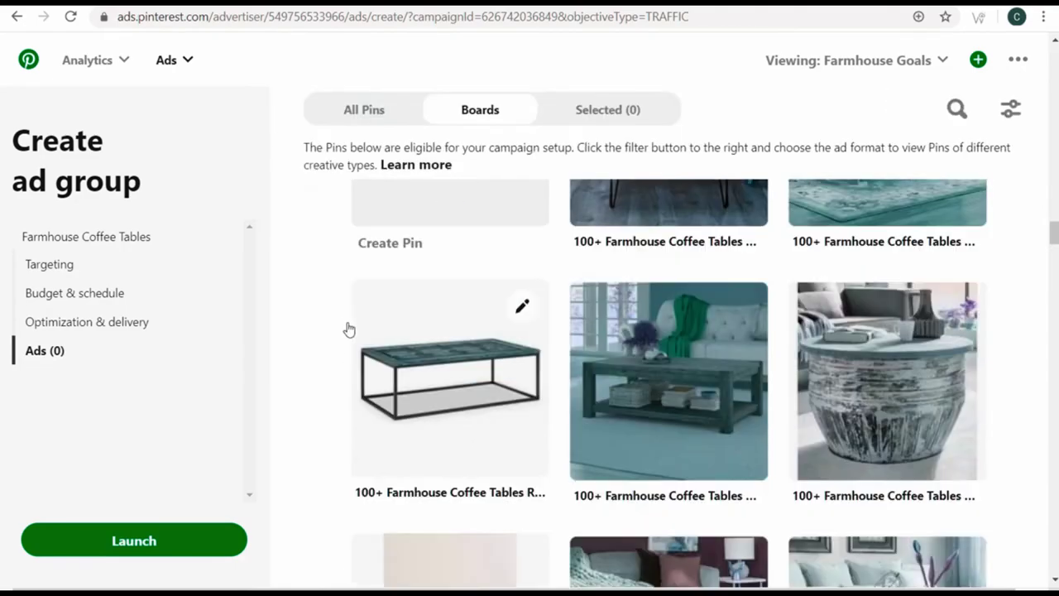
scroll(339, 314, down, 12)
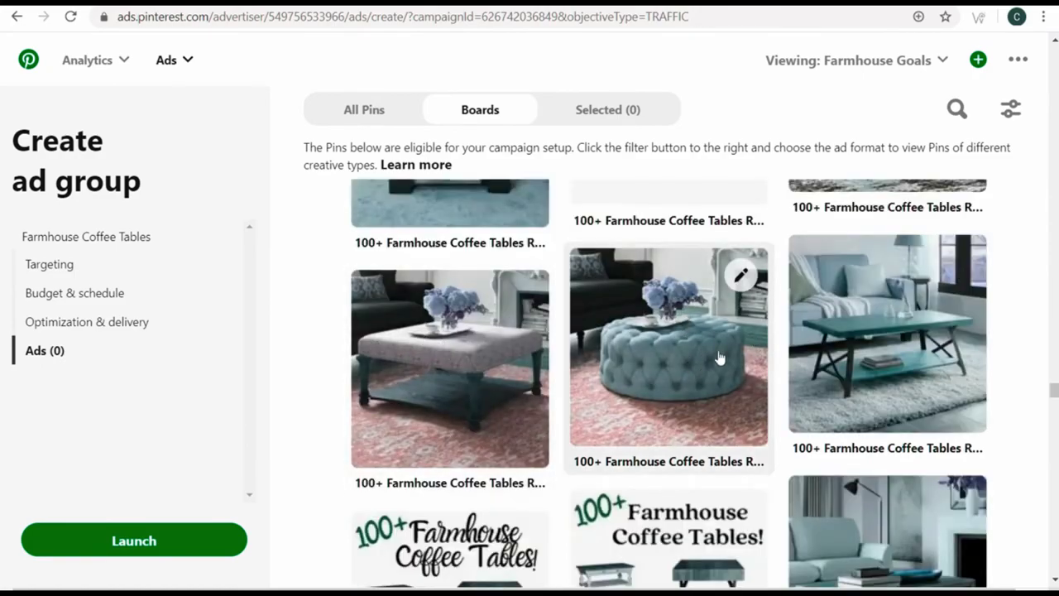
click(740, 277)
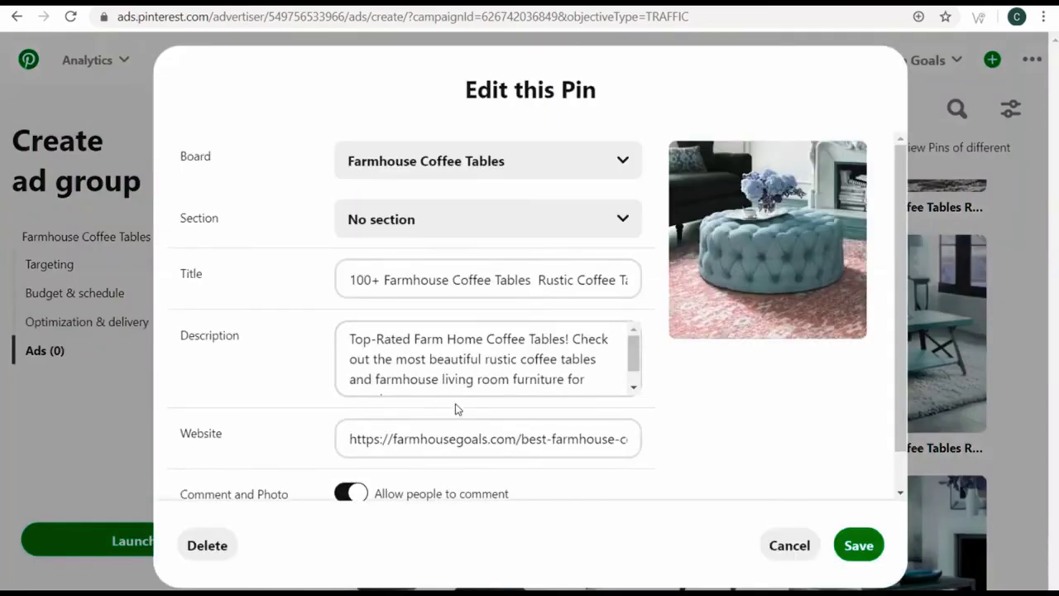
click(448, 445)
key(ctrl+a)
key(ctrl+v)
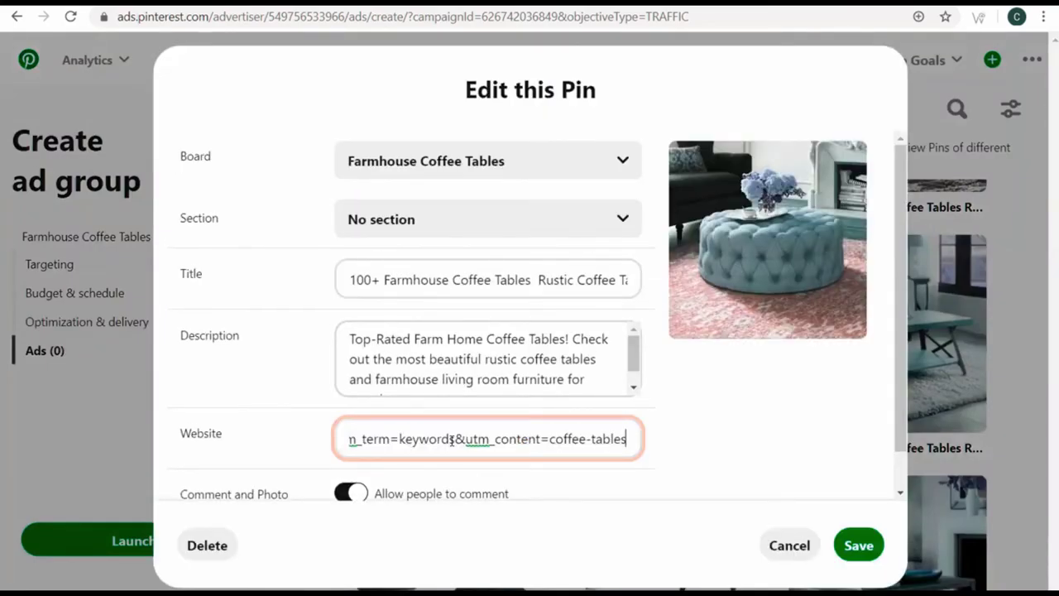
Review the pasted website URL, examining its utm_content tag and the best-farmhouse-coffee-tables page path
drag(536, 439, 369, 439)
click(499, 439)
drag(468, 438, 628, 440)
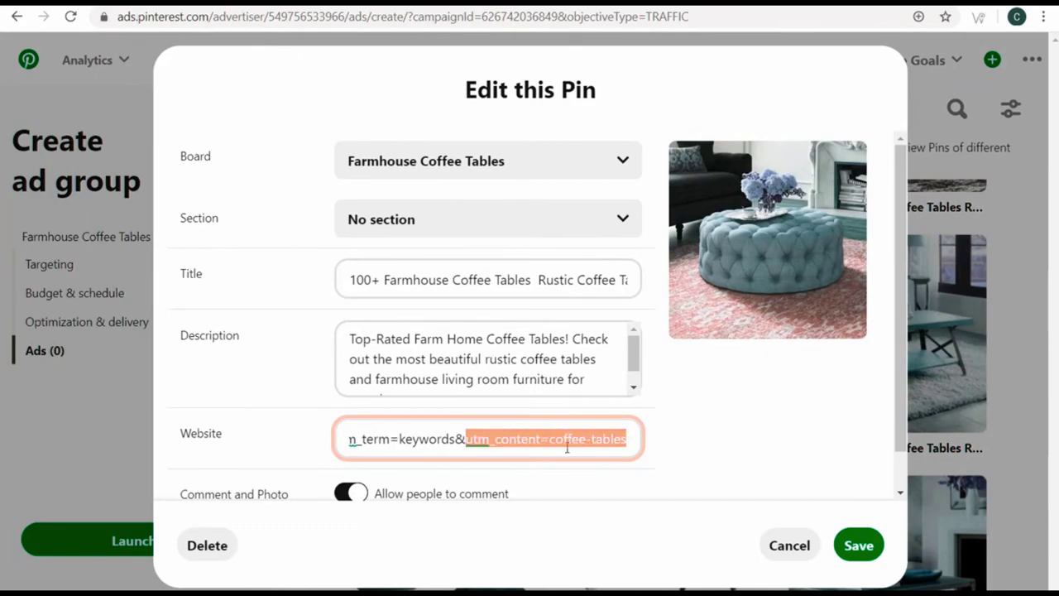
click(529, 438)
drag(529, 438, 339, 446)
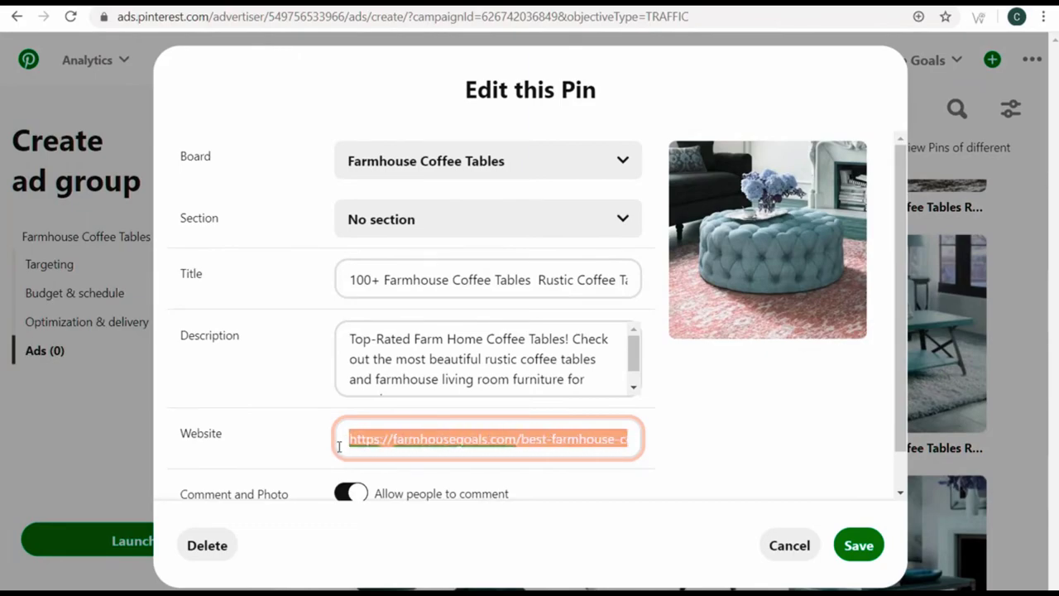
click(524, 438)
drag(522, 438, 566, 441)
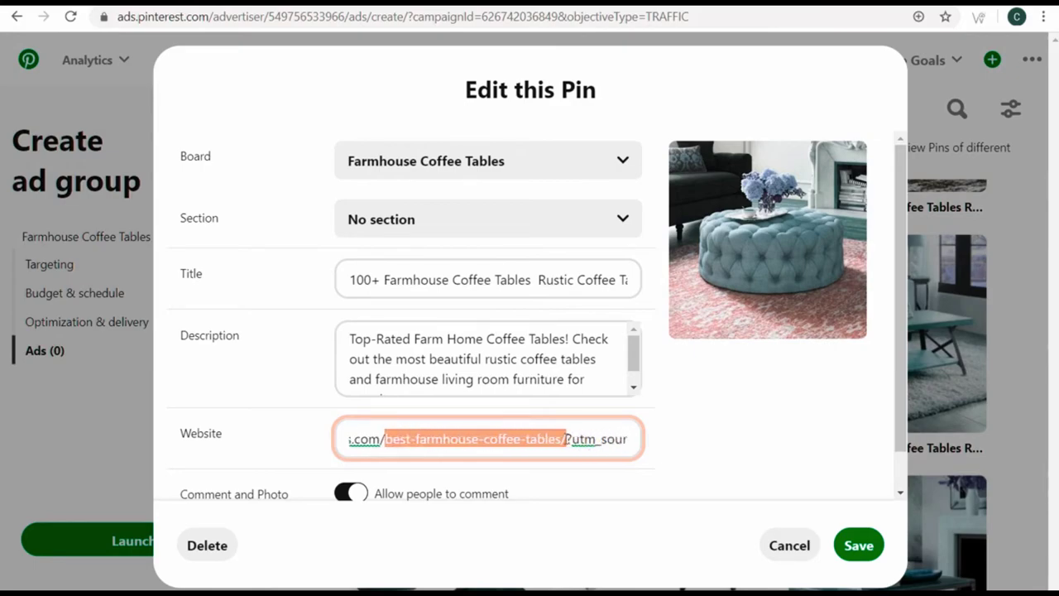
click(570, 438)
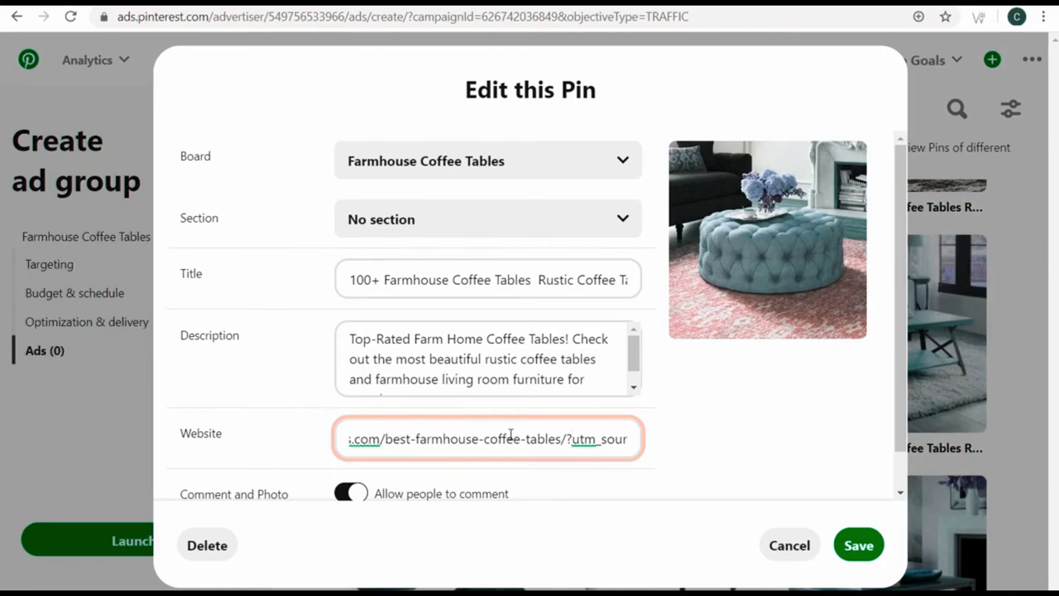
Save the edited ottoman Pin and select it as an ad for the ad group
click(861, 543)
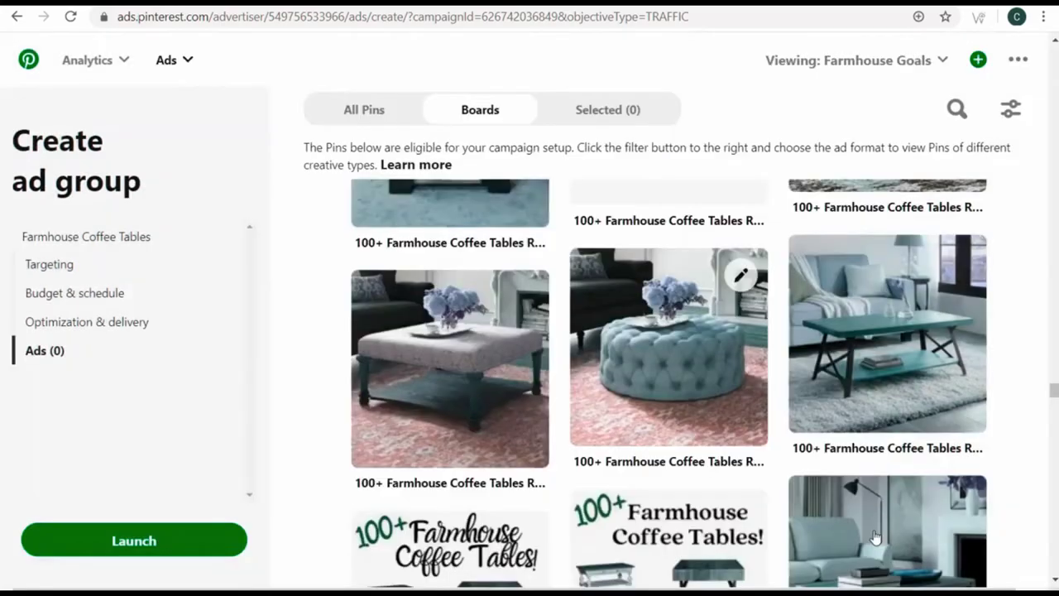
click(670, 395)
Replace the website link of the script-lettered Pin with cut-out tables with the UTM tracking URL, save it and select it as an ad
scroll(637, 335, down, 3)
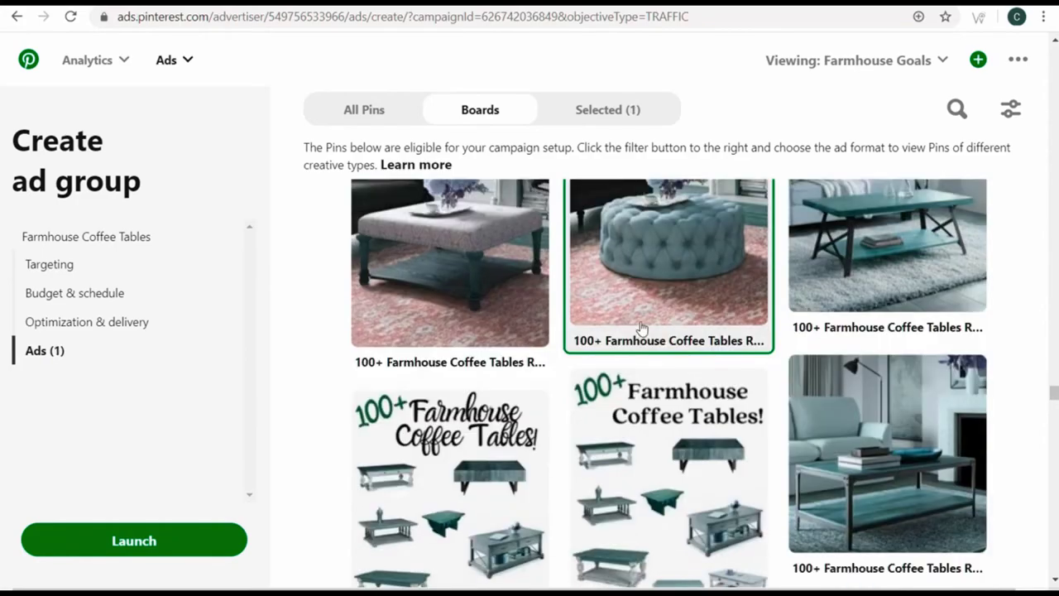
click(522, 286)
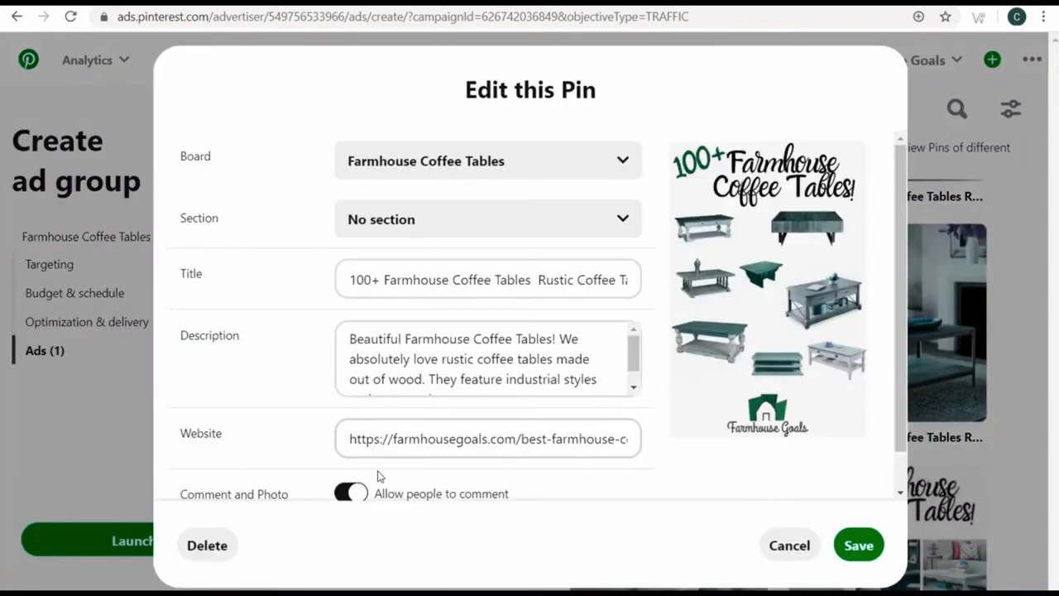
click(480, 442)
key(ctrl+a)
key(ctrl+v)
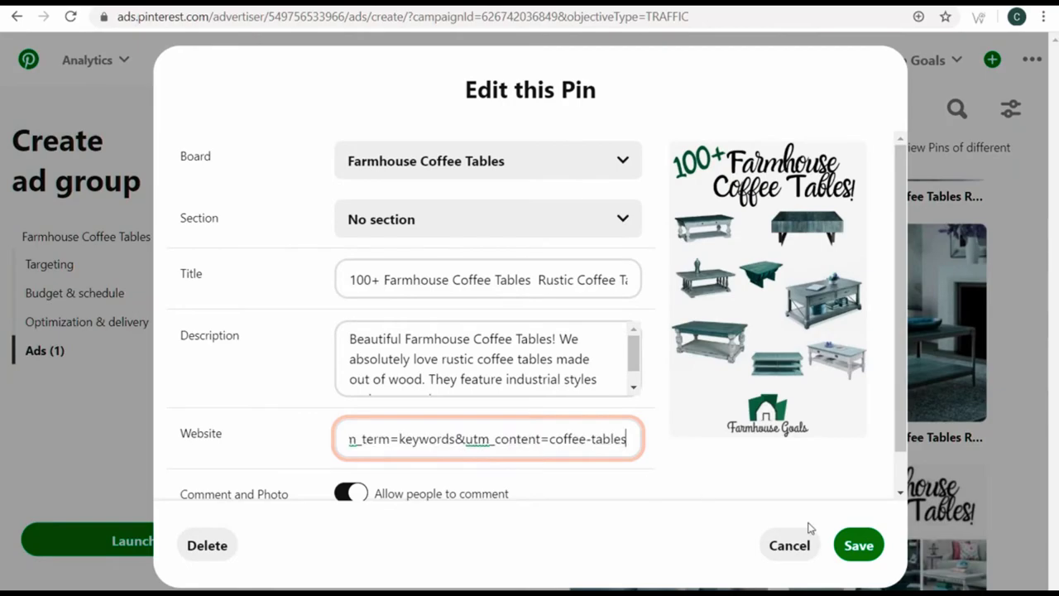
click(858, 545)
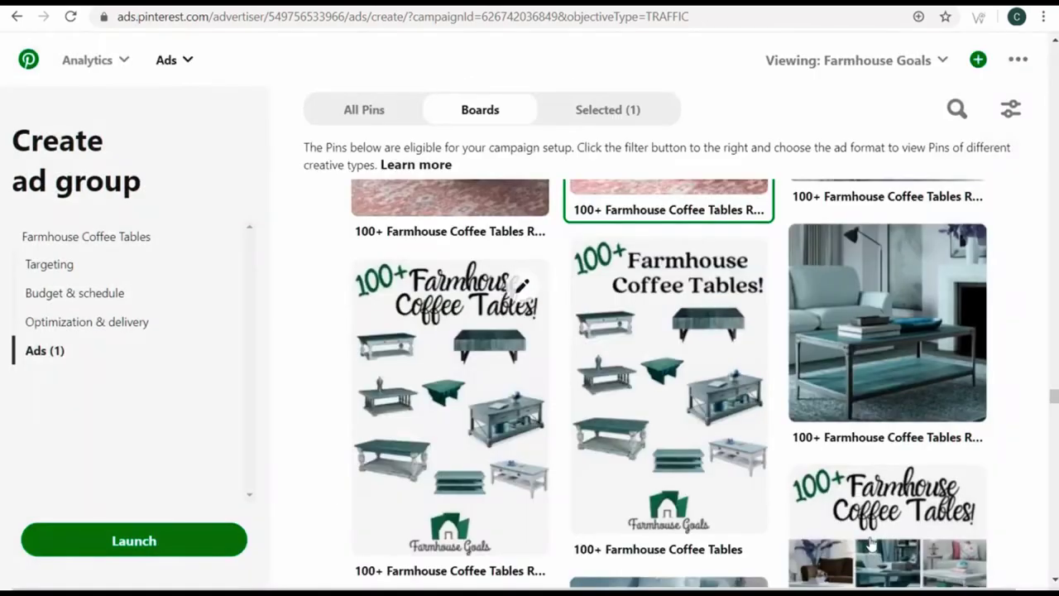
click(427, 411)
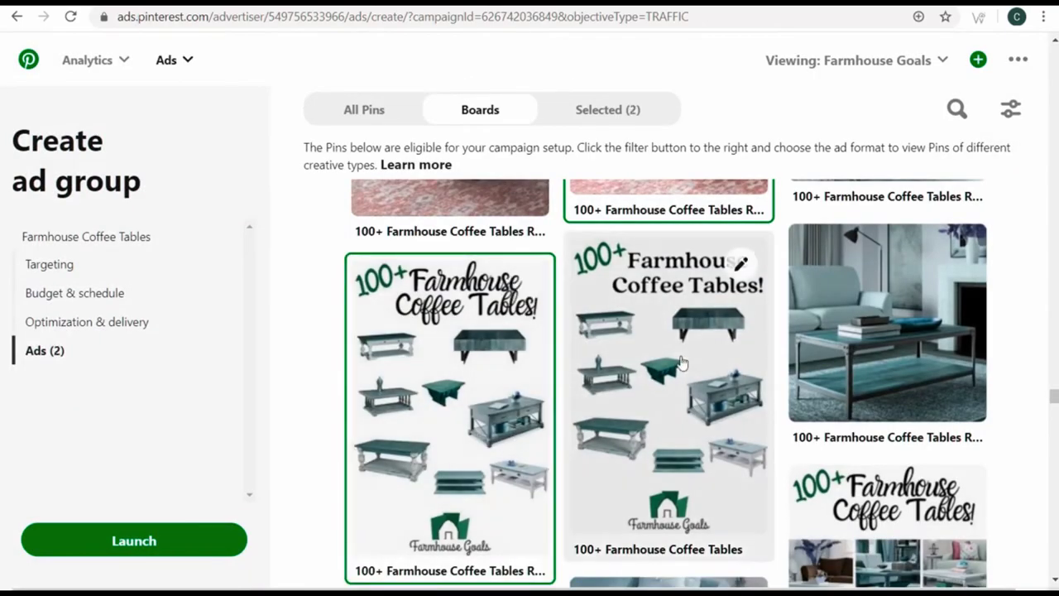
Set the UTM tracking URL as the website of the serif-lettered 100+ Farmhouse Coffee Tables Pin, save it and select it as an ad
click(741, 263)
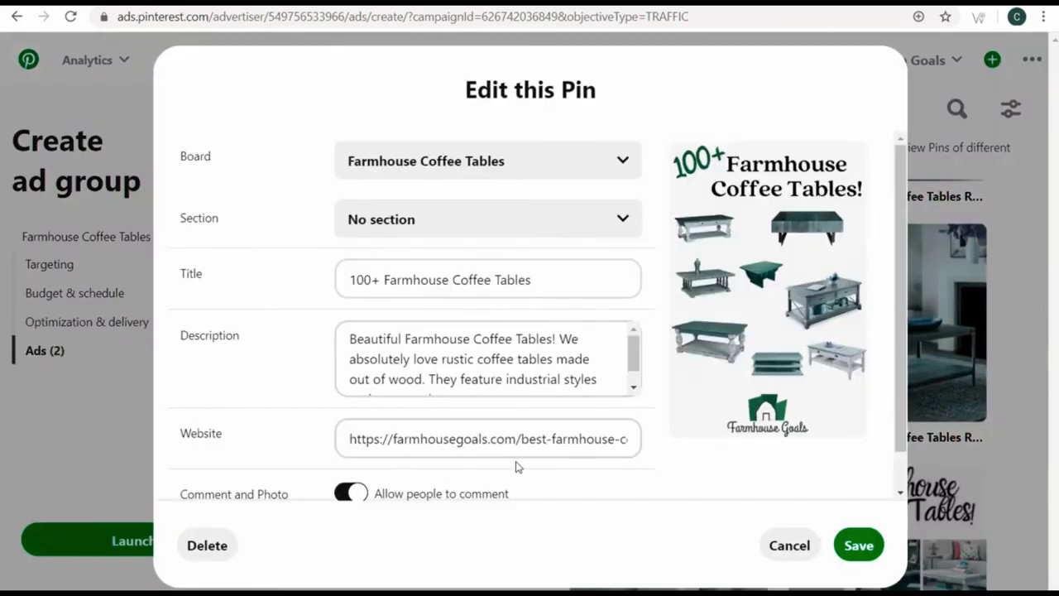
double_click(500, 439)
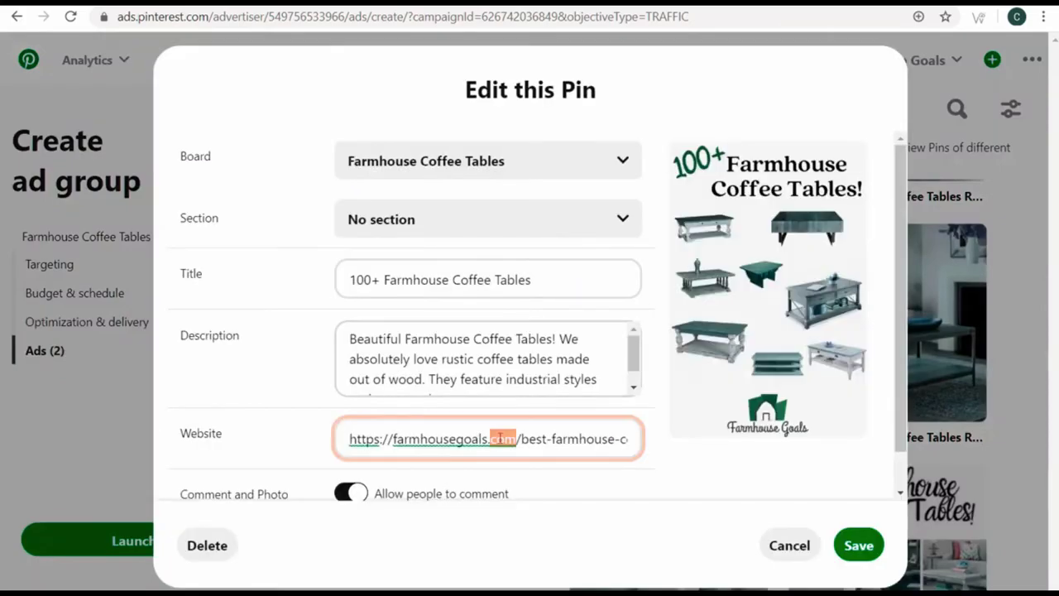
key(End)
click(865, 545)
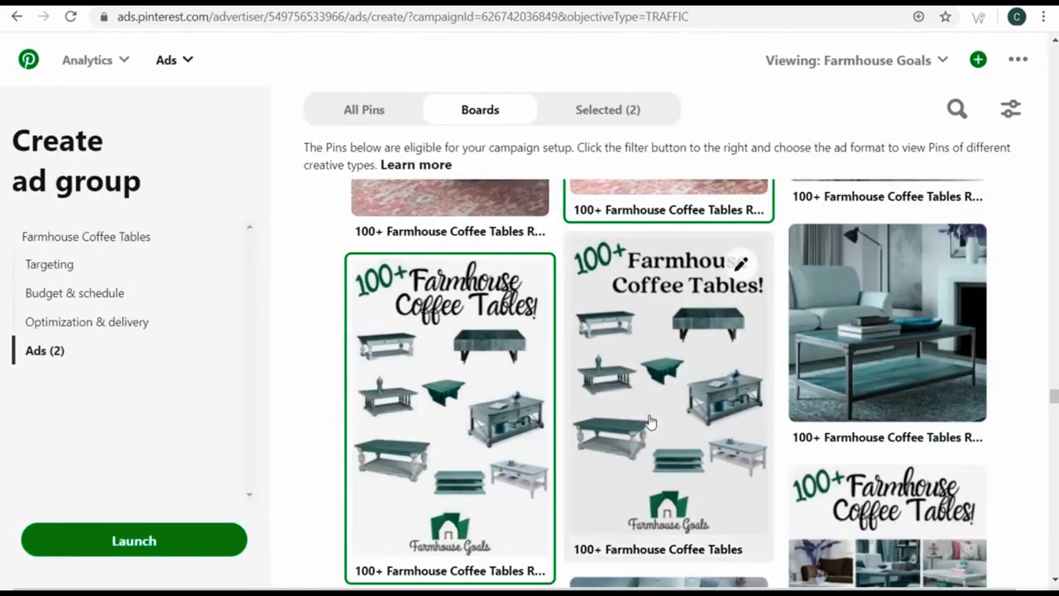
click(666, 433)
Update the website link of the six-photo Farmhouse Coffee Tables Pin with the UTM tracking URL, save it and add it to the ads
scroll(839, 342, down, 2)
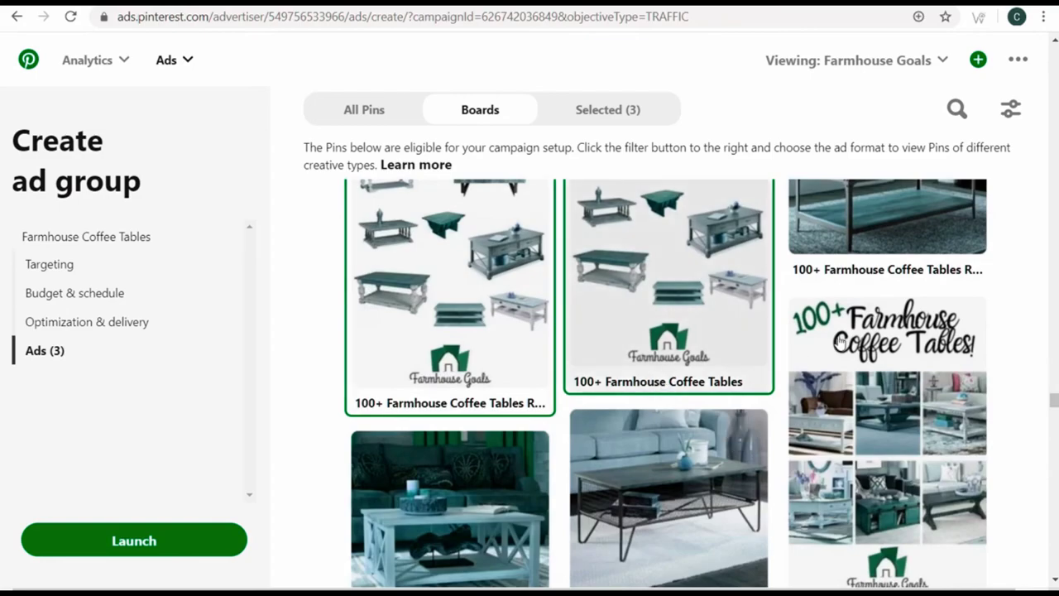
click(958, 326)
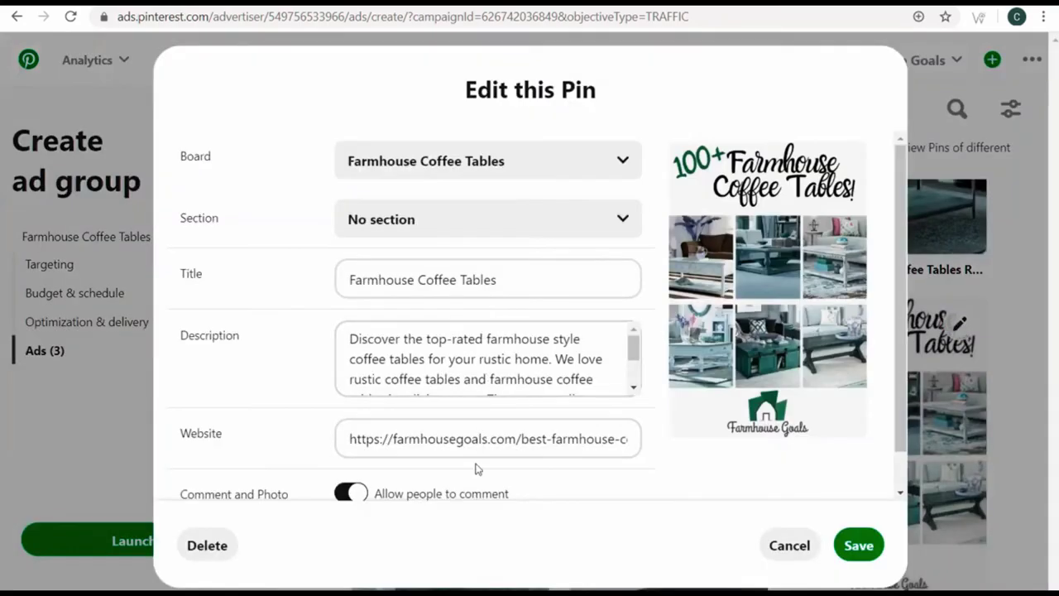
click(485, 437)
key(End)
click(860, 546)
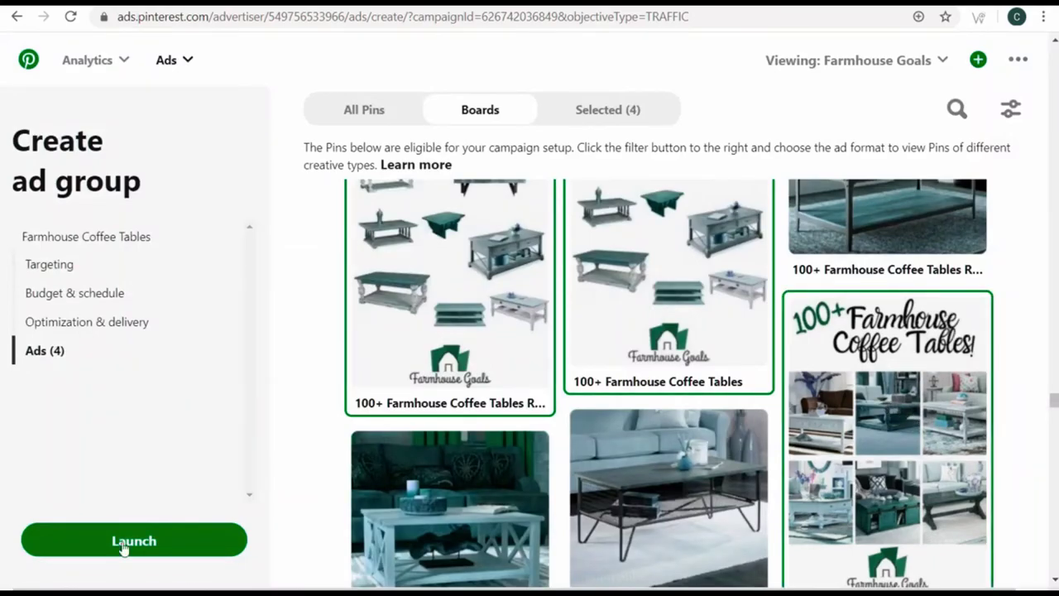
Launch the Farmhouse Coffee Tables ad group and open the Farmhouse Goals Conversions Campaign to view its ad groups
click(125, 546)
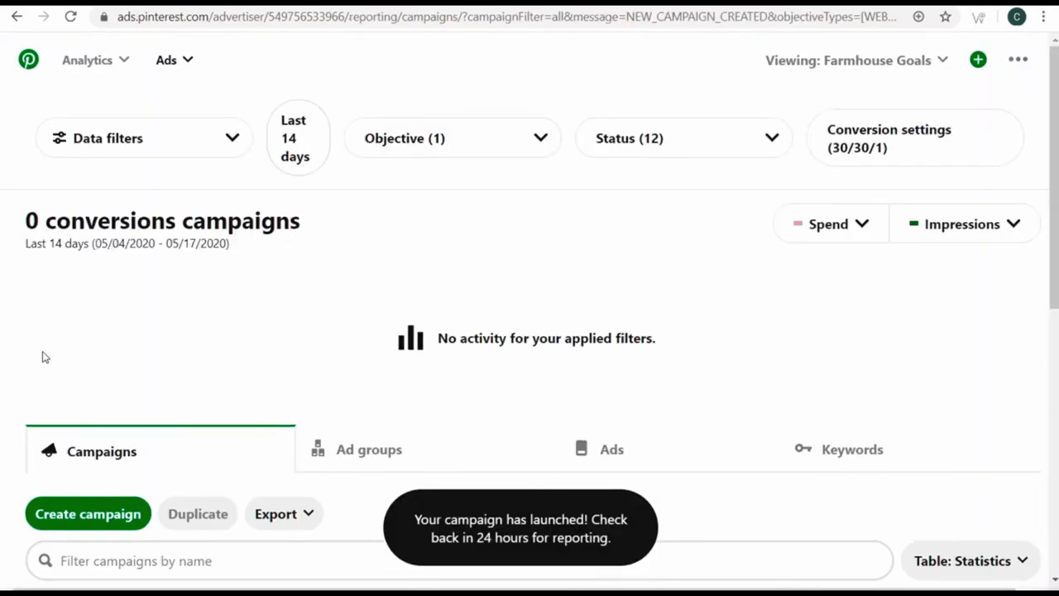
scroll(237, 336, down, 2)
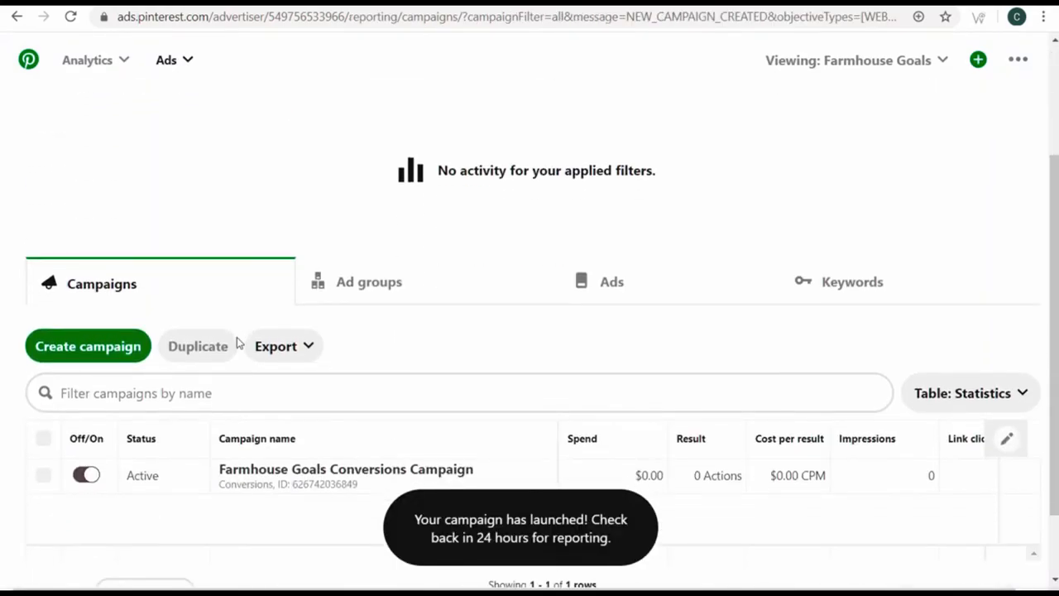
click(279, 471)
scroll(311, 402, down, 1)
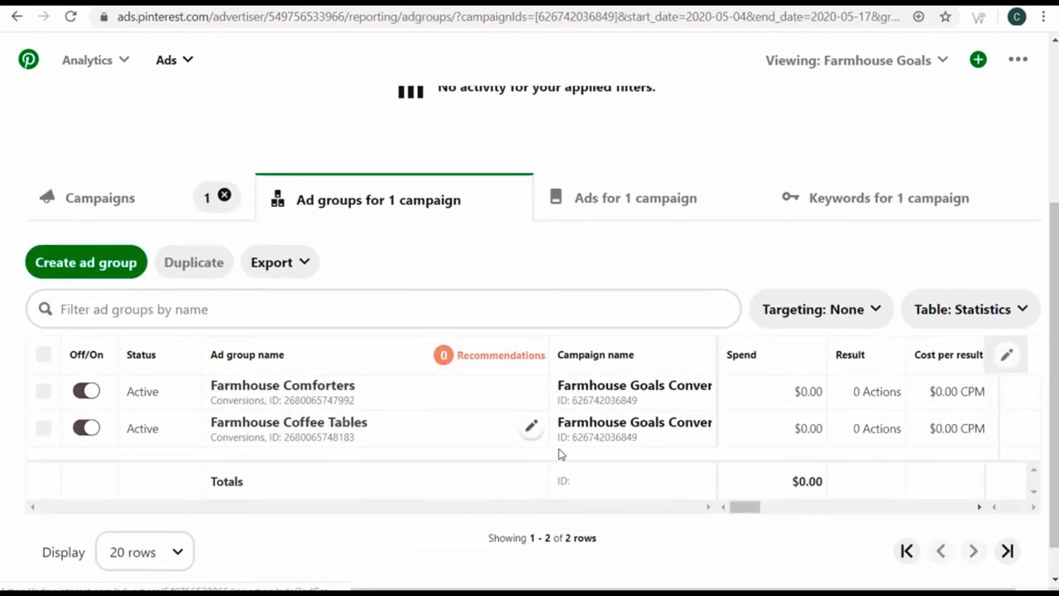
drag(736, 507, 748, 508)
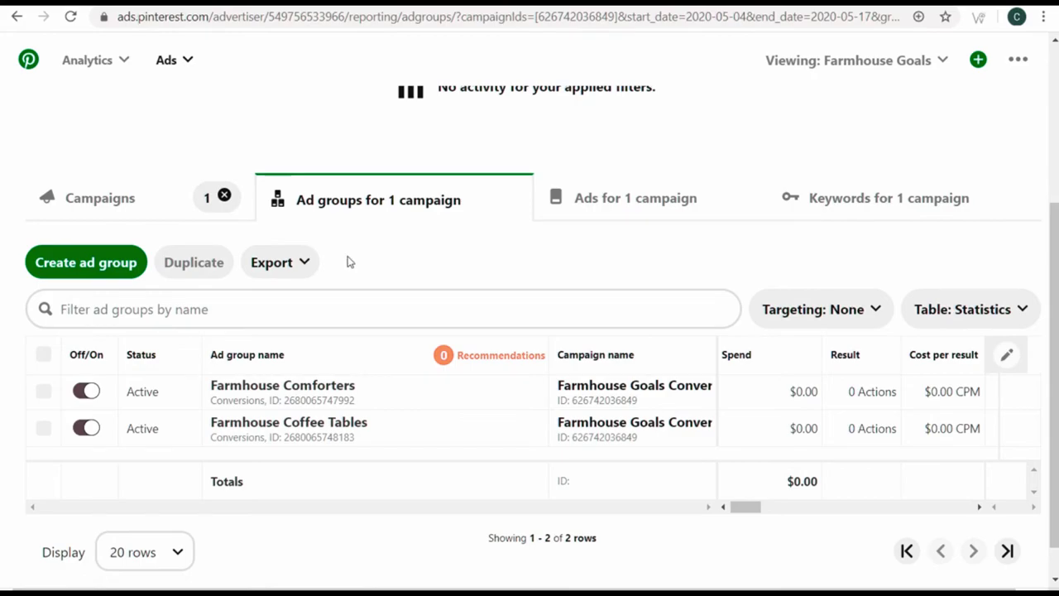
scroll(335, 199, up, 3)
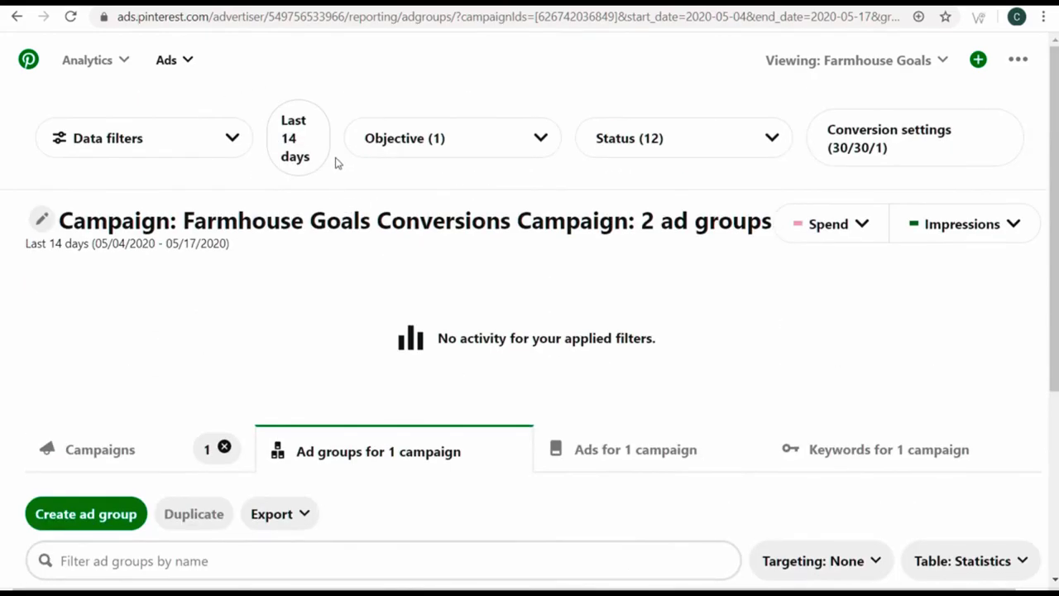
Return to the Pinterest home feed and start creating a new Pin
click(28, 60)
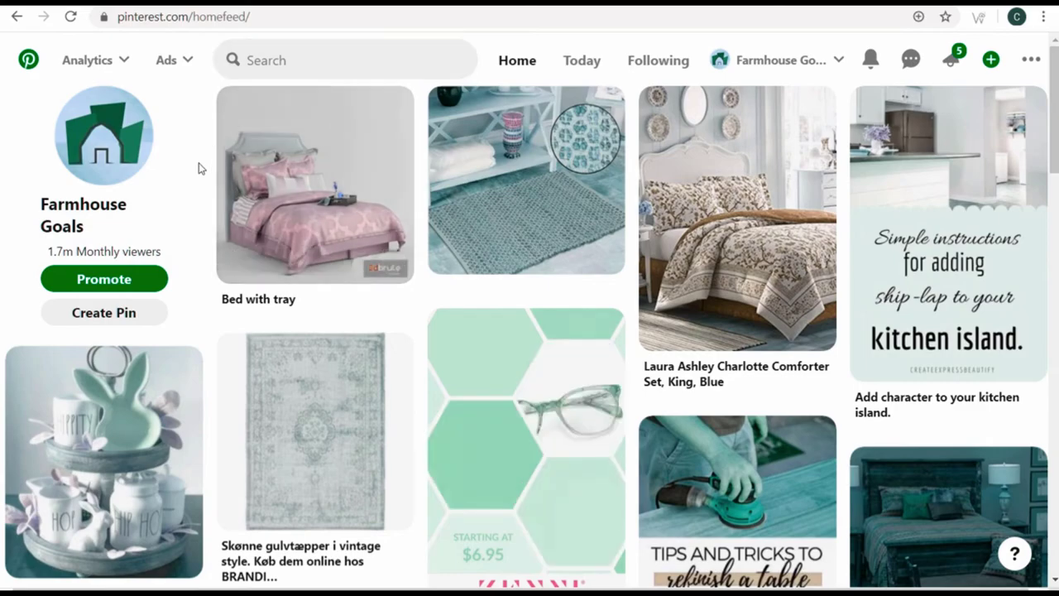
click(126, 316)
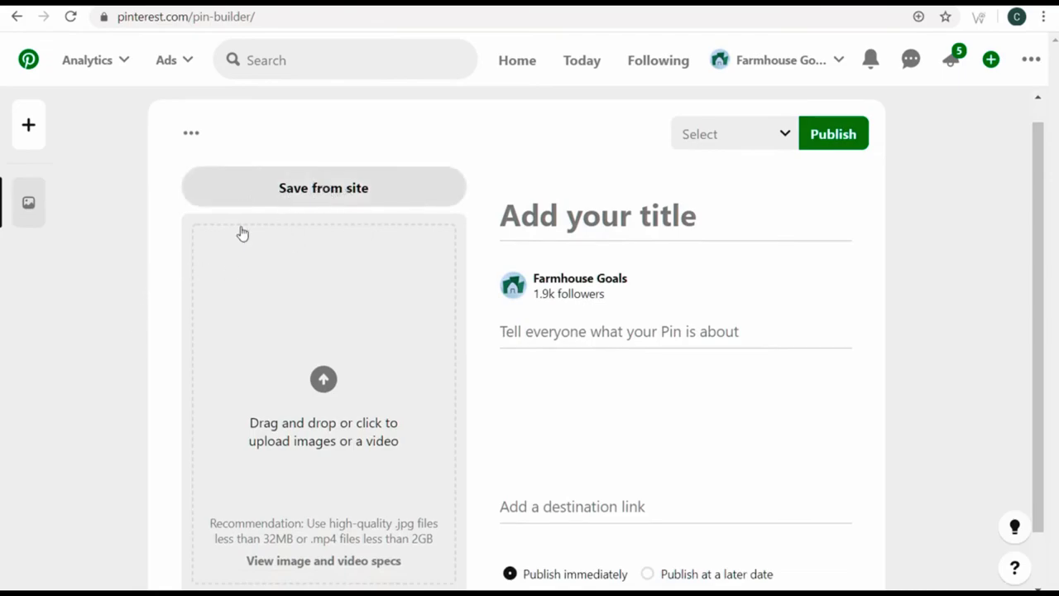
scroll(241, 234, down, 1)
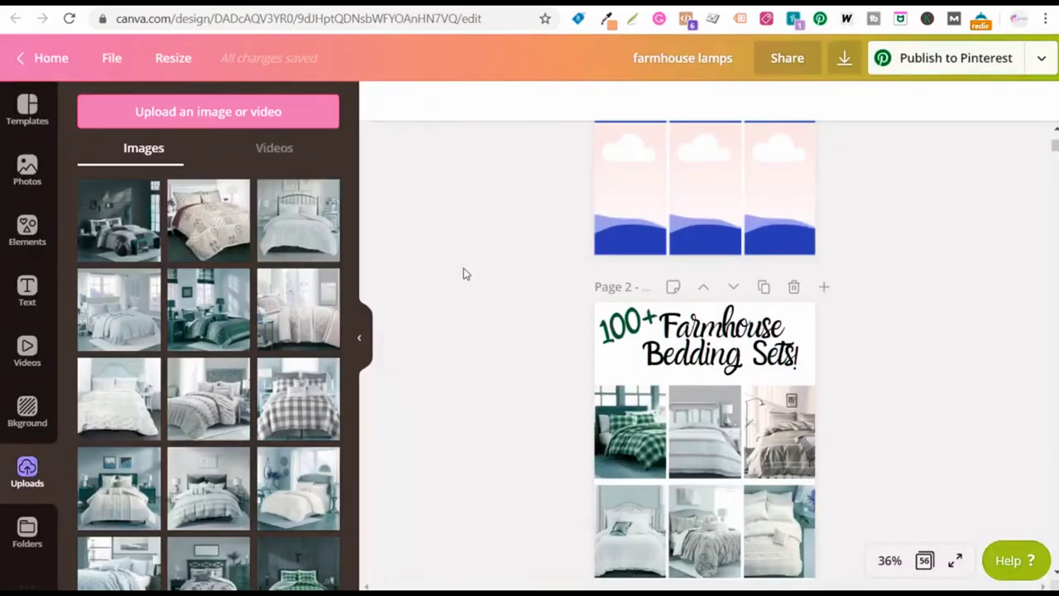
In the Canva farmhouse lamps design, change the page 2 heading's "Bedding Sets" text to "Comforters"
scroll(465, 274, down, 1)
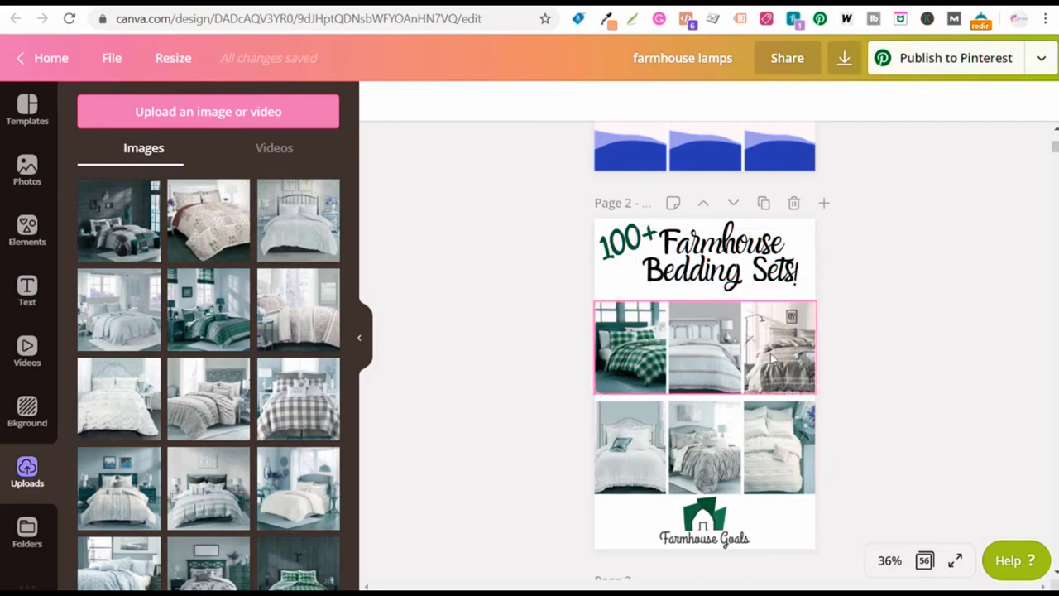
double_click(686, 263)
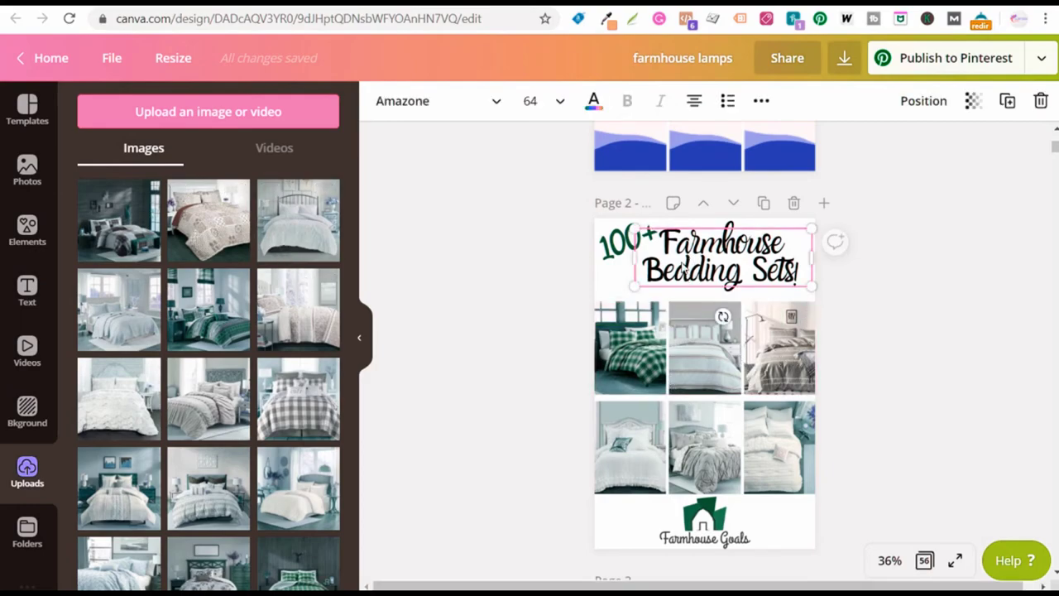
drag(651, 271, 796, 273)
text(Comforters)
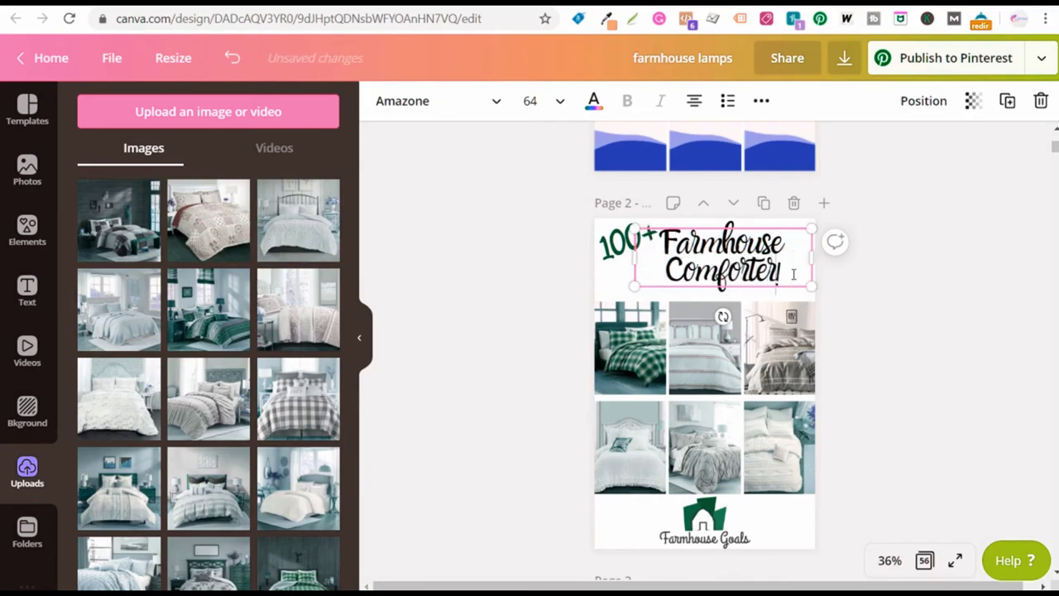
click(969, 340)
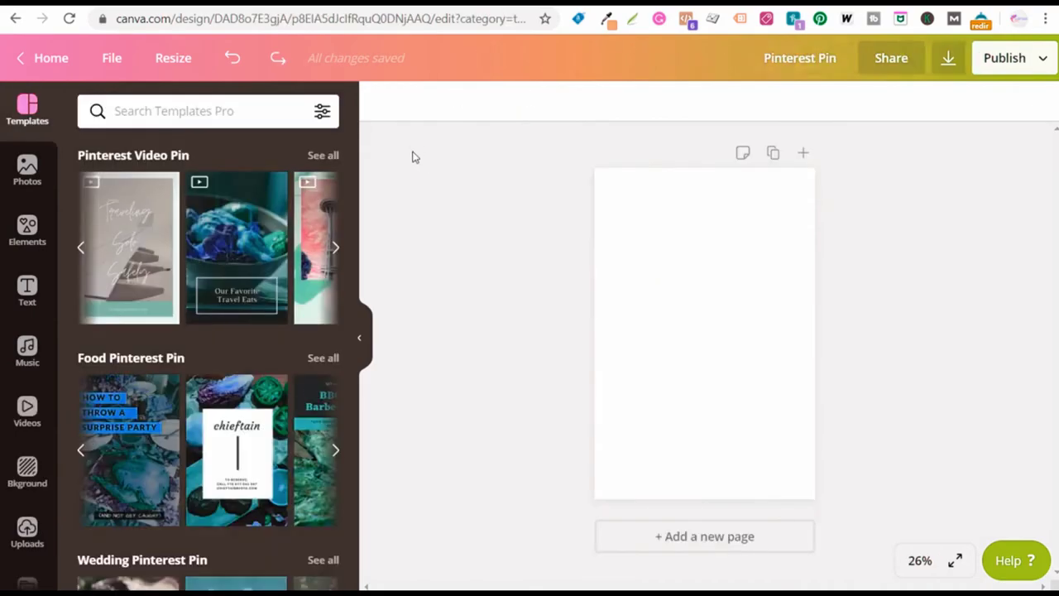
Check the custom size of the blank Pinterest Pin design and apply the "How to Throw a Surprise Party" food template
click(173, 60)
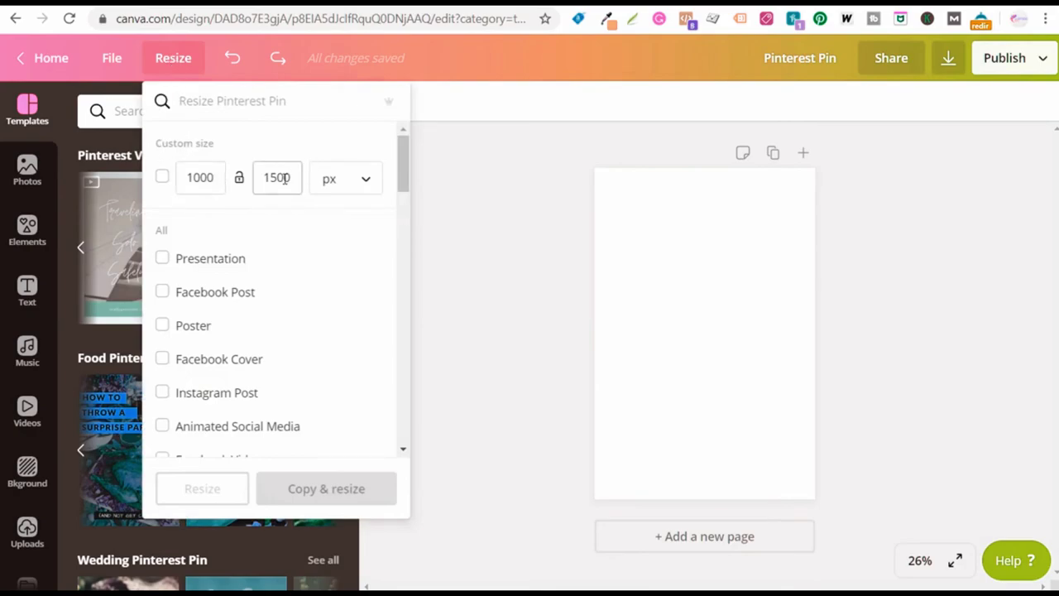
key(Escape)
scroll(179, 313, down, 1)
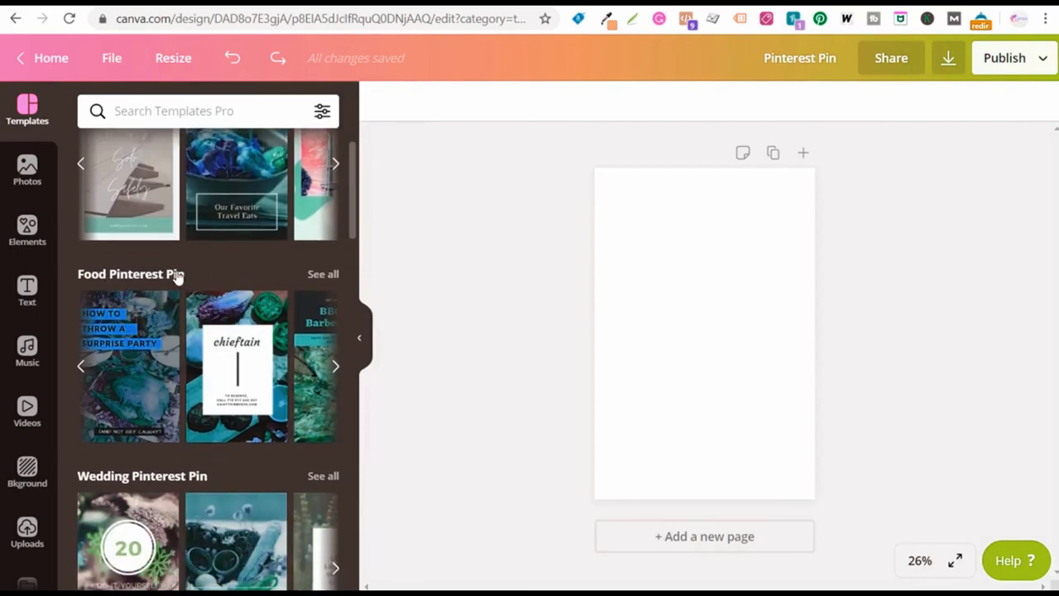
click(138, 368)
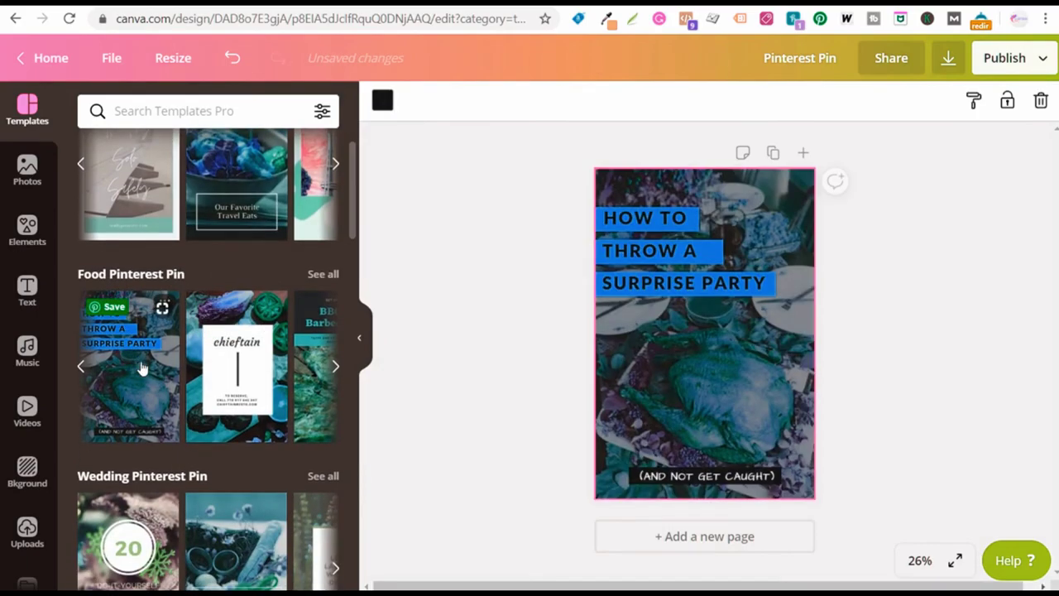
Recolor the blue bar behind the "HOW TO" heading with the pale grey-blue from the photo colors
click(588, 229)
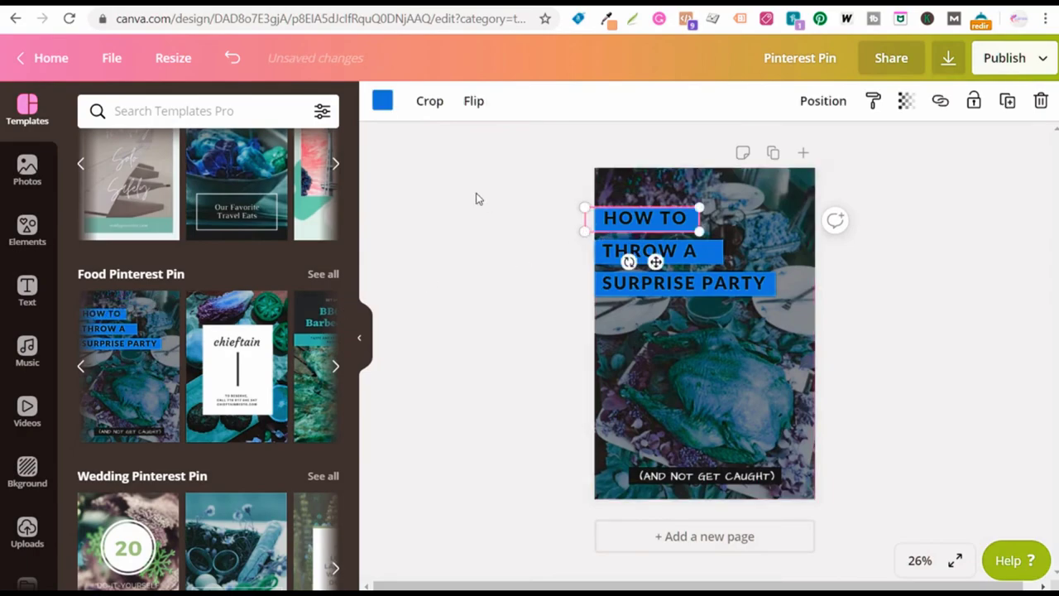
click(382, 100)
click(186, 435)
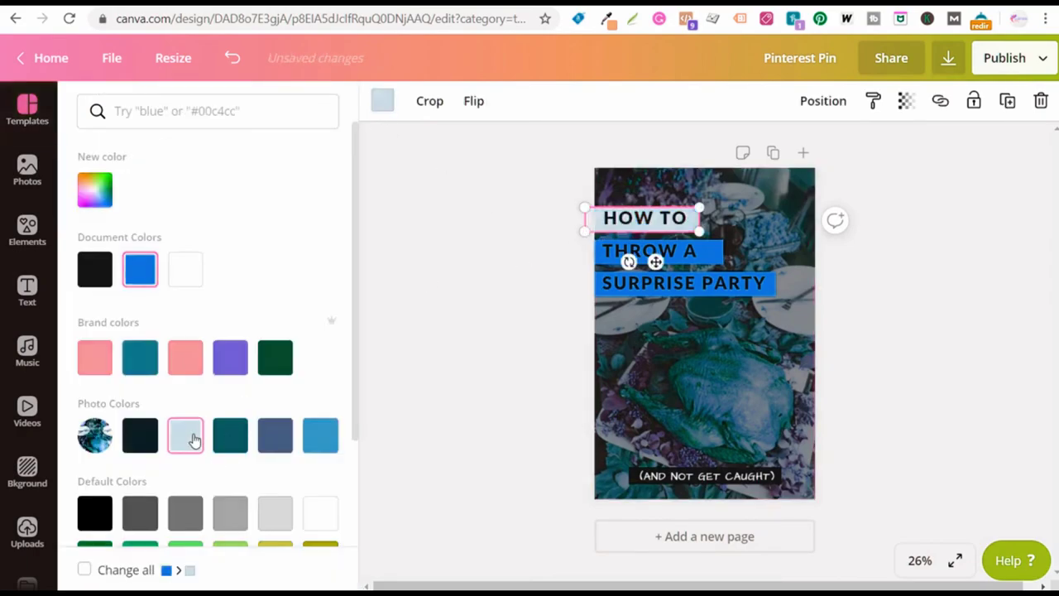
Change the "HOW TO" heading's font to Chewy and enlarge the text
double_click(644, 219)
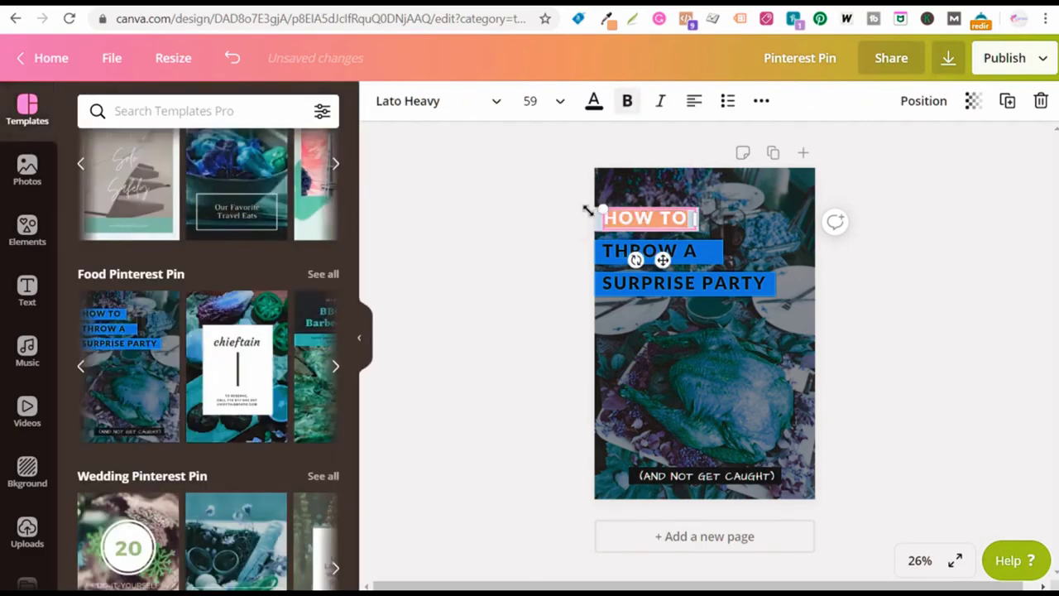
click(428, 101)
click(176, 252)
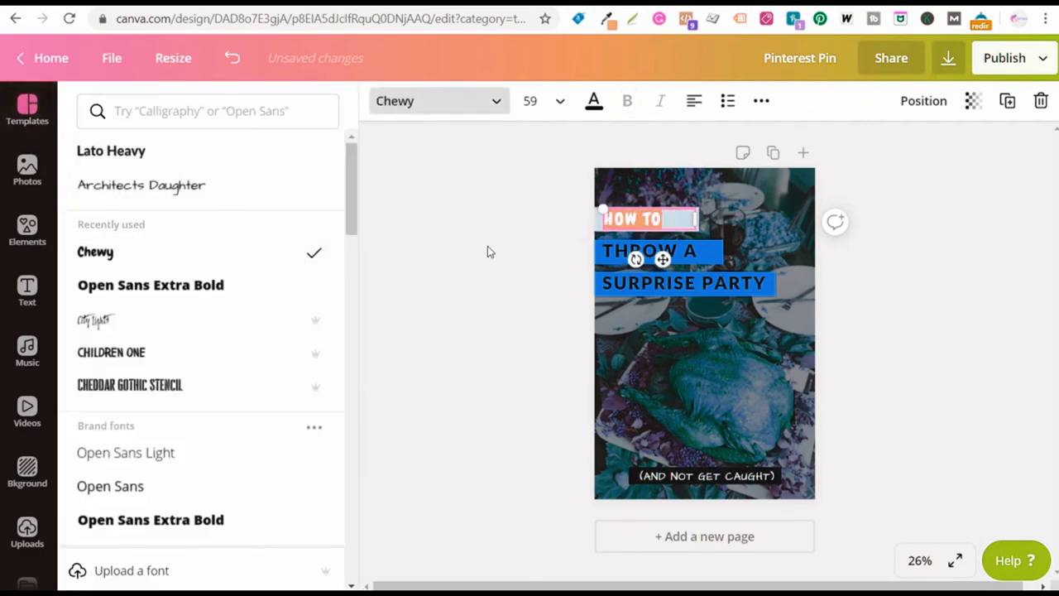
drag(693, 231, 712, 244)
click(900, 290)
Replace the design with the "10 Unique Themes for Baby's First Birthday" template from the Birthday Pinterest Pin collection
click(728, 397)
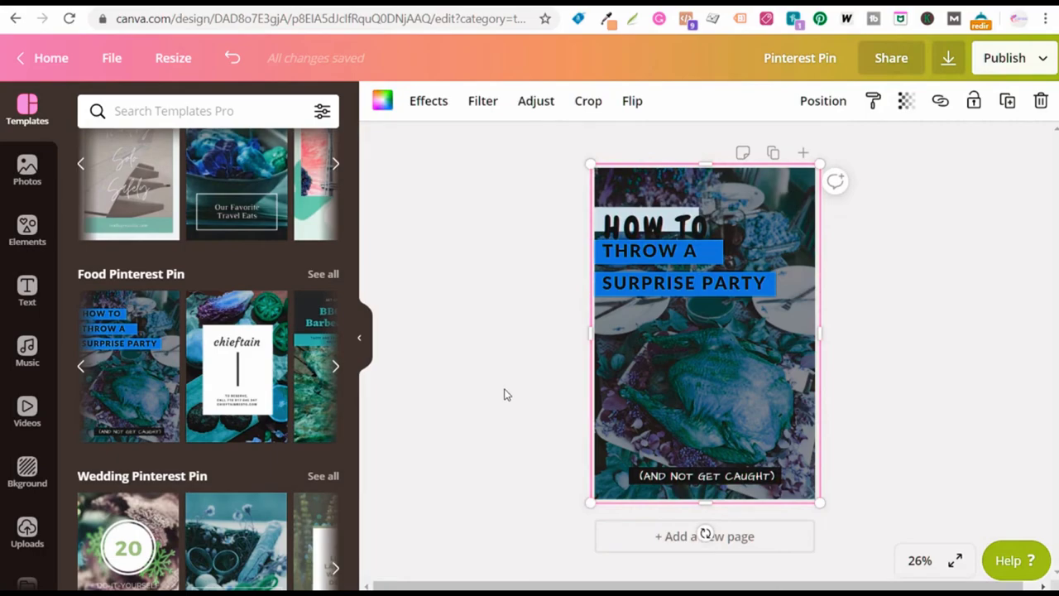
scroll(217, 339, down, 3)
scroll(222, 354, down, 3)
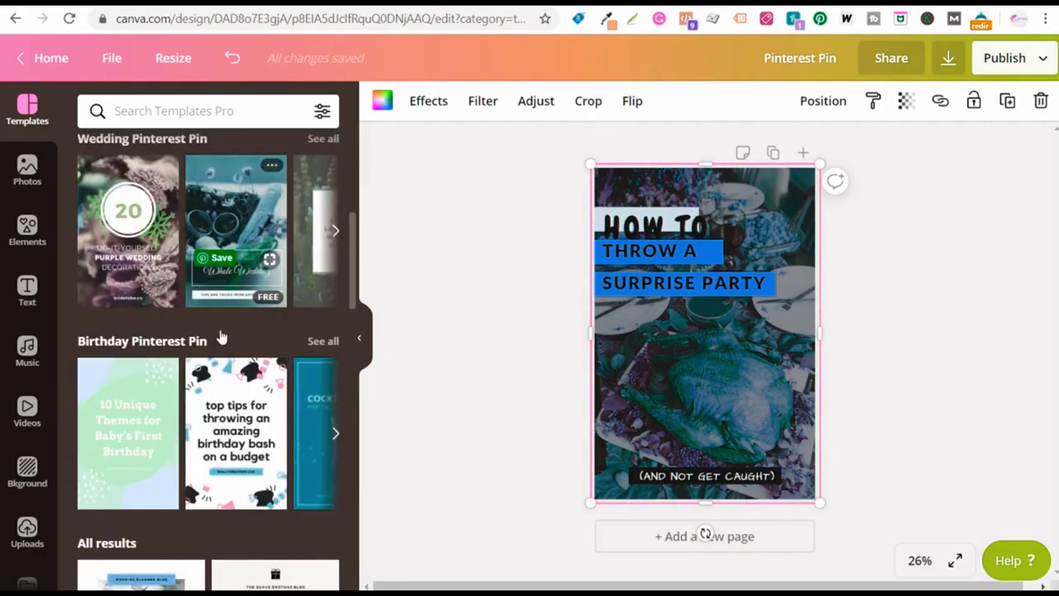
click(146, 283)
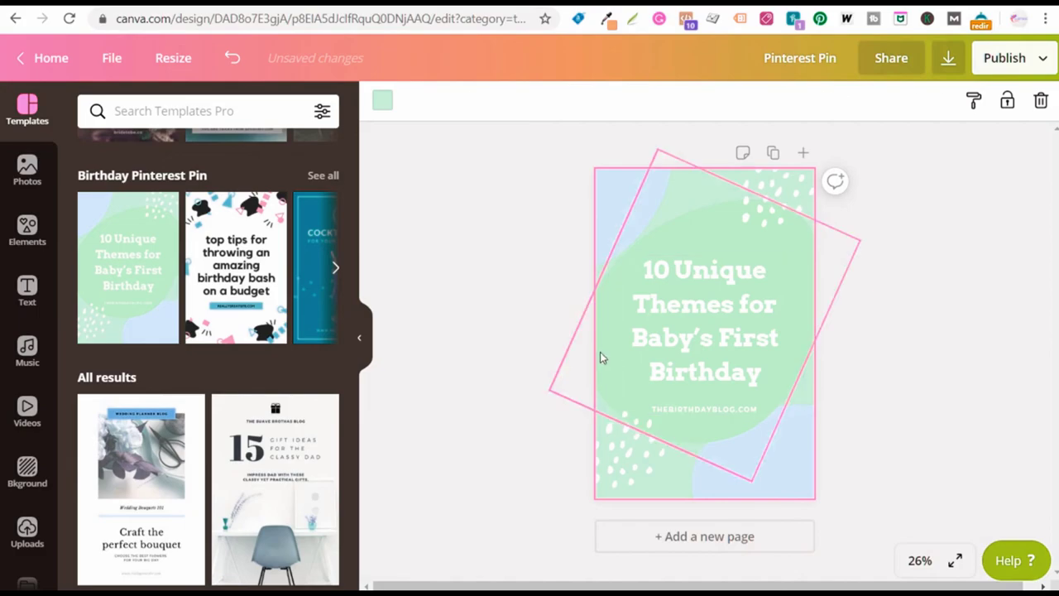
Recolor the large green blob behind the birthday heading with the pink brand color
click(601, 357)
click(382, 100)
click(185, 358)
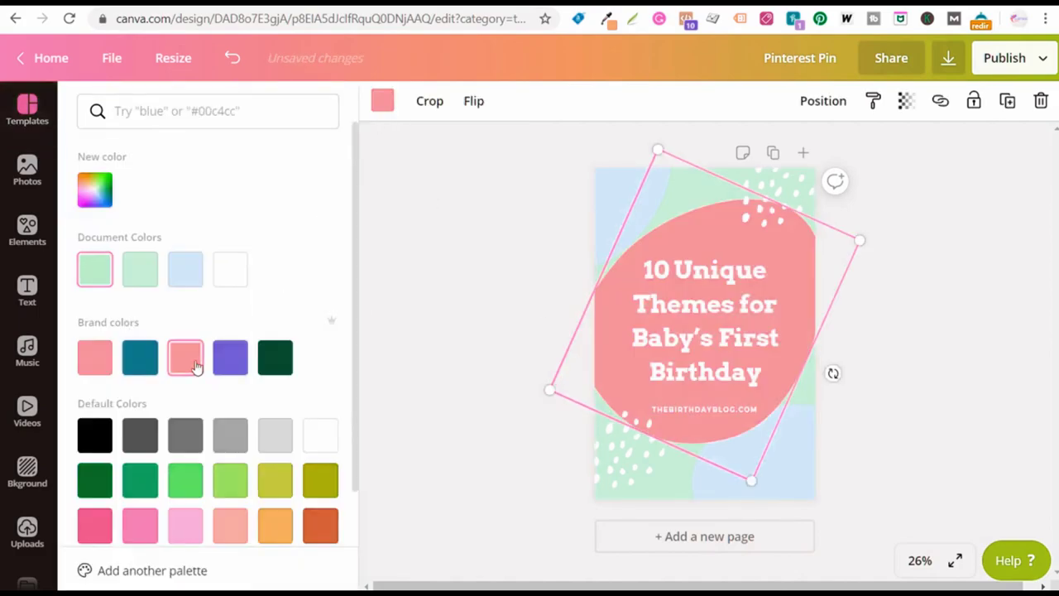
click(620, 190)
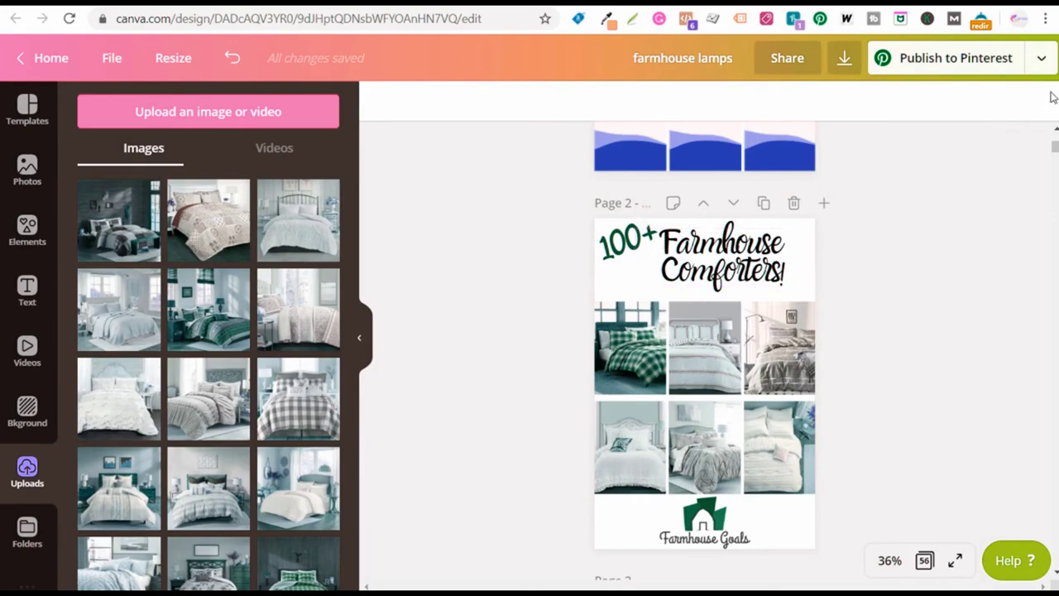
Open the farmhouse lamps design's publishing options in Canva, and start a carousel from the comforters Pin in the Pinterest Pin builder
click(1042, 59)
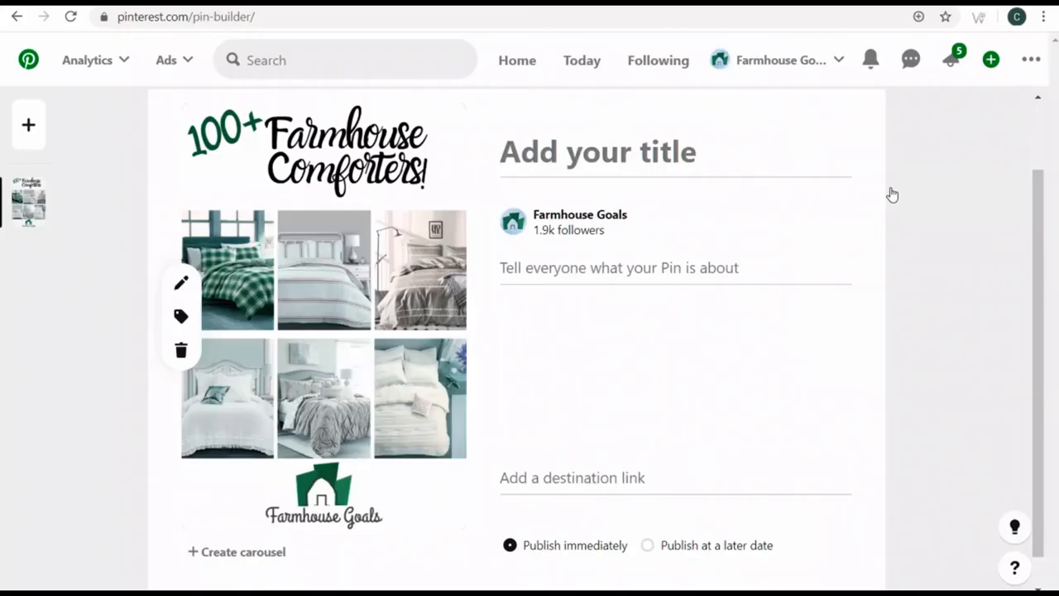
scroll(891, 194, up, 1)
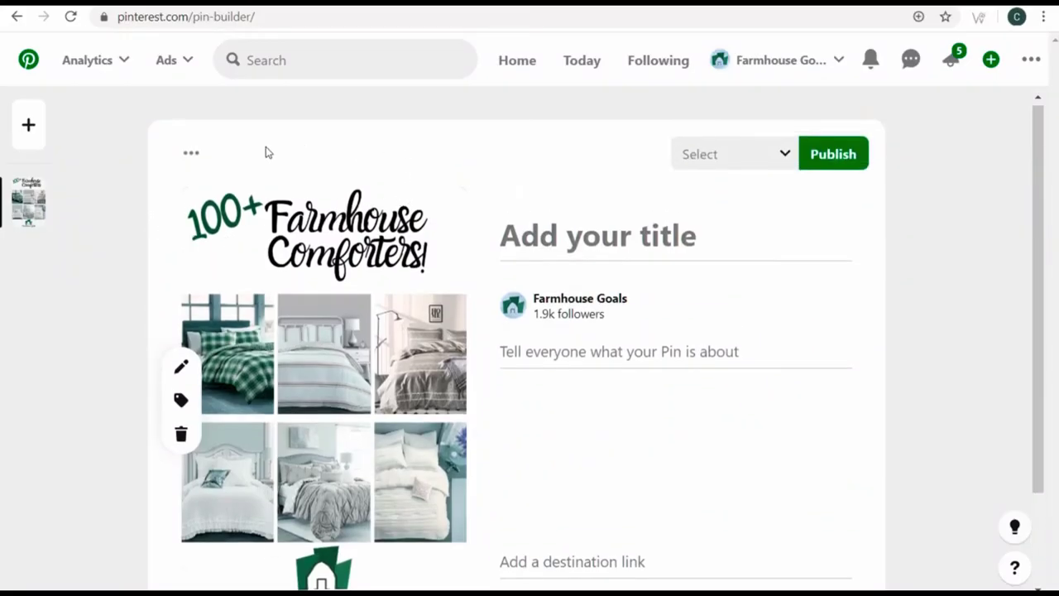
scroll(146, 289, down, 1)
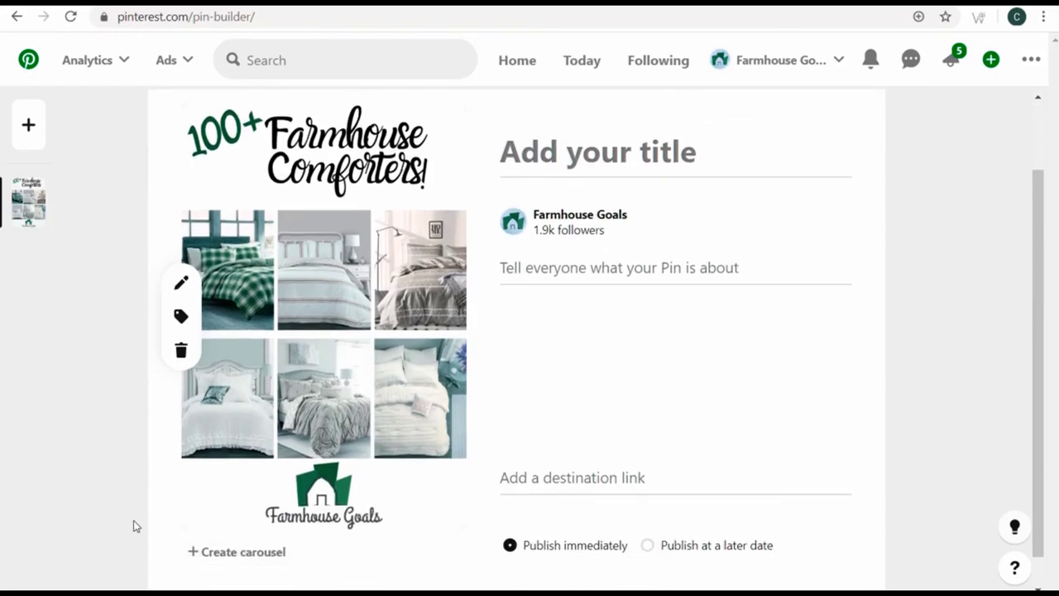
scroll(90, 407, down, 1)
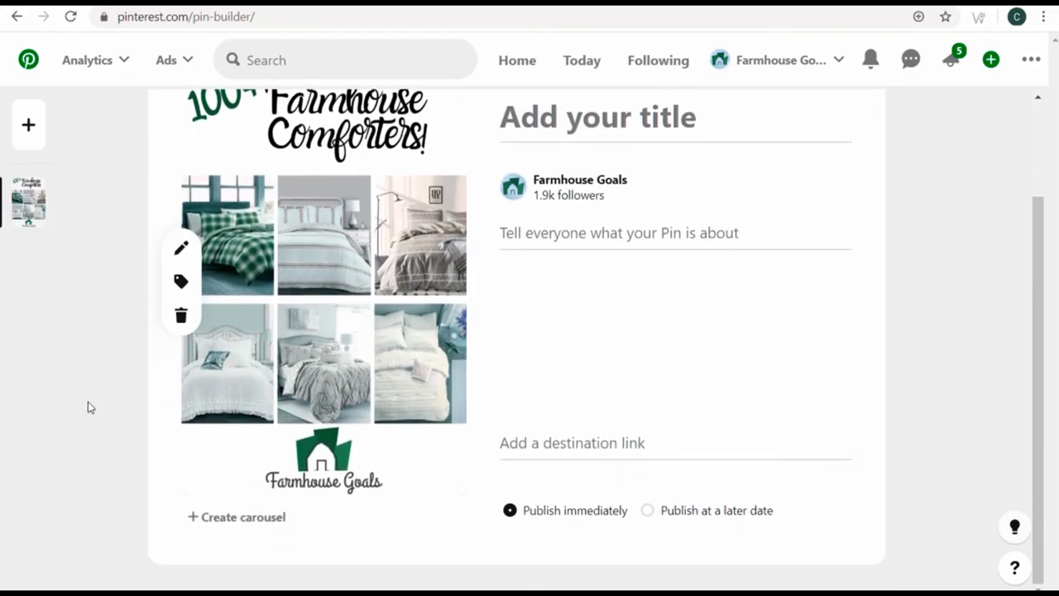
click(239, 524)
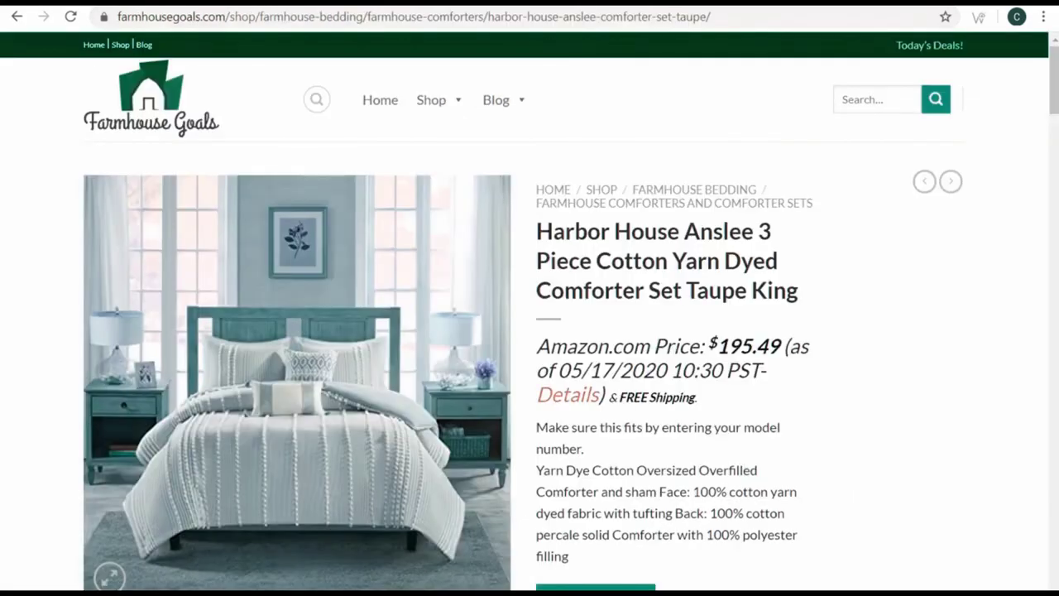
Enter the Harbor House Anslee comforter set's page address as the website URL in the Campaign URL Builder and copy the generated URL
click(399, 17)
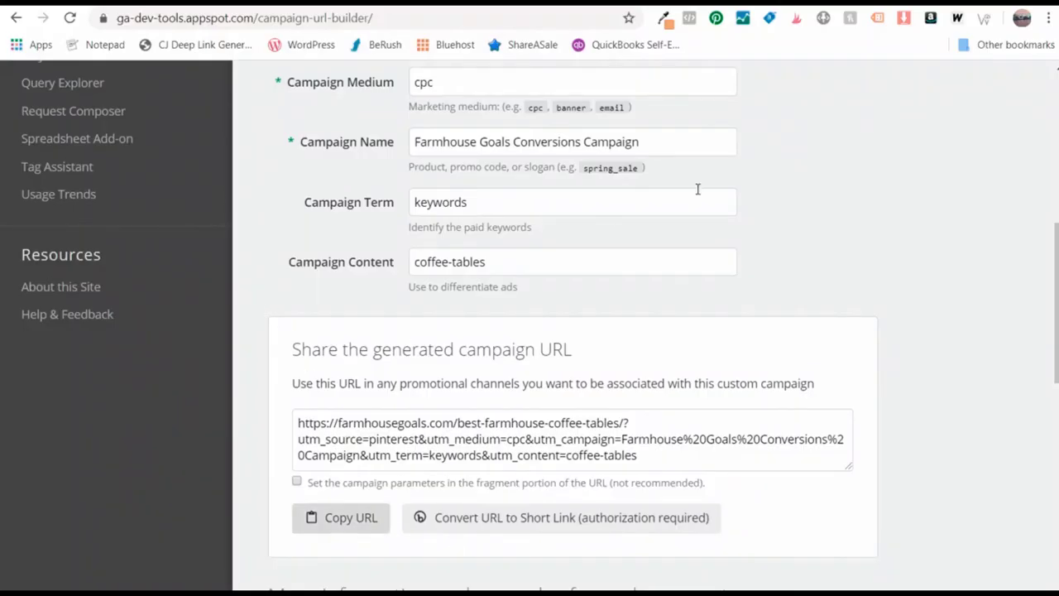
scroll(697, 189, up, 3)
triple_click(474, 214)
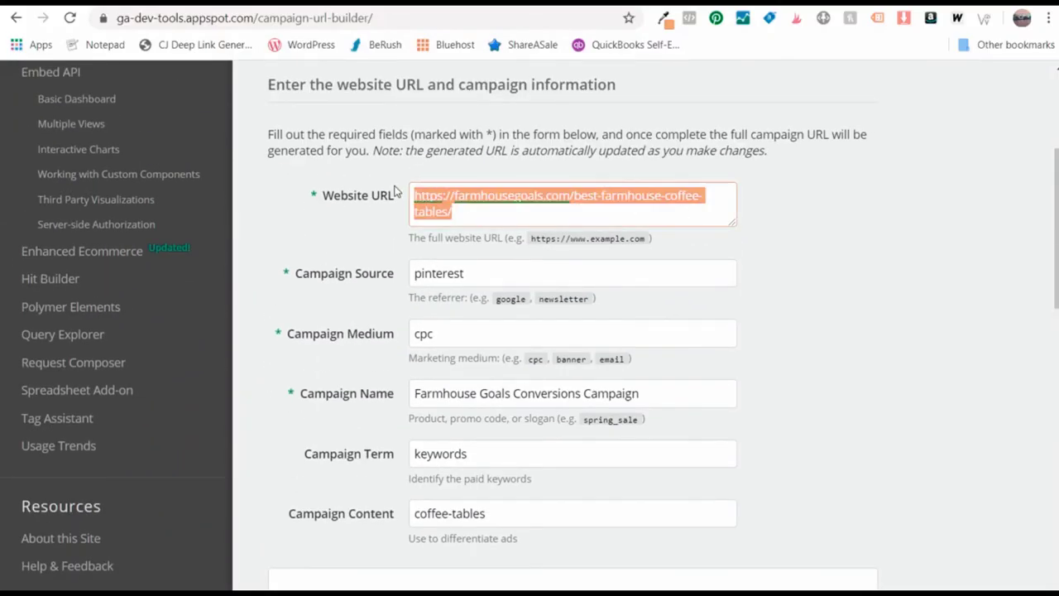
text(https://farmhousegoals.com/shop/farmhouse-bedding/farmhouse-comforters/harbor-house-anslee-comforter-set-taupe/)
scroll(502, 226, down, 3)
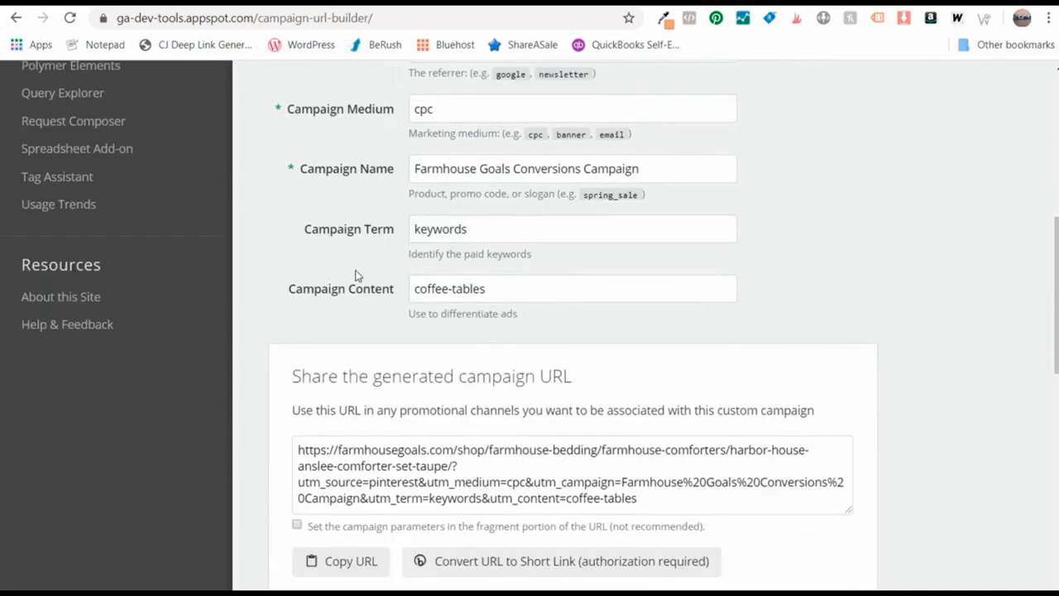
click(348, 548)
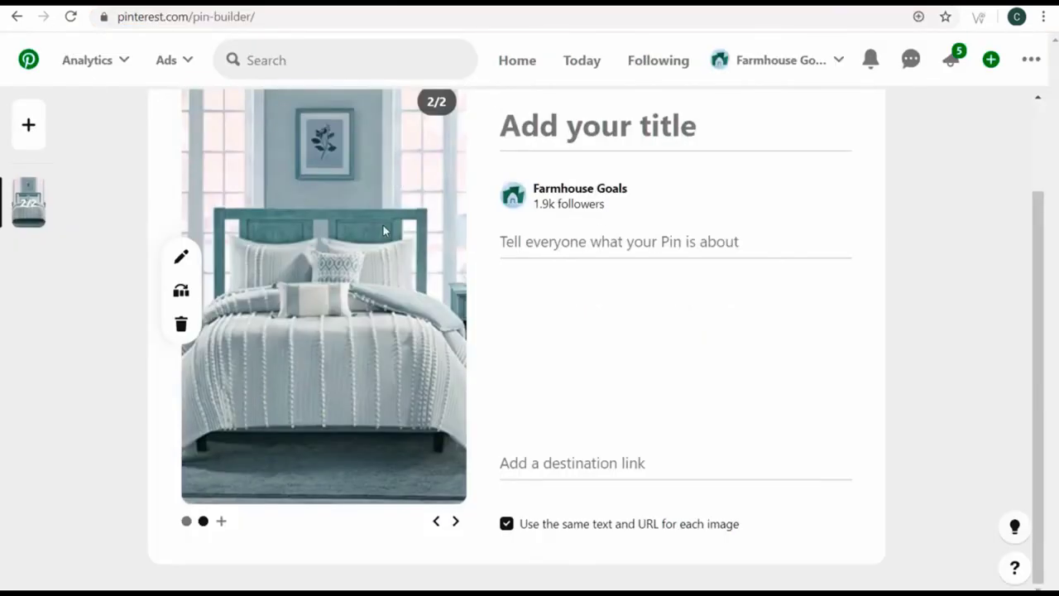
Paste the tagged product URL as the Pin's destination link and turn off using the same text and URL for each carousel image
click(615, 468)
key(ctrl+v)
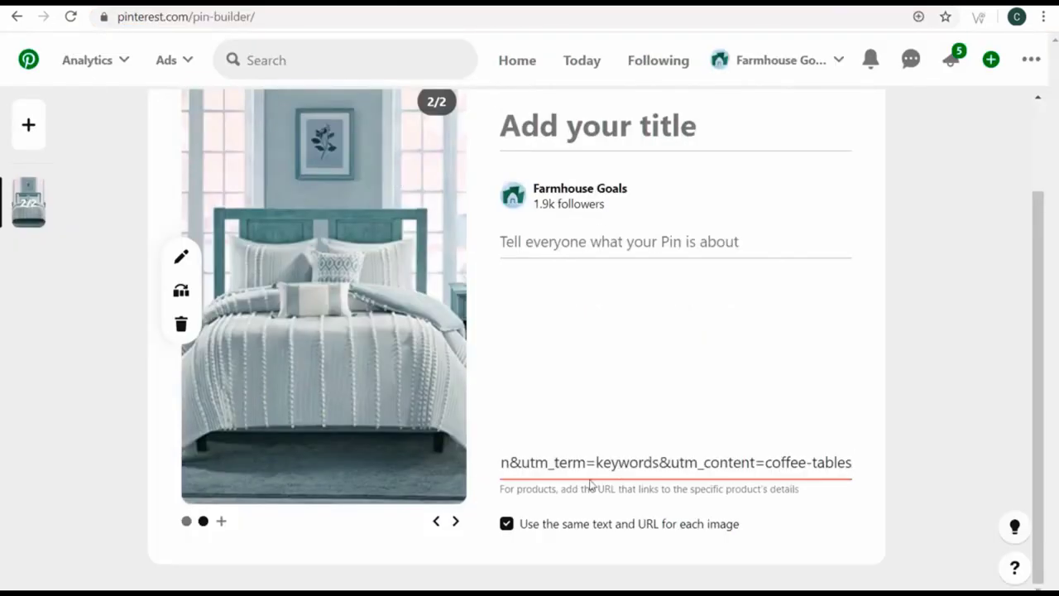
click(187, 522)
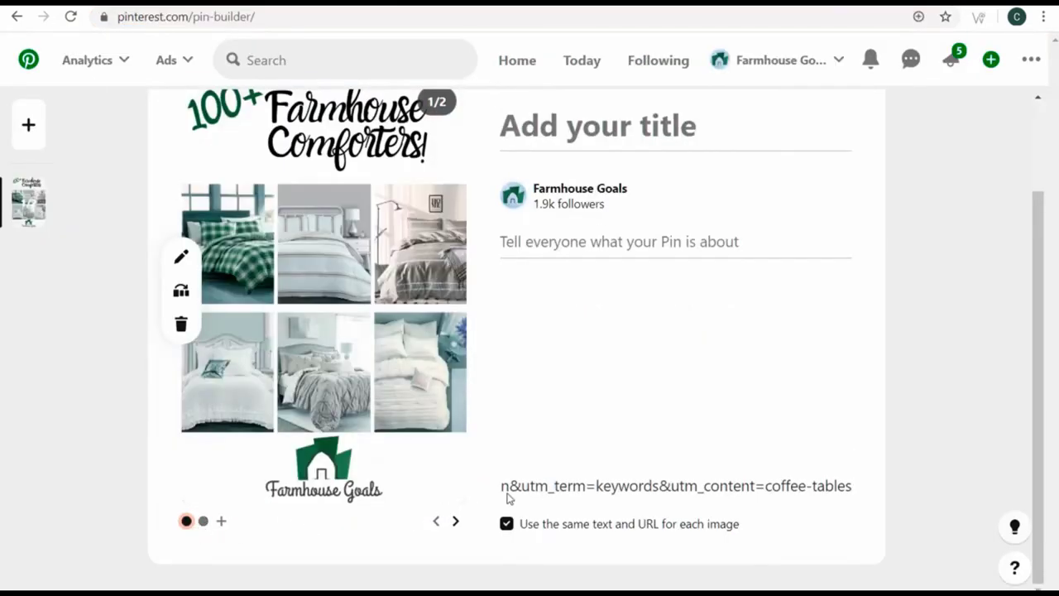
drag(589, 492, 499, 490)
click(506, 524)
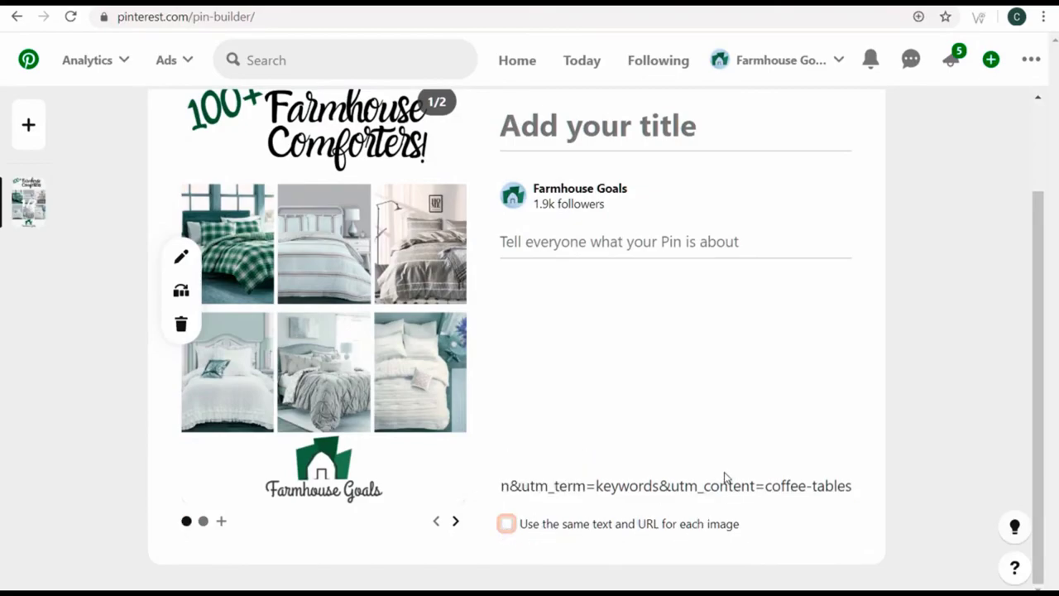
drag(755, 485, 435, 470)
click(573, 463)
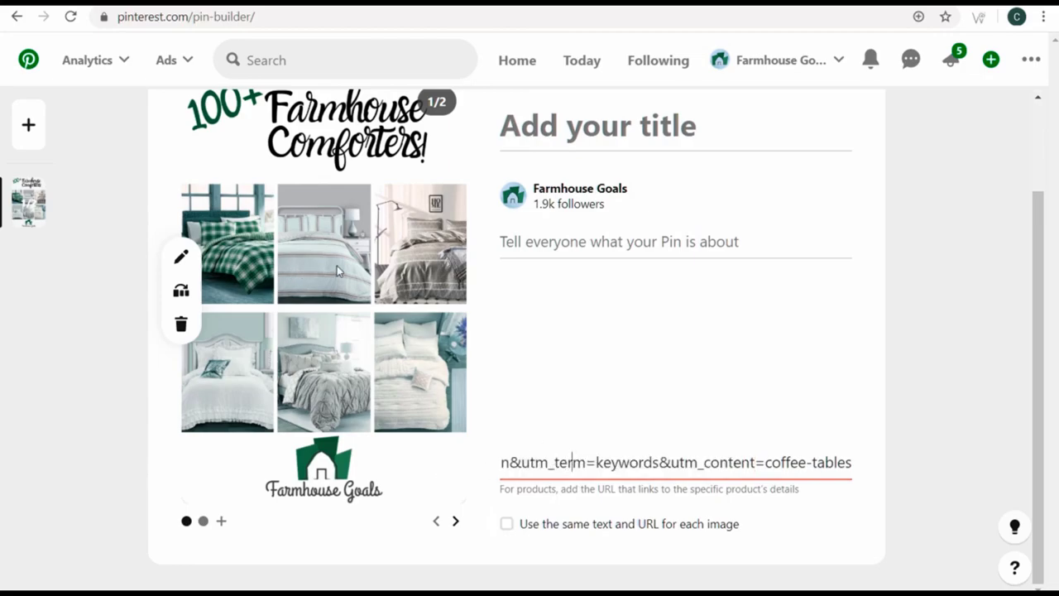
Change the campaign content to "comforters" and use the resulting tagged URL as the second carousel image's destination link
drag(771, 462, 852, 462)
click(768, 397)
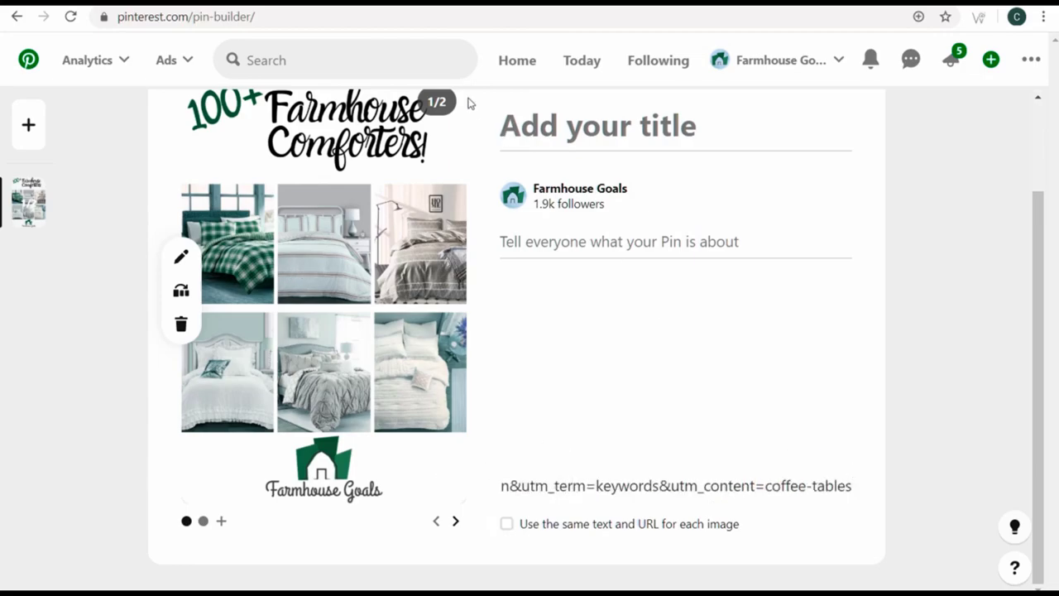
text(mforter)
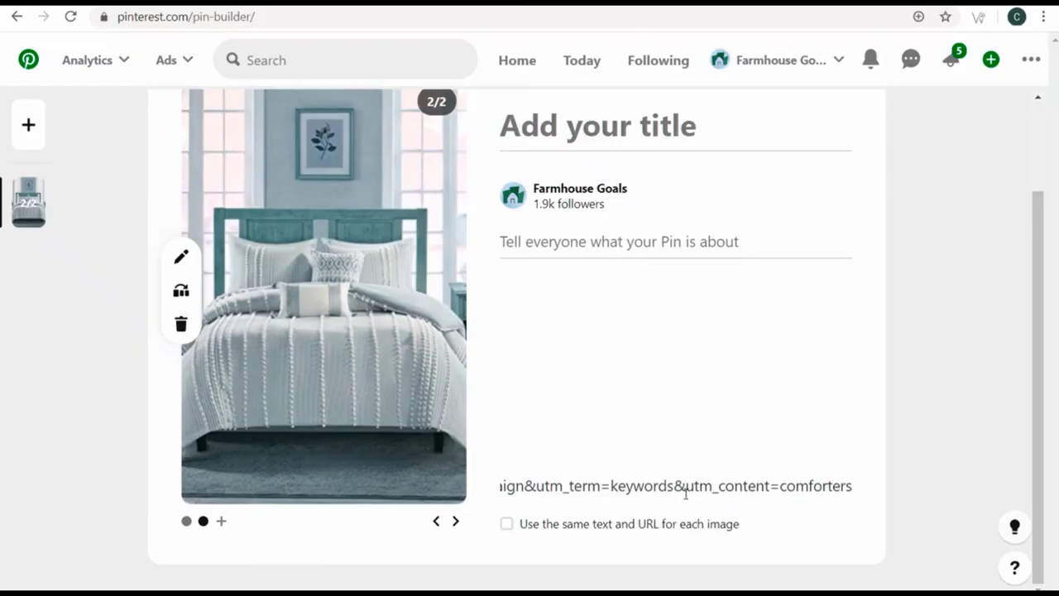
click(667, 489)
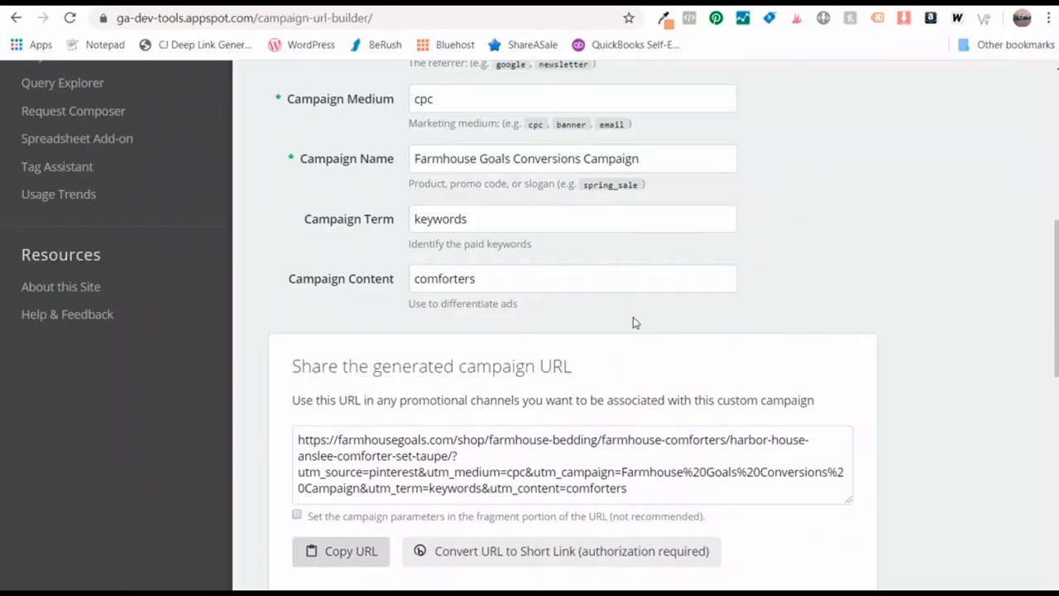
scroll(633, 317, up, 3)
drag(530, 229, 400, 184)
key(ctrl+v)
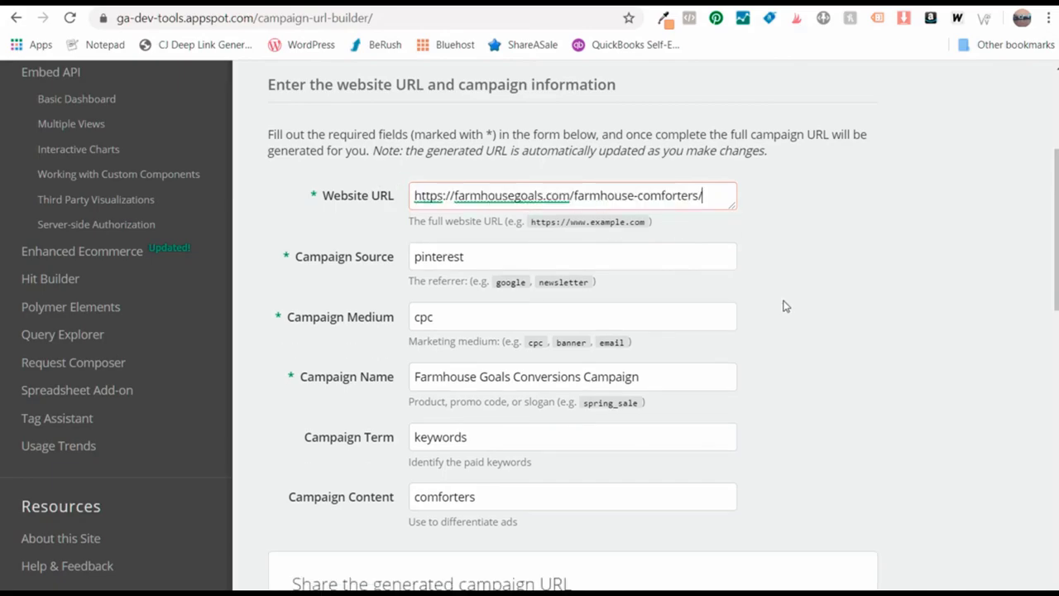
scroll(827, 409, down, 3)
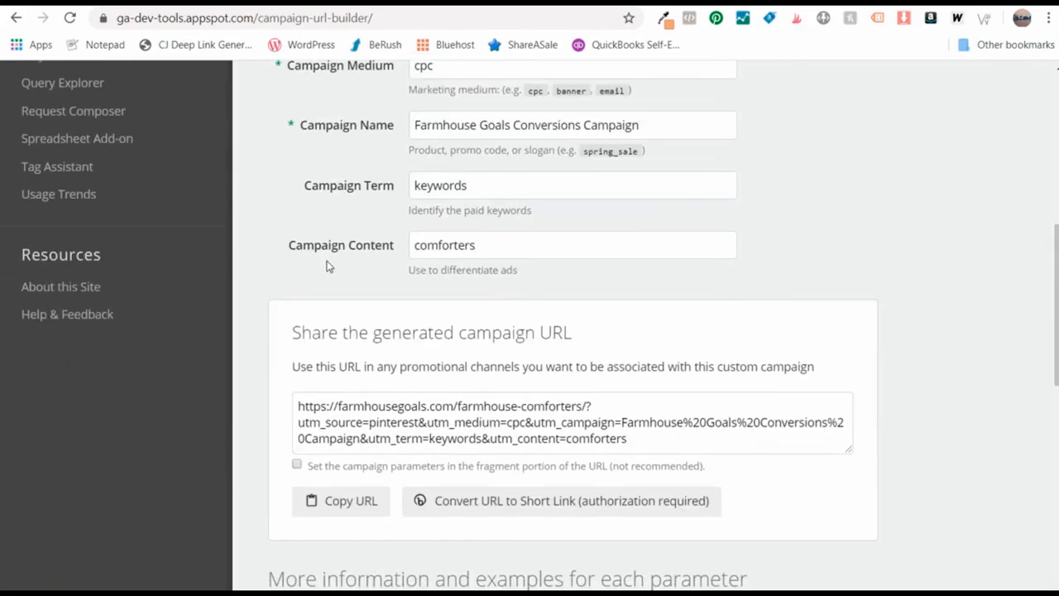
click(362, 514)
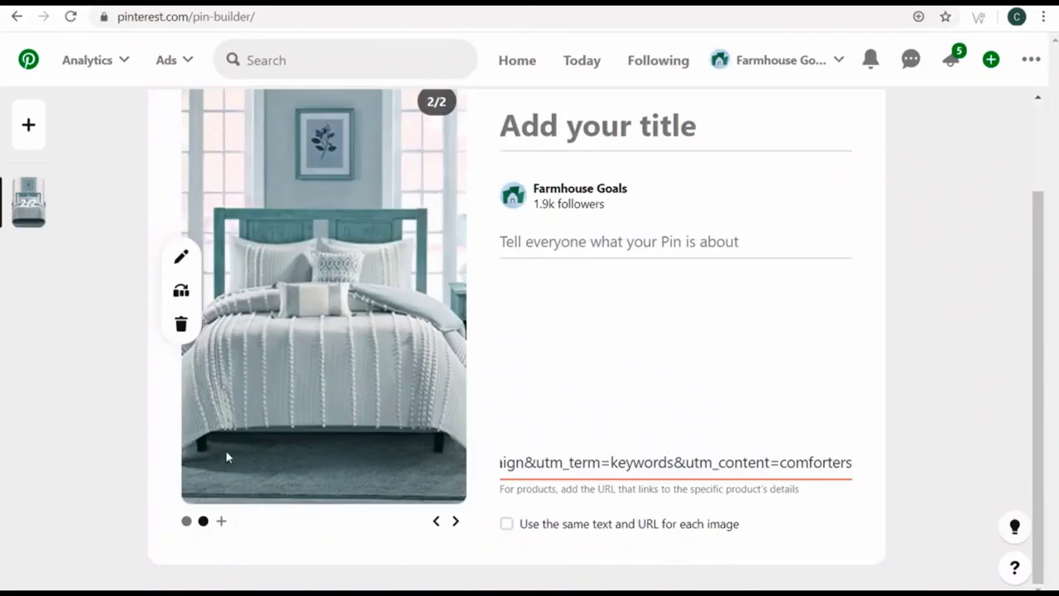
Replace the first carousel image's destination link with the copied farmhouse-comforters campaign URL in the Pin builder
click(186, 521)
triple_click(602, 485)
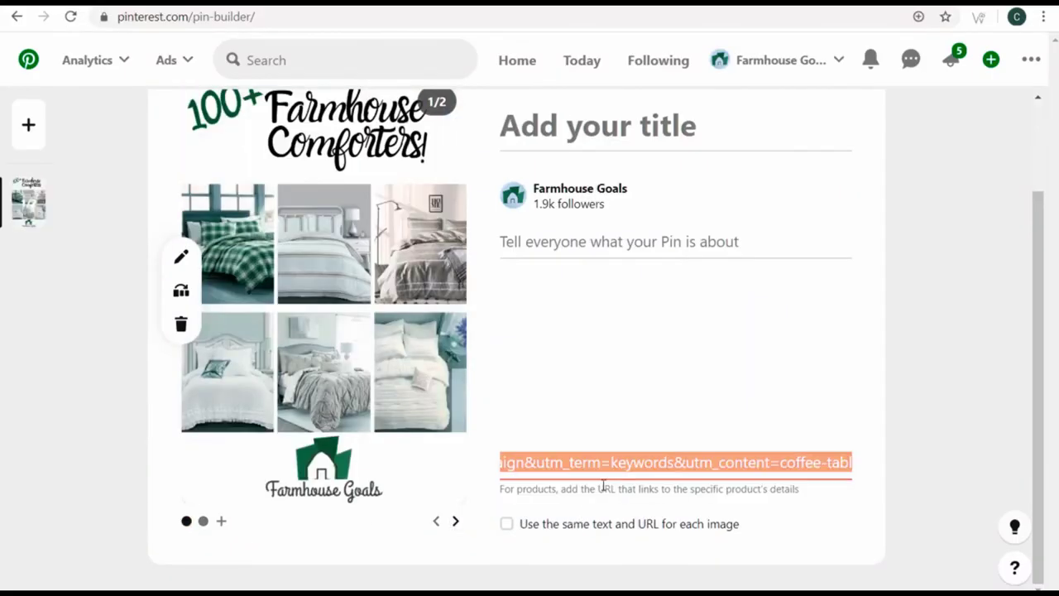
key(ctrl+v)
click(950, 399)
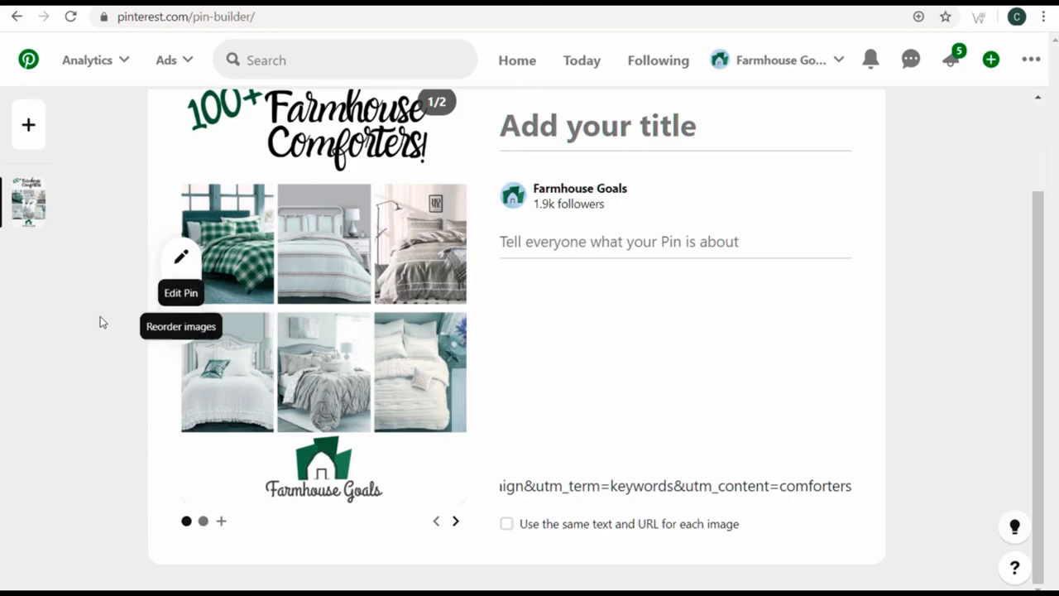
Title the Pin "100+ Farmhouse Comforters" and add a description beginning "Discover the best farmhouse comforters and farm style comforter sets"
scroll(92, 329, up, 1)
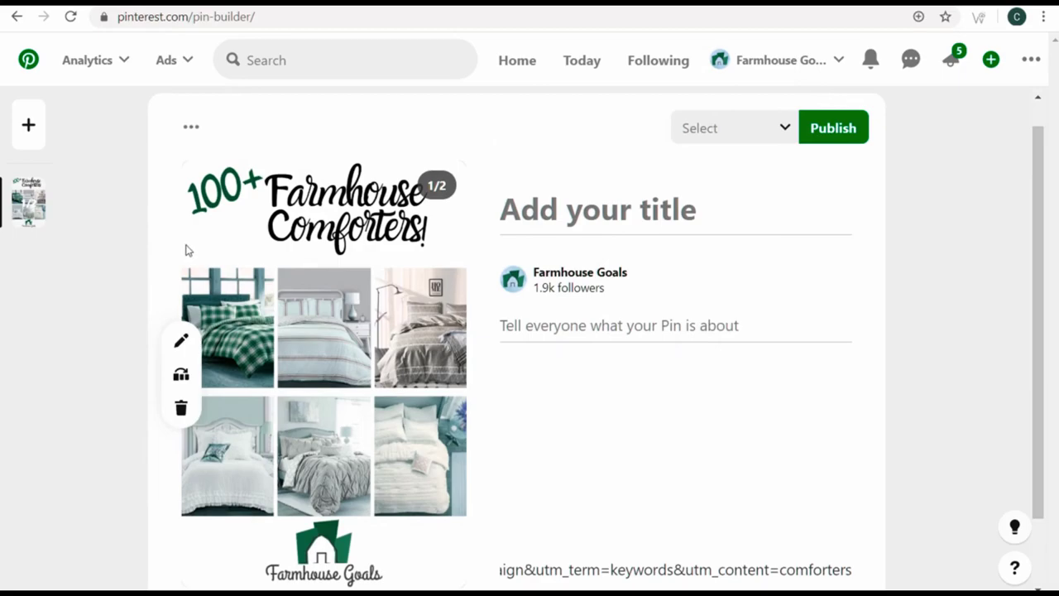
scroll(318, 248, down, 1)
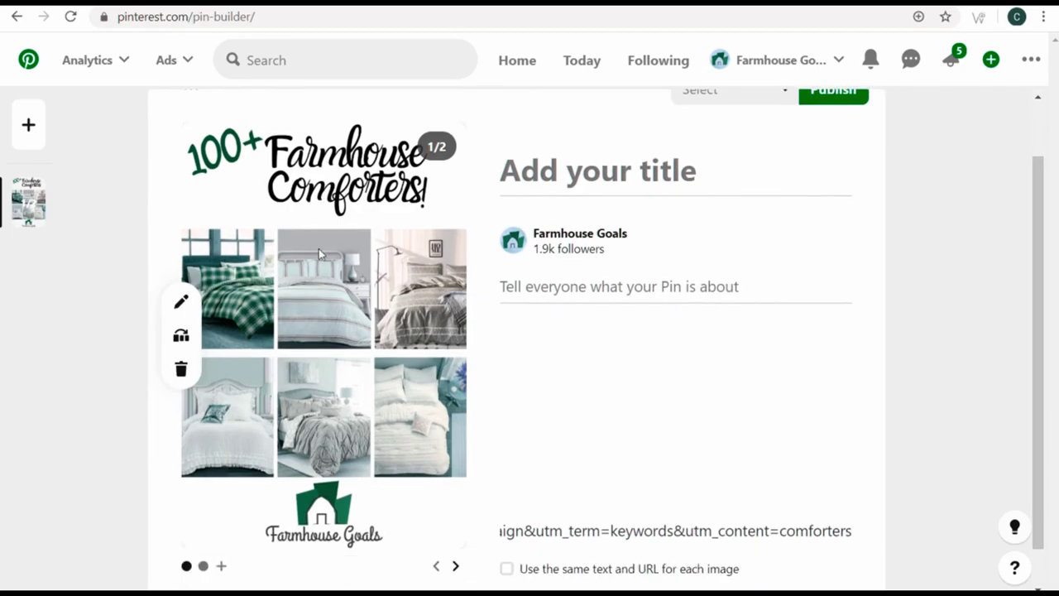
scroll(617, 267, up, 1)
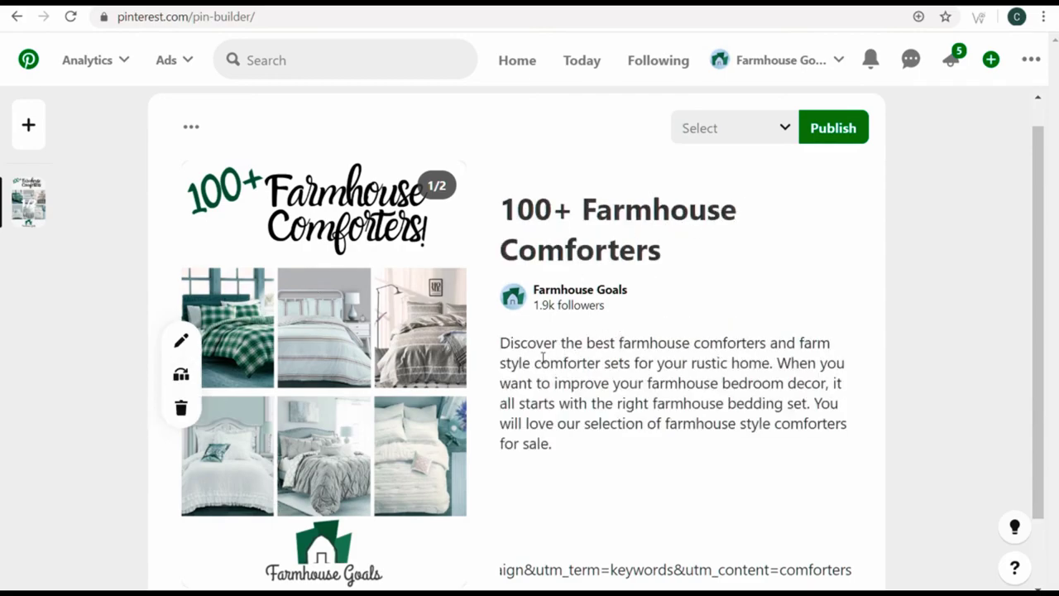
Review the opening of the Pin description and its keyword phrase "farmhouse comforters"
drag(507, 345, 768, 383)
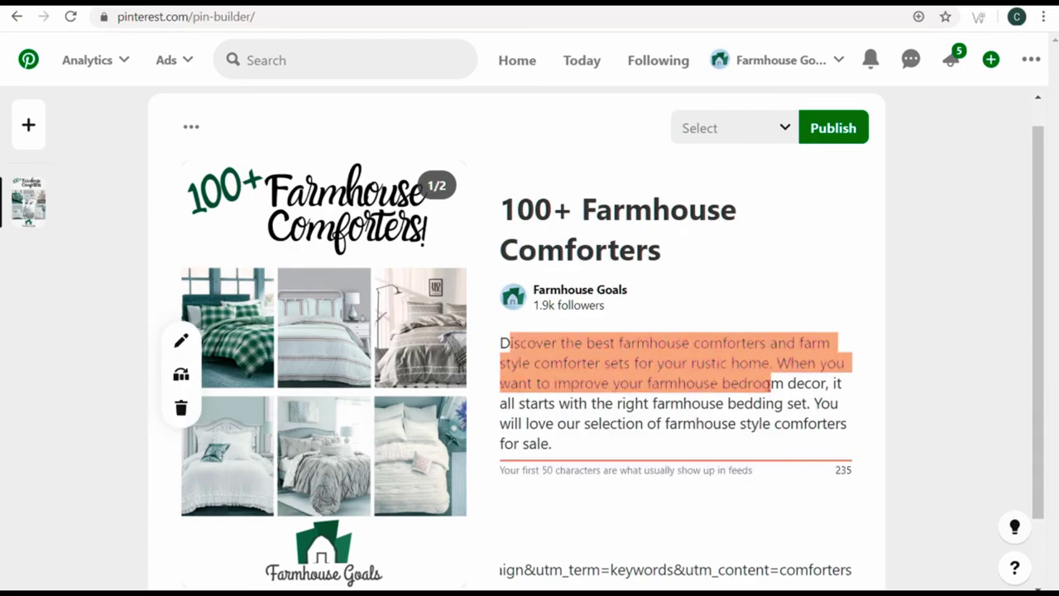
click(781, 401)
drag(618, 342, 766, 344)
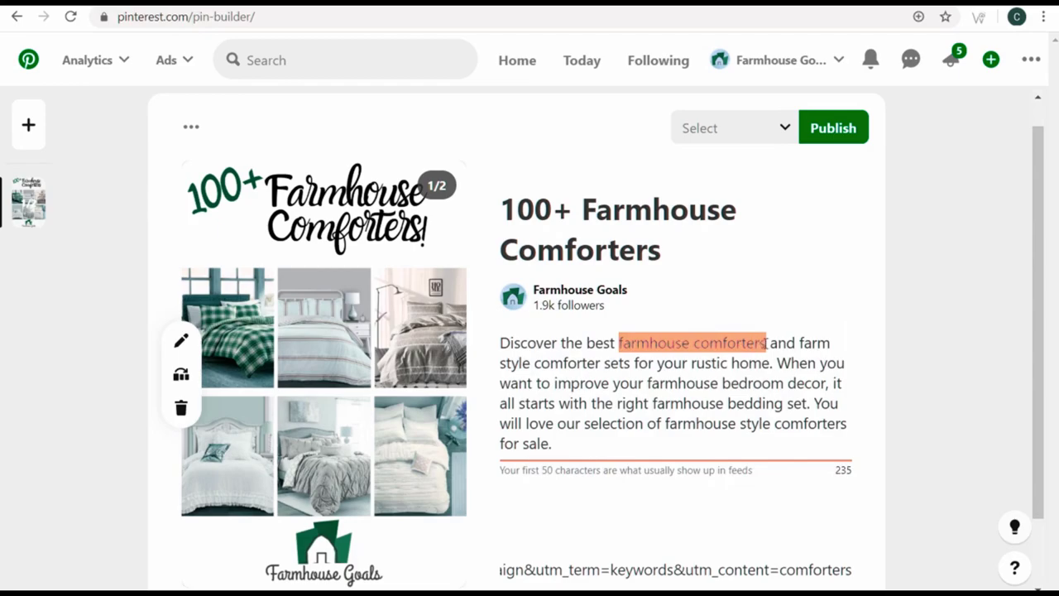
Review the keyword phrases "farmhouse bedroom decor", "farmhouse bedding set" and "farmhouse style comforters" in the Pin description
click(813, 341)
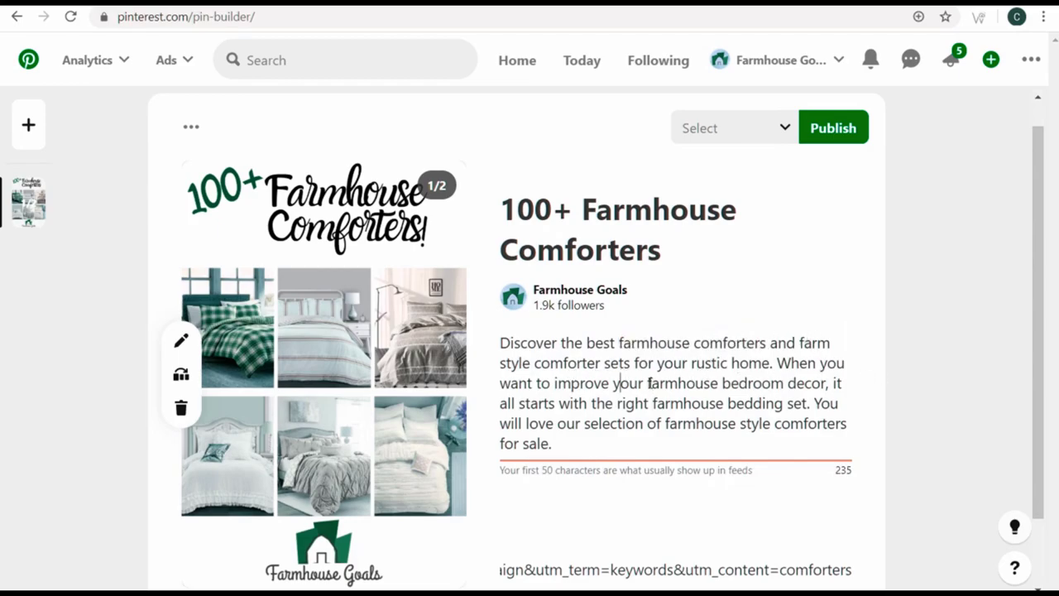
drag(649, 383, 824, 382)
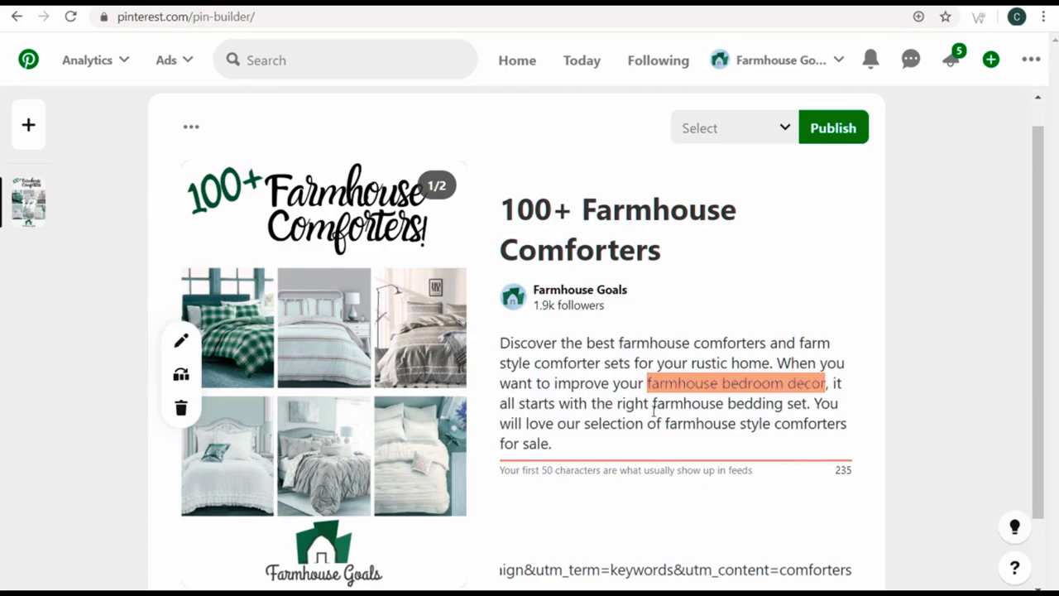
drag(652, 405, 802, 404)
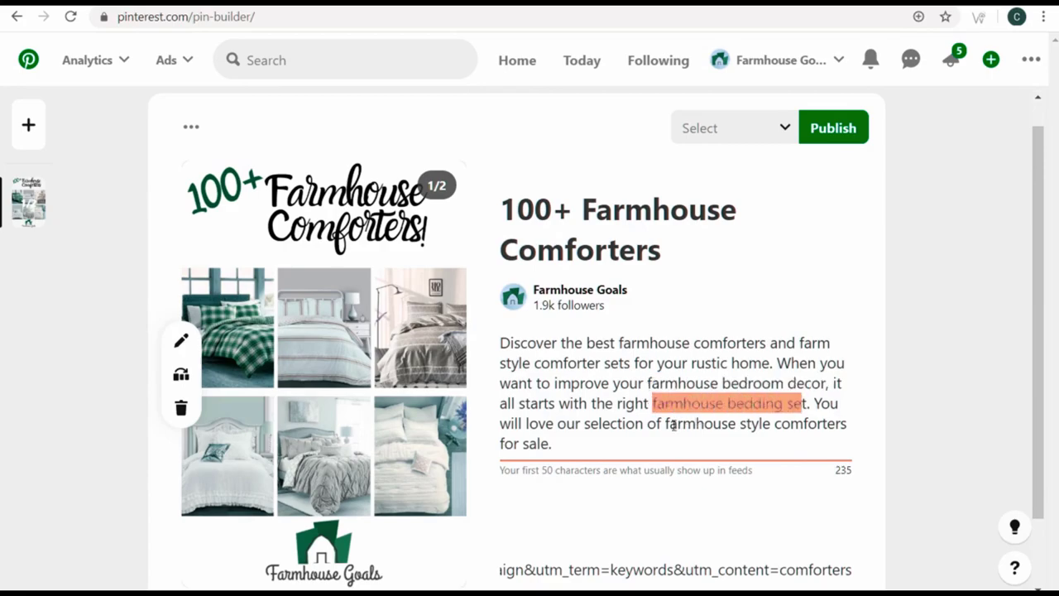
drag(661, 424, 818, 409)
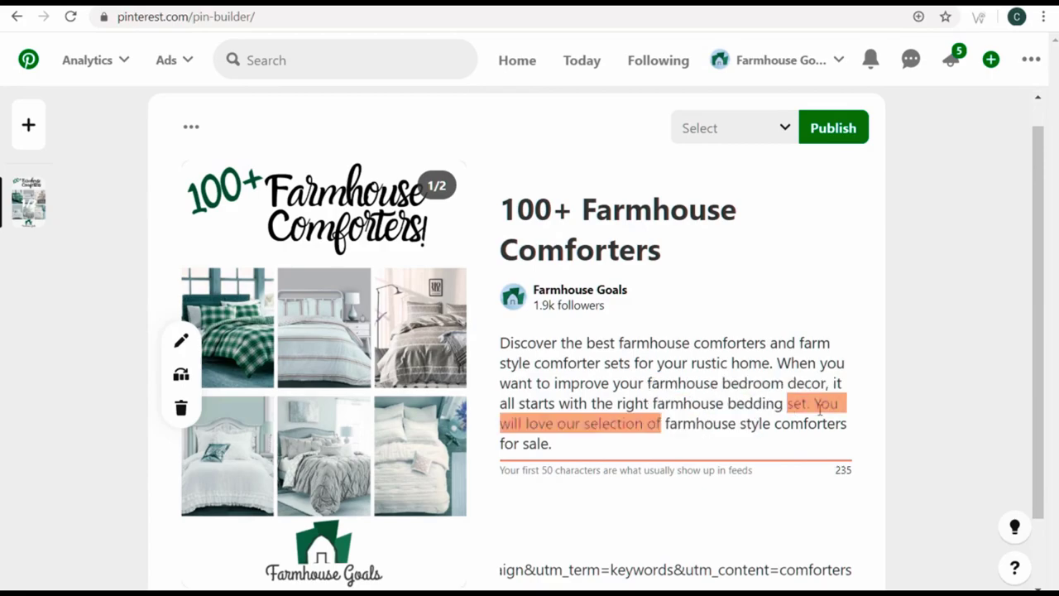
click(948, 452)
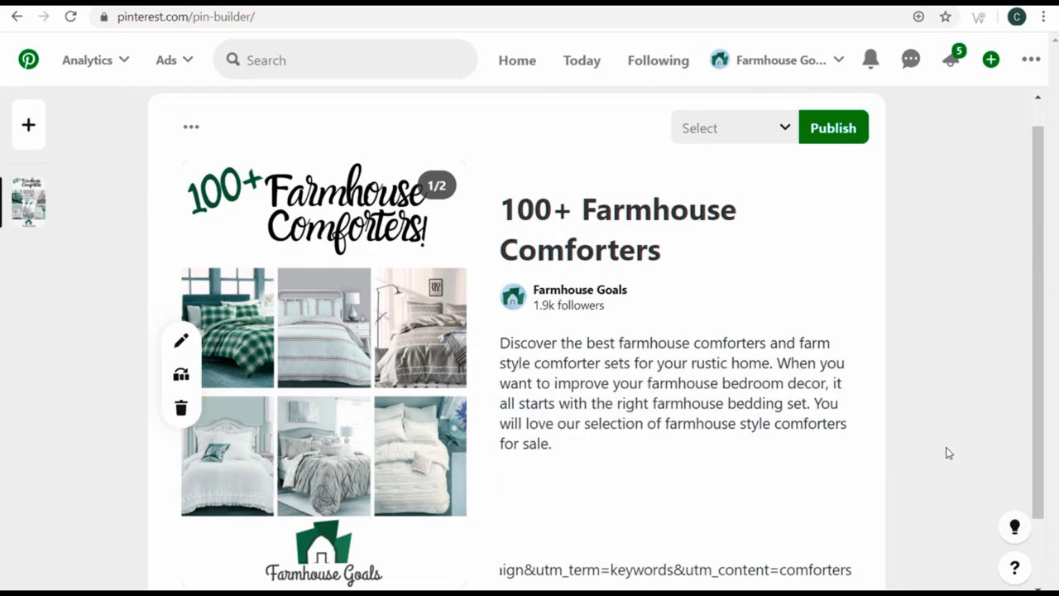
Show the second carousel image and review its product title and description
scroll(248, 515, down, 1)
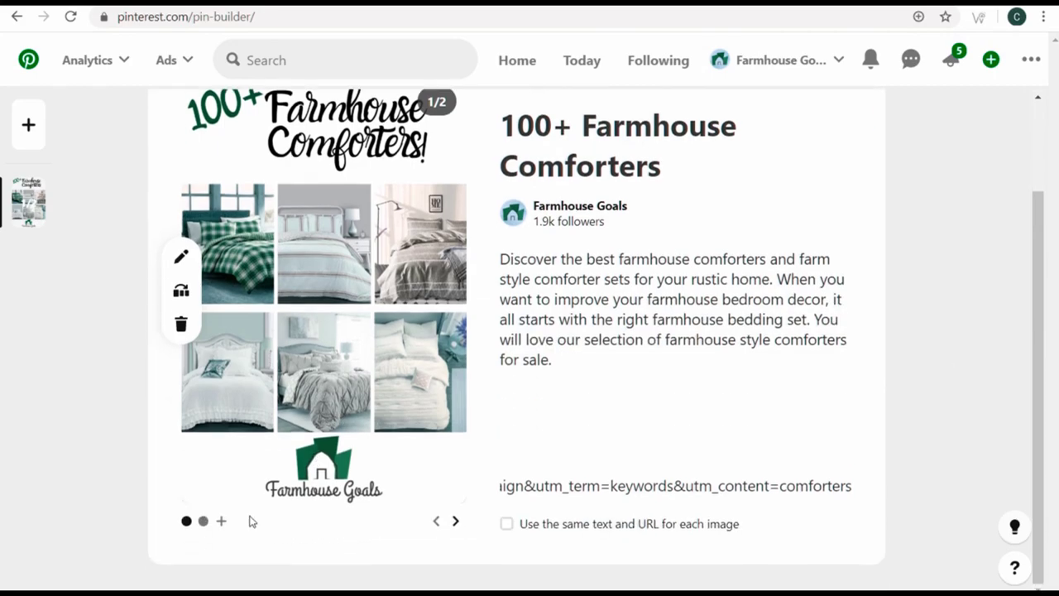
click(203, 523)
scroll(370, 380, up, 1)
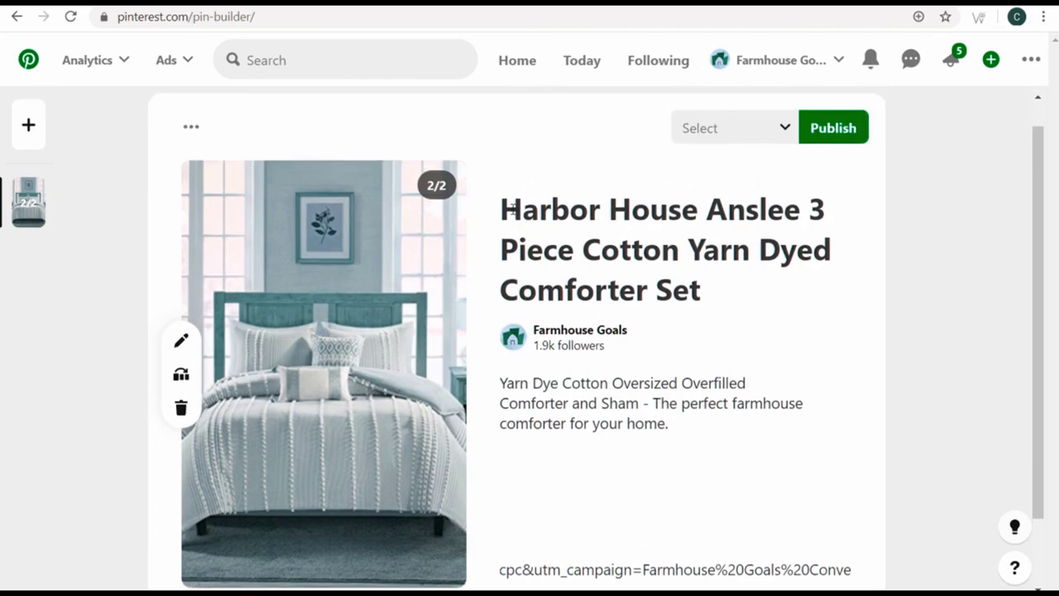
drag(512, 210, 731, 210)
click(767, 209)
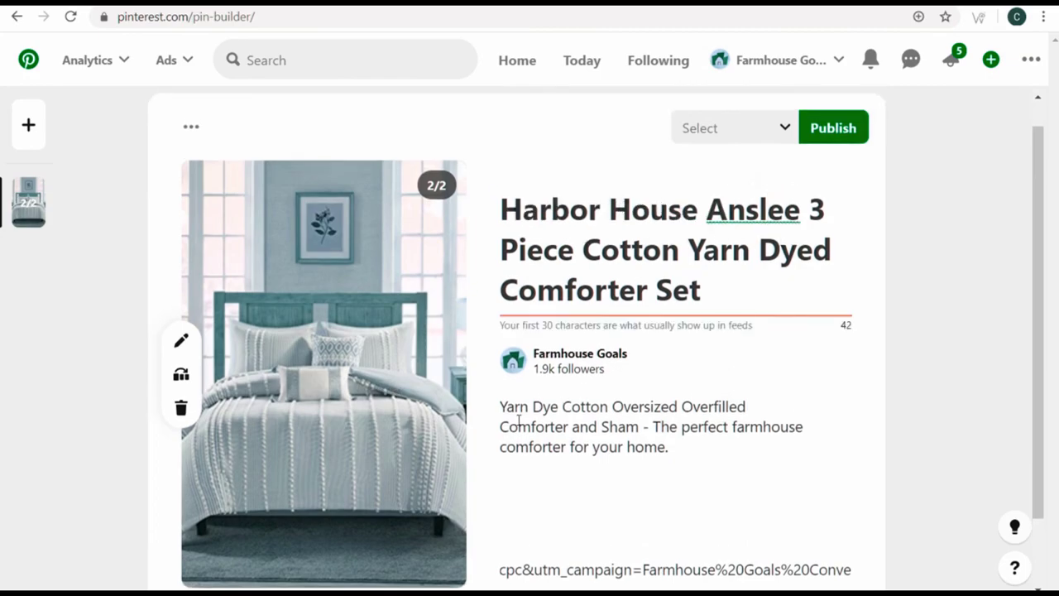
drag(499, 406, 654, 403)
click(717, 409)
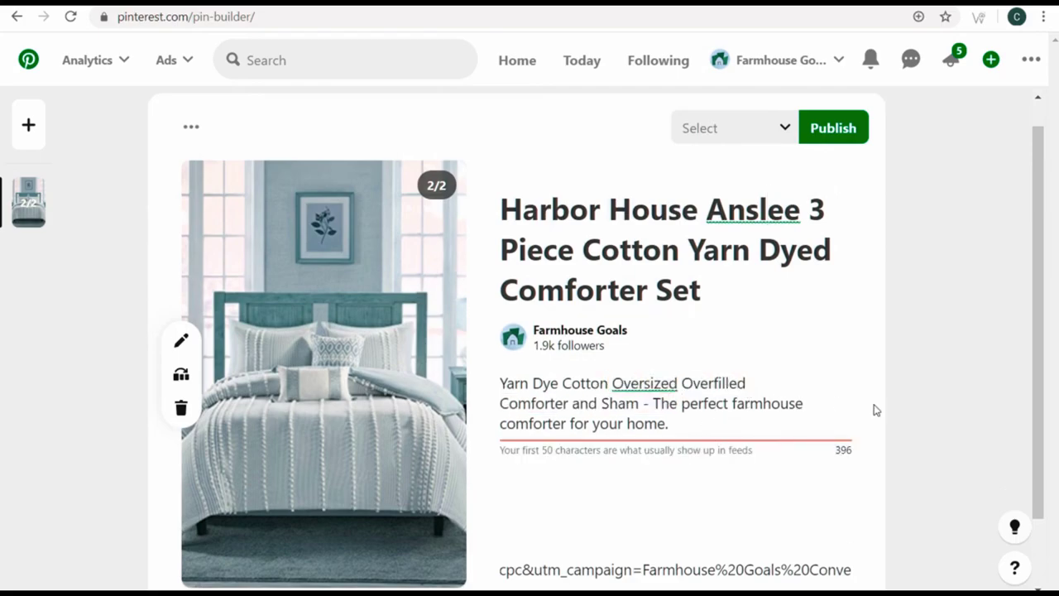
Publish the carousel Pin to the Farmhouse Comforters board
click(766, 130)
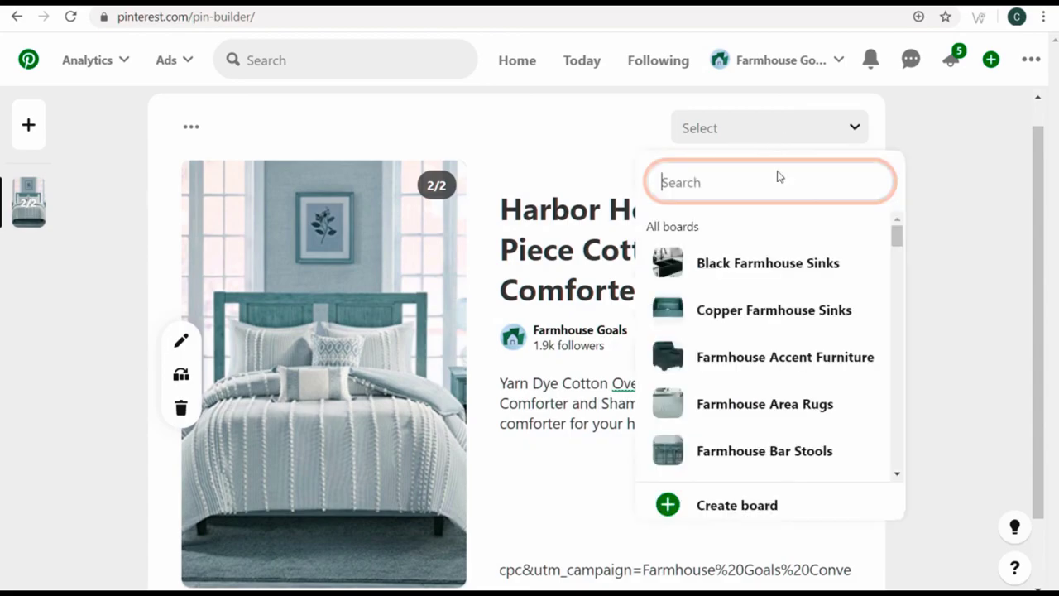
scroll(776, 344, down, 5)
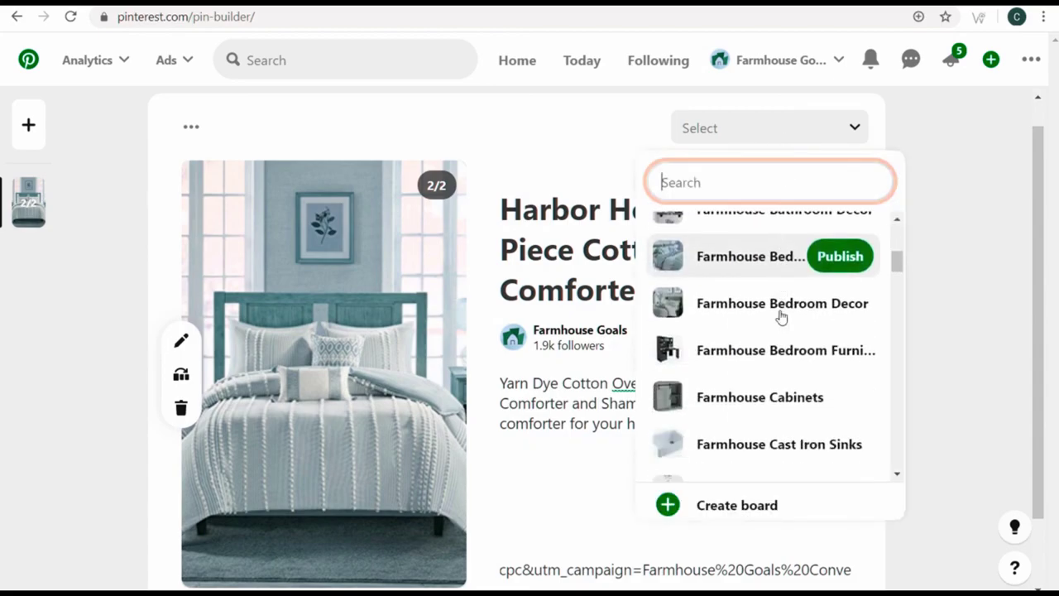
scroll(778, 316, down, 3)
click(839, 326)
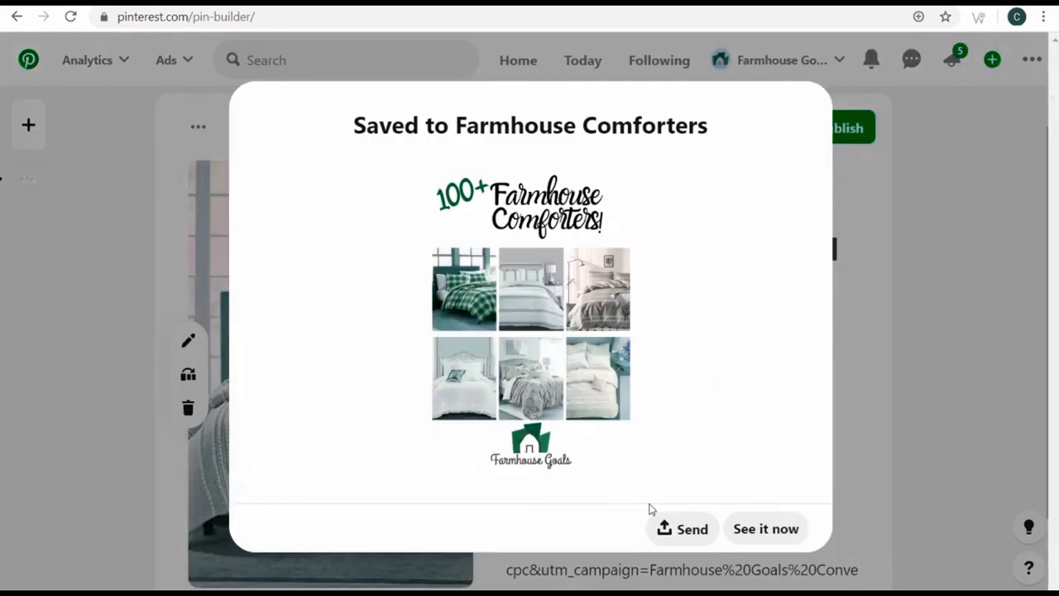
Open the published Pin and look over its images, description and board details
click(763, 529)
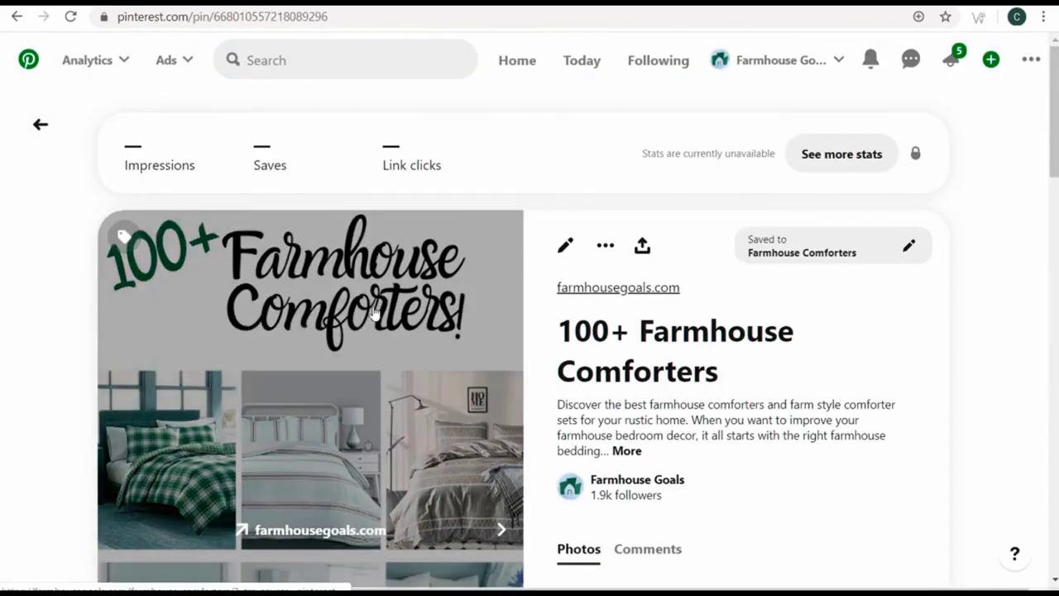
scroll(373, 314, down, 2)
scroll(538, 378, down, 1)
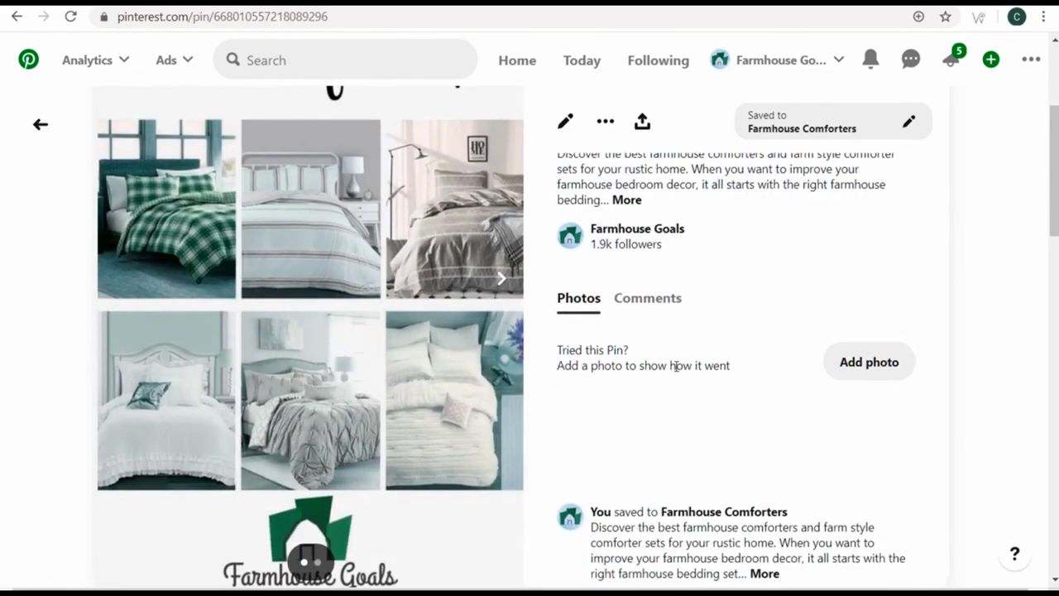
scroll(832, 300, down, 2)
scroll(662, 293, down, 1)
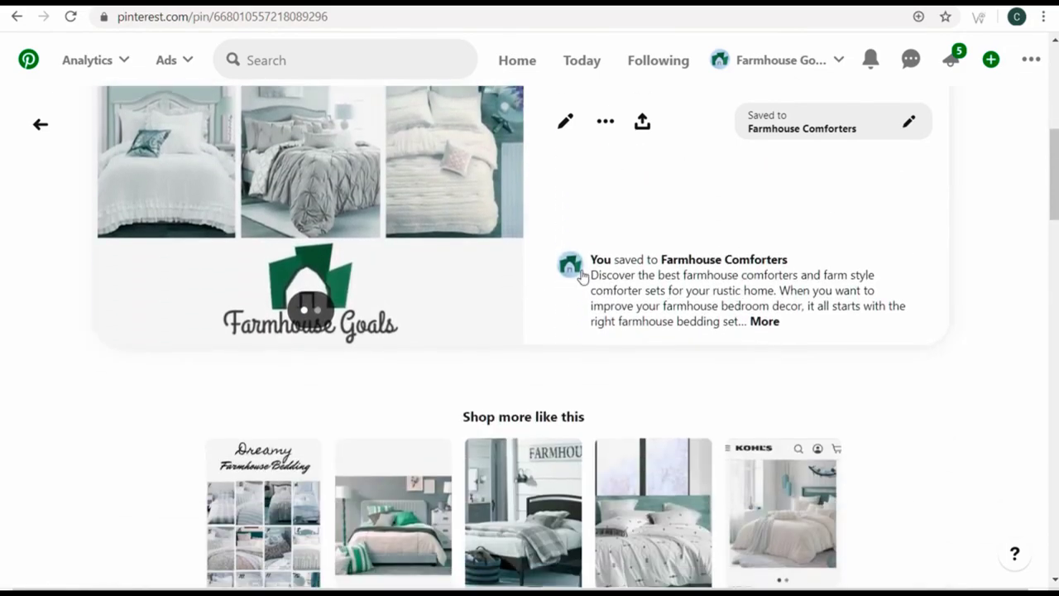
scroll(383, 138, up, 3)
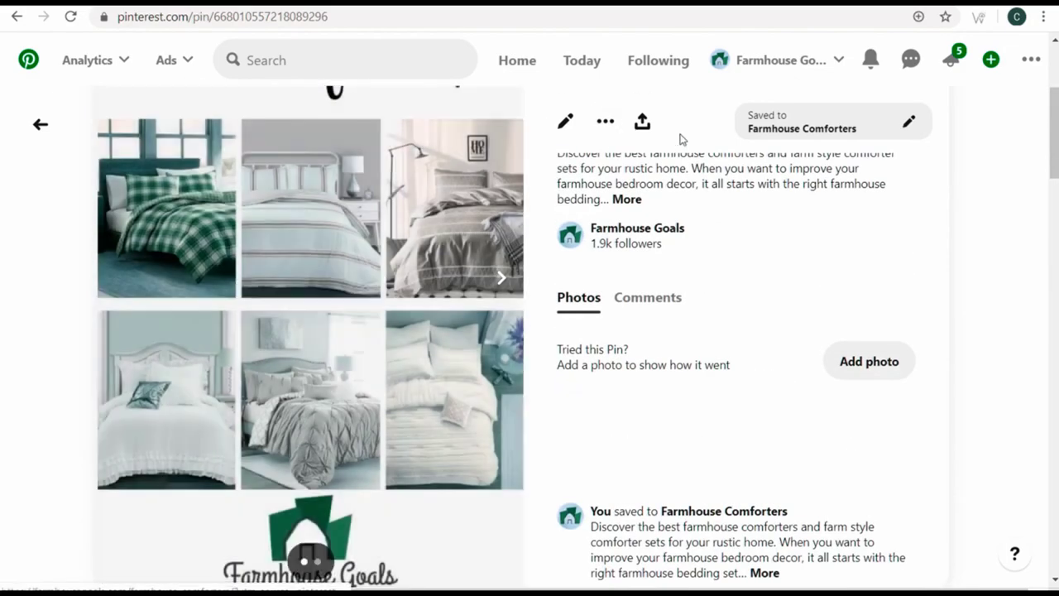
scroll(680, 137, up, 3)
Open the ads overview and examine the spend, total impressions and link clicks for the last 14 days
click(172, 71)
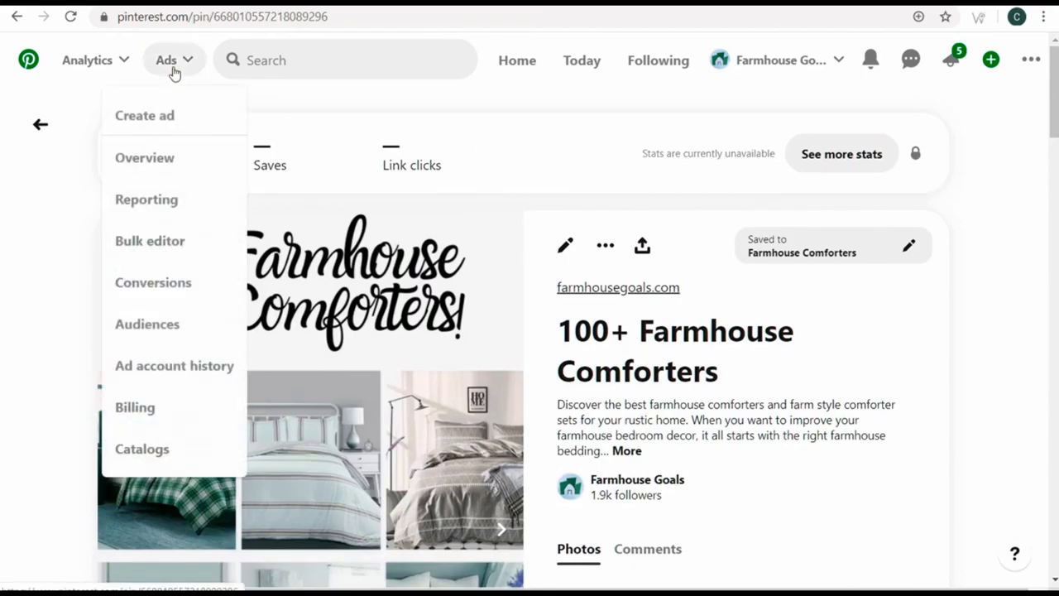
click(155, 164)
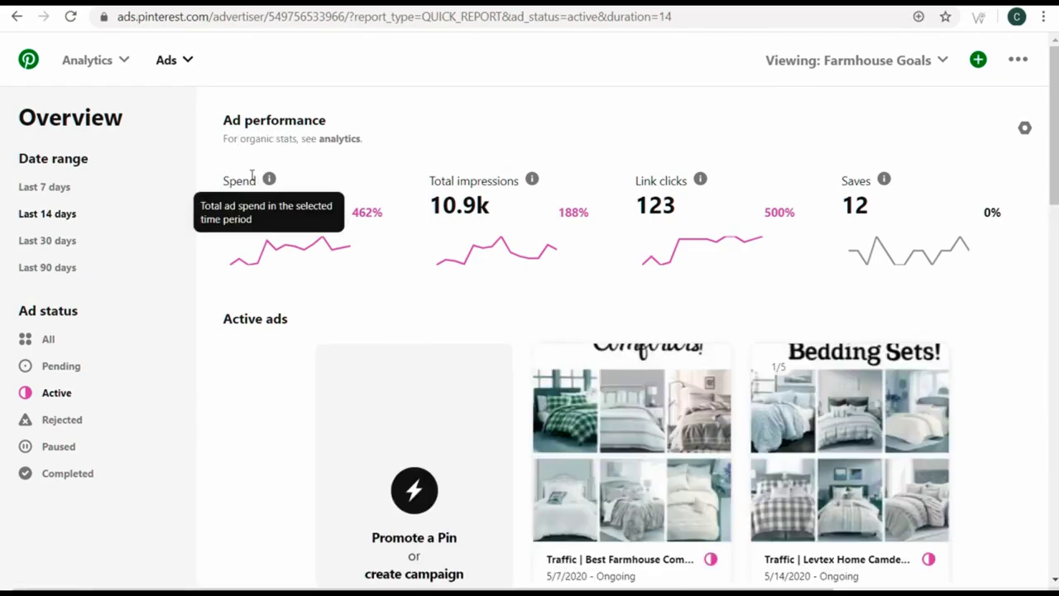
drag(236, 206, 303, 209)
click(447, 196)
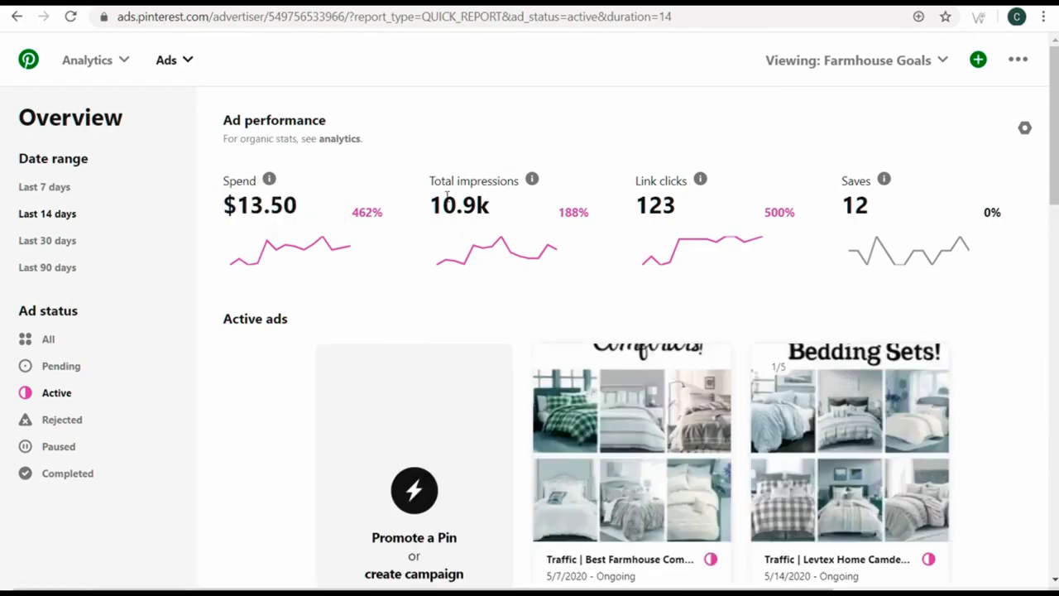
drag(433, 207, 472, 205)
click(483, 203)
drag(642, 207, 682, 214)
click(885, 212)
Go to ads reporting and open the Farmhouse Comforters ad group within the Farmhouse Goals Conversions Campaign
click(166, 65)
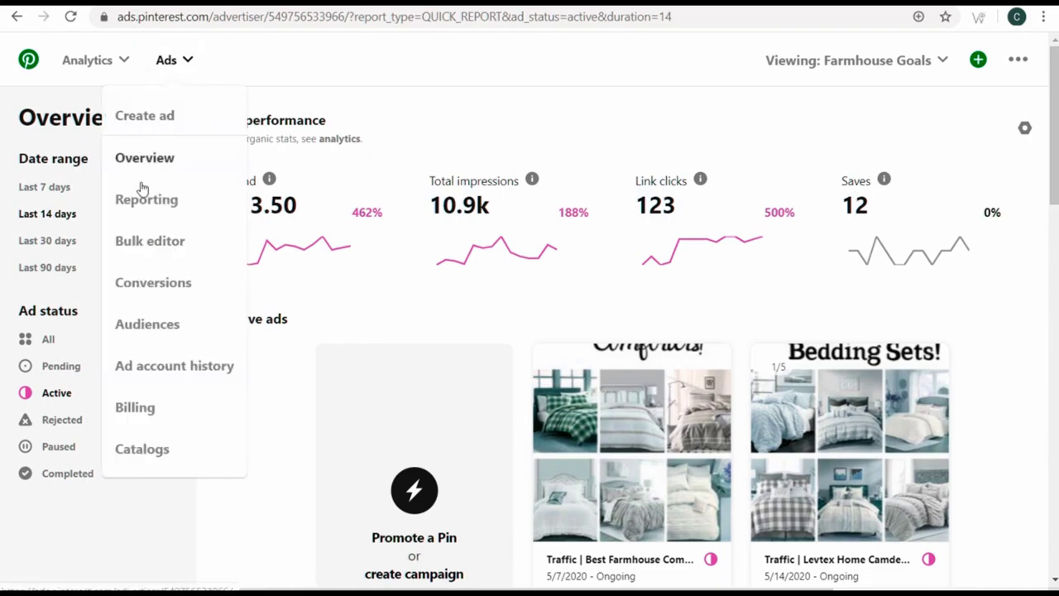
click(150, 207)
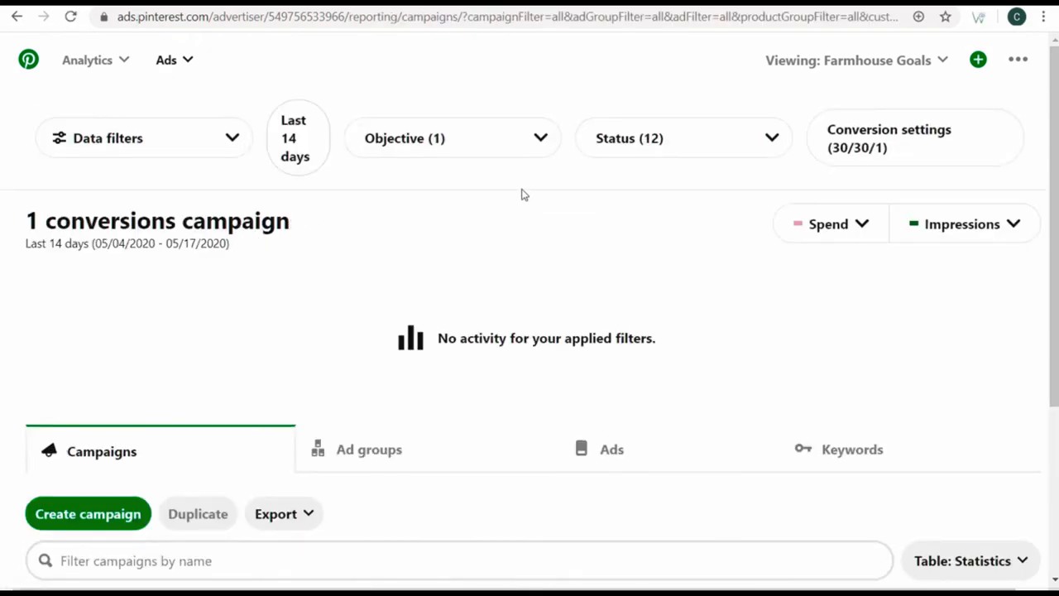
scroll(522, 197, down, 3)
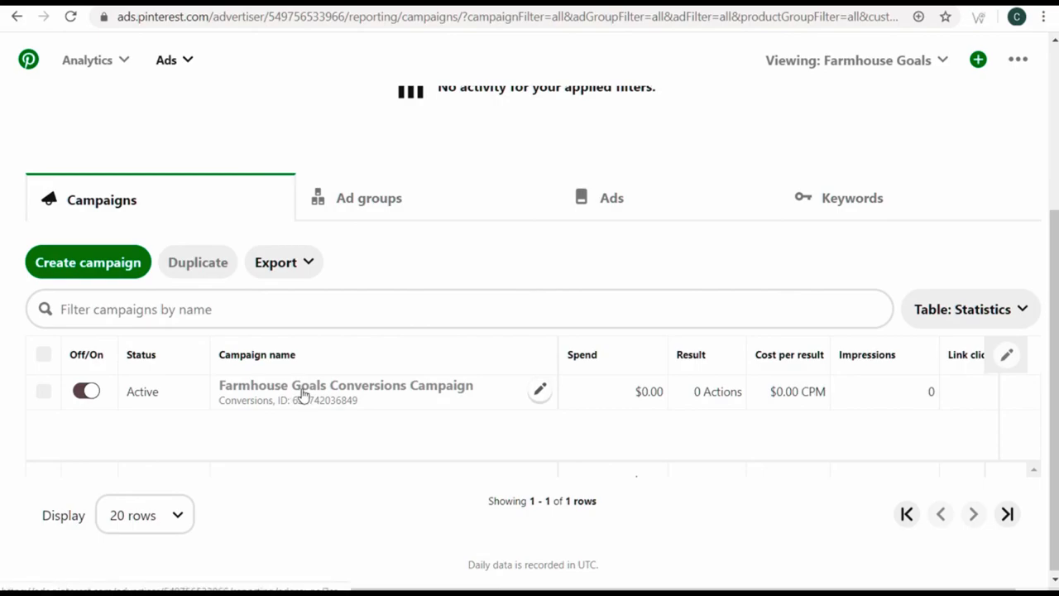
click(302, 393)
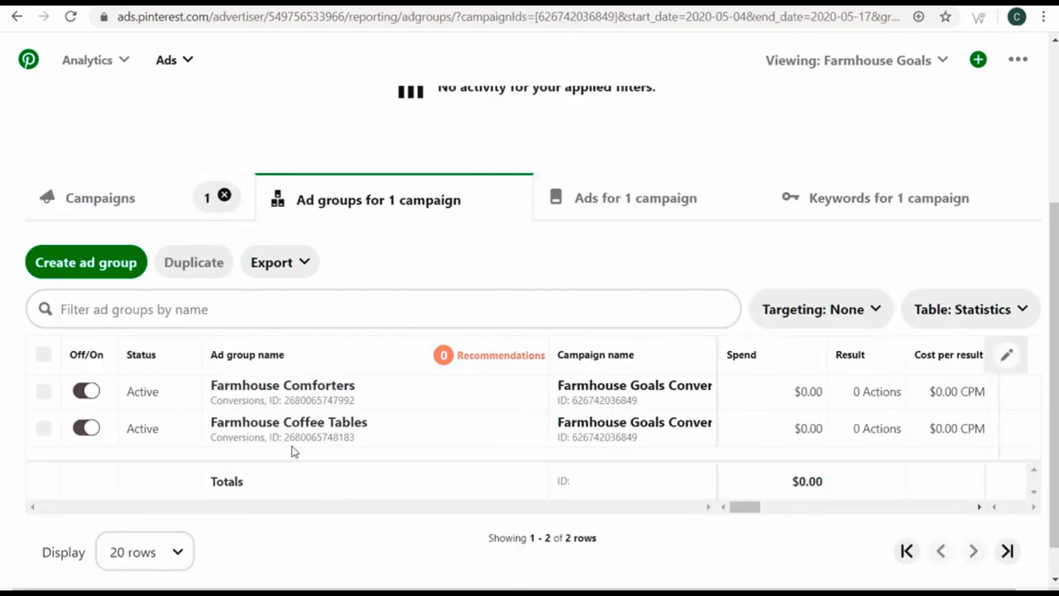
click(281, 387)
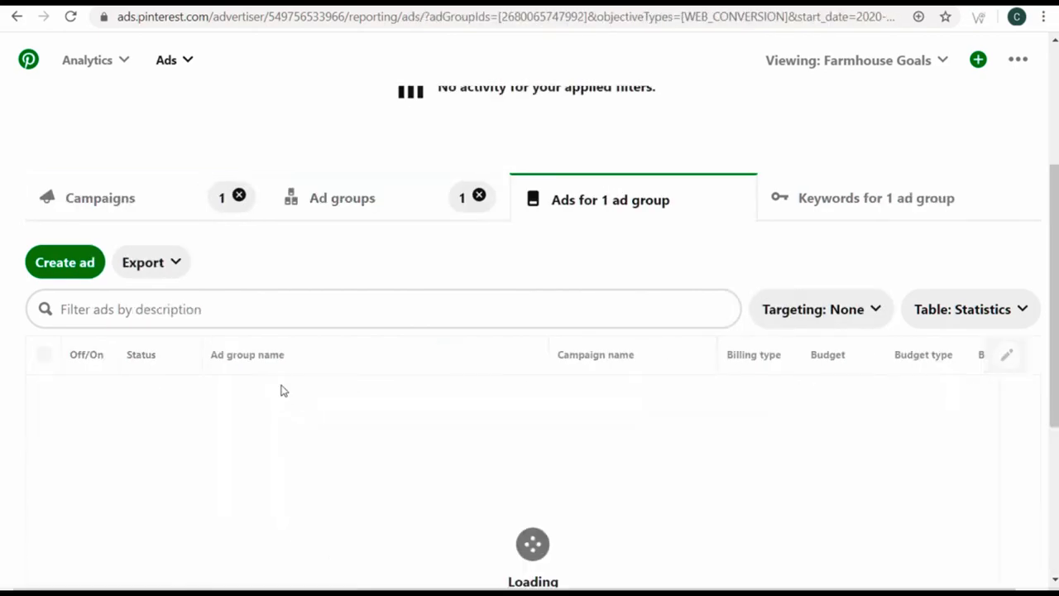
Add the "100+ Farmhouse Comforters" Pin as an ad in the ad group and save the edits
click(68, 264)
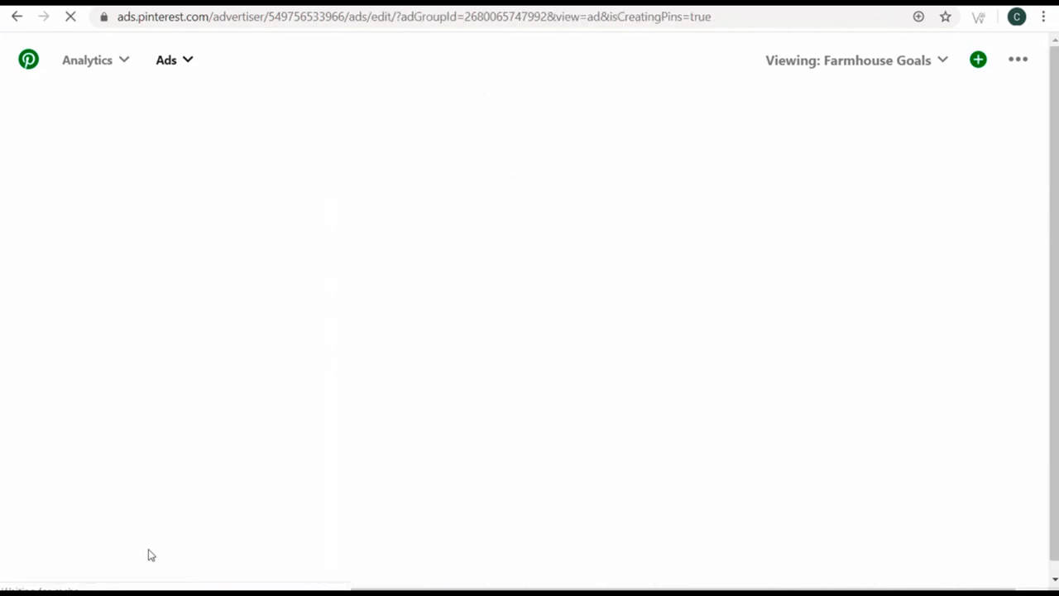
scroll(313, 364, down, 1)
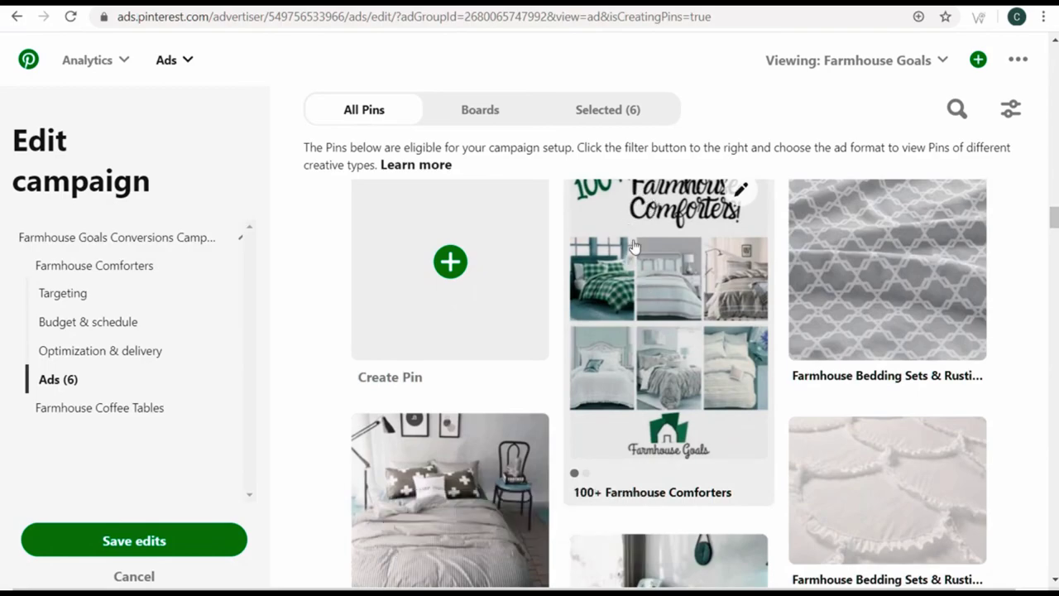
click(638, 283)
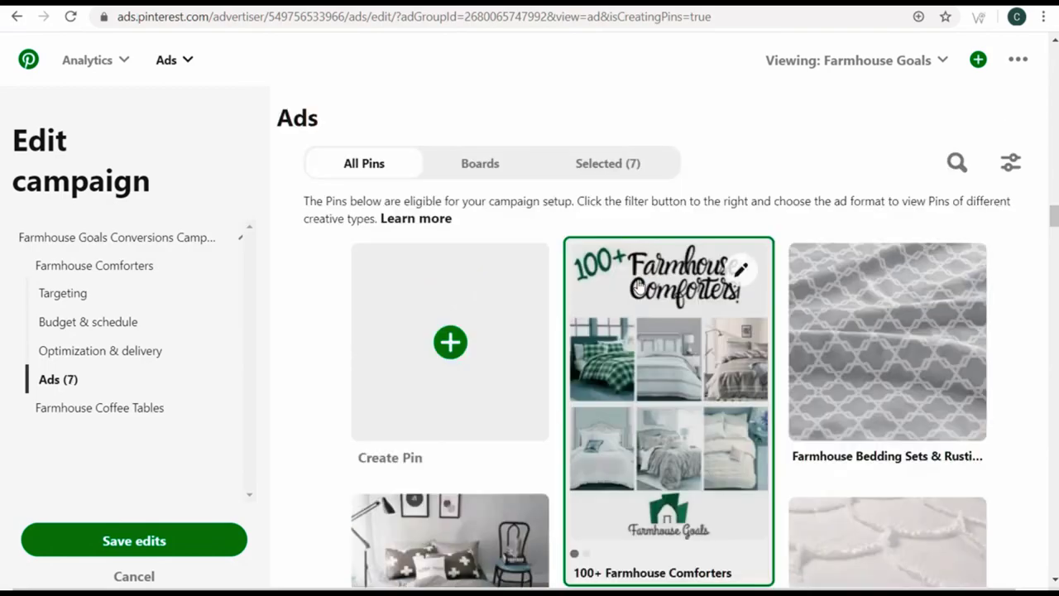
click(147, 541)
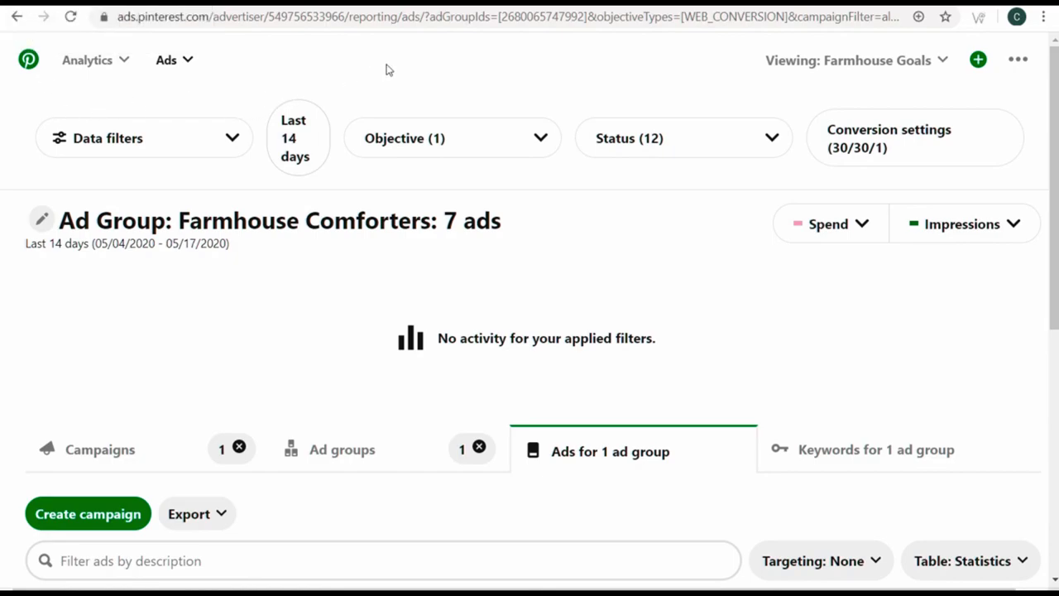
Return to campaign reporting and filter the list to campaigns with Active status
click(188, 72)
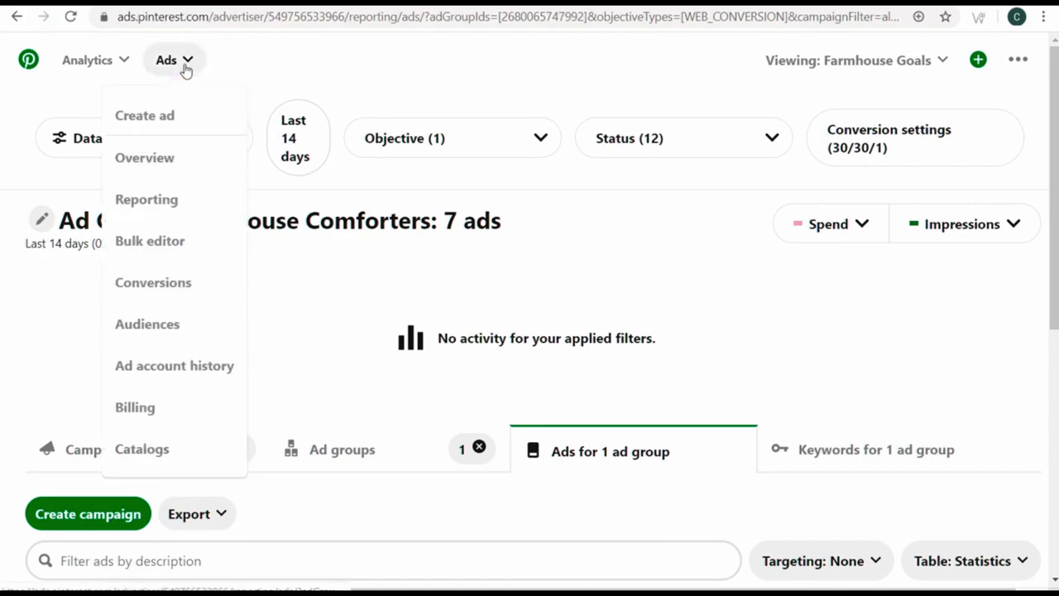
click(148, 201)
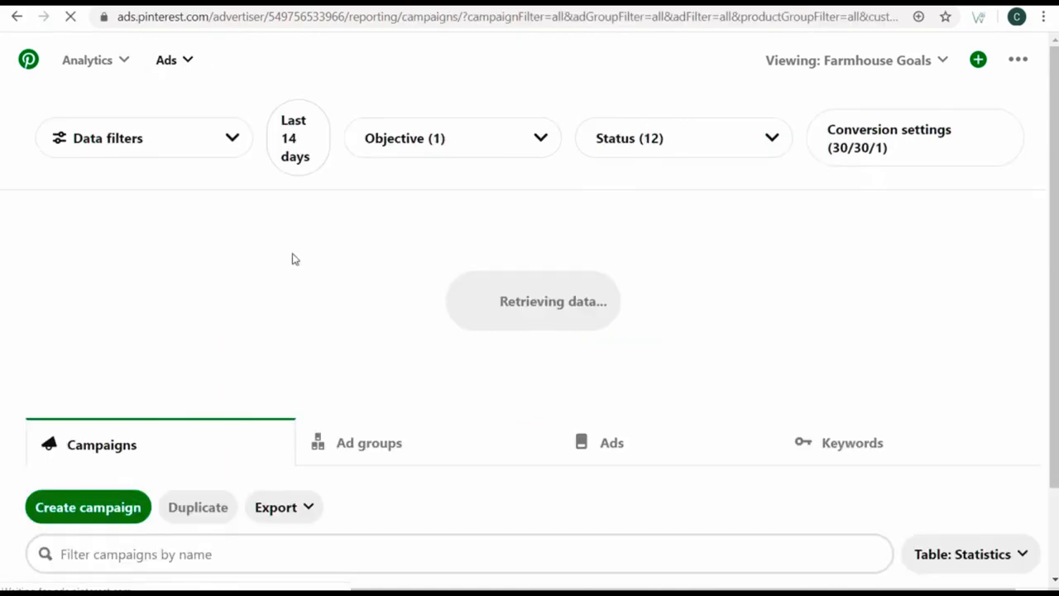
click(630, 146)
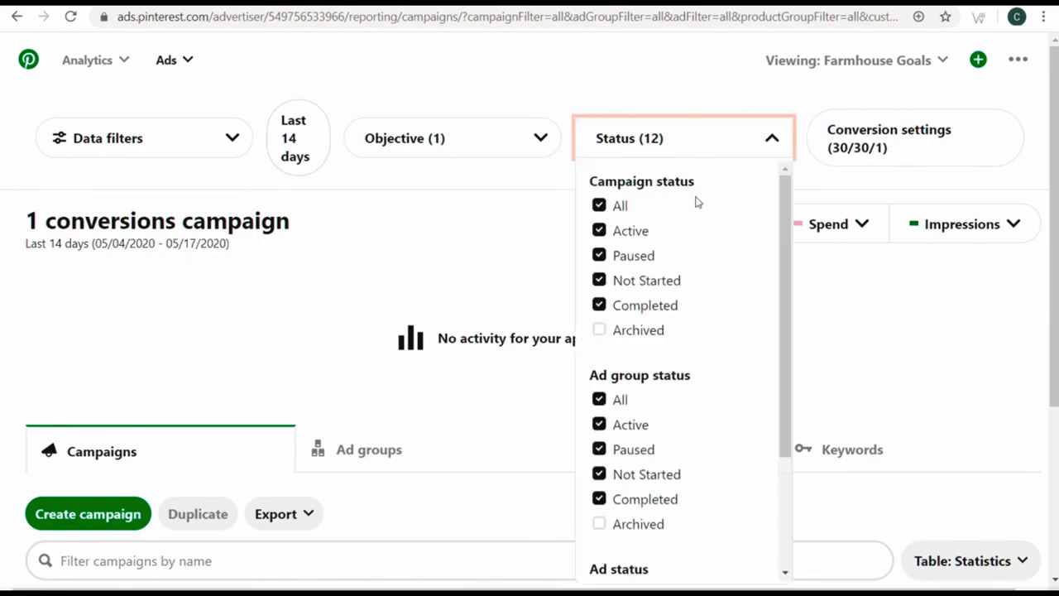
click(671, 229)
click(529, 260)
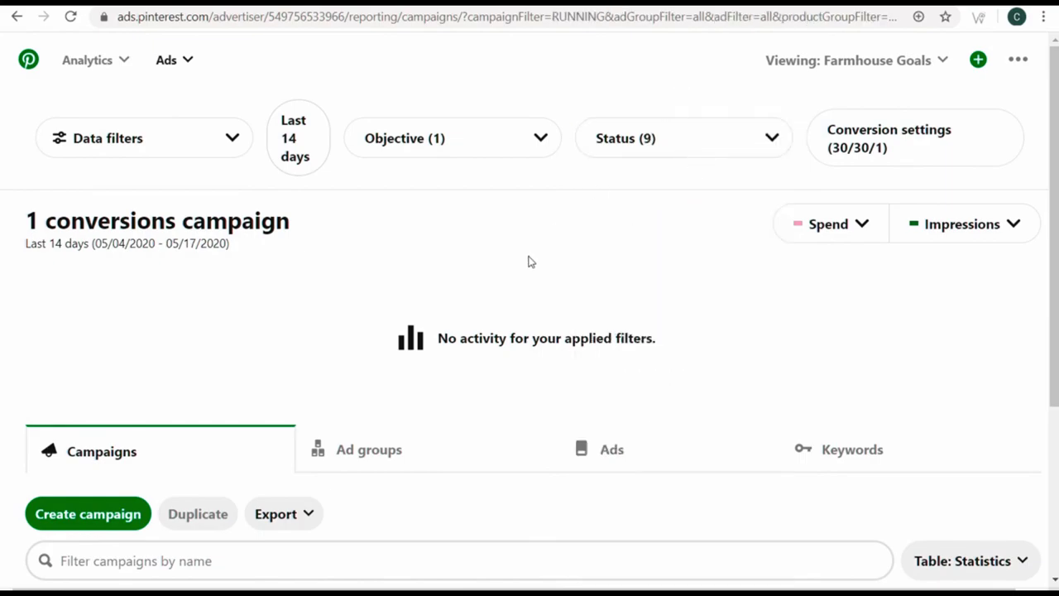
scroll(440, 366, down, 3)
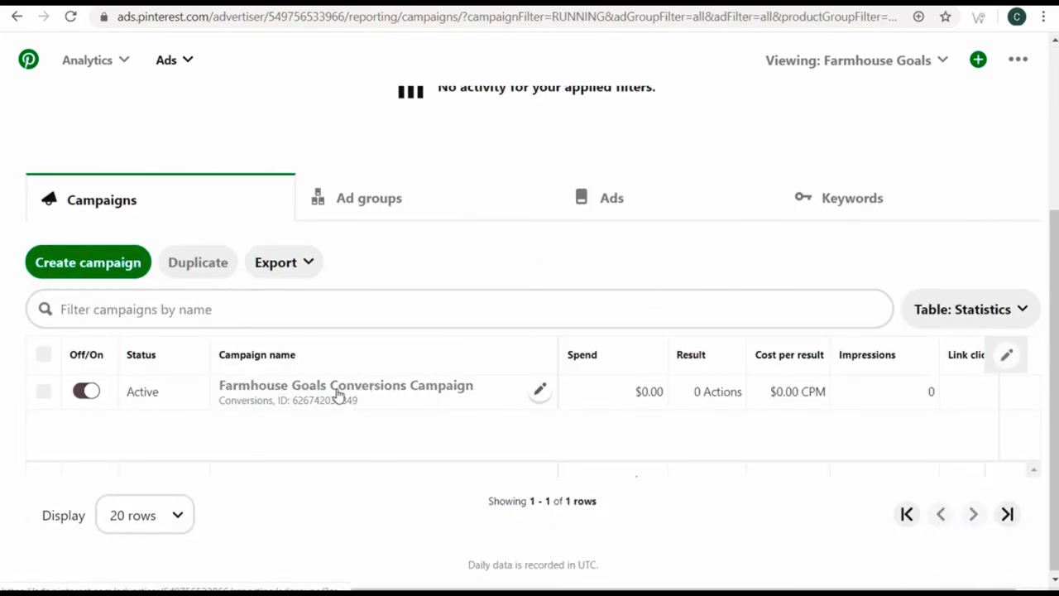